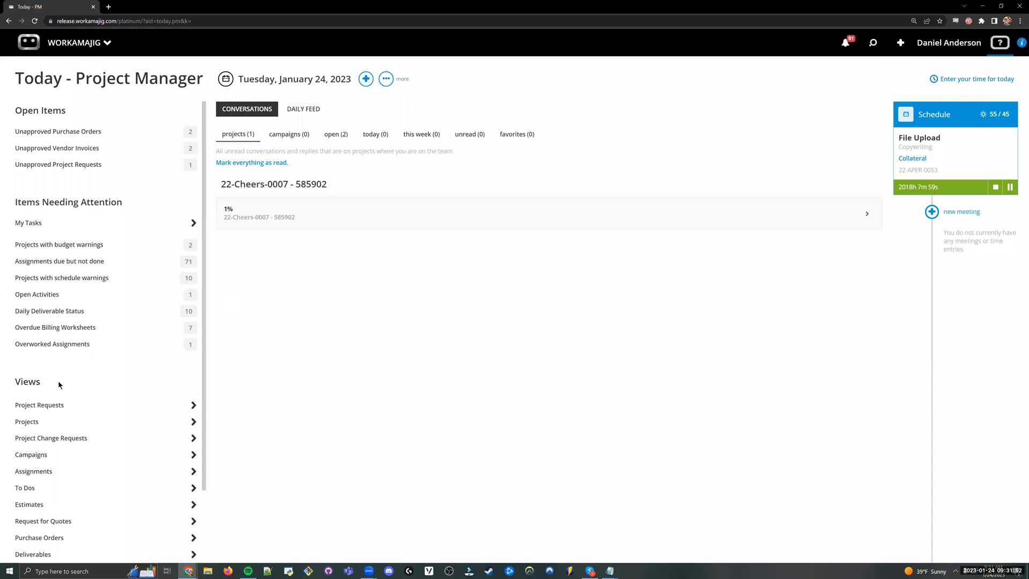
# Open the list of Projects views from the Views section of the Today - Project Manager page
pyautogui.moveTo(18, 384); pyautogui.dragTo(229, 385)
pyautogui.scroll(-2, 207, 330)
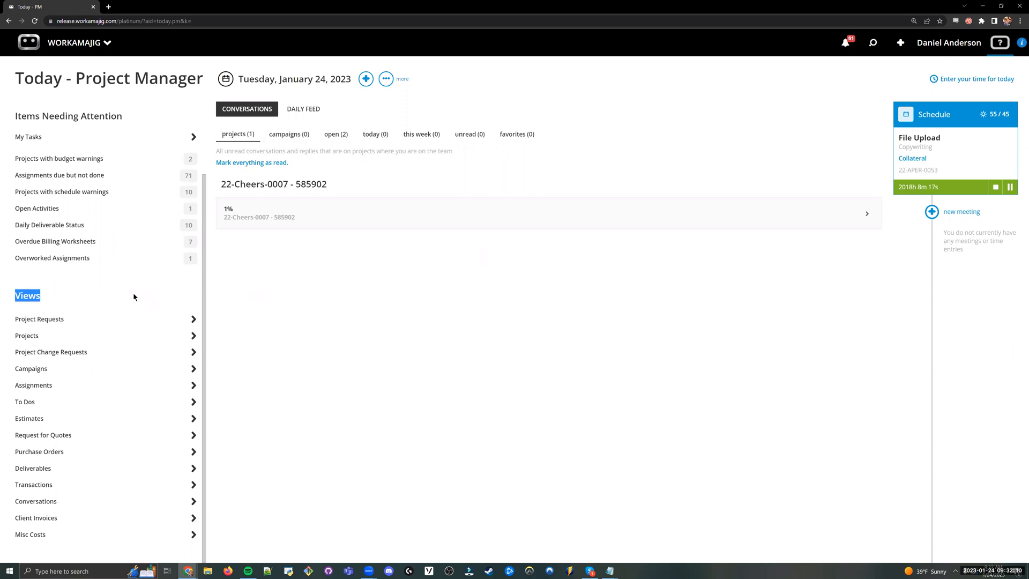
pyautogui.tripleClick(35, 320)
pyautogui.doubleClick(32, 336)
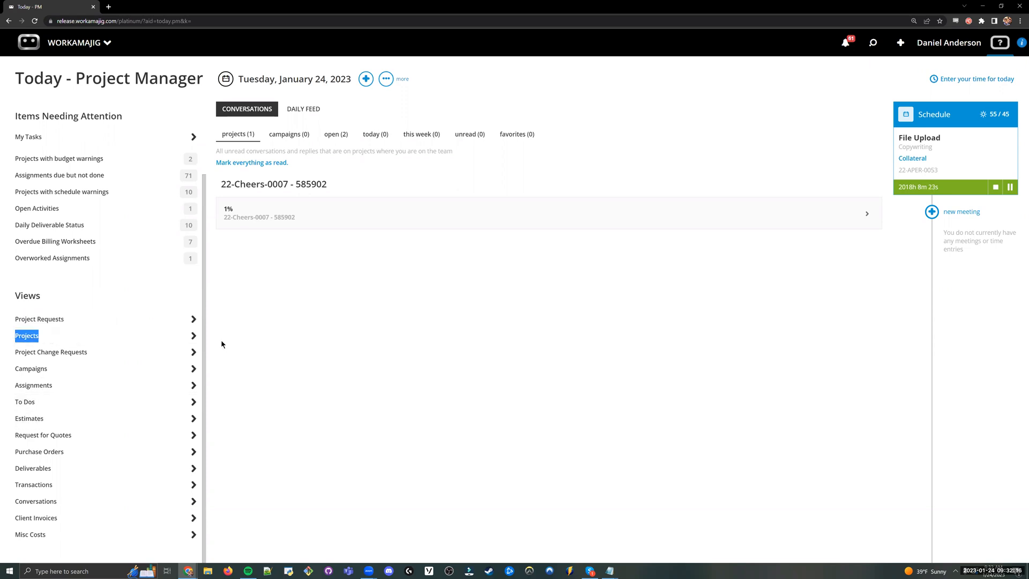
pyautogui.click(38, 297)
pyautogui.click(58, 335)
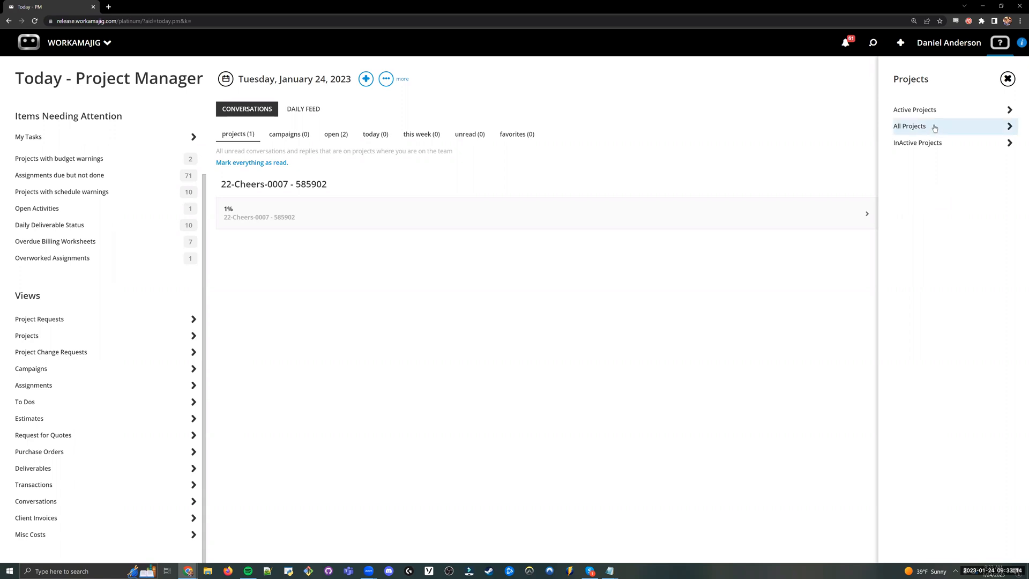
# Examine the All Projects entry among the available Projects views and close the list
pyautogui.moveTo(935, 127); pyautogui.dragTo(894, 127)
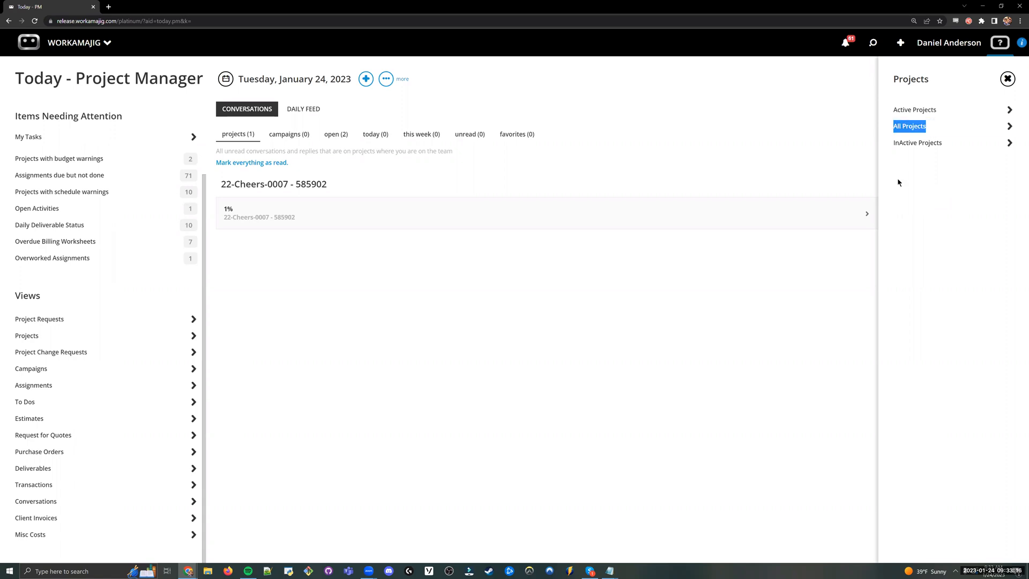
pyautogui.click(905, 129)
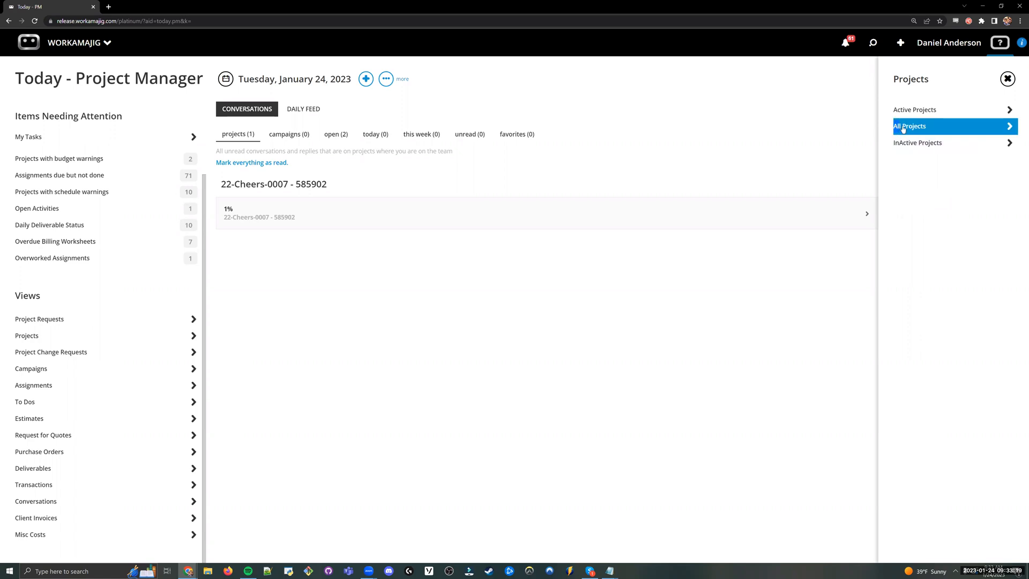
pyautogui.click(907, 210)
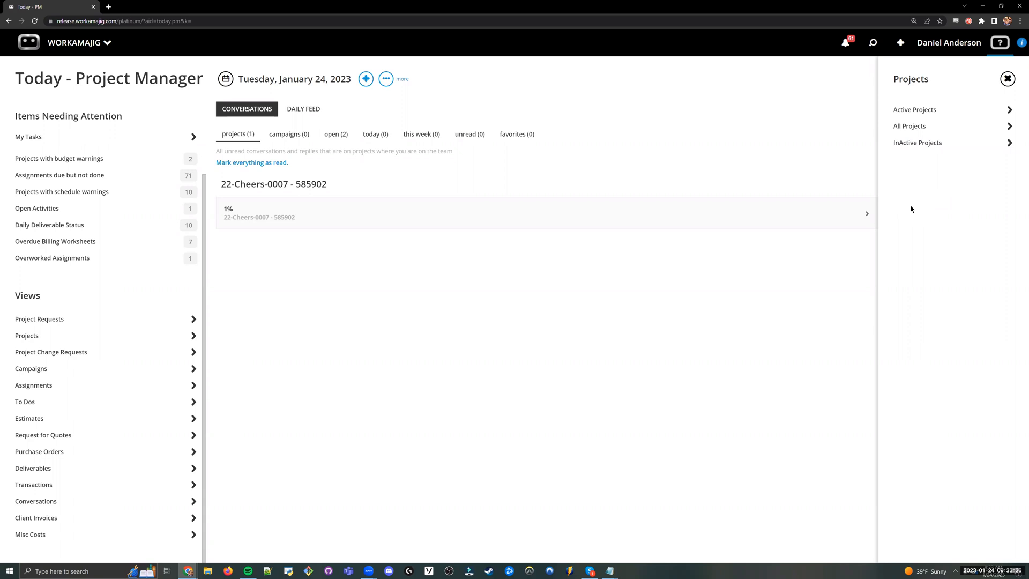
pyautogui.click(195, 75)
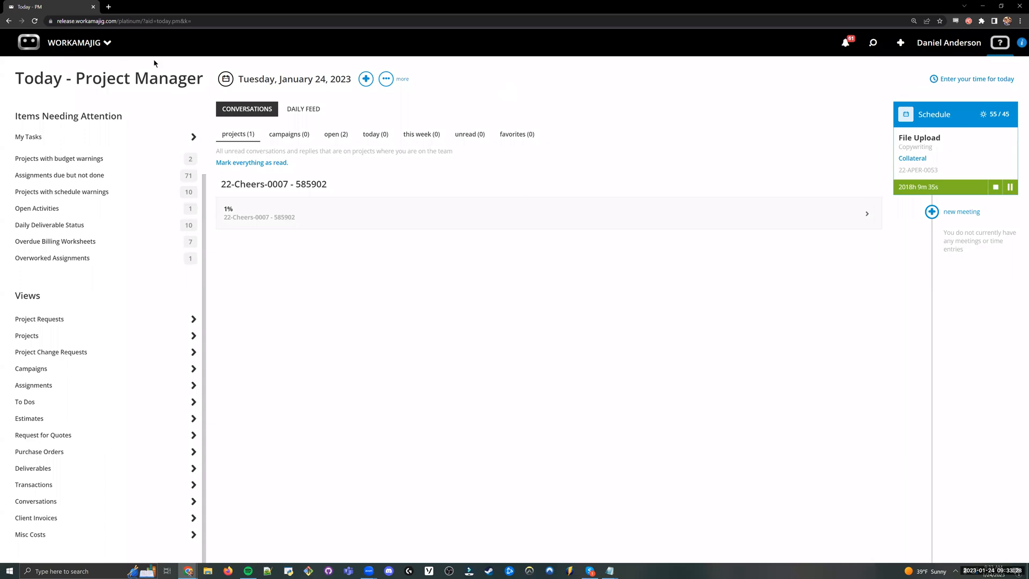
# Open the Reports page, review its Standard and Custom groups, and view the datasets offered for a new custom report
pyautogui.click(113, 48)
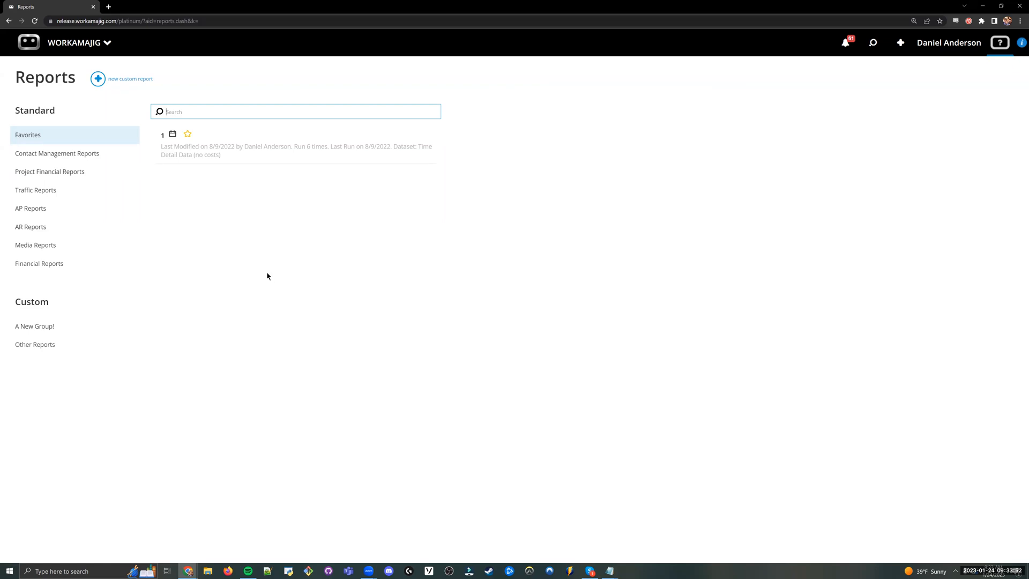
pyautogui.doubleClick(16, 110)
pyautogui.click(118, 146)
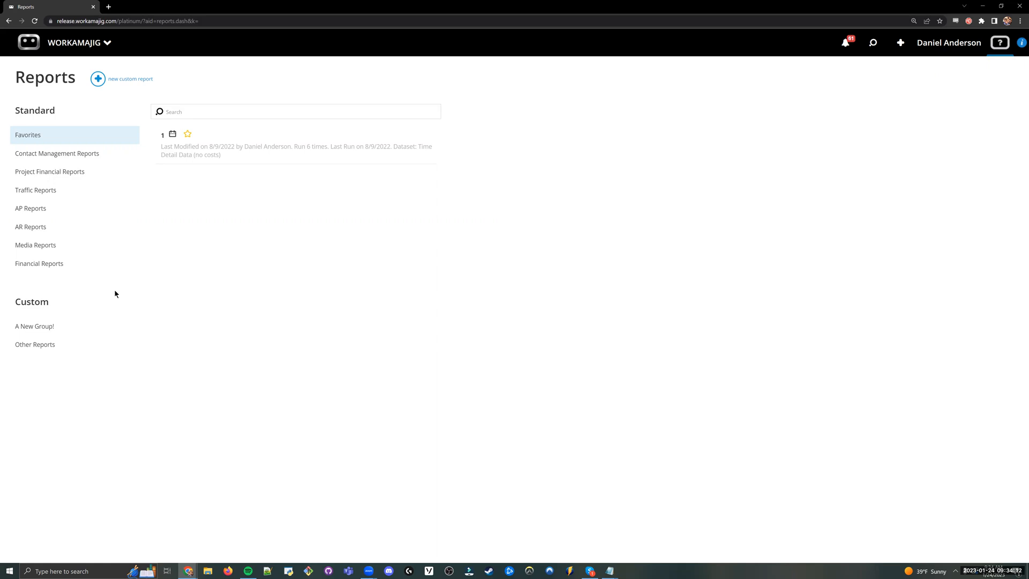
pyautogui.moveTo(5, 306); pyautogui.dragTo(167, 302)
pyautogui.click(135, 131)
pyautogui.click(98, 79)
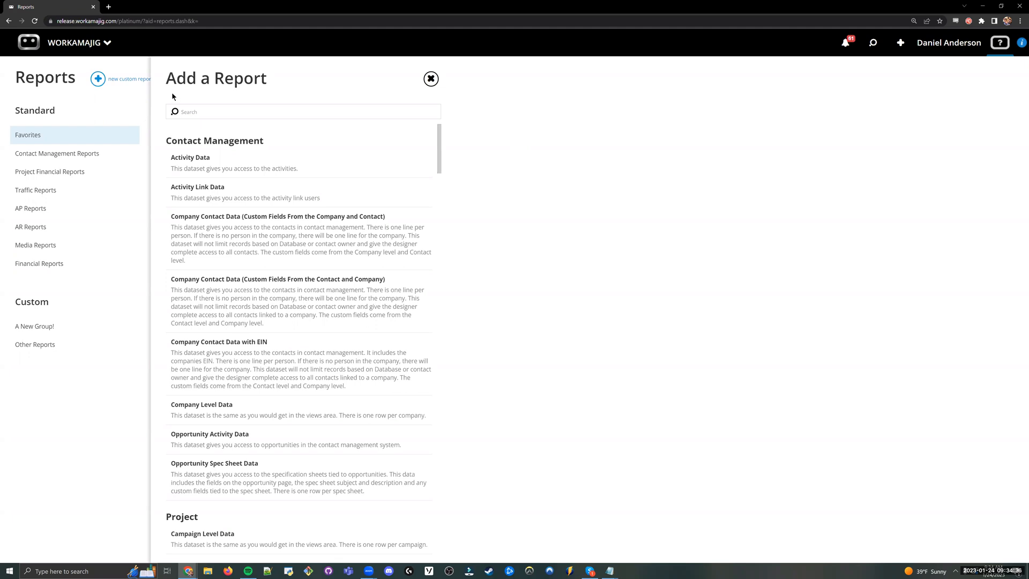
pyautogui.click(66, 278)
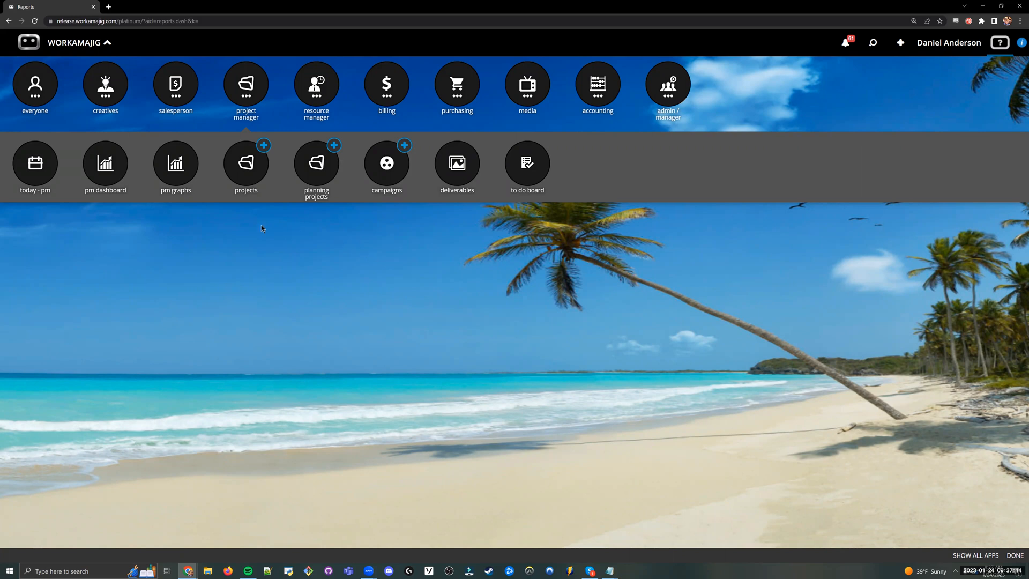
# Return to the Today - Project Manager page and open the list of Projects views
pyautogui.click(36, 168)
pyautogui.doubleClick(56, 383)
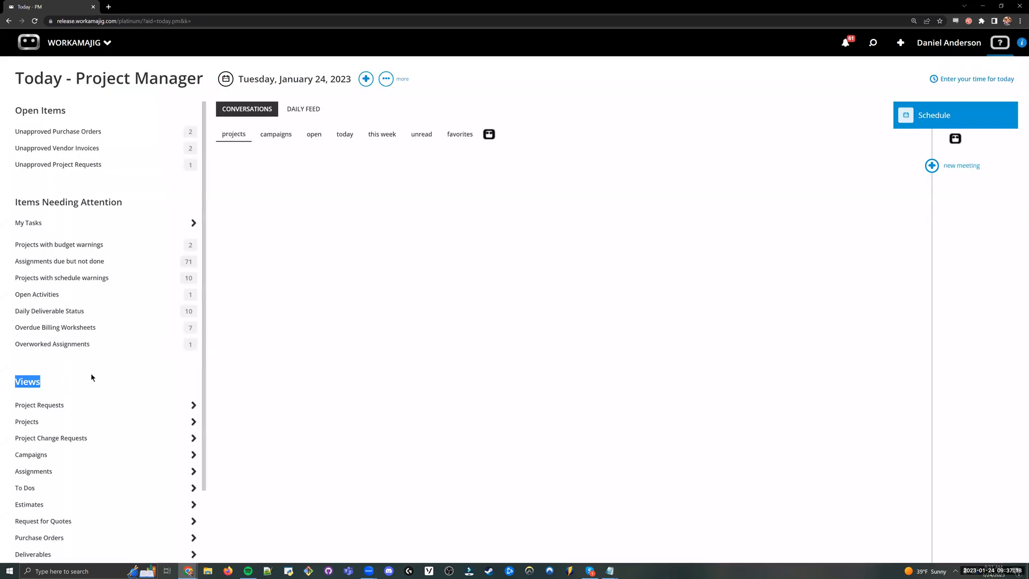
pyautogui.scroll(-2, 90, 374)
pyautogui.doubleClick(75, 335)
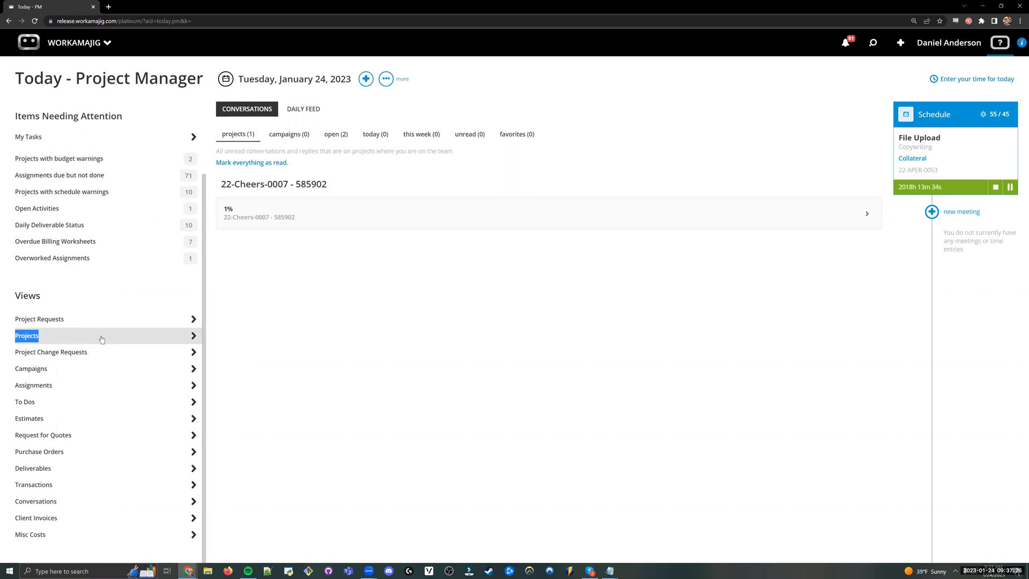
pyautogui.click(283, 338)
pyautogui.click(40, 337)
pyautogui.doubleClick(39, 337)
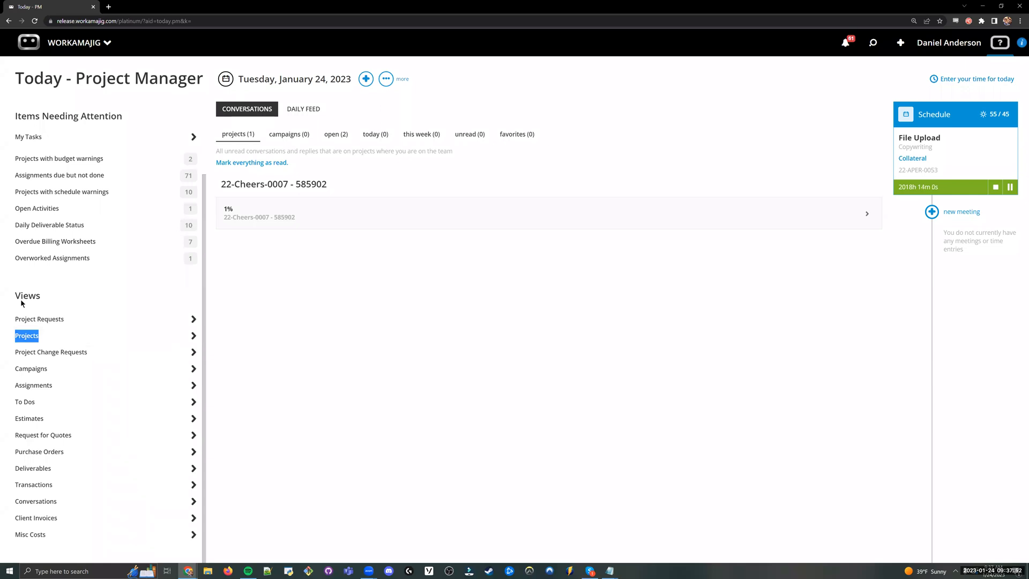
pyautogui.click(37, 304)
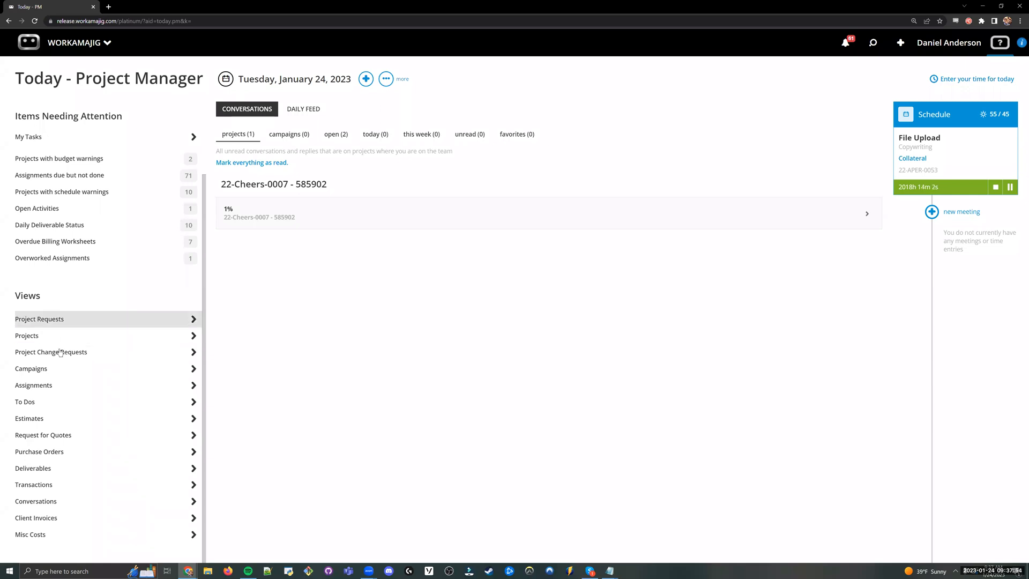
pyautogui.click(80, 351)
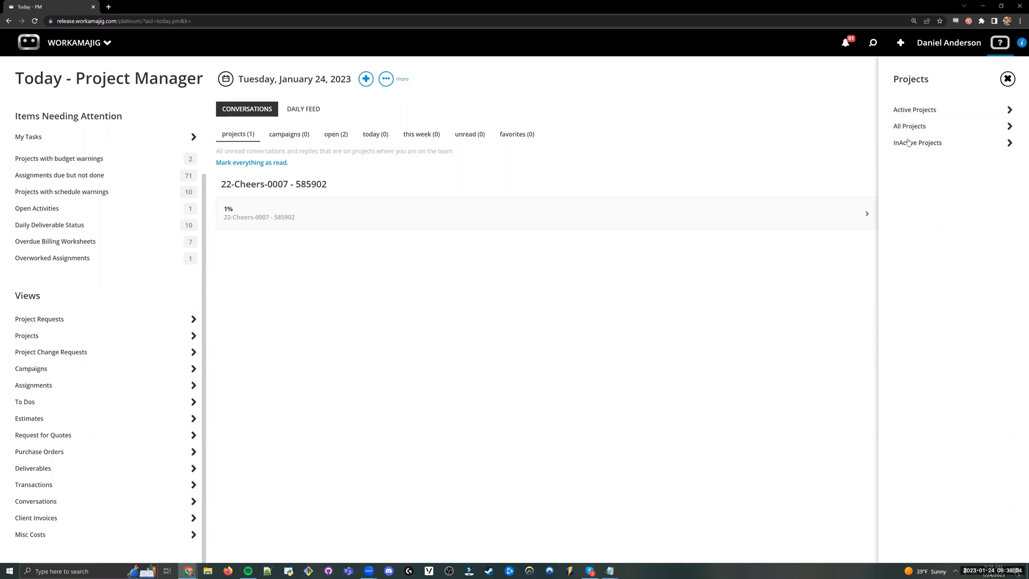
# Open the All Projects view and run its search without any criteria
pyautogui.doubleClick(897, 126)
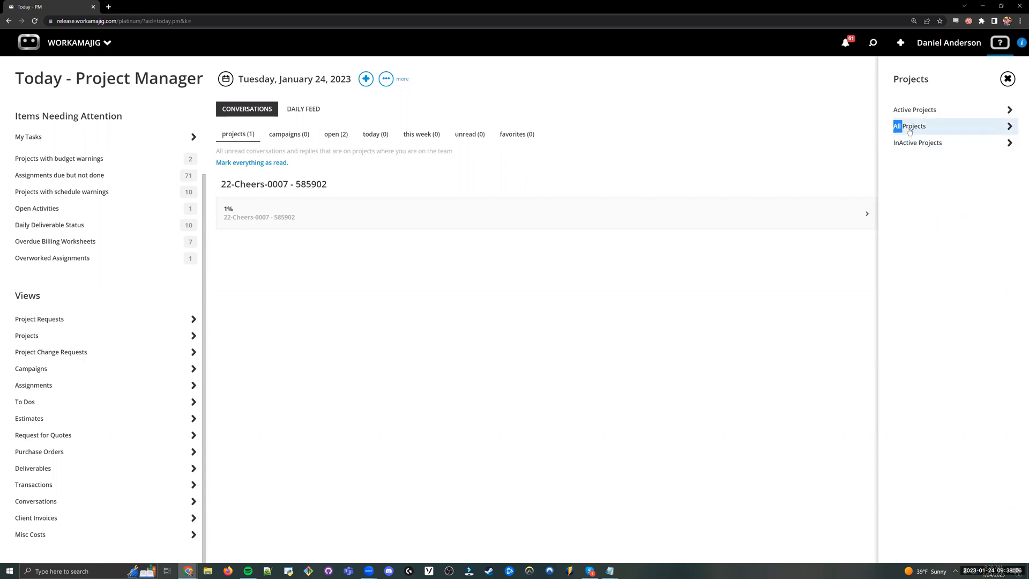
pyautogui.click(914, 220)
pyautogui.moveTo(900, 129); pyautogui.dragTo(893, 128)
pyautogui.click(908, 197)
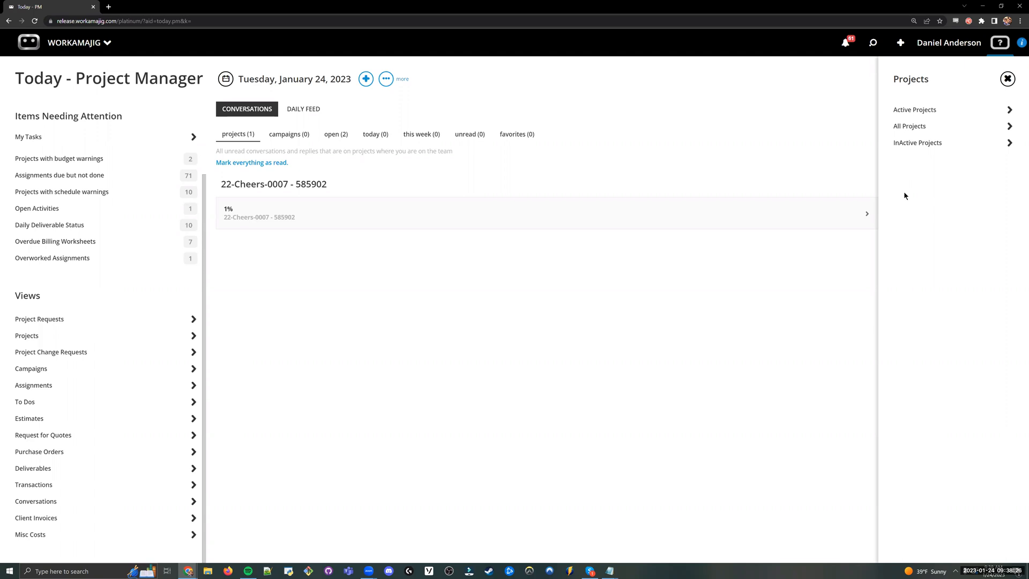
pyautogui.click(913, 130)
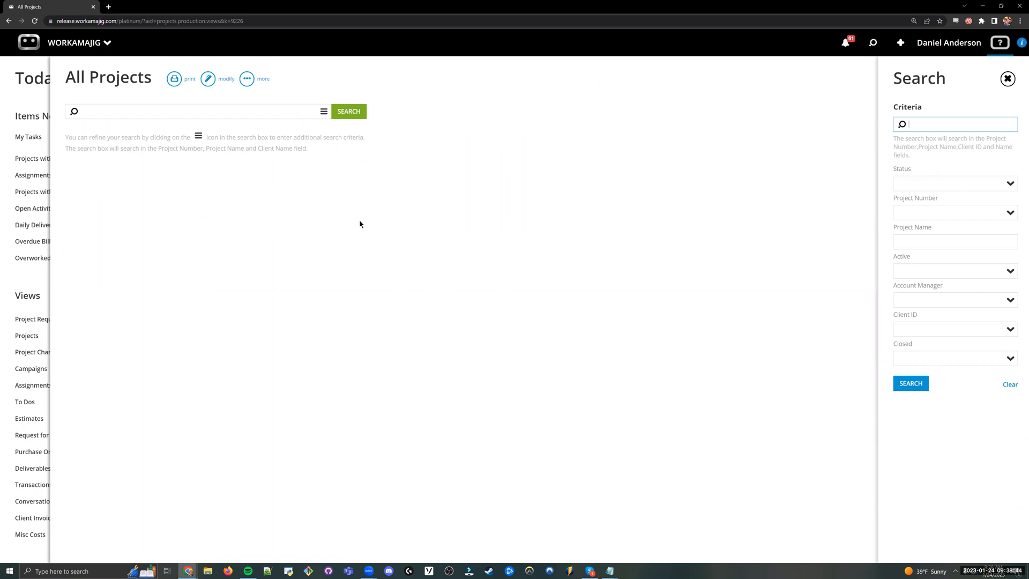
pyautogui.click(349, 112)
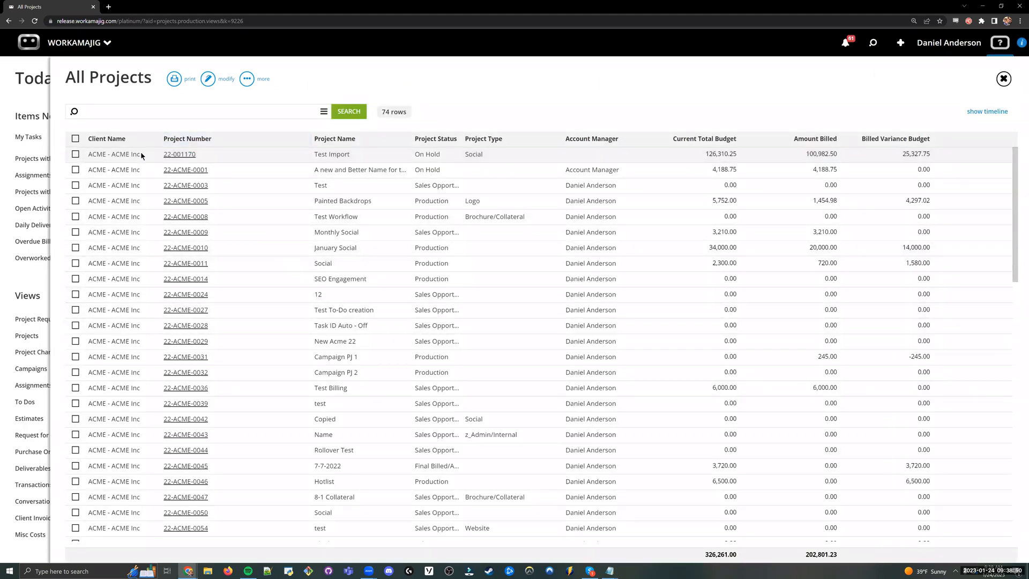
# Review the project numbers in the results and the additional search criteria available for the view
pyautogui.moveTo(212, 154); pyautogui.dragTo(161, 186)
pyautogui.click(467, 127)
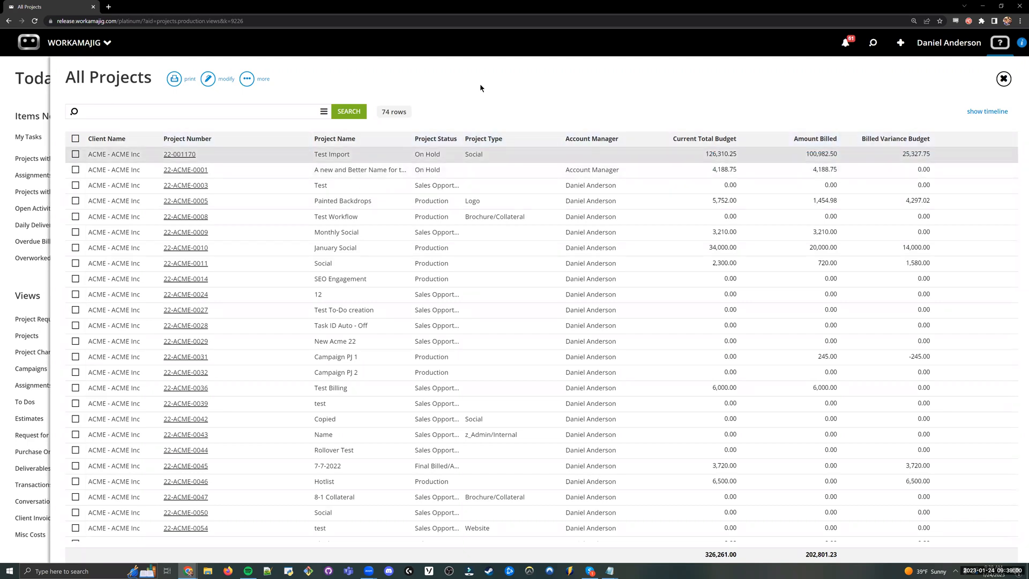
pyautogui.click(324, 112)
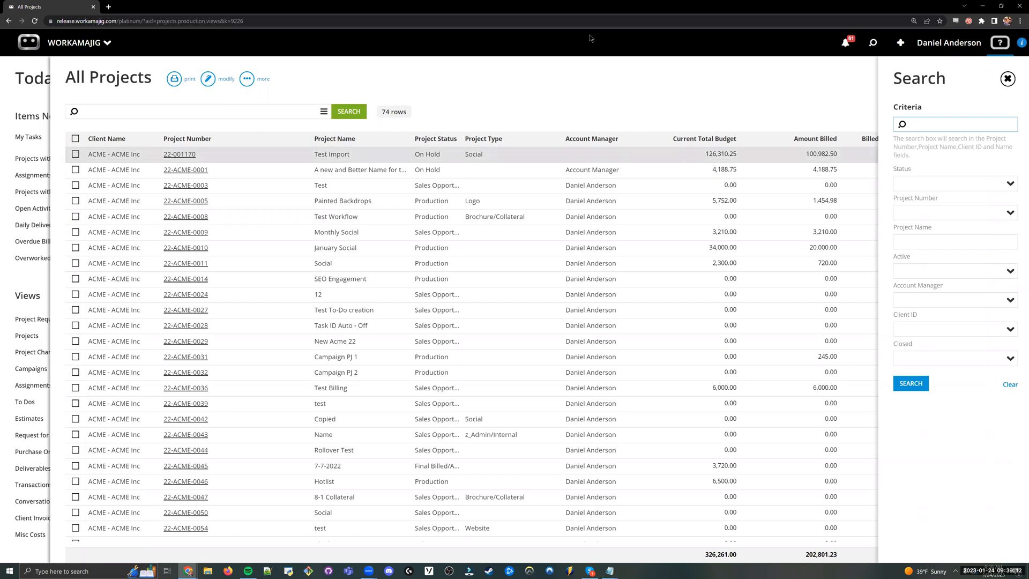
pyautogui.click(557, 101)
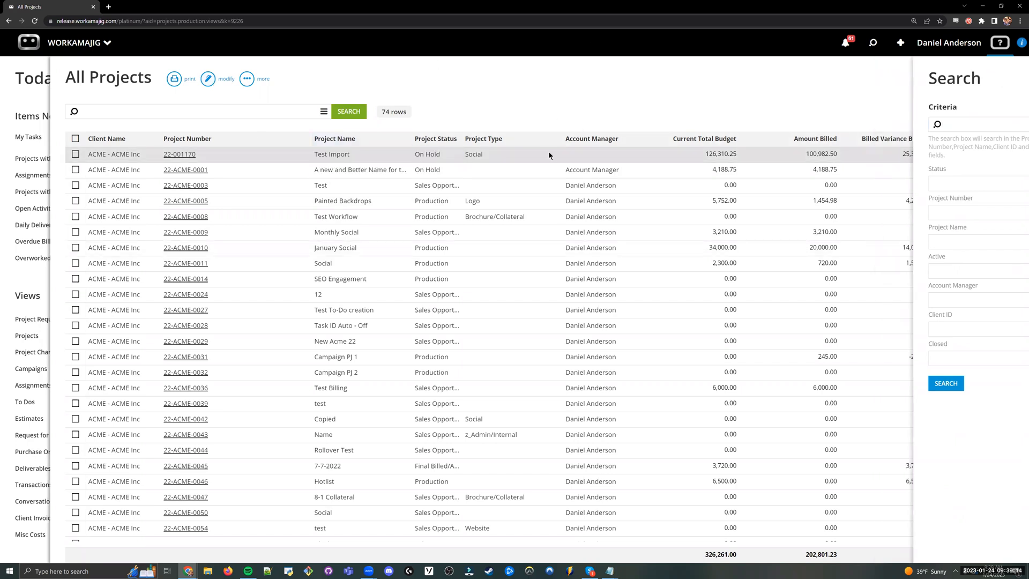
# Open the All Projects view for modification and examine the Groups, the Columns and the Project Number row in its layout
pyautogui.click(208, 79)
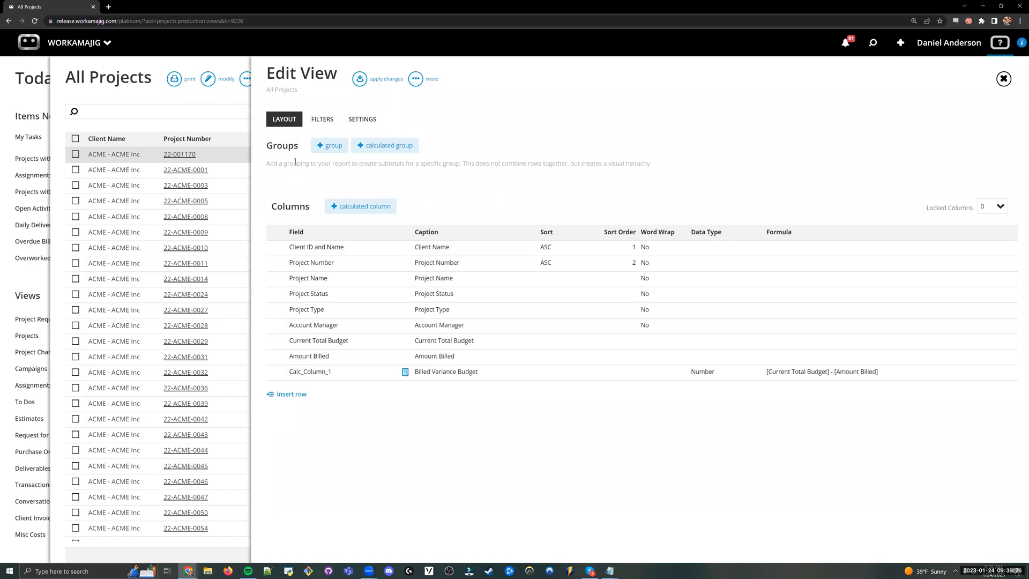
pyautogui.moveTo(300, 147); pyautogui.dragTo(267, 149)
pyautogui.moveTo(311, 208); pyautogui.dragTo(271, 210)
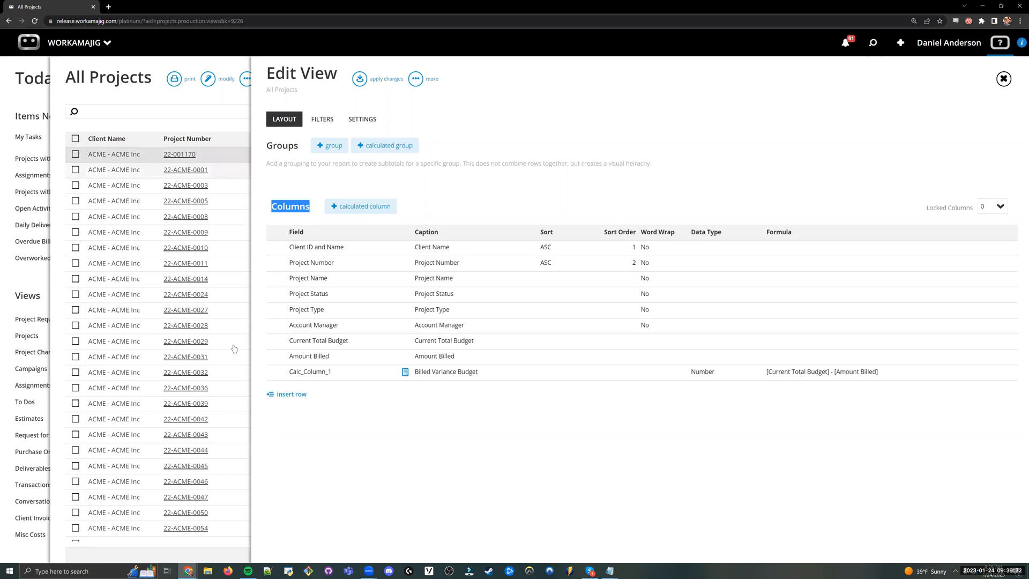
pyautogui.click(371, 189)
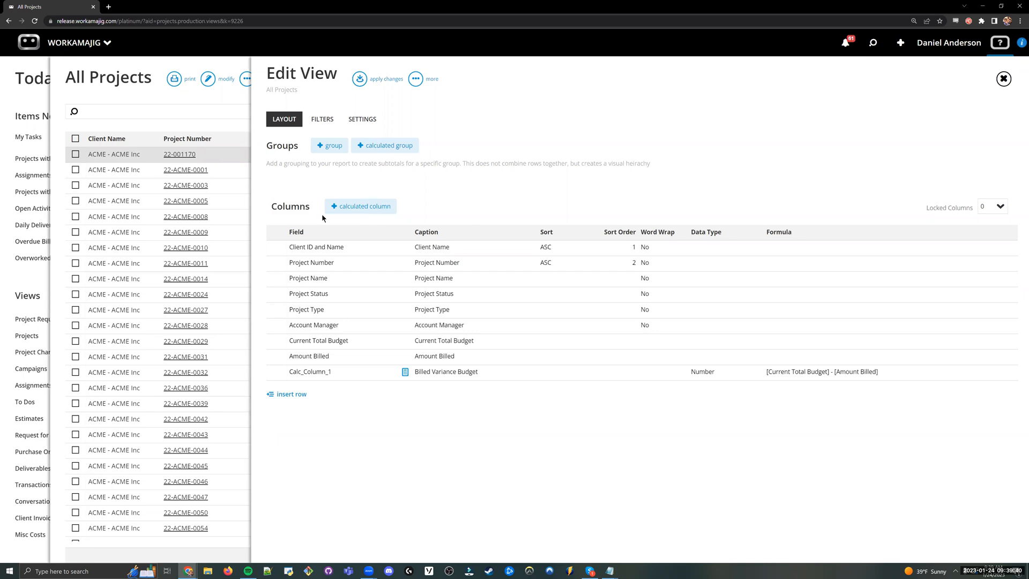
pyautogui.moveTo(314, 207); pyautogui.dragTo(266, 215)
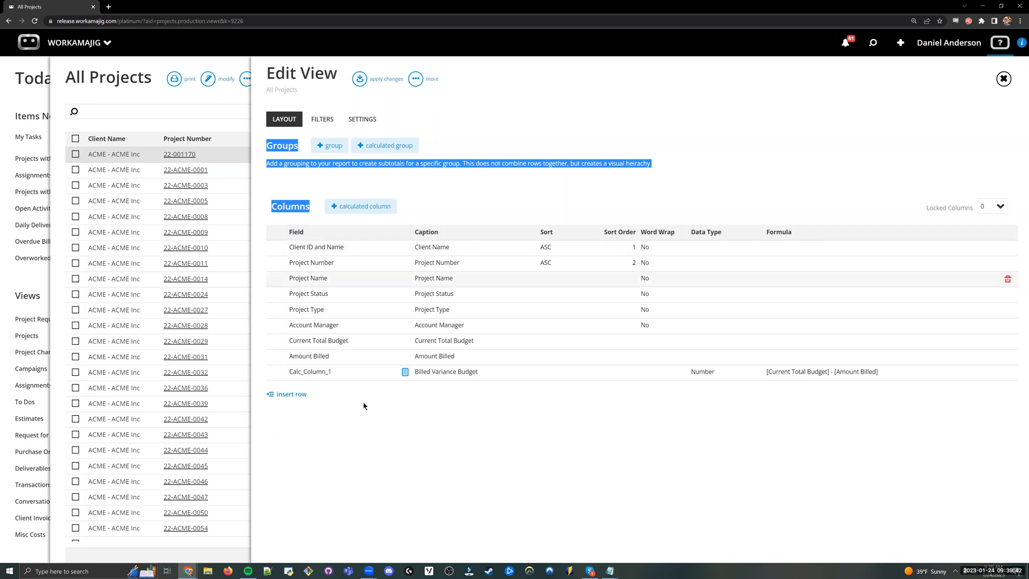
pyautogui.click(395, 426)
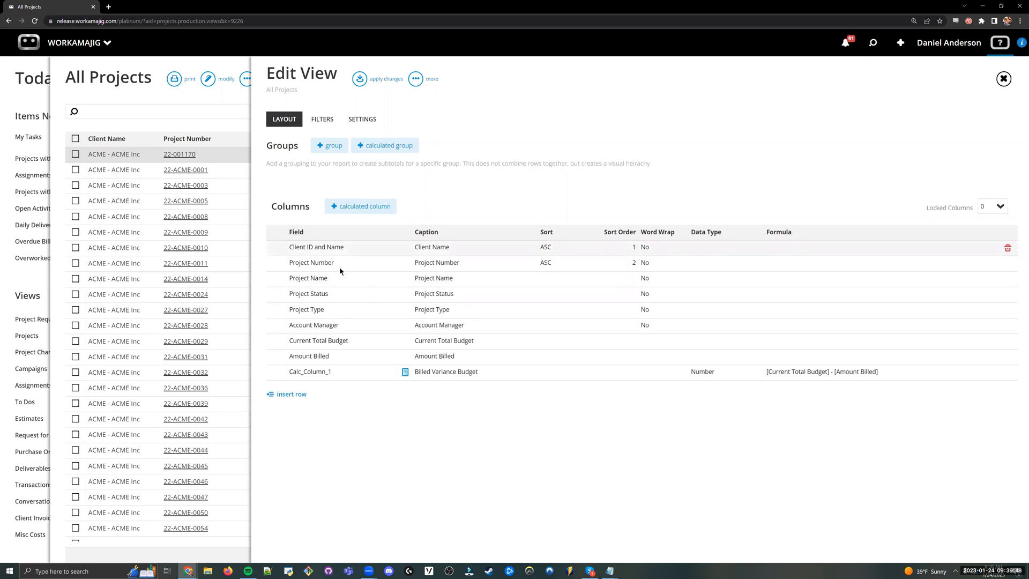
pyautogui.click(370, 264)
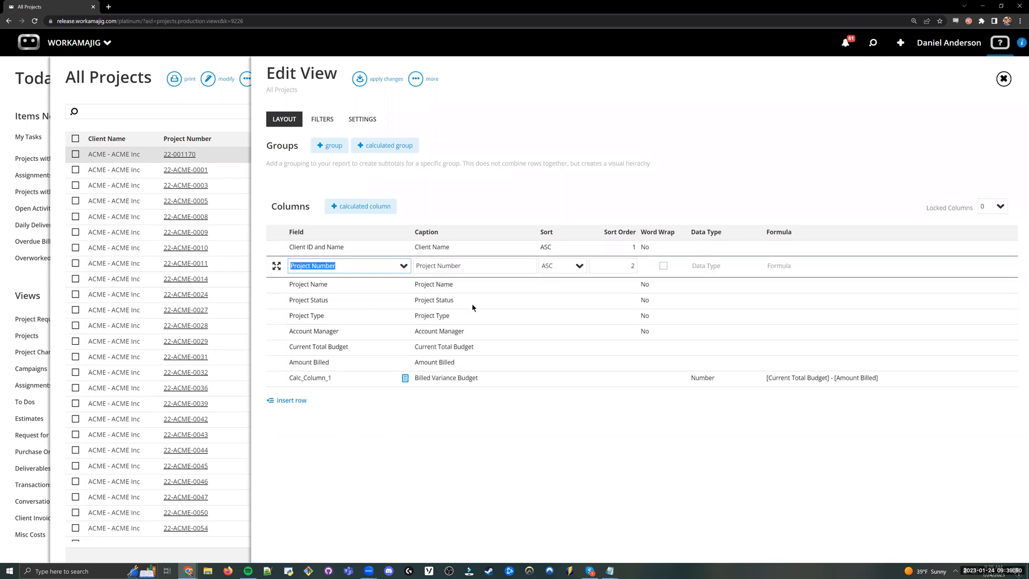
pyautogui.click(639, 468)
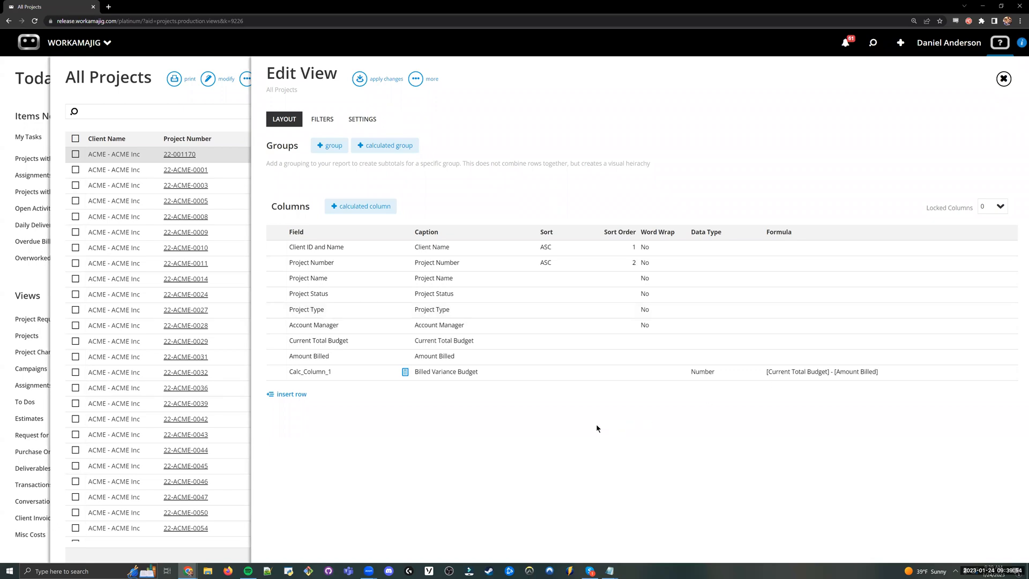
# Browse the fields available for a new column row in the layout, leaving without choosing one
pyautogui.click(291, 394)
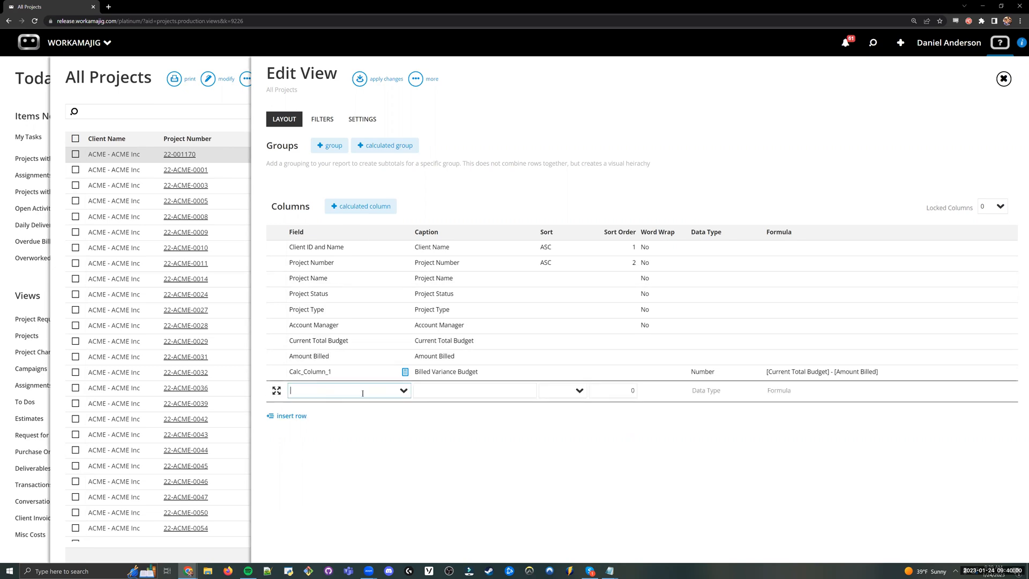
pyautogui.click(403, 390)
pyautogui.moveTo(408, 199); pyautogui.dragTo(414, 294)
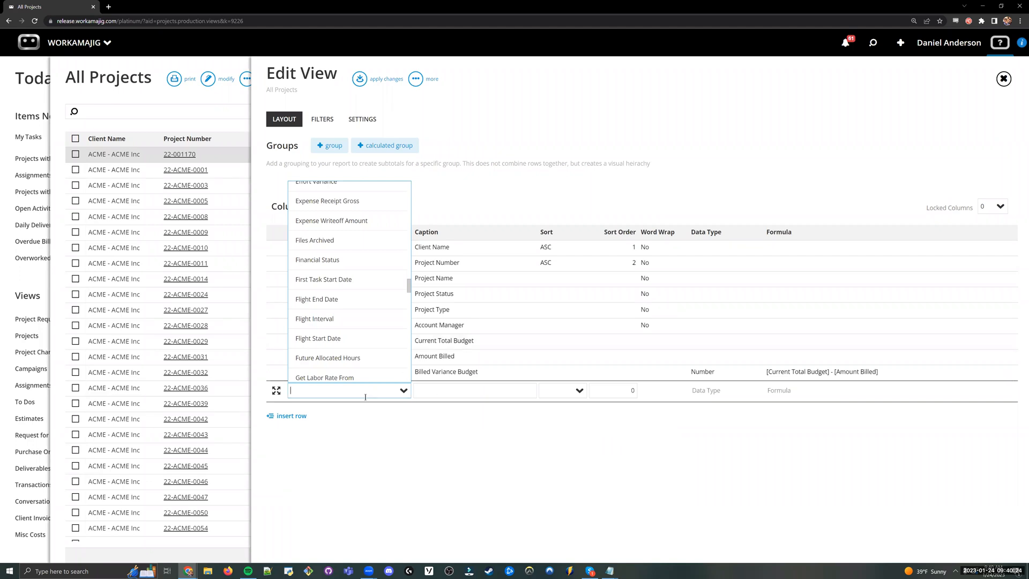
pyautogui.click(409, 453)
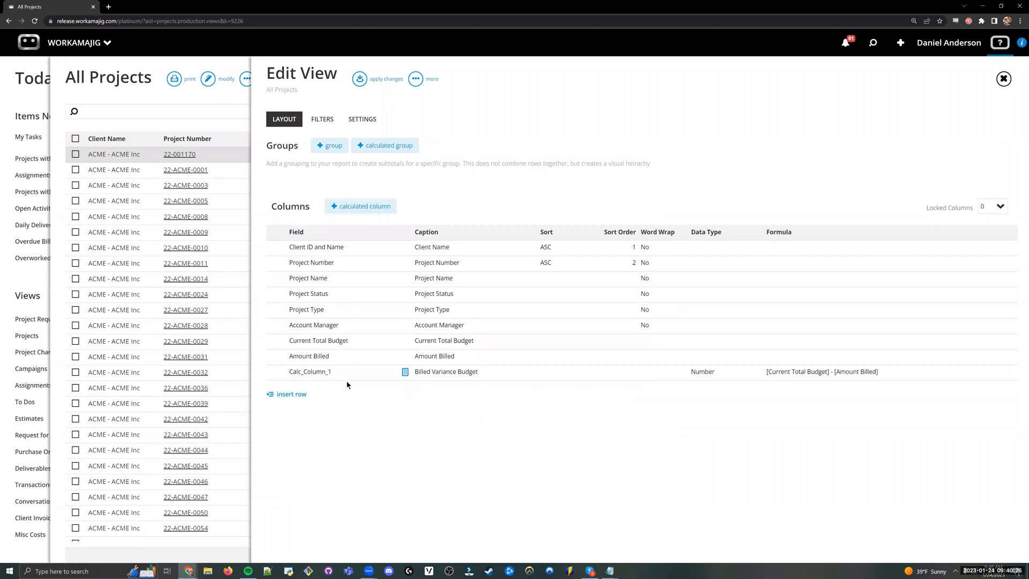
# Add an Actual Hours column to the layout and place it directly below Account Manager
pyautogui.click(288, 394)
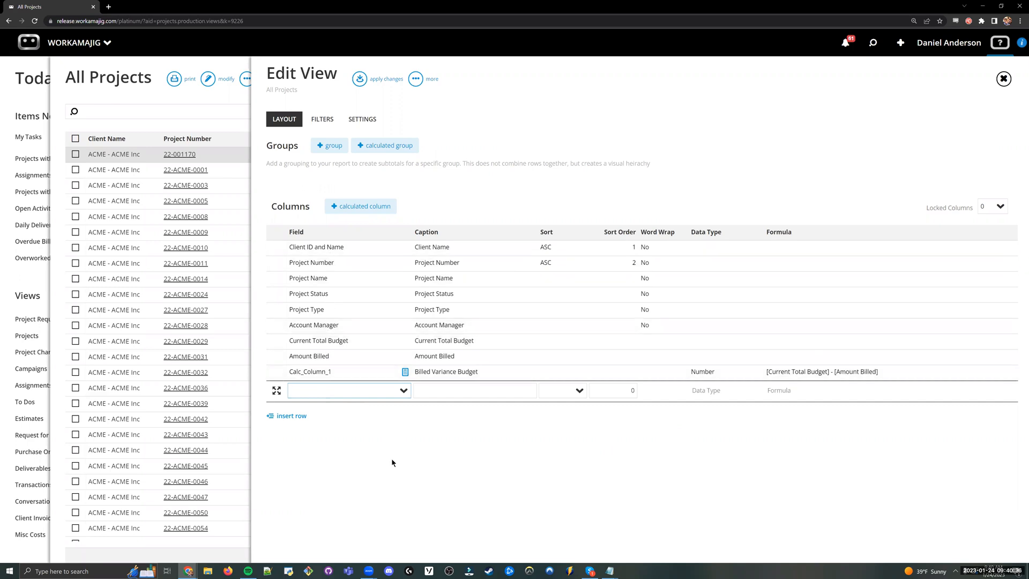
pyautogui.write('Hours')
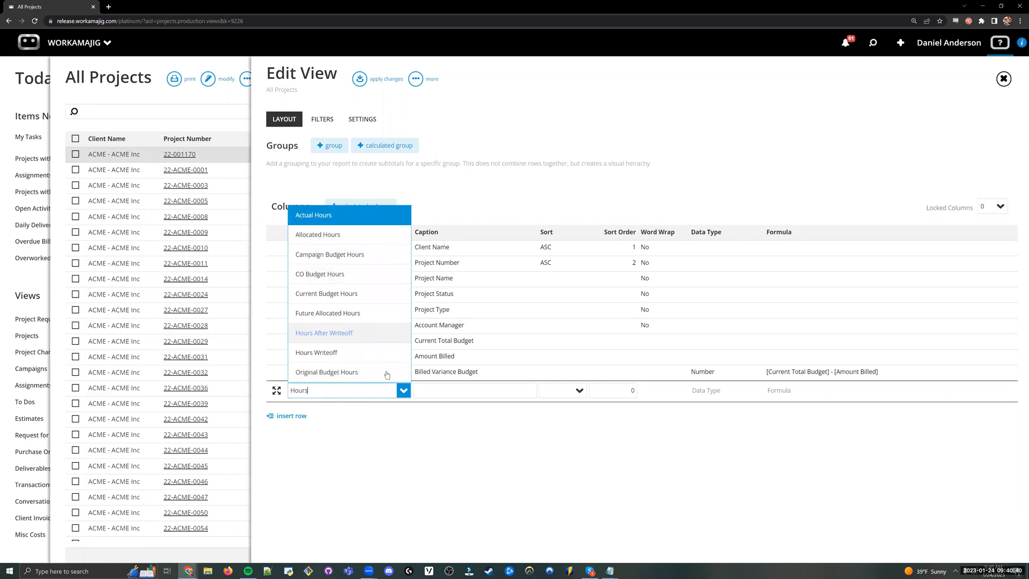
pyautogui.doubleClick(289, 390)
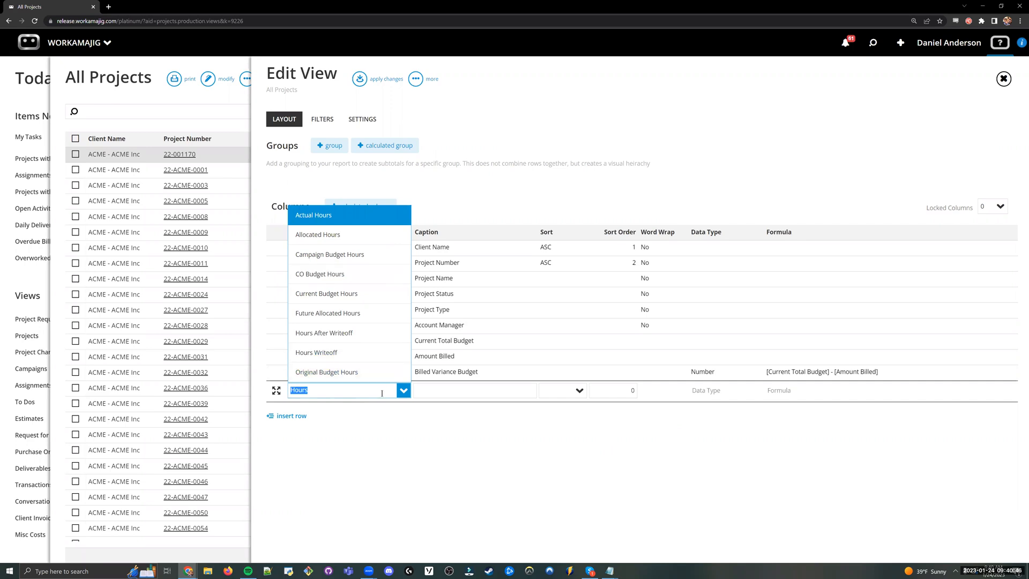
pyautogui.click(355, 217)
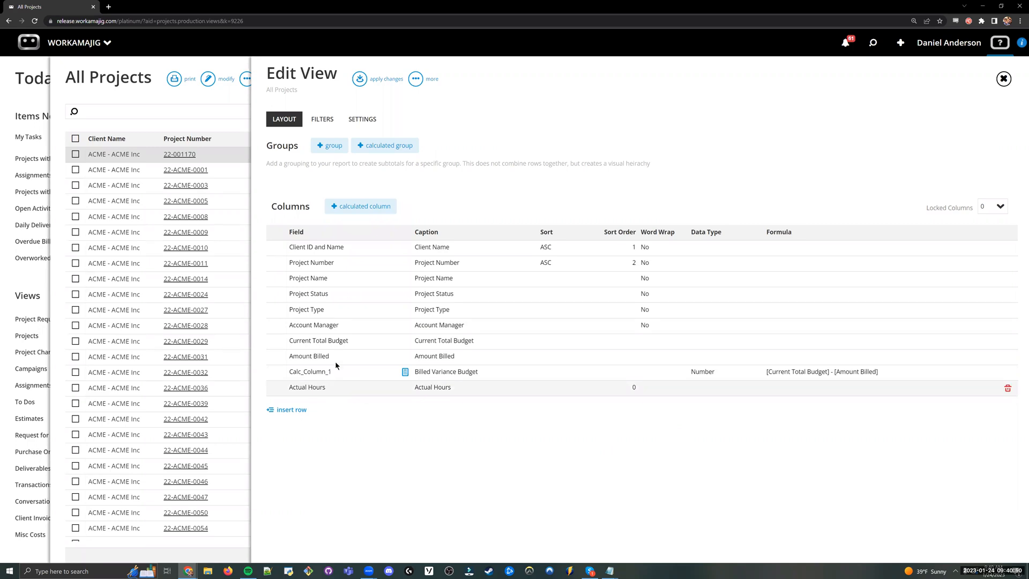
pyautogui.moveTo(323, 391); pyautogui.dragTo(357, 337)
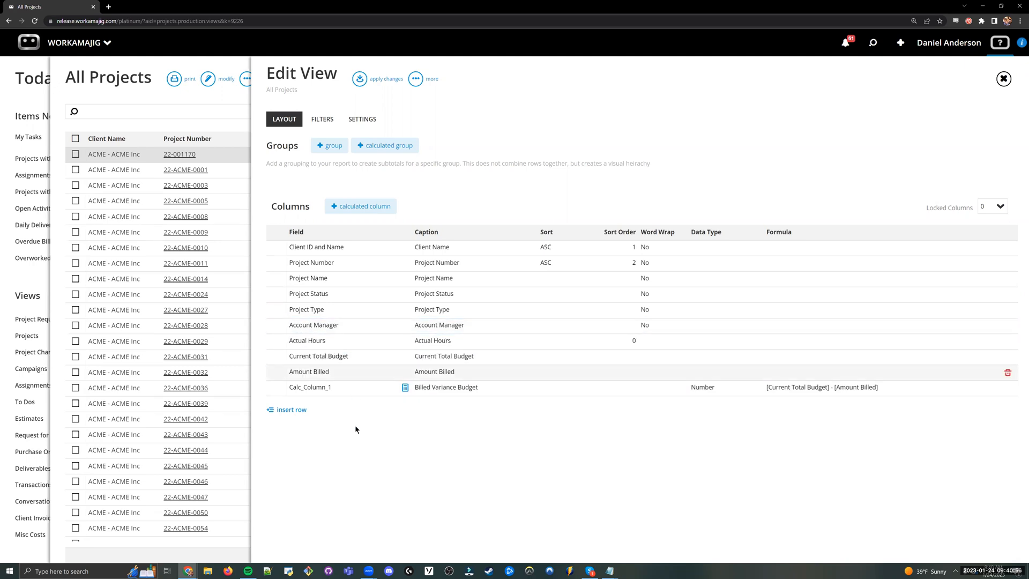
# Add a Current Budget Hours column to the layout and place it directly below Actual Hours
pyautogui.click(292, 410)
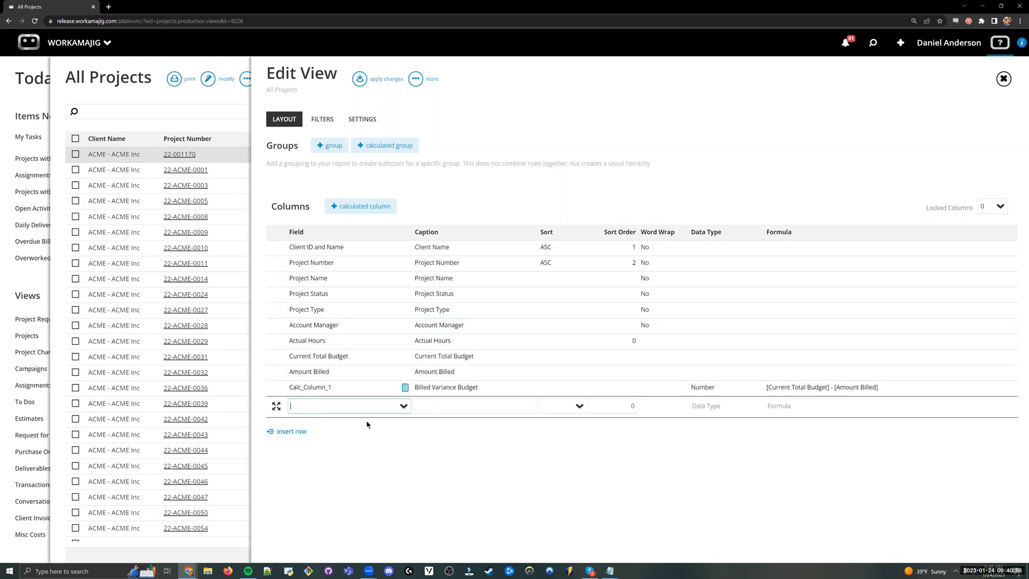
pyautogui.write('current bud')
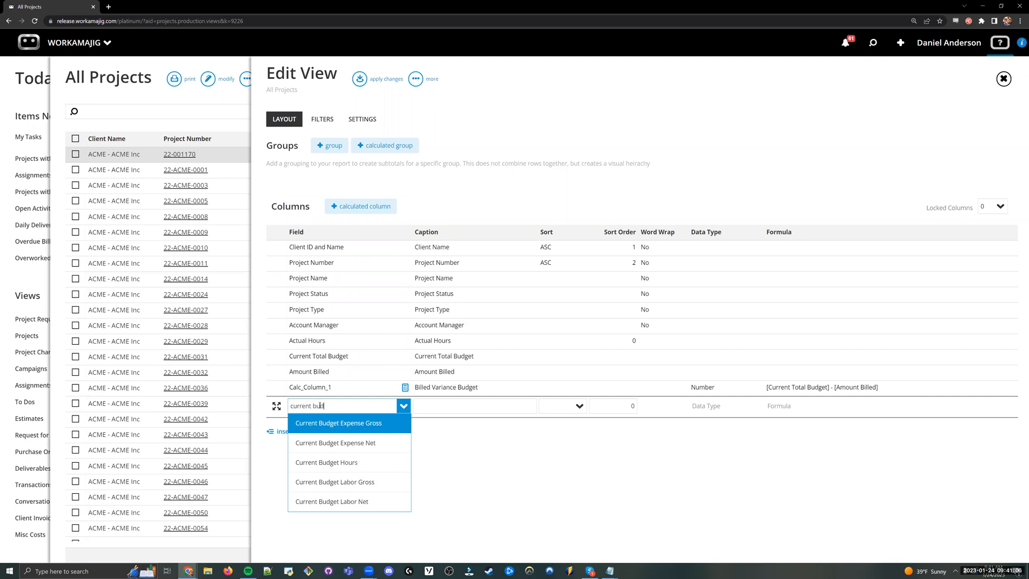
pyautogui.click(338, 463)
pyautogui.moveTo(349, 360)
pyautogui.mouseDown()
pyautogui.moveTo(348, 337)
pyautogui.moveTo(349, 353)
pyautogui.mouseUp()
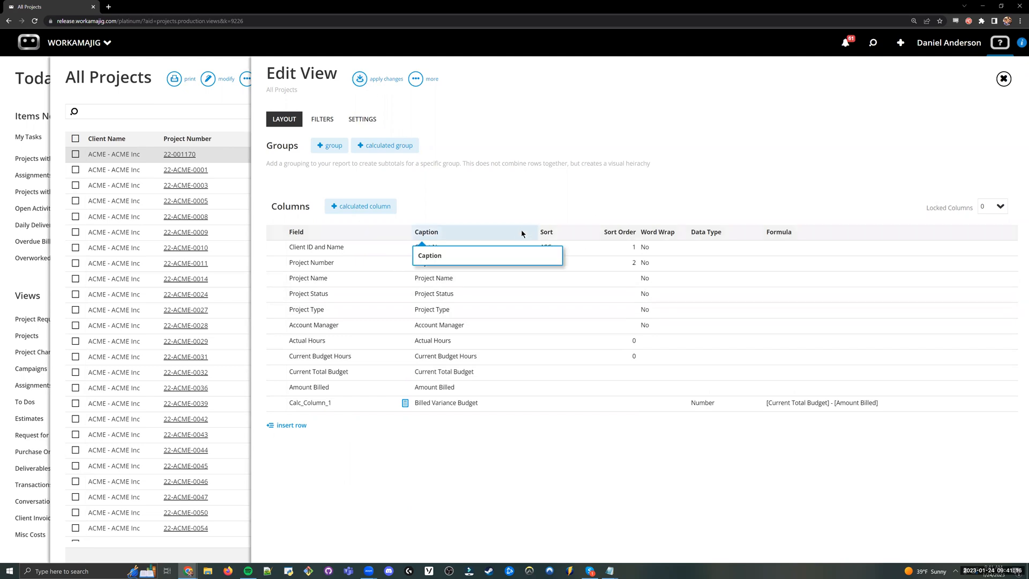
# Apply the layout changes, rerun the All Projects search and review the values in the two hours columns
pyautogui.click(360, 81)
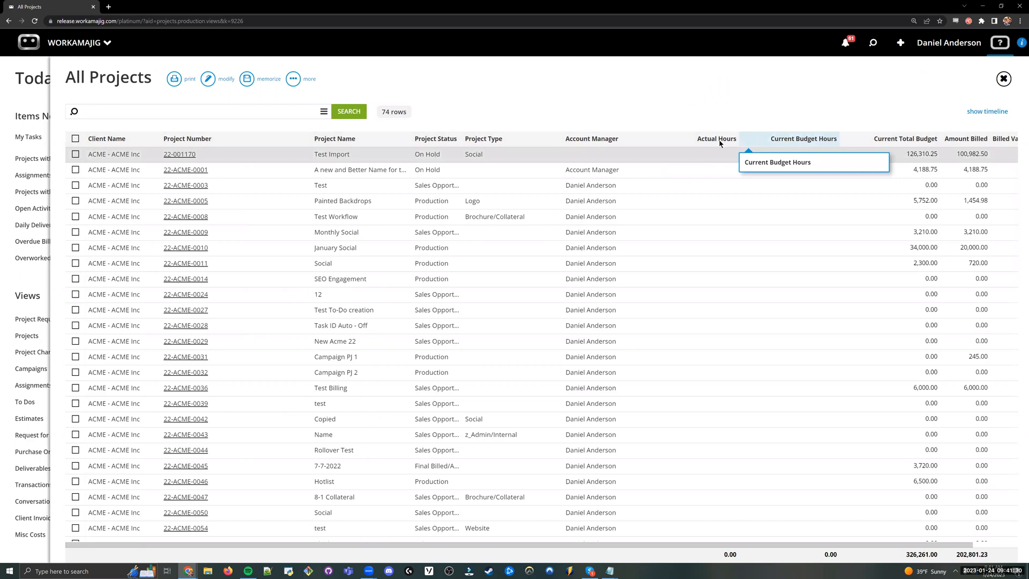
pyautogui.click(354, 117)
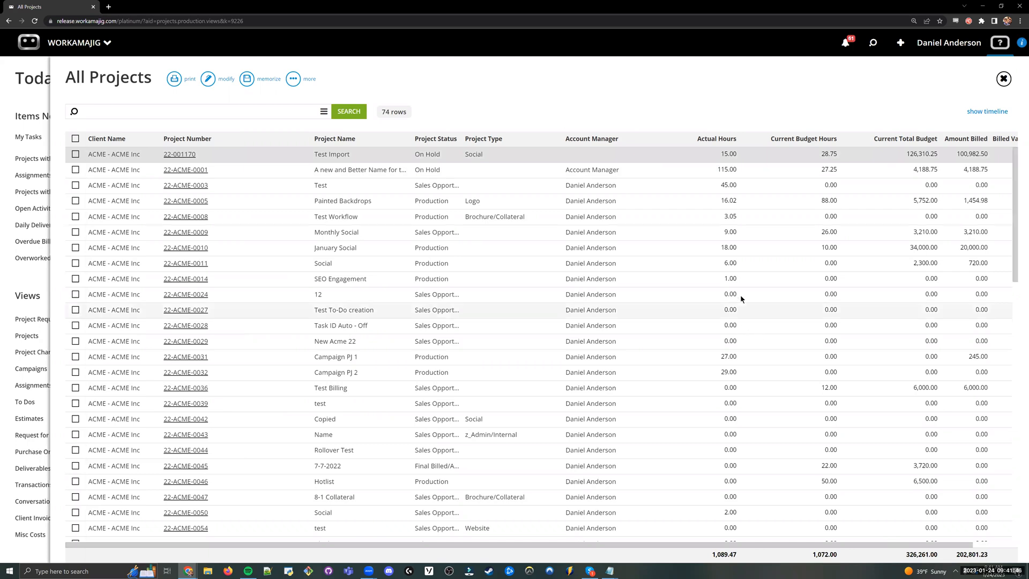
pyautogui.doubleClick(730, 309)
pyautogui.click(718, 154)
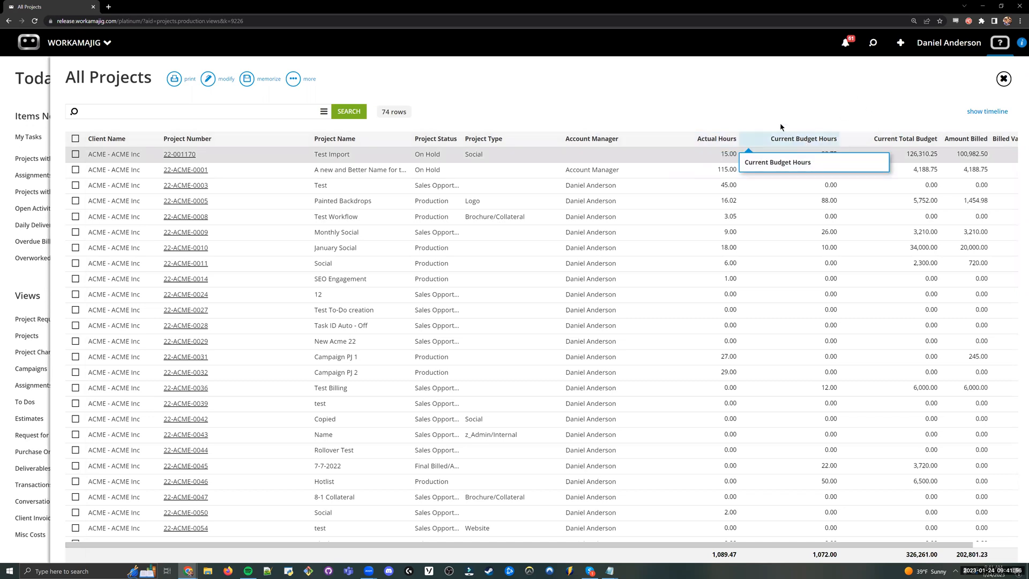
pyautogui.click(227, 80)
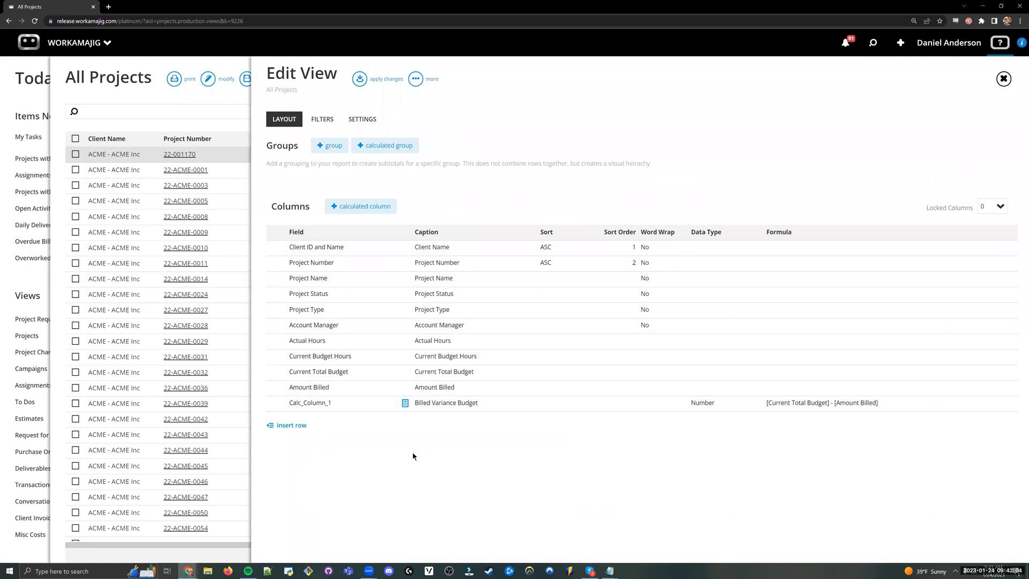
pyautogui.click(291, 425)
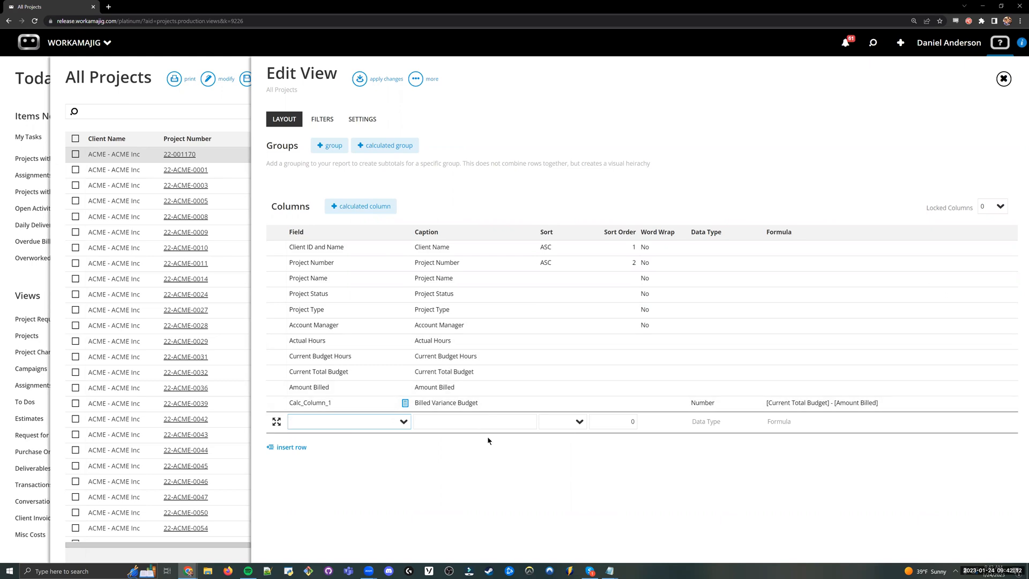
pyautogui.click(500, 455)
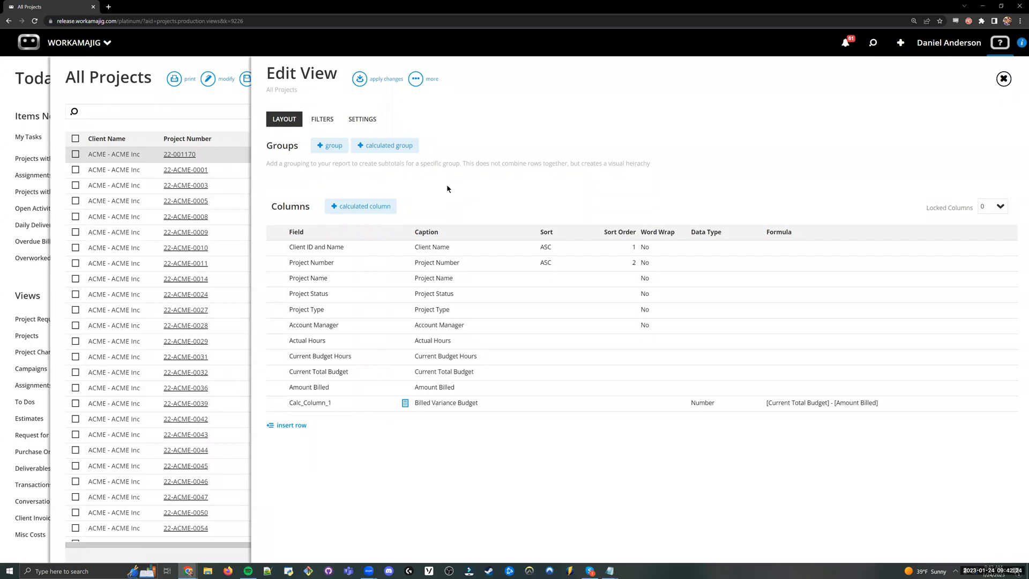
pyautogui.click(168, 148)
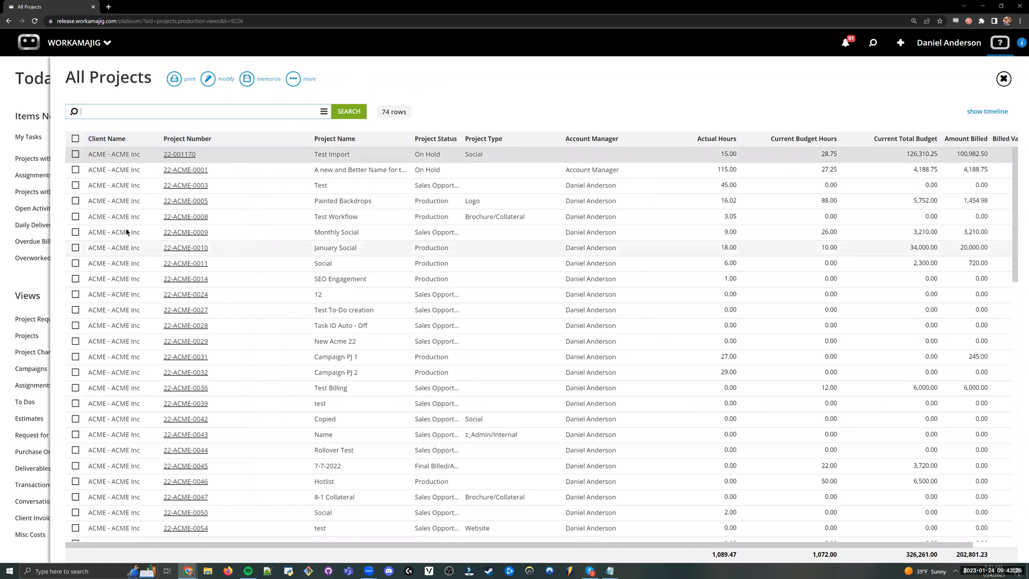
# Group the All Projects view by Client Name and apply the changes
pyautogui.moveTo(1016, 241); pyautogui.dragTo(1015, 484)
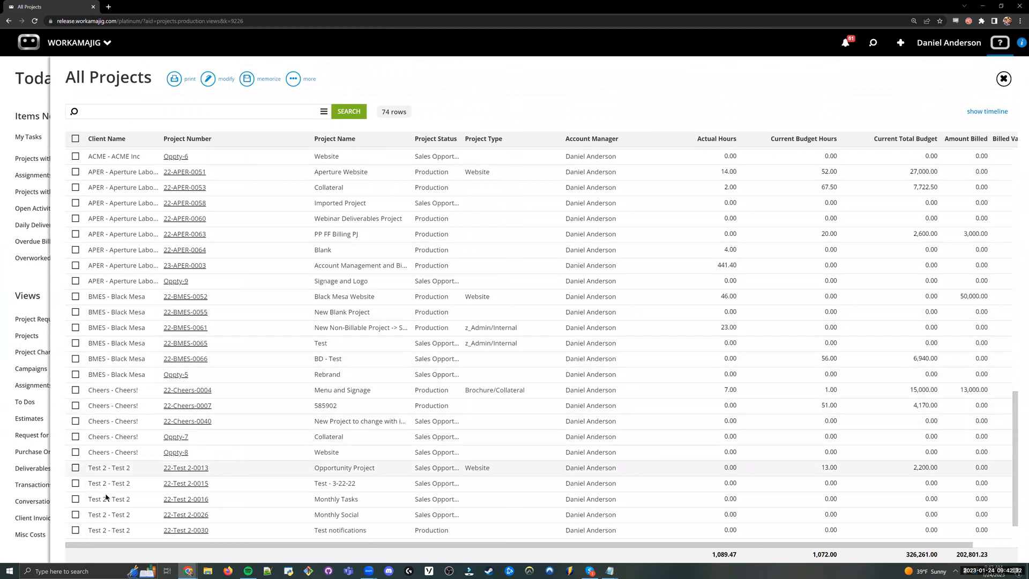
pyautogui.moveTo(1016, 414); pyautogui.dragTo(986, 145)
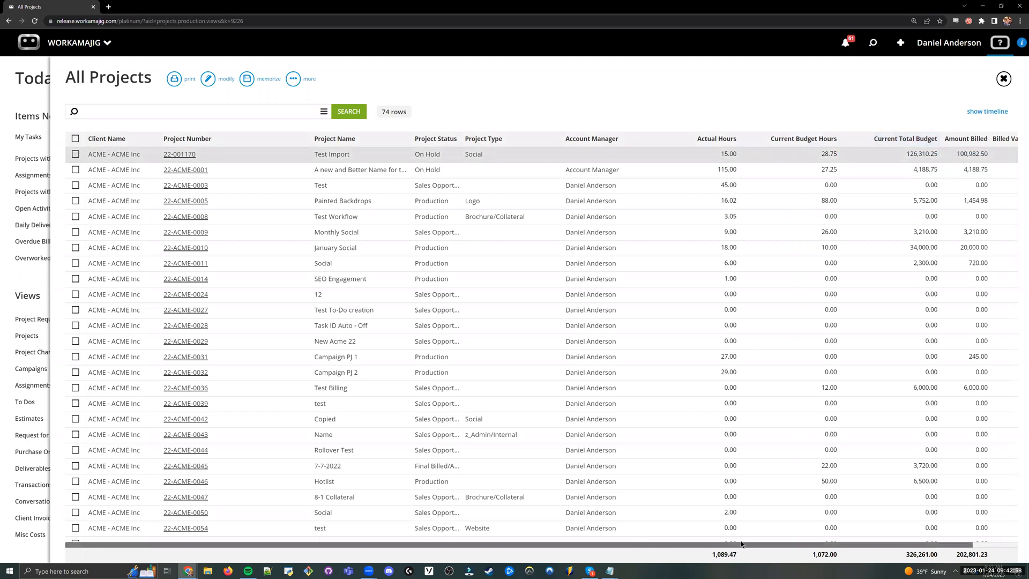
pyautogui.moveTo(741, 544); pyautogui.dragTo(786, 544)
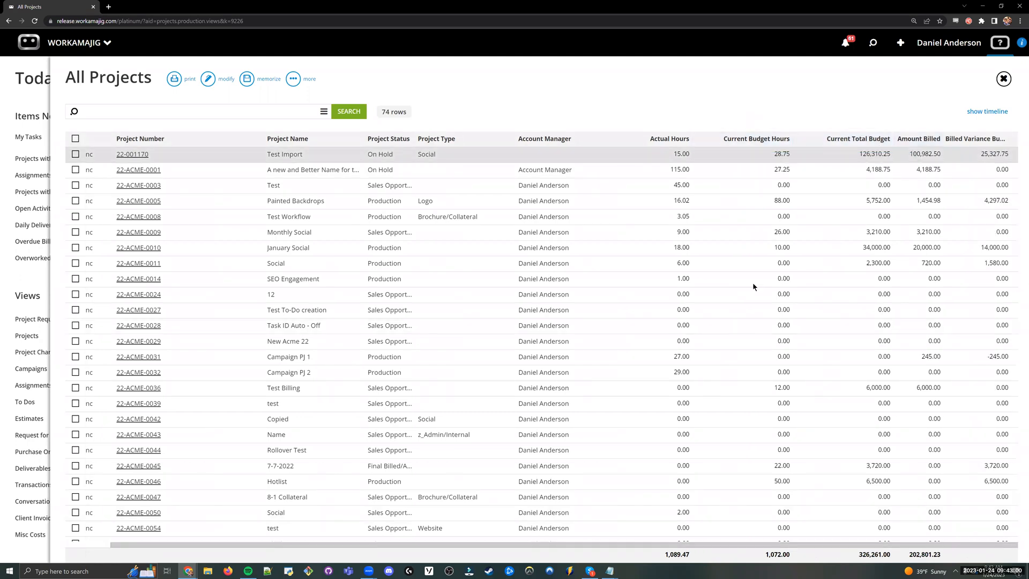
pyautogui.moveTo(496, 543); pyautogui.dragTo(449, 544)
pyautogui.click(223, 80)
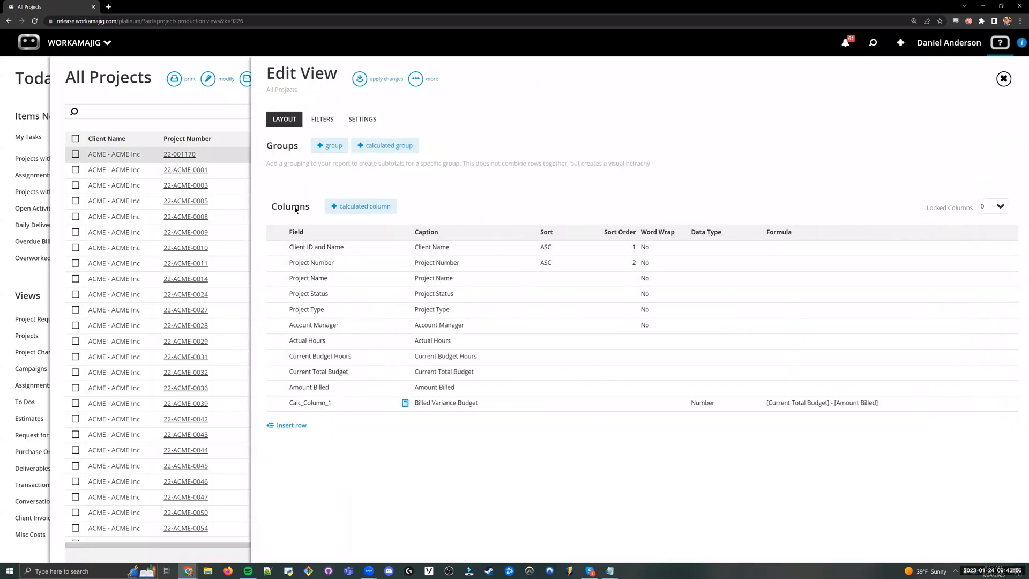
pyautogui.click(330, 147)
pyautogui.write('Client name')
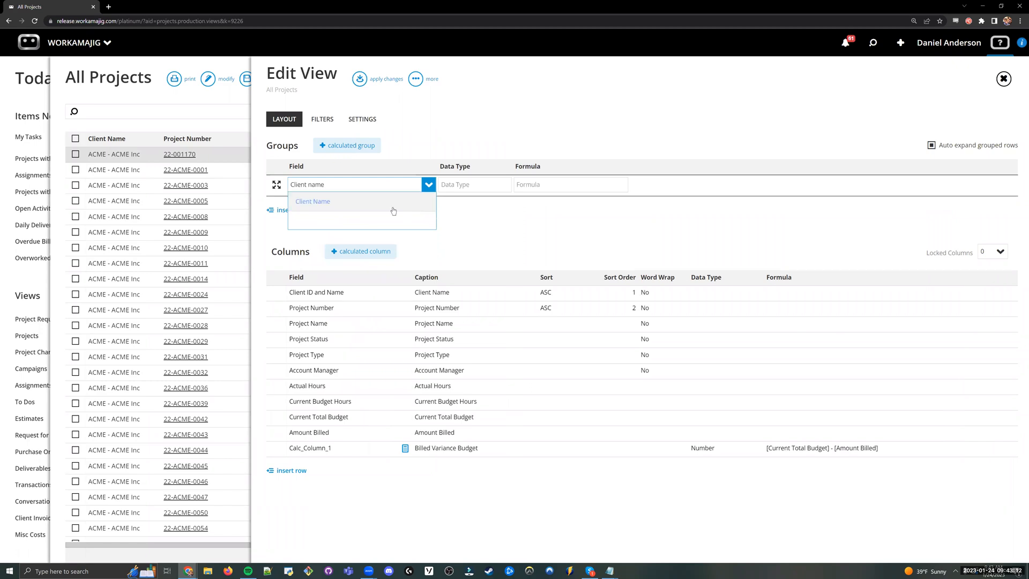
pyautogui.click(393, 211)
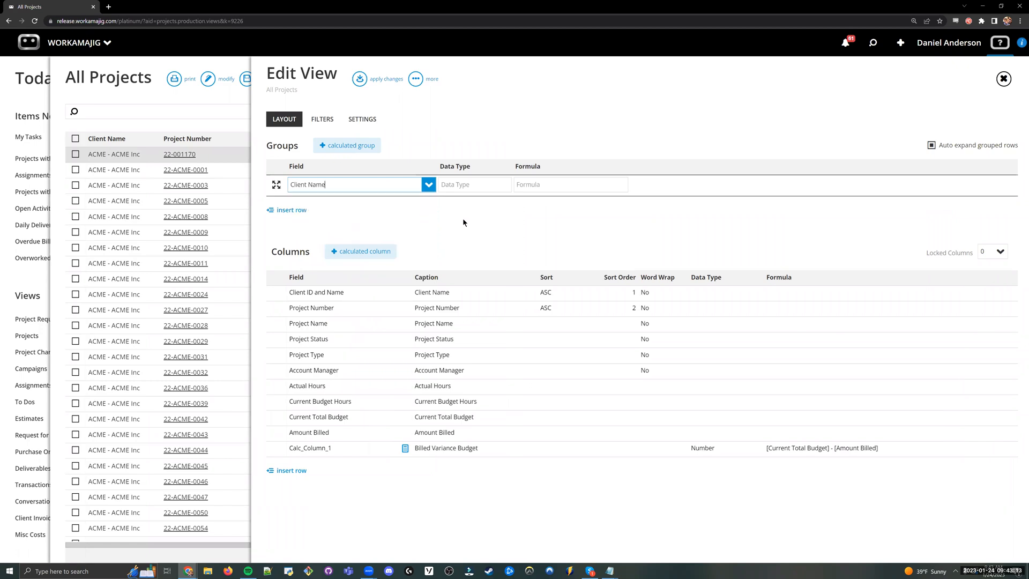
pyautogui.click(359, 80)
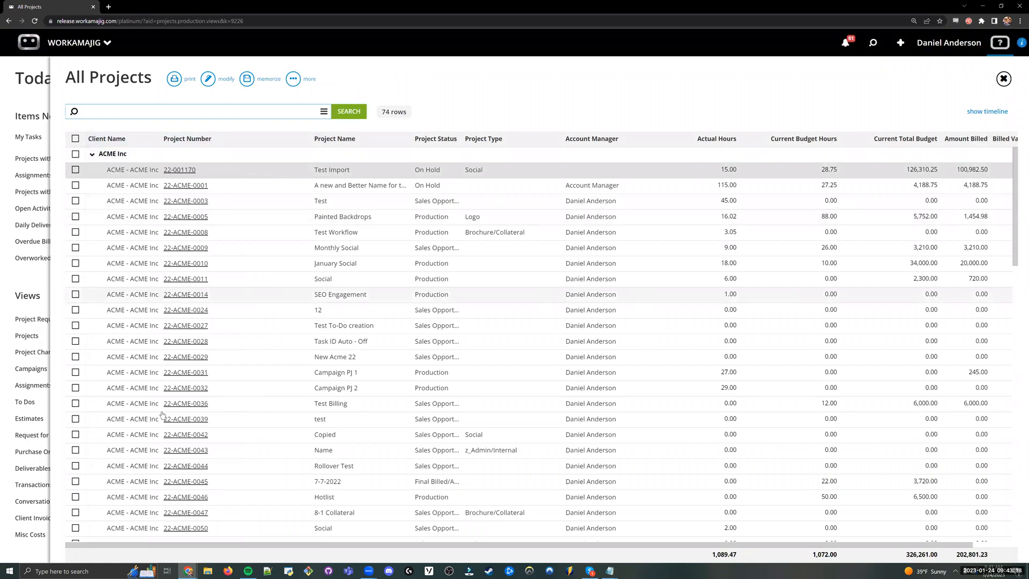
# Collapse the ACME Inc group, followed by all remaining client groups in the results
pyautogui.click(93, 155)
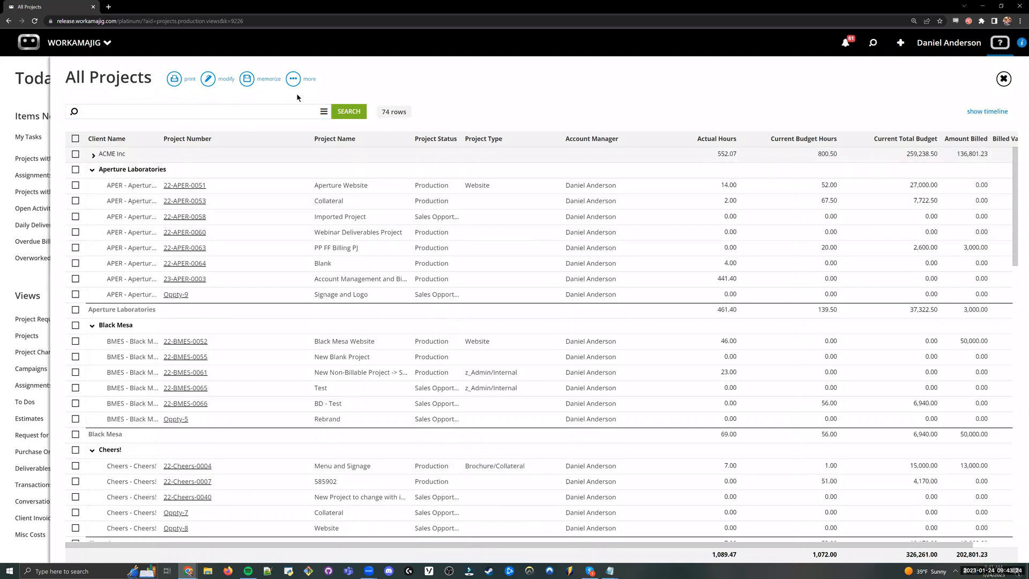
pyautogui.click(294, 80)
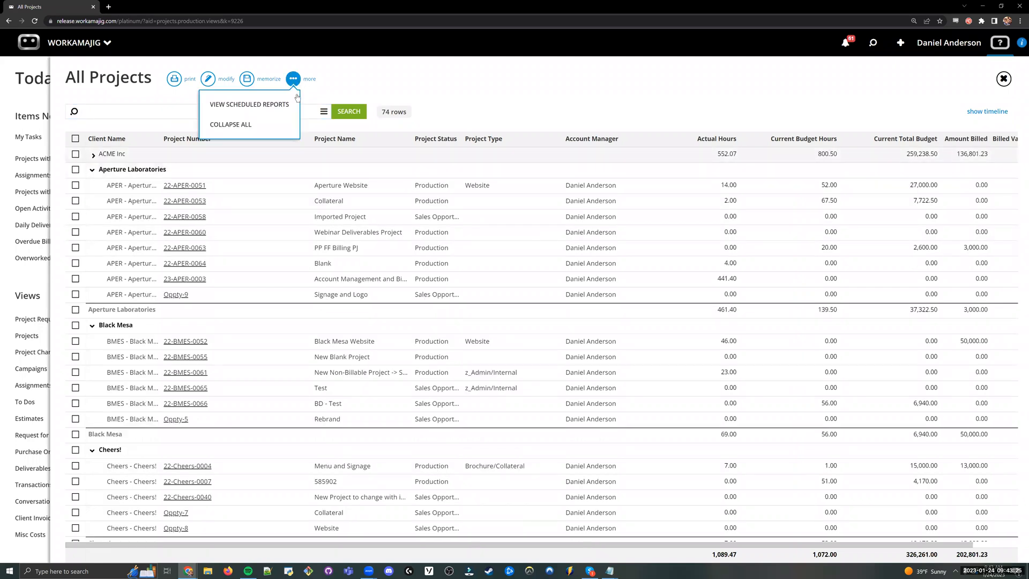
pyautogui.click(230, 124)
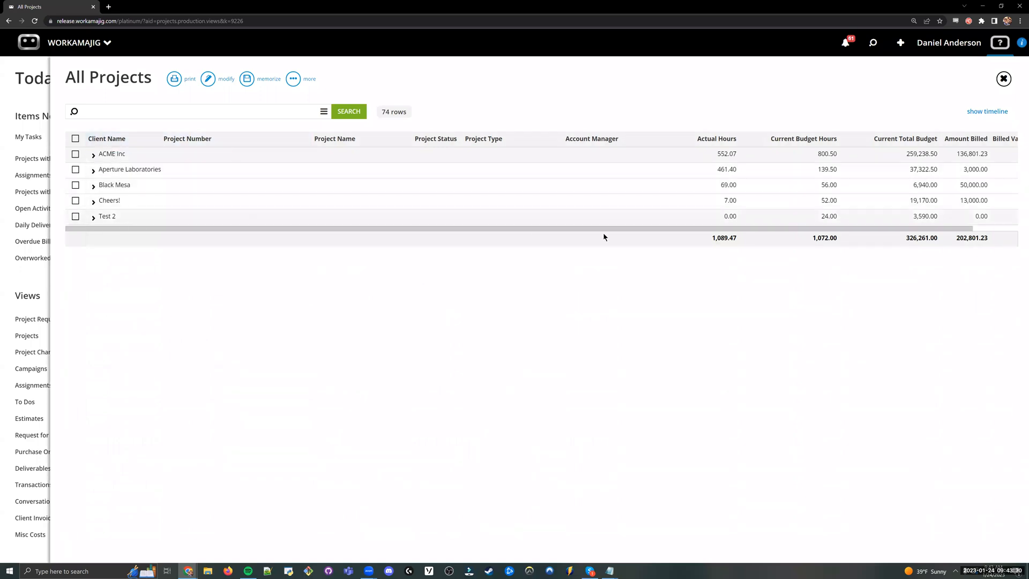
# Review the Actual Hours and Current Total Budget subtotals per client, and look inside the ACME Inc group
pyautogui.doubleClick(727, 169)
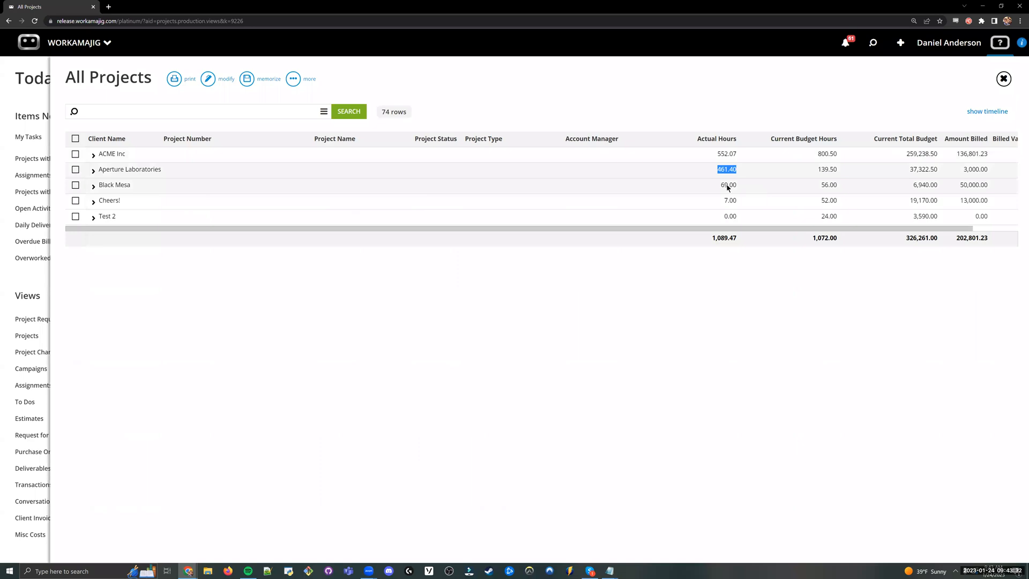
pyautogui.doubleClick(729, 200)
pyautogui.doubleClick(921, 154)
pyautogui.click(883, 256)
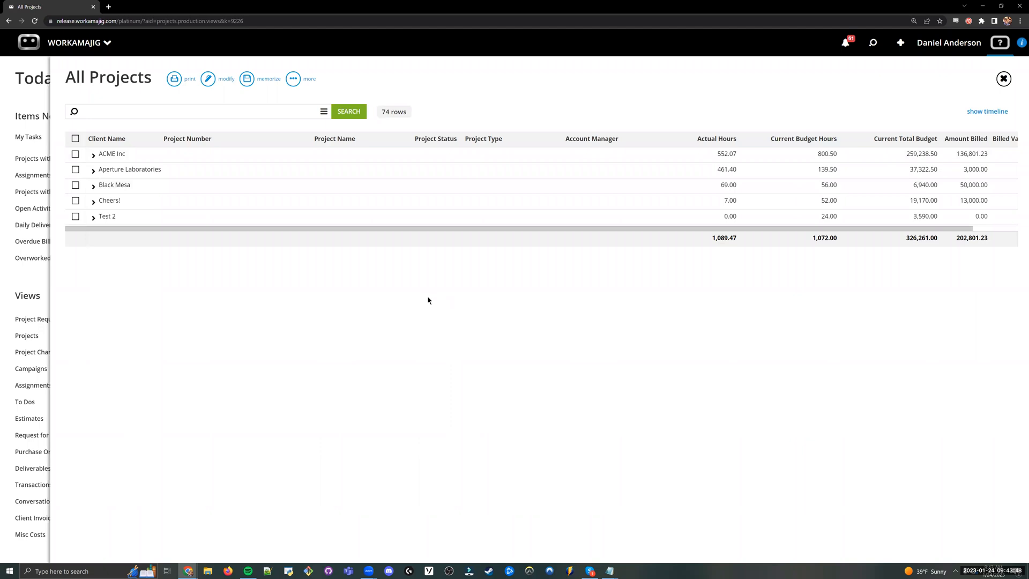
pyautogui.click(94, 155)
pyautogui.click(94, 157)
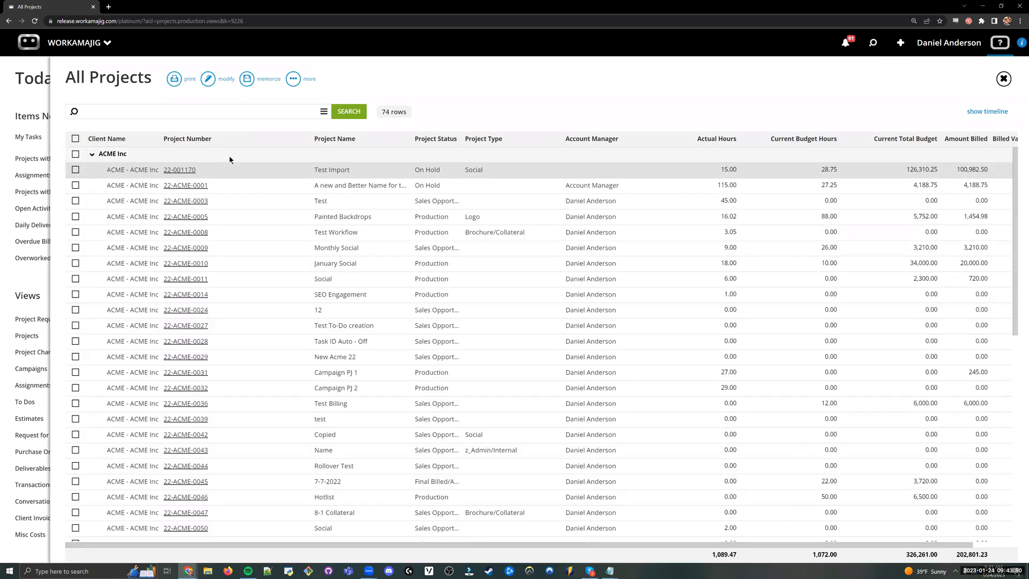
# Check the Client Name grouping in the view's layout against the client groups in the results
pyautogui.click(219, 79)
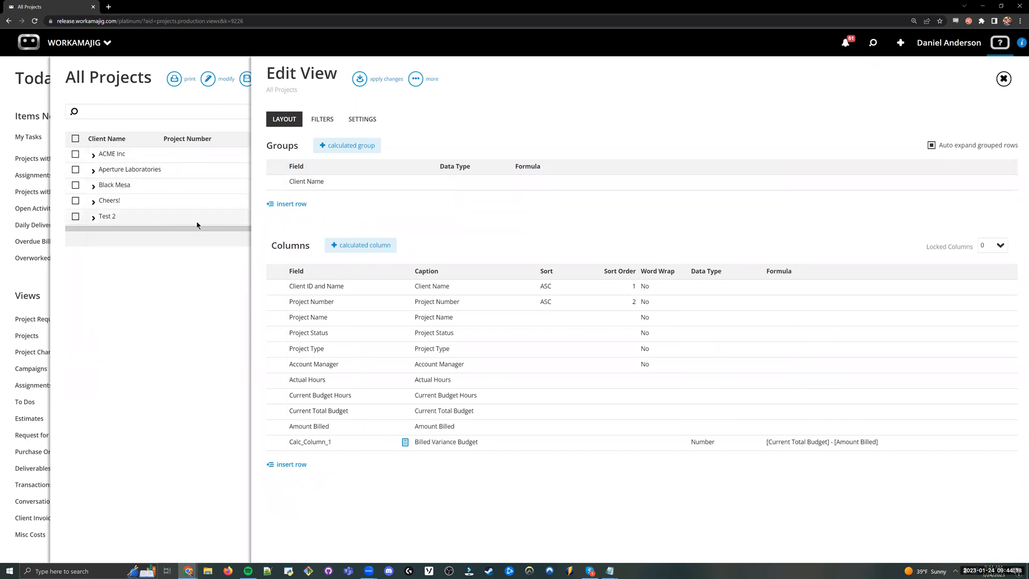
pyautogui.click(154, 199)
pyautogui.moveTo(128, 154); pyautogui.dragTo(97, 157)
pyautogui.click(188, 281)
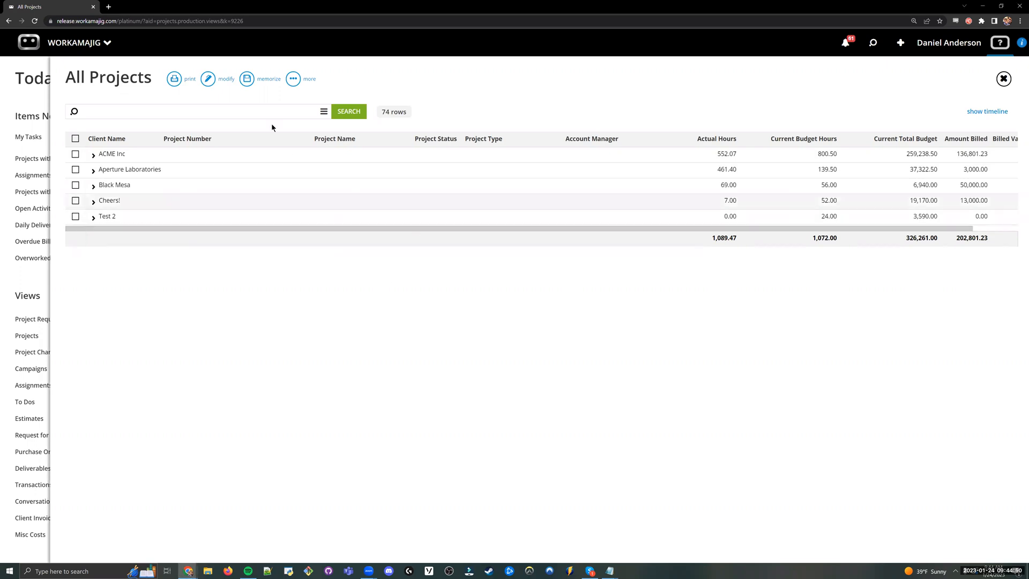
# Open the view for modification and set the caption of the Project Type column to New Name
pyautogui.click(209, 80)
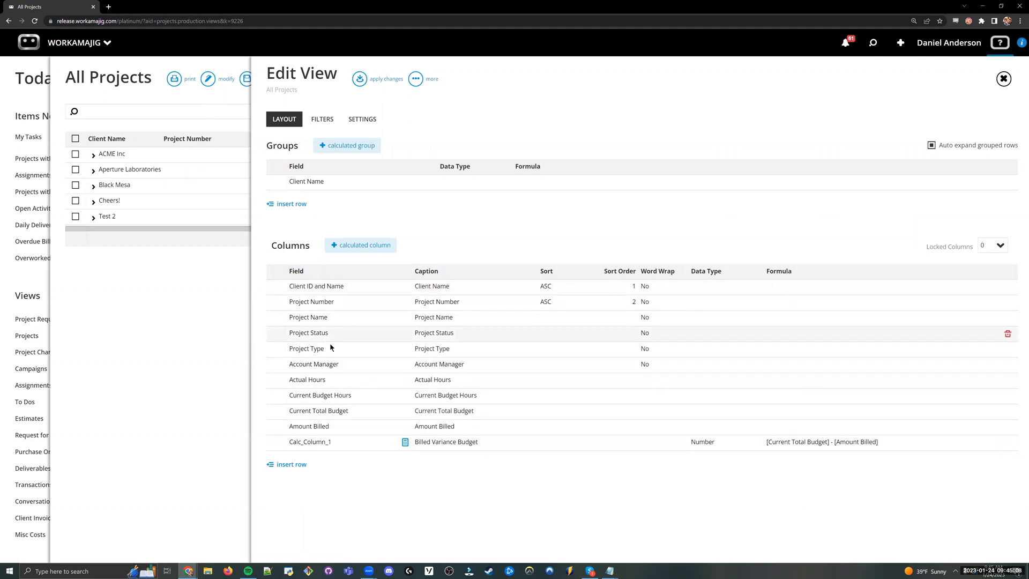
pyautogui.click(443, 286)
pyautogui.click(453, 341)
pyautogui.click(446, 357)
pyautogui.moveTo(476, 351); pyautogui.dragTo(414, 352)
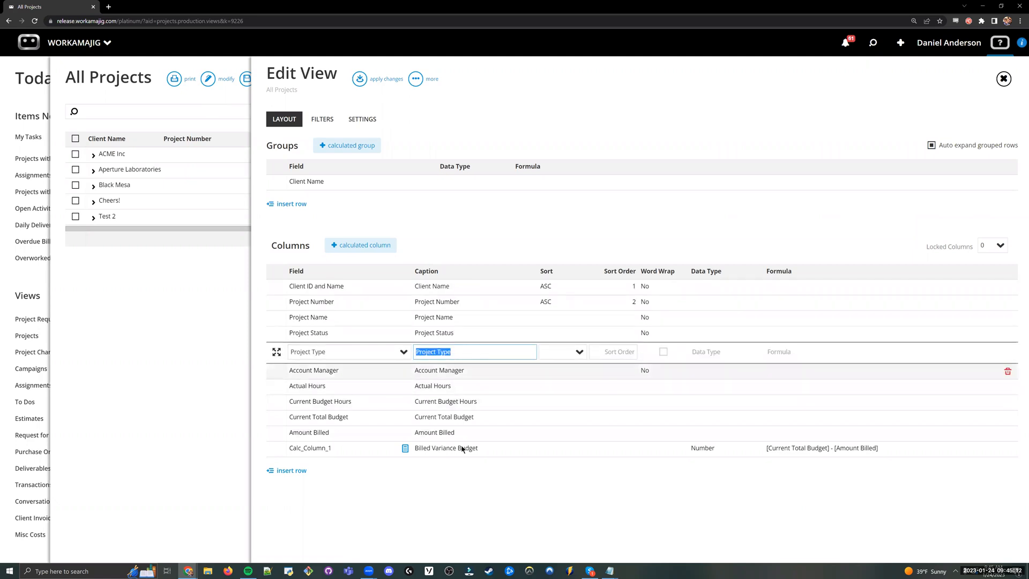
pyautogui.click(507, 223)
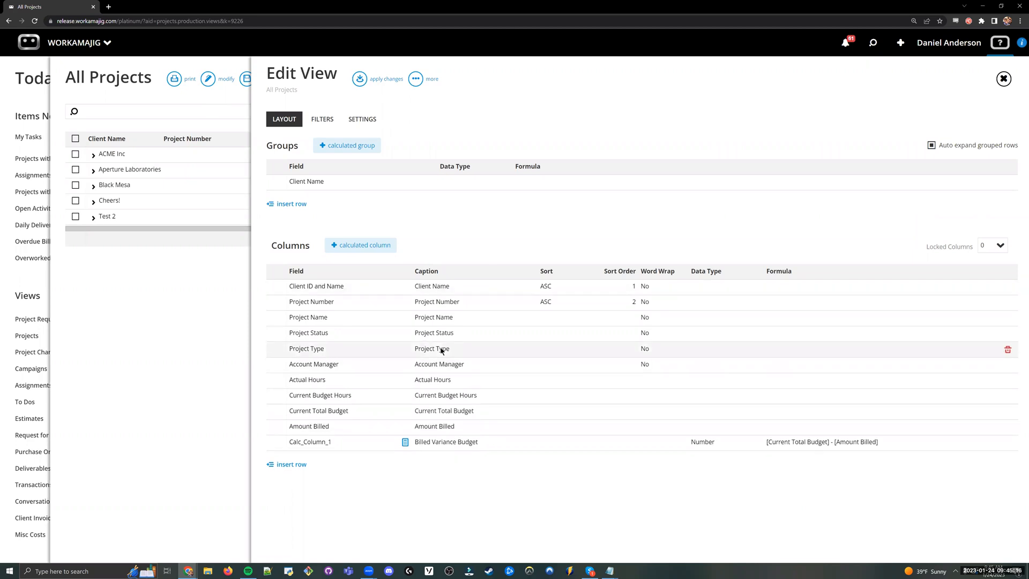
pyautogui.click(470, 349)
pyautogui.write('New Name')
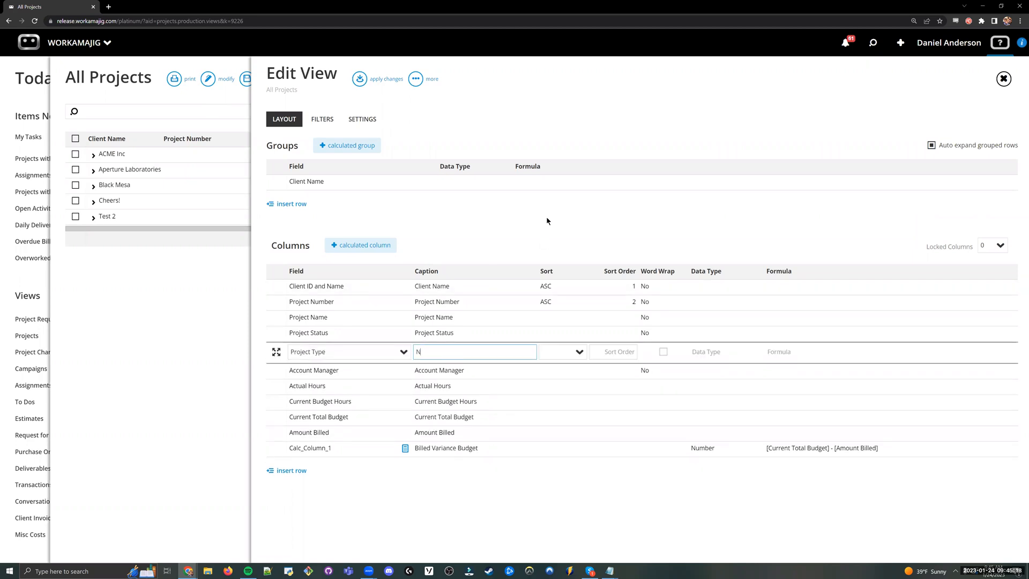
pyautogui.click(529, 215)
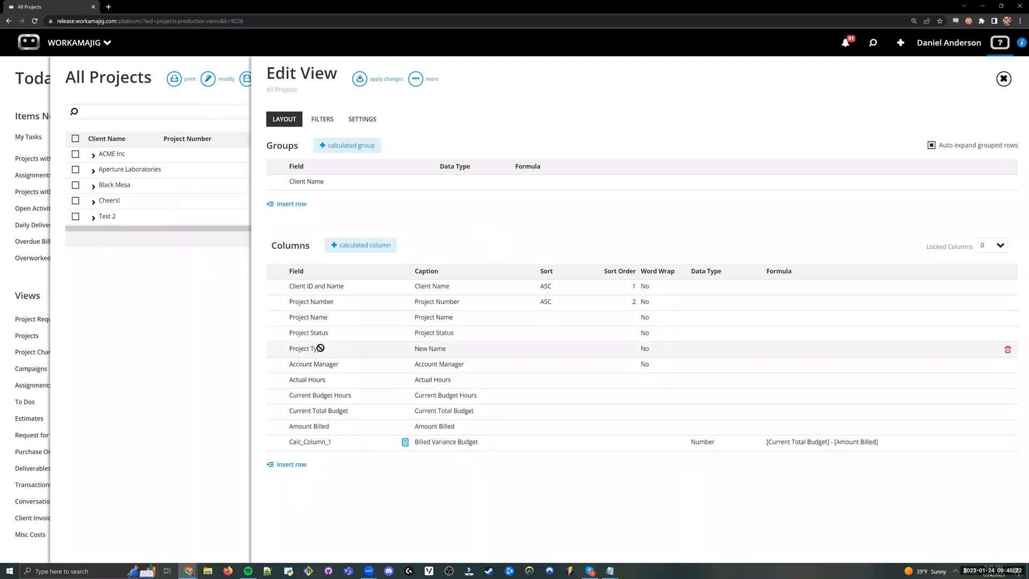
# Apply the caption change, reopen the view for modification and look at the sort options of the Client ID and Name column
pyautogui.click(360, 80)
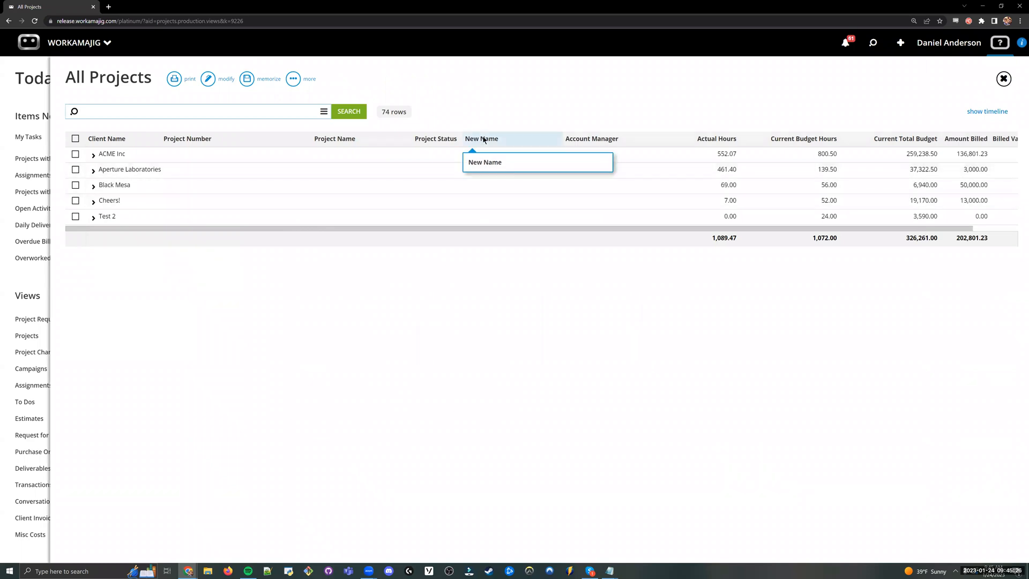
pyautogui.click(209, 80)
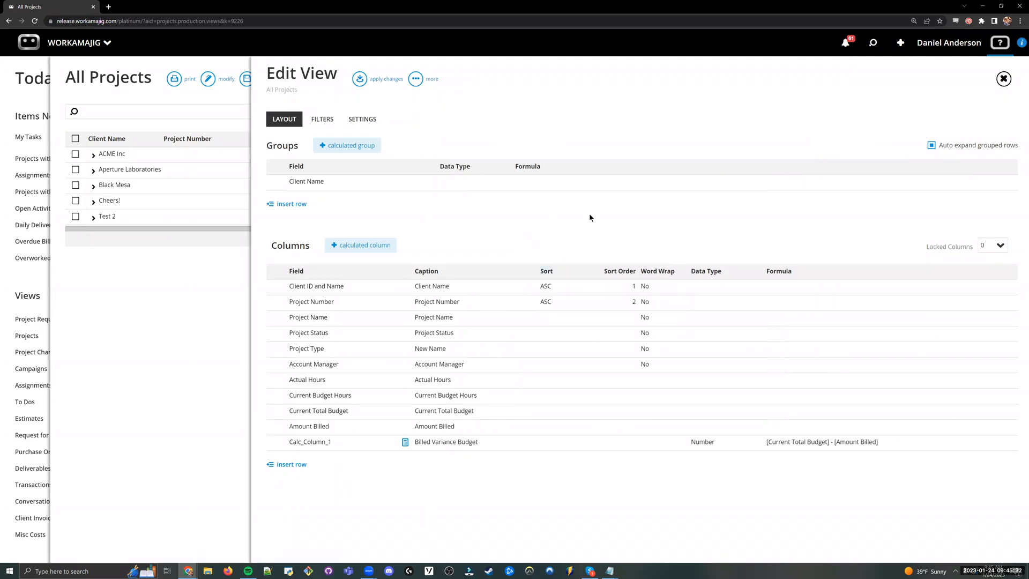
pyautogui.click(554, 285)
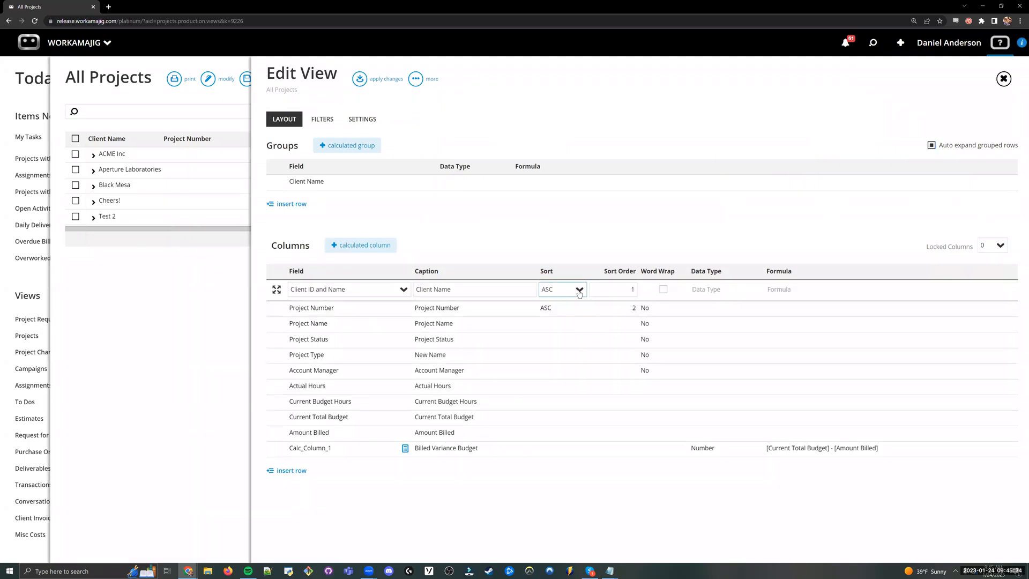
pyautogui.click(580, 289)
pyautogui.click(612, 206)
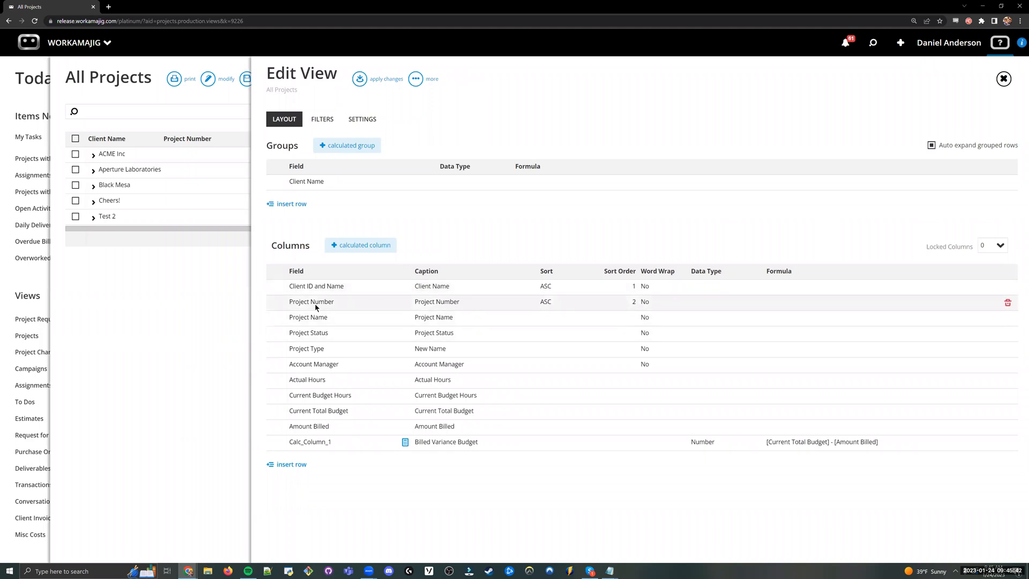
# Remove the sort from the Client ID and Name column and give the ascending Project Number column sort order 1
pyautogui.click(632, 301)
pyautogui.click(660, 234)
pyautogui.click(635, 289)
pyautogui.press('BackSpace')
pyautogui.click(654, 232)
# Apply and memorize the modified All Projects view, and expand the ACME Inc group in the results
pyautogui.click(359, 79)
pyautogui.click(267, 79)
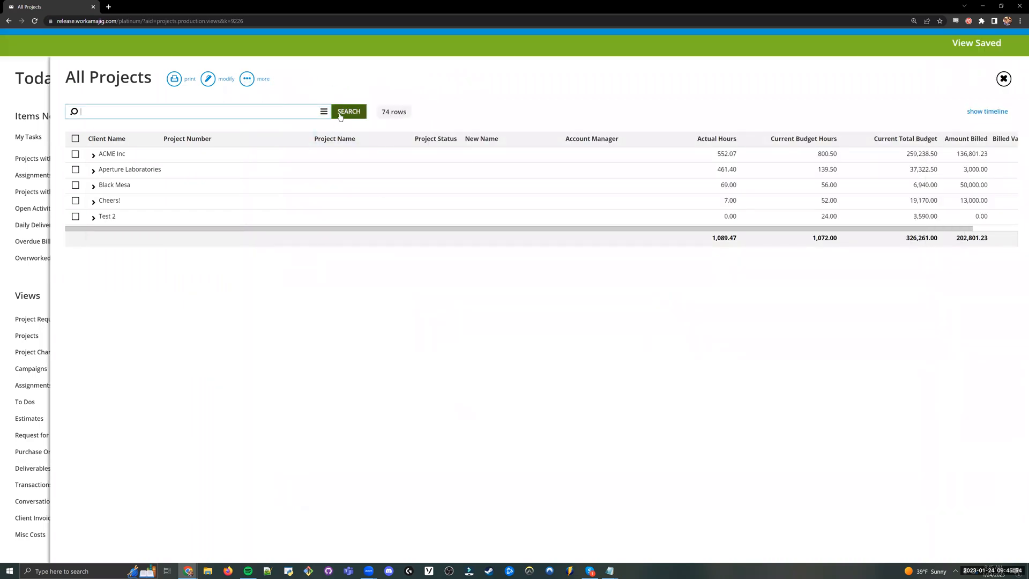
pyautogui.click(143, 159)
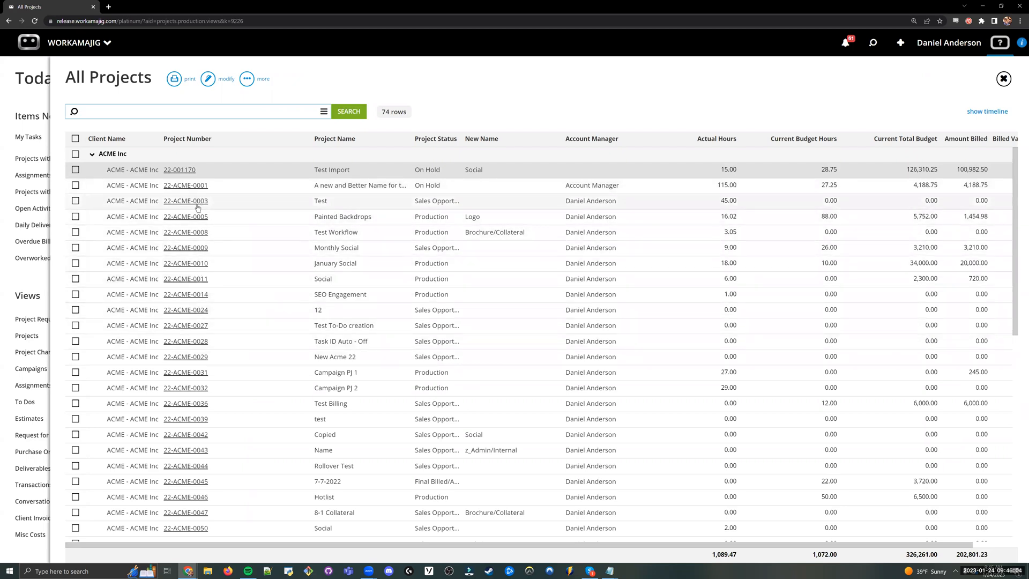
# Open the view's filters, switch the Project Name and Project Status prompts off and back on, and close the editor without applying
pyautogui.click(208, 79)
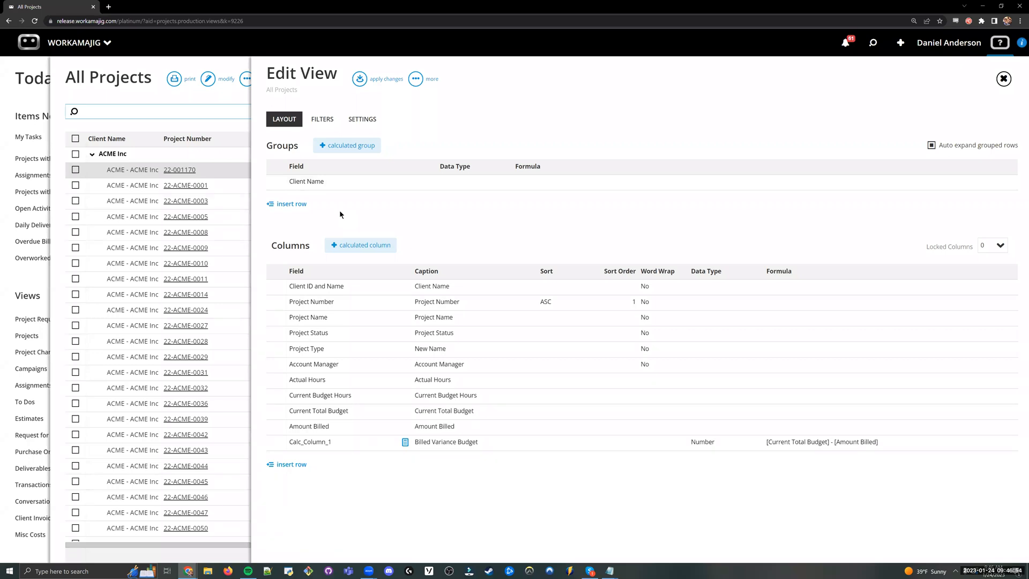
pyautogui.click(322, 119)
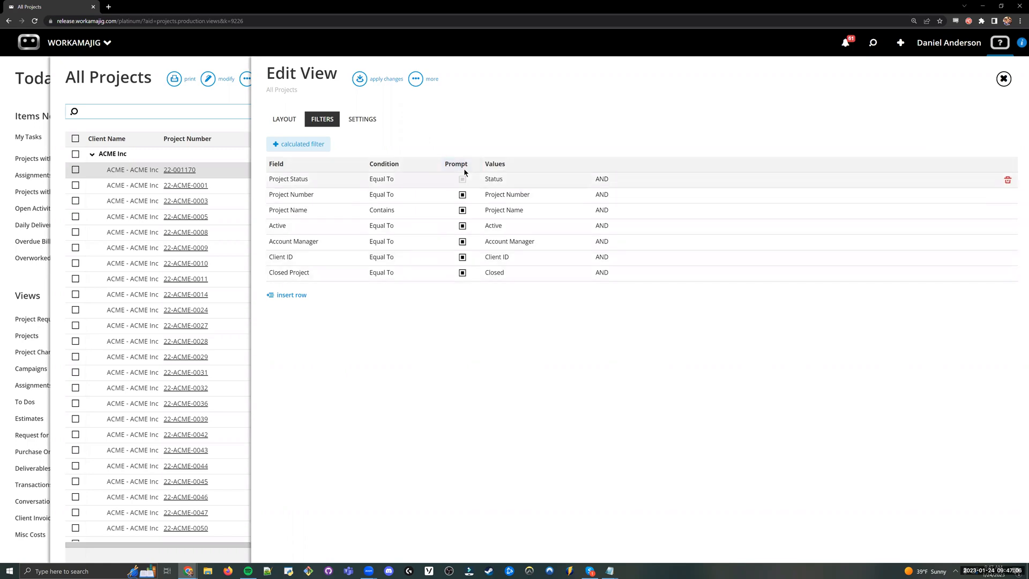
pyautogui.click(462, 210)
pyautogui.click(462, 210)
pyautogui.click(463, 179)
pyautogui.click(463, 179)
pyautogui.click(1003, 79)
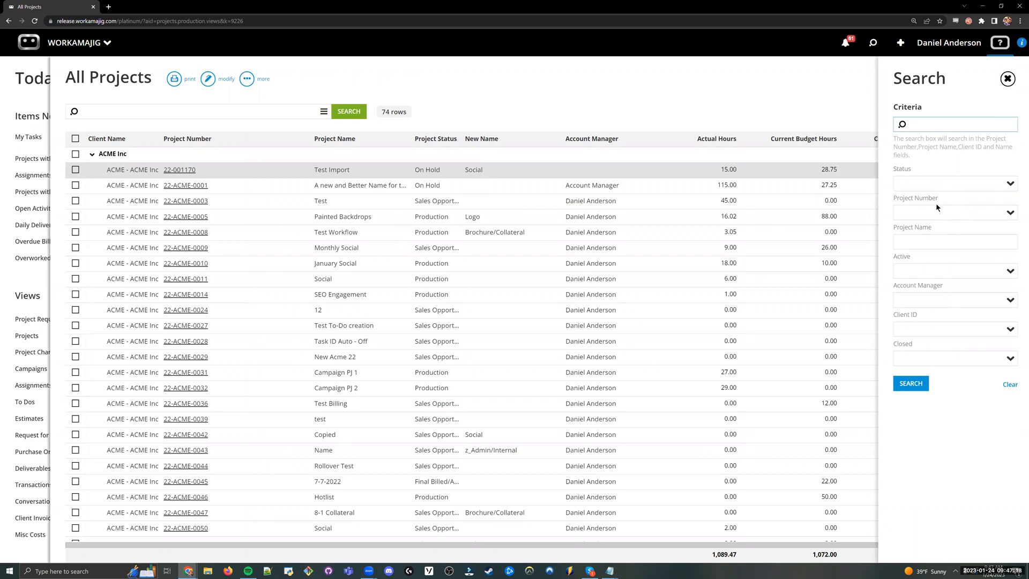
# Search the projects with the Active criterion set to YES
pyautogui.click(1009, 271)
pyautogui.click(906, 288)
pyautogui.click(911, 384)
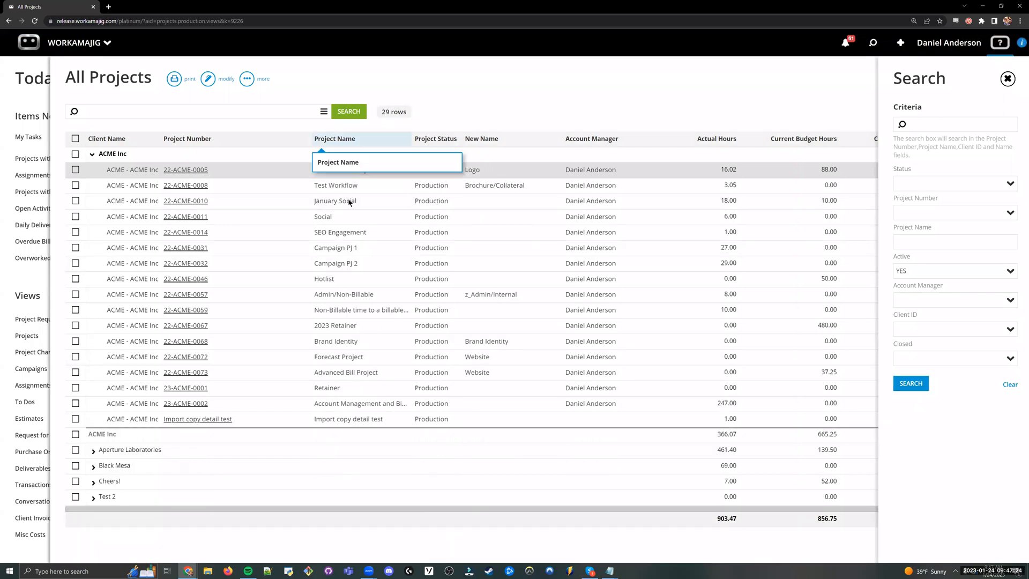
# Clear the Active criterion and search all projects again
pyautogui.click(914, 272)
pyautogui.press('BackSpace')
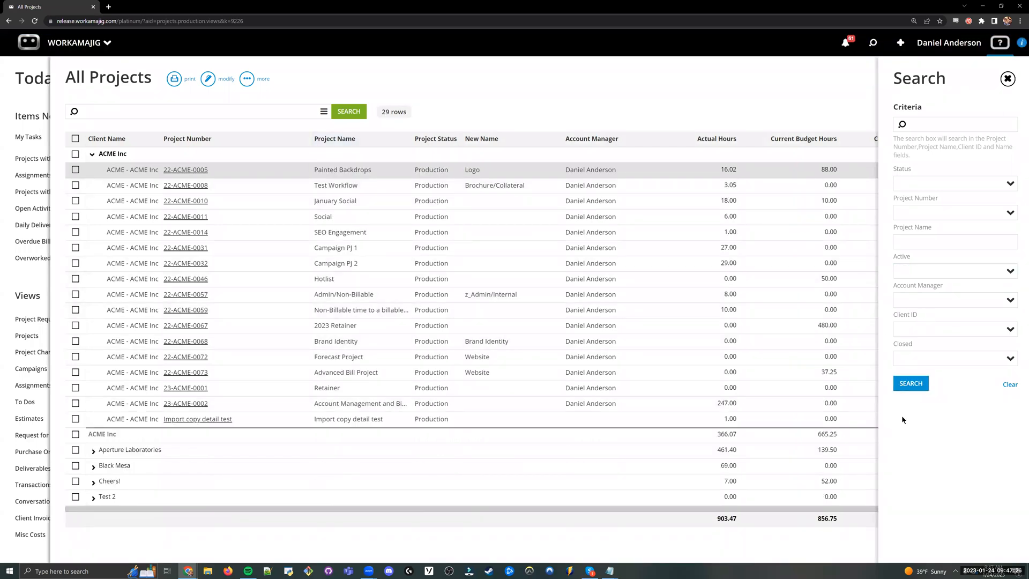
pyautogui.click(910, 384)
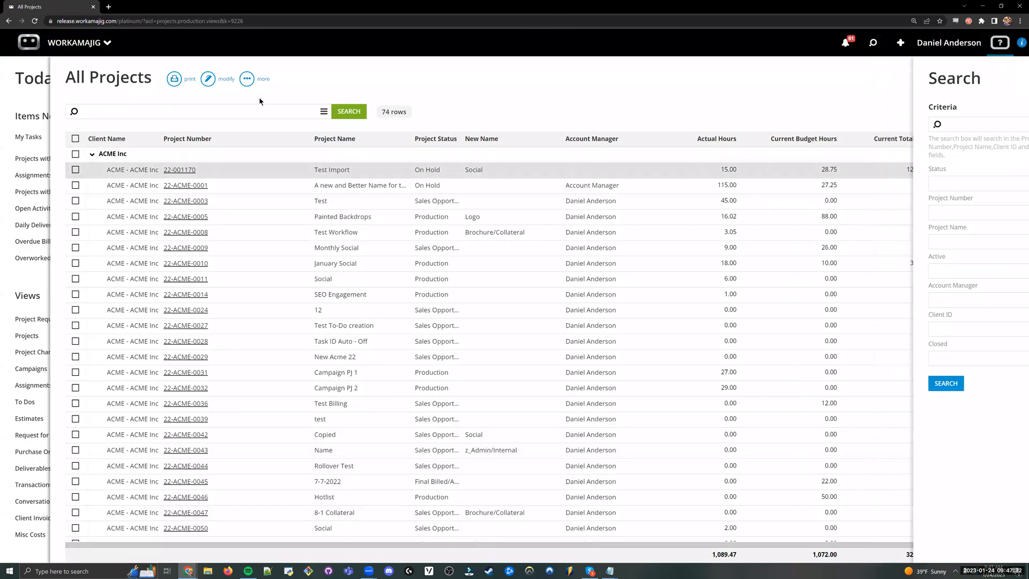
# Review the filters and their prompt settings in the All Projects view, and return to its results
pyautogui.click(207, 79)
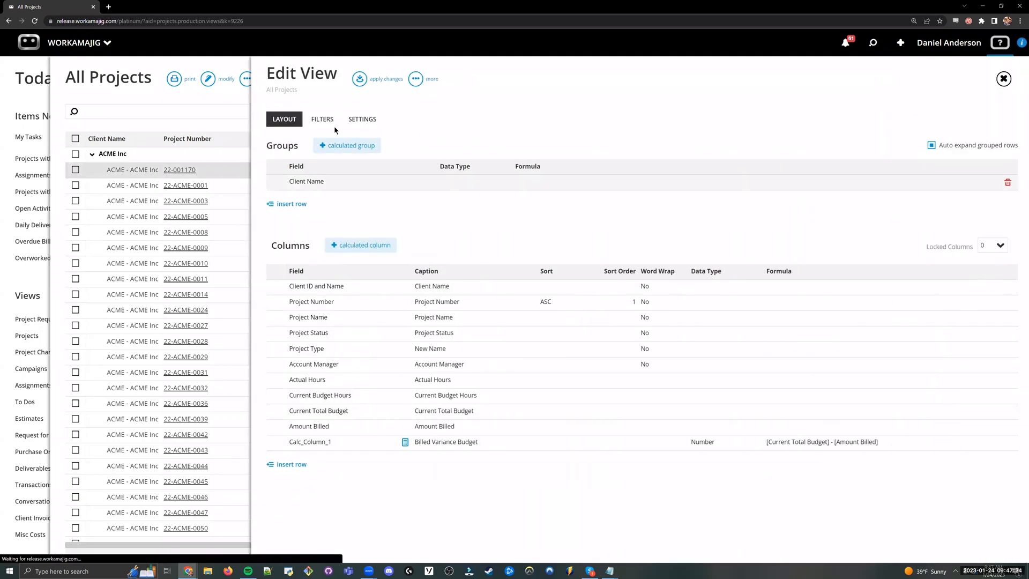
pyautogui.click(322, 120)
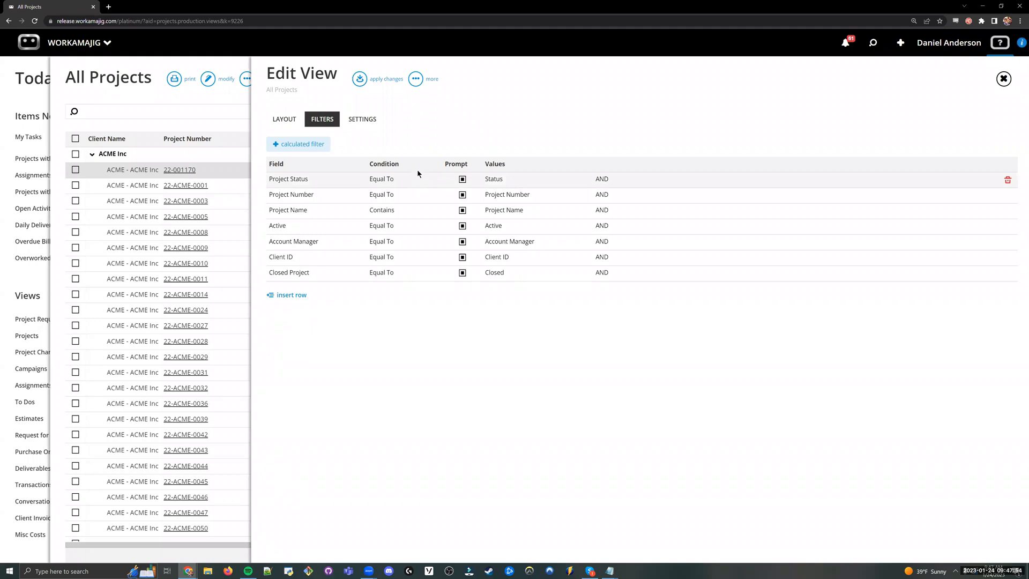
pyautogui.click(175, 105)
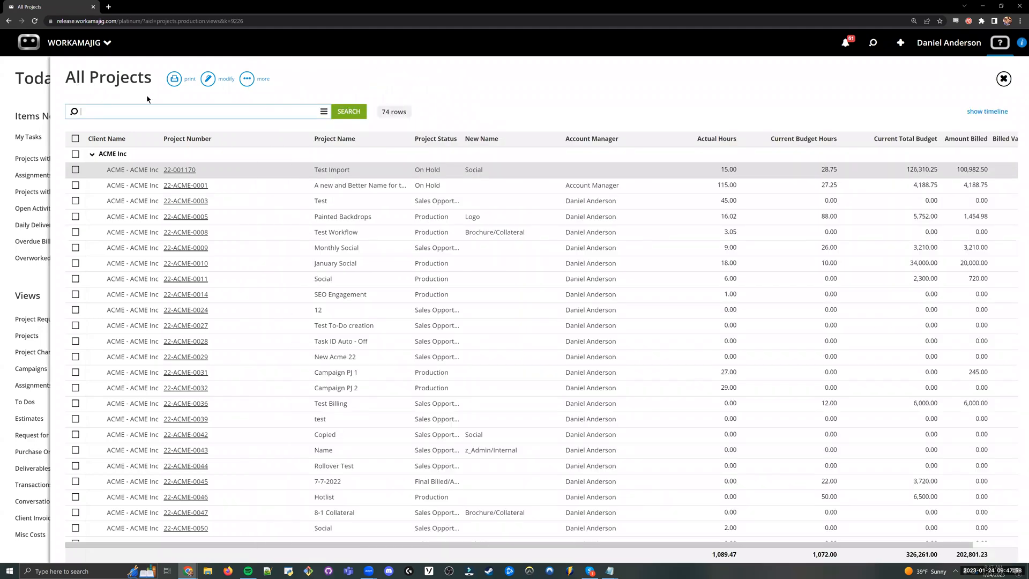
pyautogui.moveTo(153, 82); pyautogui.dragTo(89, 80)
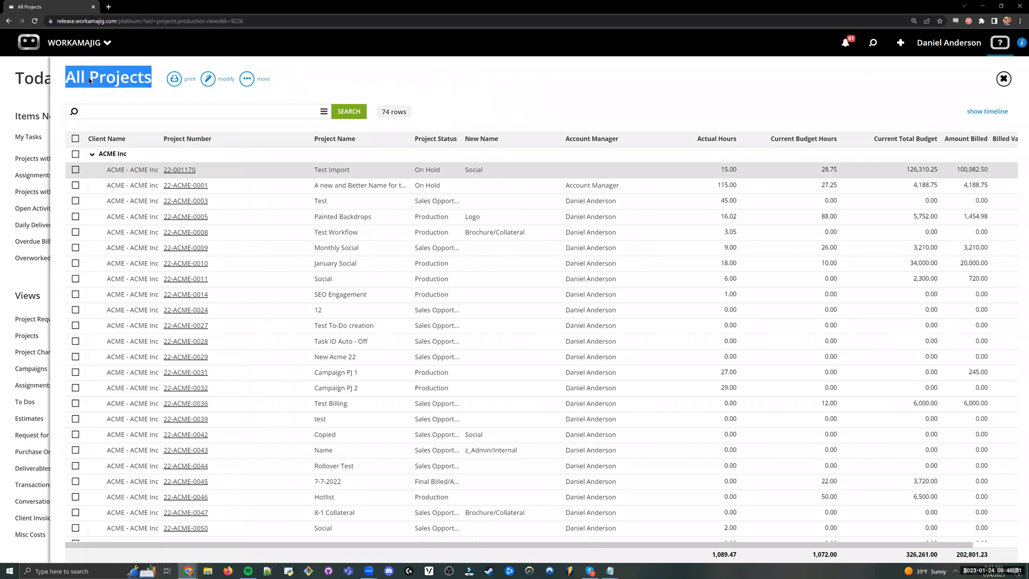
pyautogui.click(130, 98)
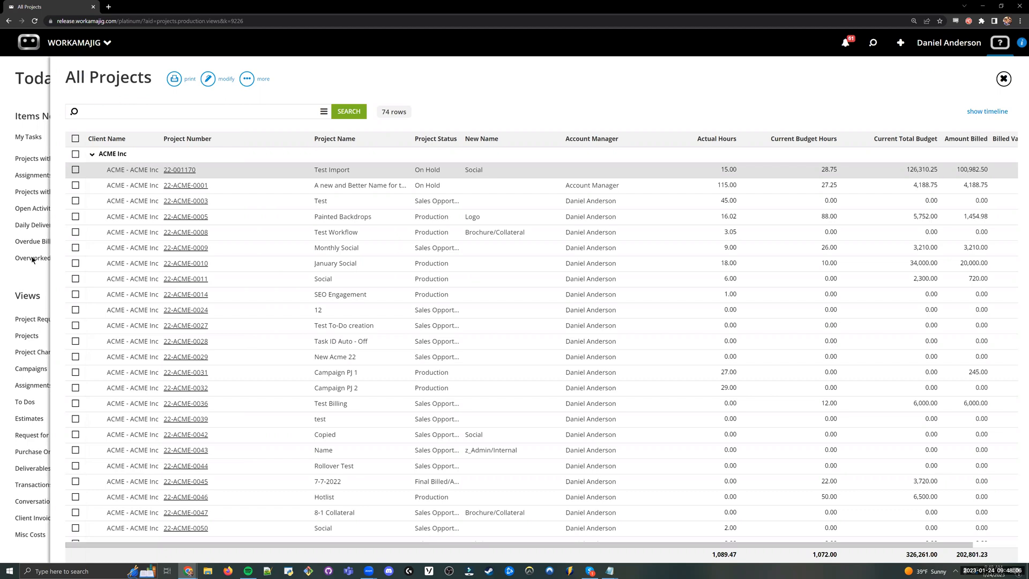
# Return to the Today page and open the Active Projects view from the Projects views
pyautogui.click(43, 320)
pyautogui.click(49, 335)
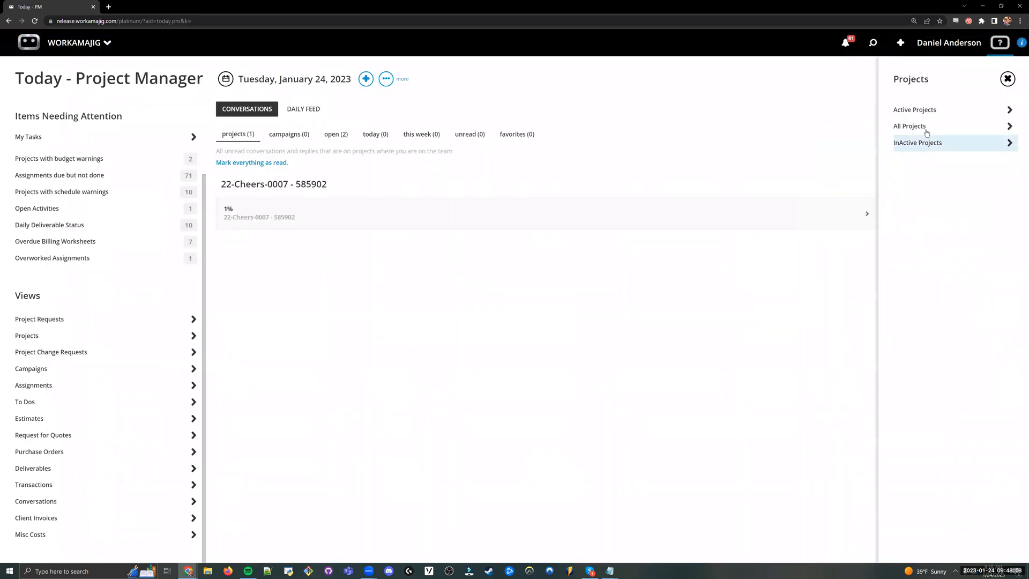
pyautogui.click(900, 112)
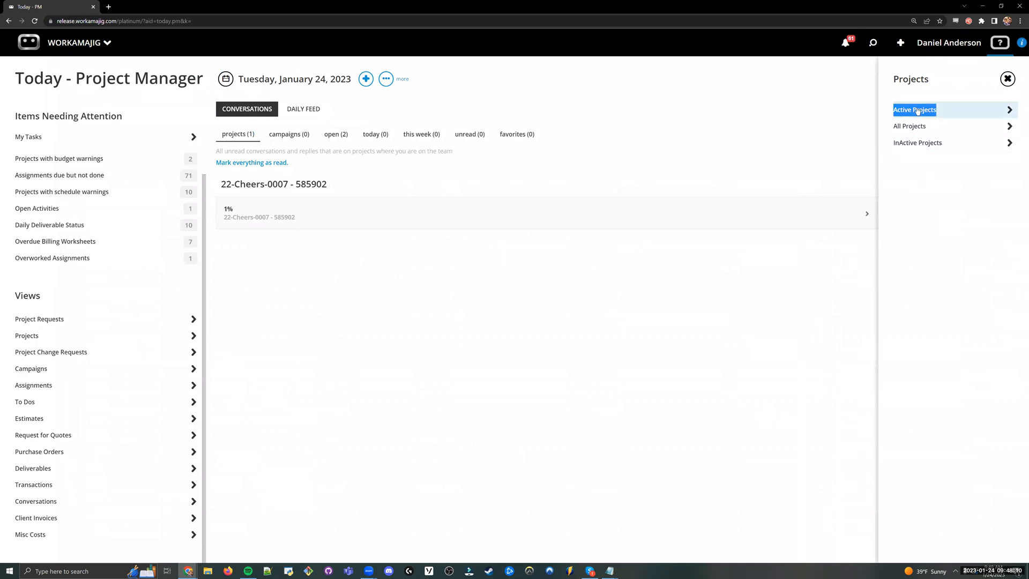
pyautogui.click(918, 110)
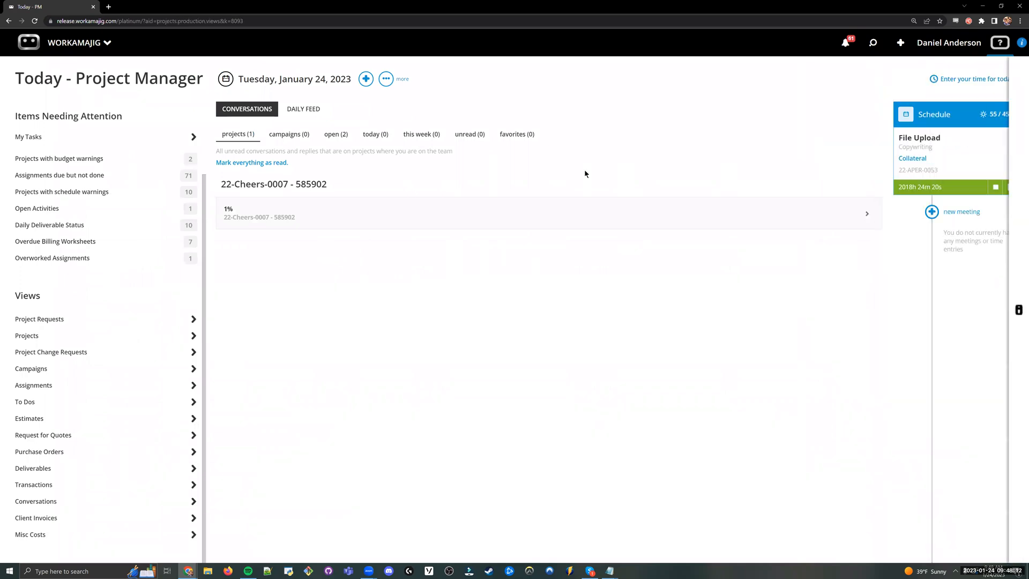
# Move the Active filter to first place among the Active Projects view's filters and apply the change
pyautogui.click(236, 79)
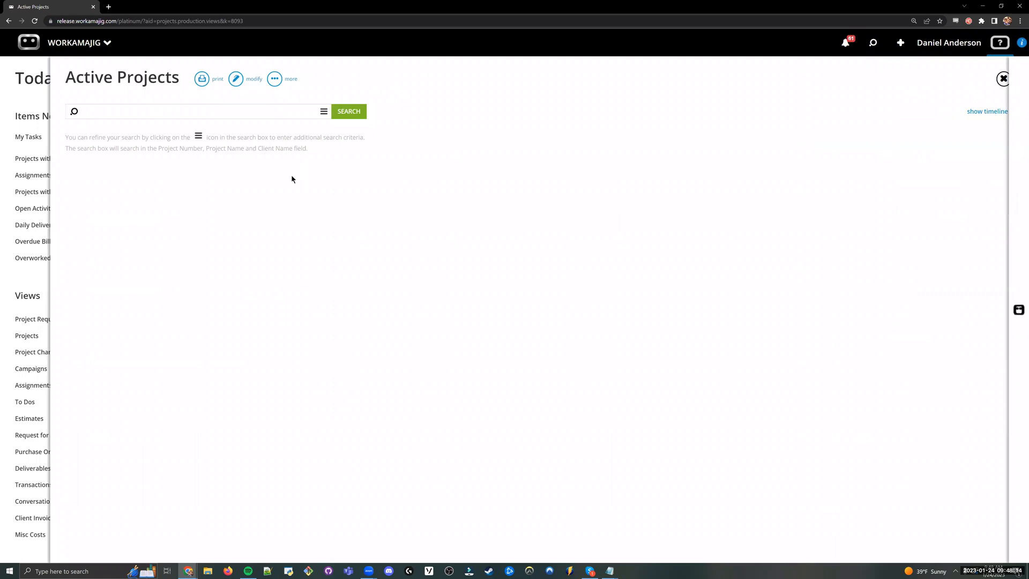
pyautogui.click(319, 119)
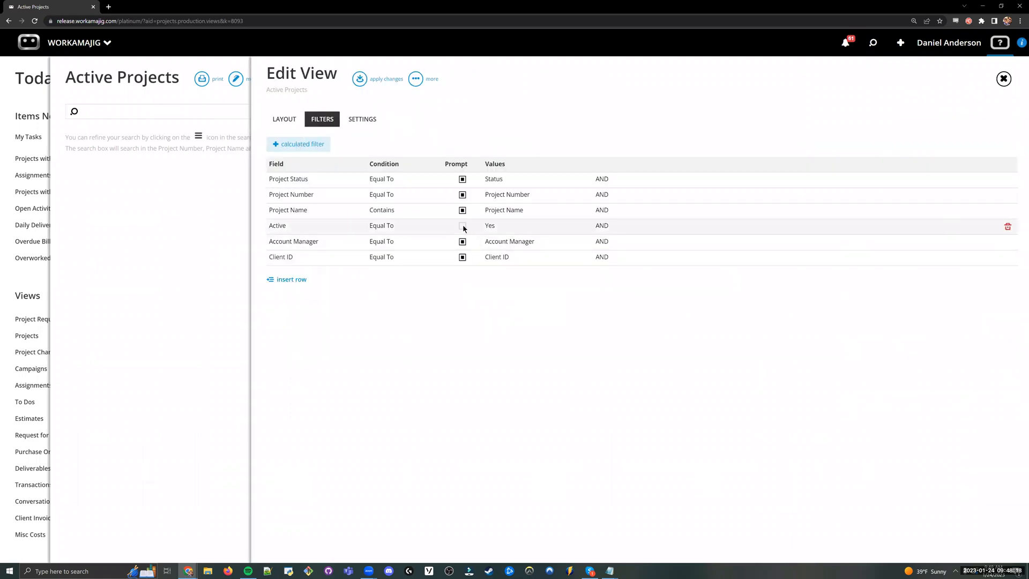
pyautogui.moveTo(309, 225); pyautogui.dragTo(325, 177)
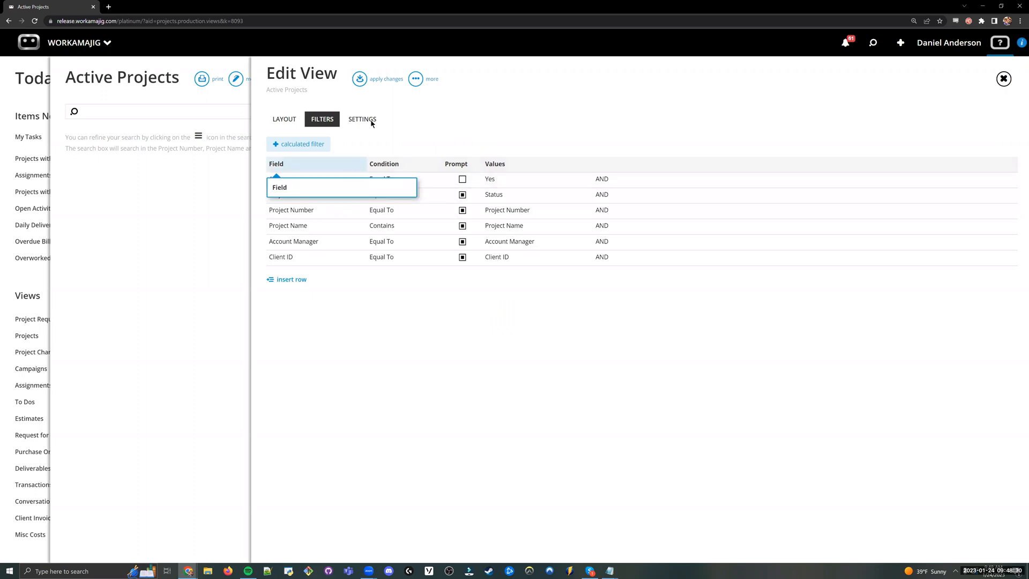
pyautogui.click(360, 82)
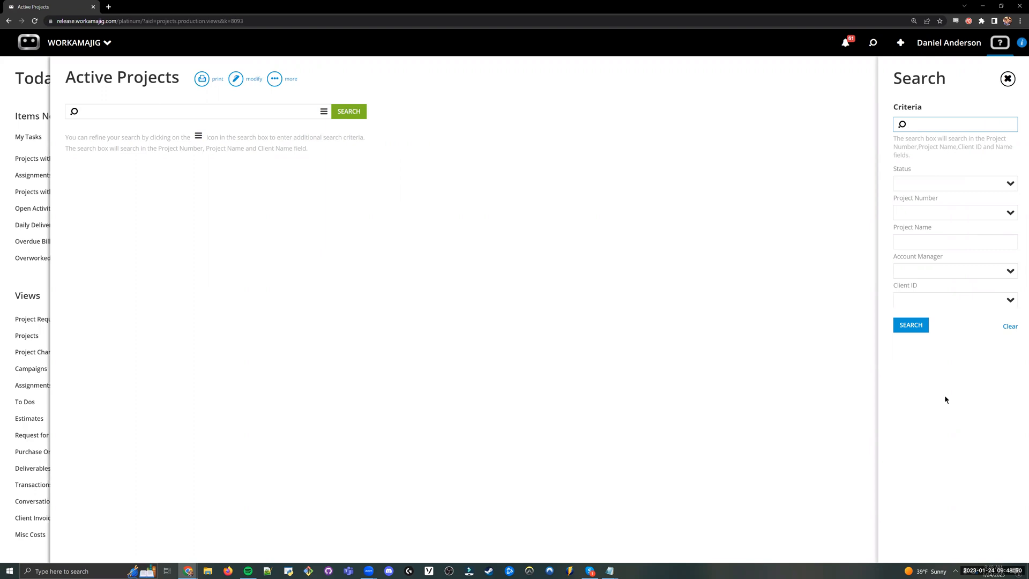
# Reopen the Active Projects view's filters and examine the prompt setting of the Active filter
pyautogui.click(236, 79)
pyautogui.click(323, 121)
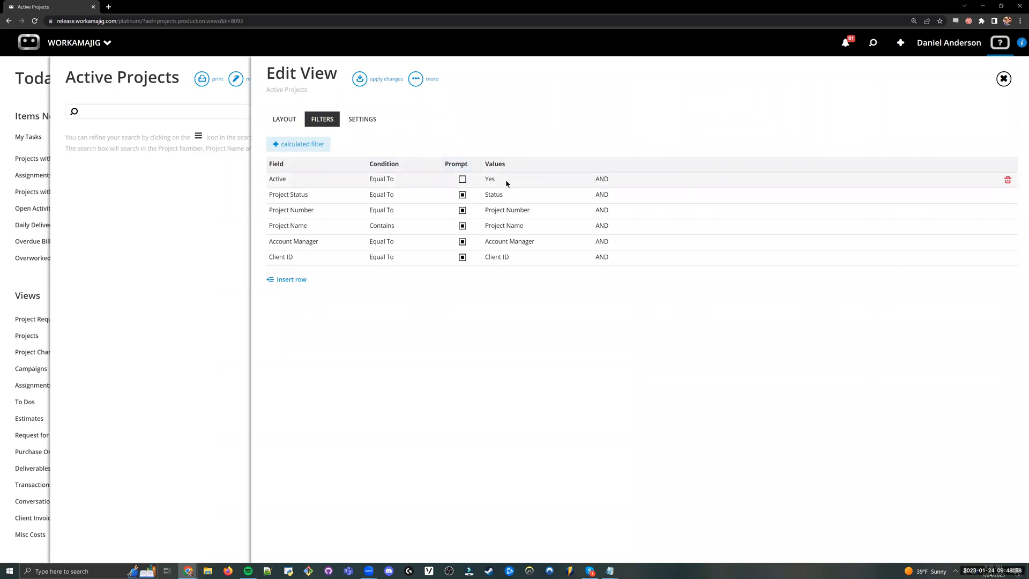
pyautogui.click(462, 179)
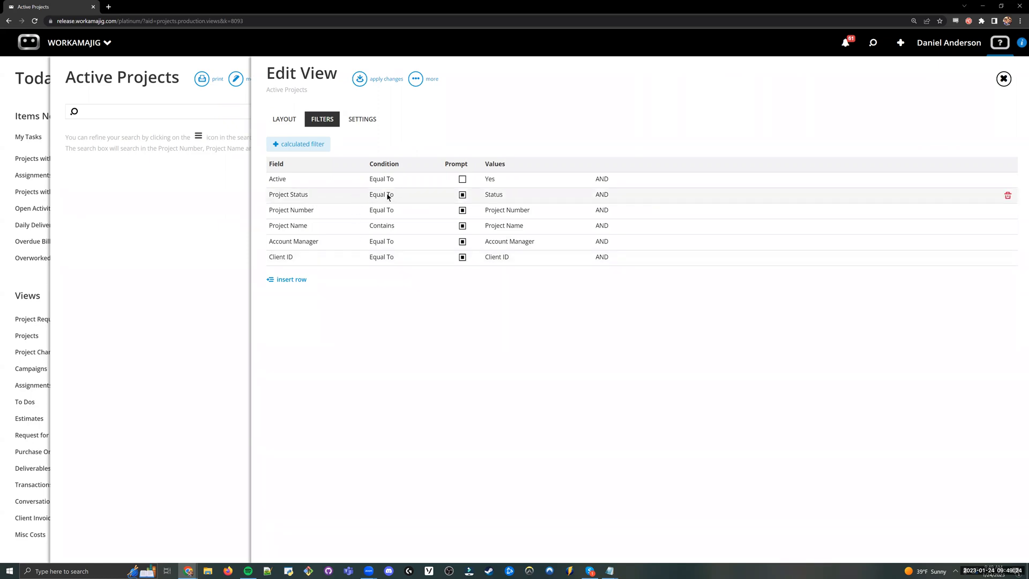
# Add a filter on the Project Start Date field with the Equal To condition and have it prompt for values
pyautogui.click(294, 279)
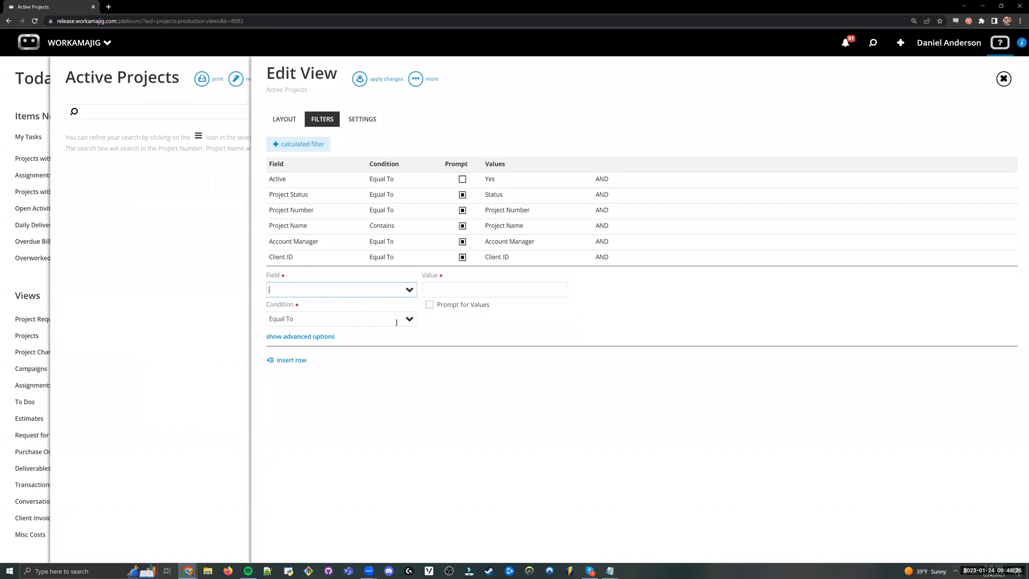
pyautogui.write('acut')
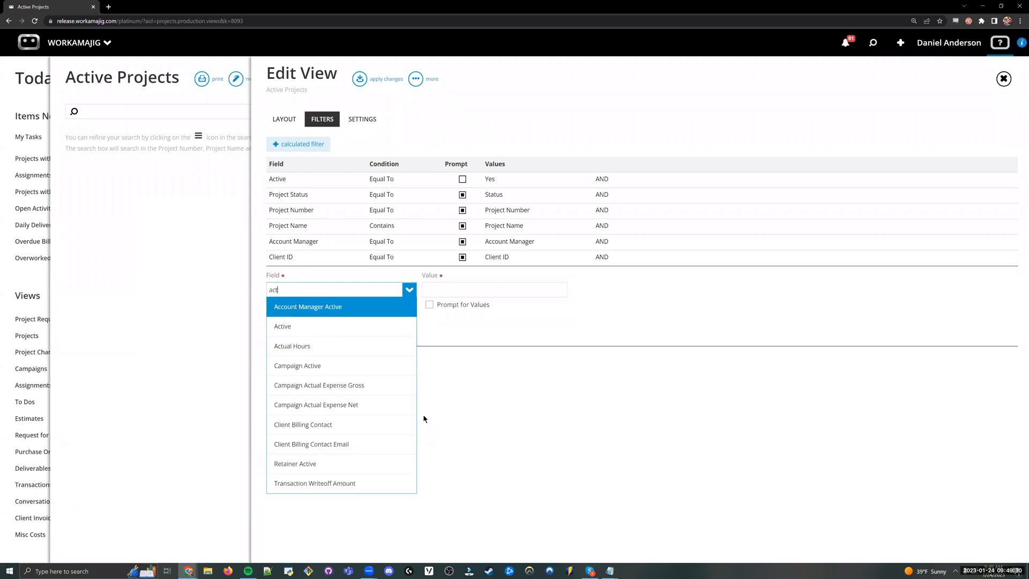
pyautogui.click(375, 346)
pyautogui.moveTo(337, 288); pyautogui.dragTo(262, 289)
pyautogui.write('sta')
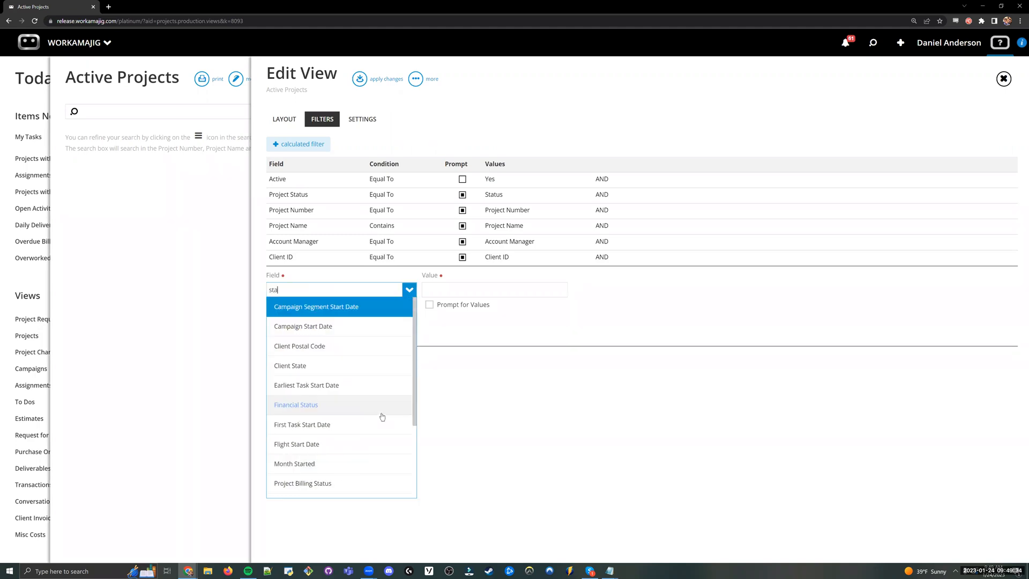
pyautogui.write('rt date')
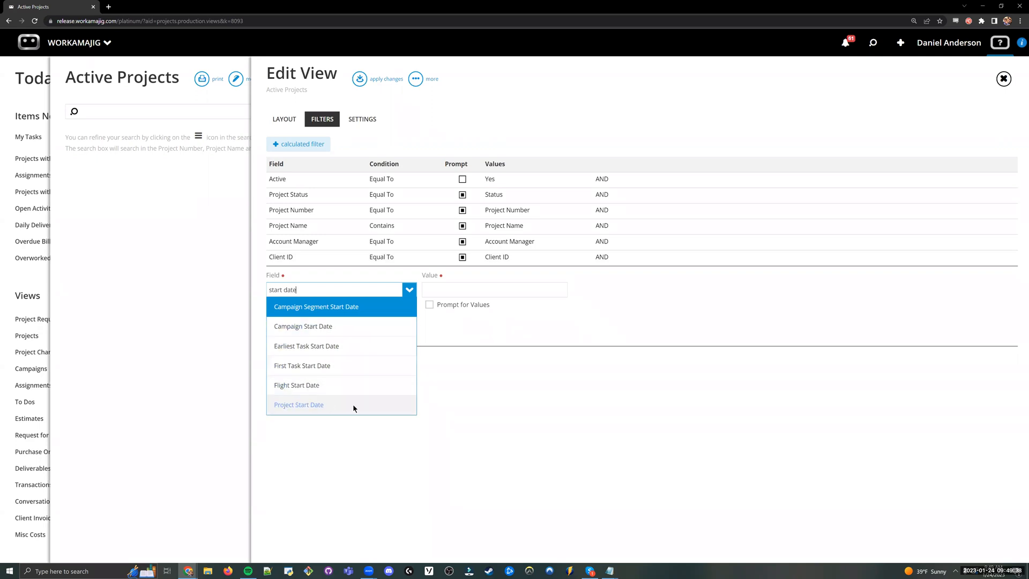
pyautogui.click(352, 404)
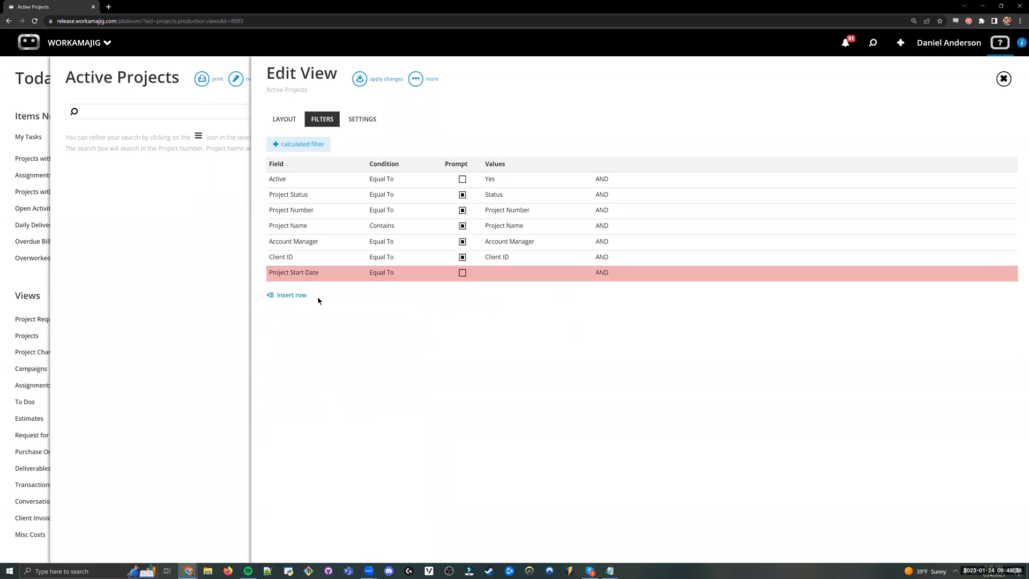
pyautogui.click(444, 310)
pyautogui.click(444, 374)
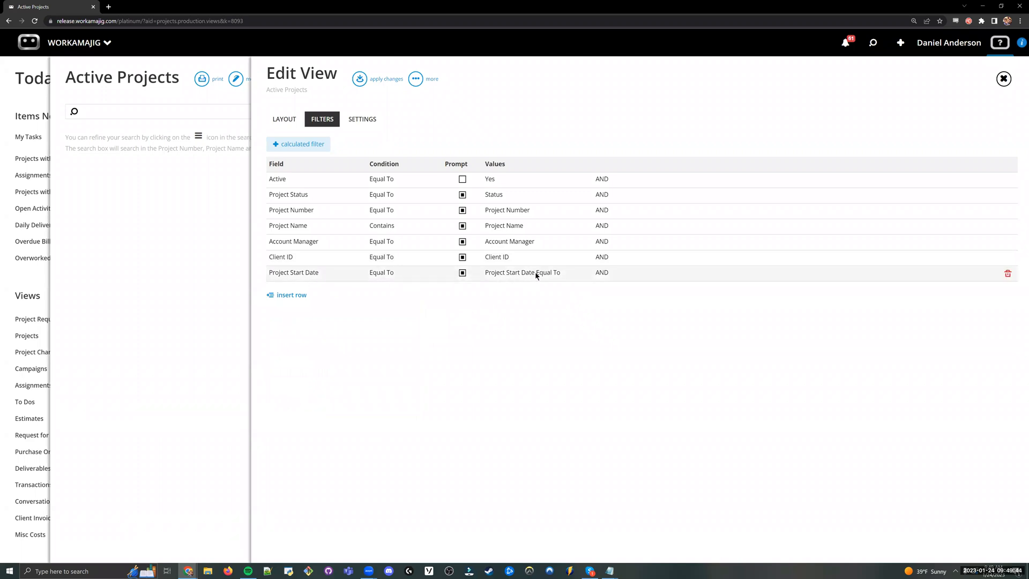
# Set the Project Start Date filter's condition to This Month and check whether the filter still offers a prompt
pyautogui.click(390, 274)
pyautogui.click(307, 289)
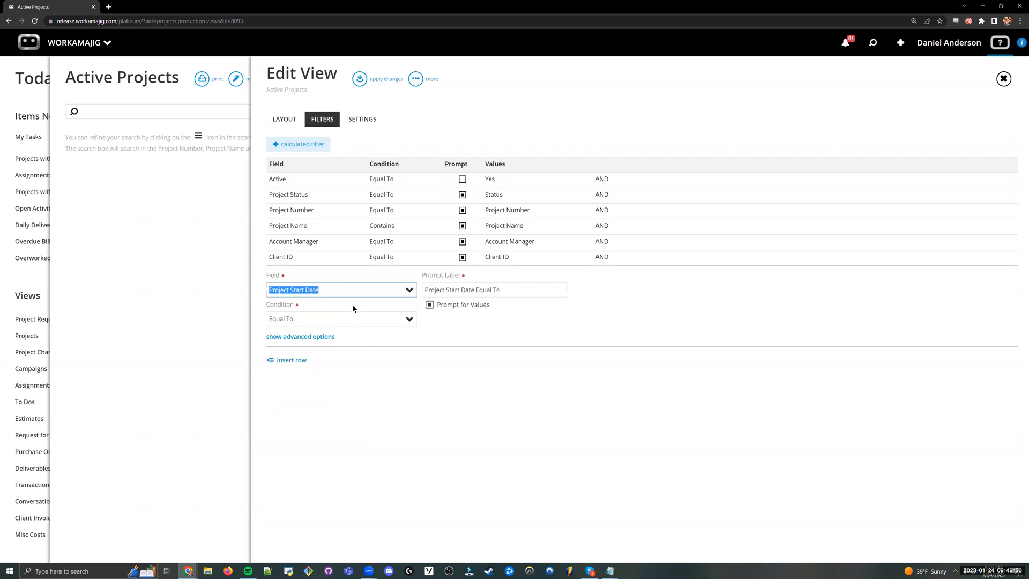
pyautogui.click(267, 320)
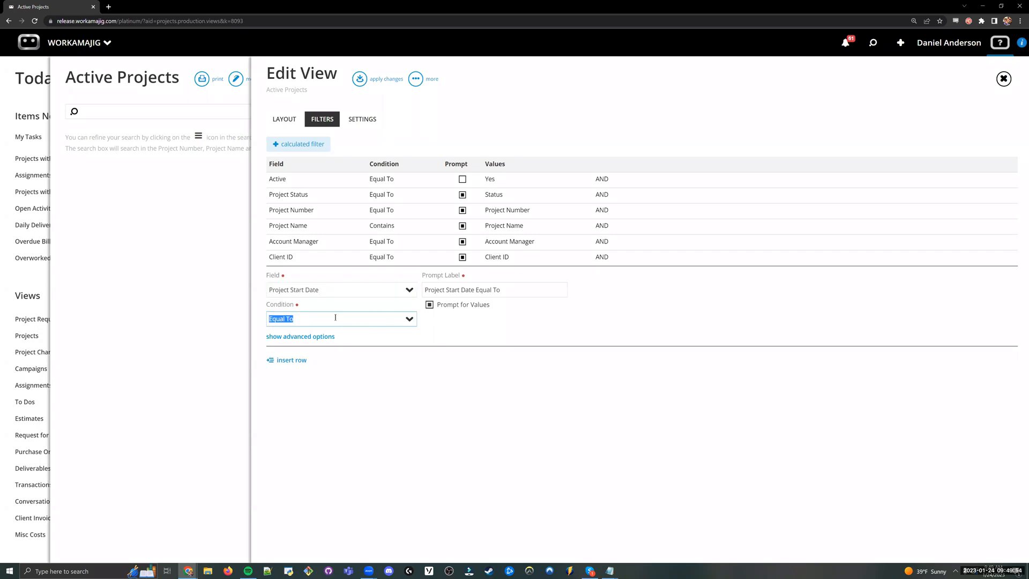
pyautogui.click(410, 320)
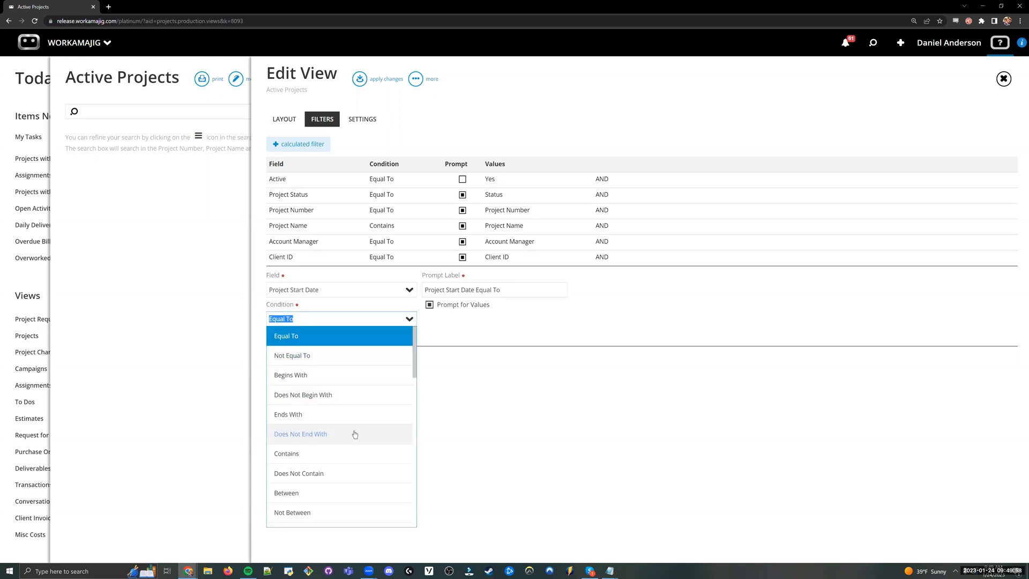
pyautogui.moveTo(413, 350); pyautogui.dragTo(406, 421)
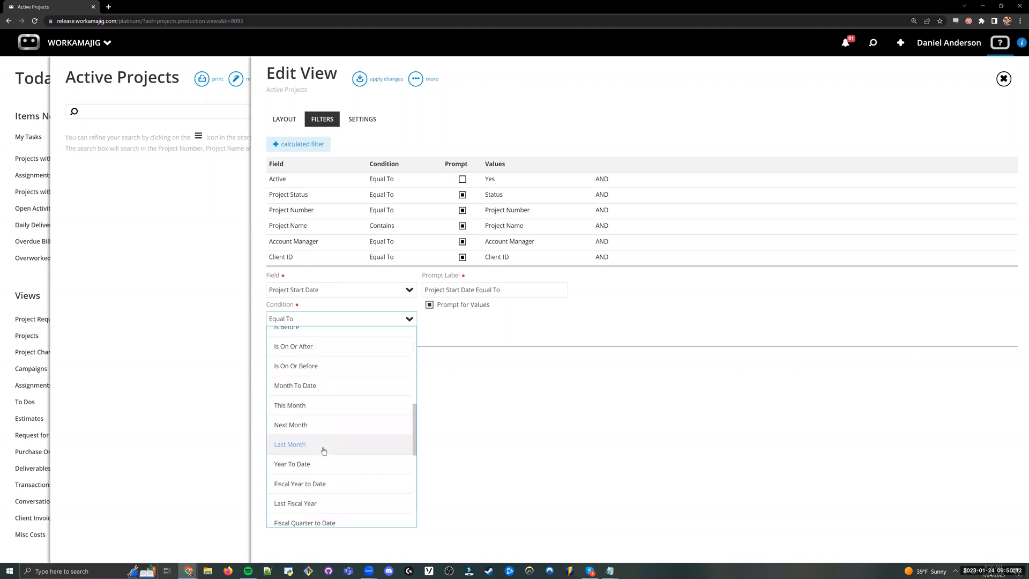
pyautogui.click(313, 408)
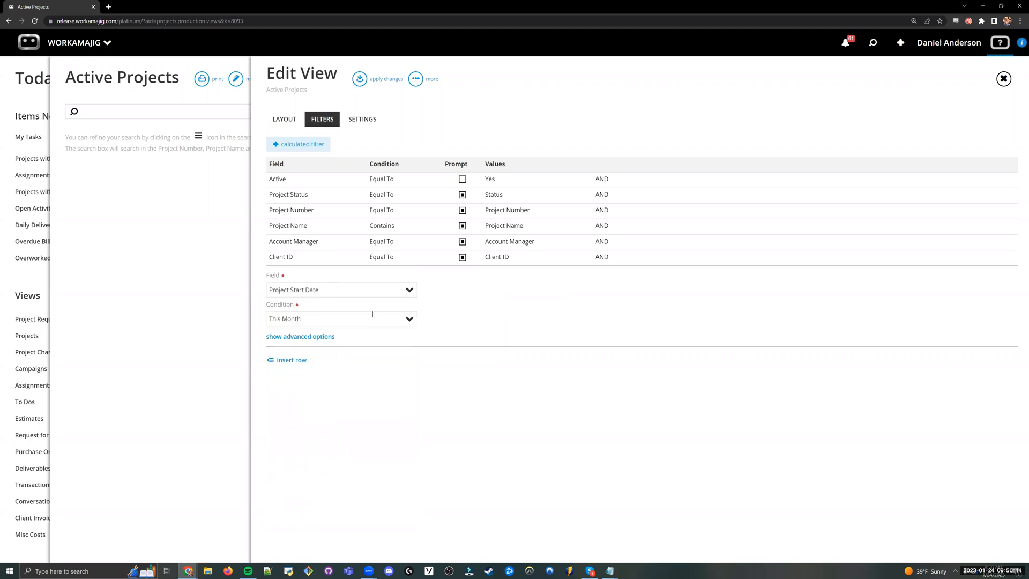
pyautogui.click(471, 299)
pyautogui.click(461, 274)
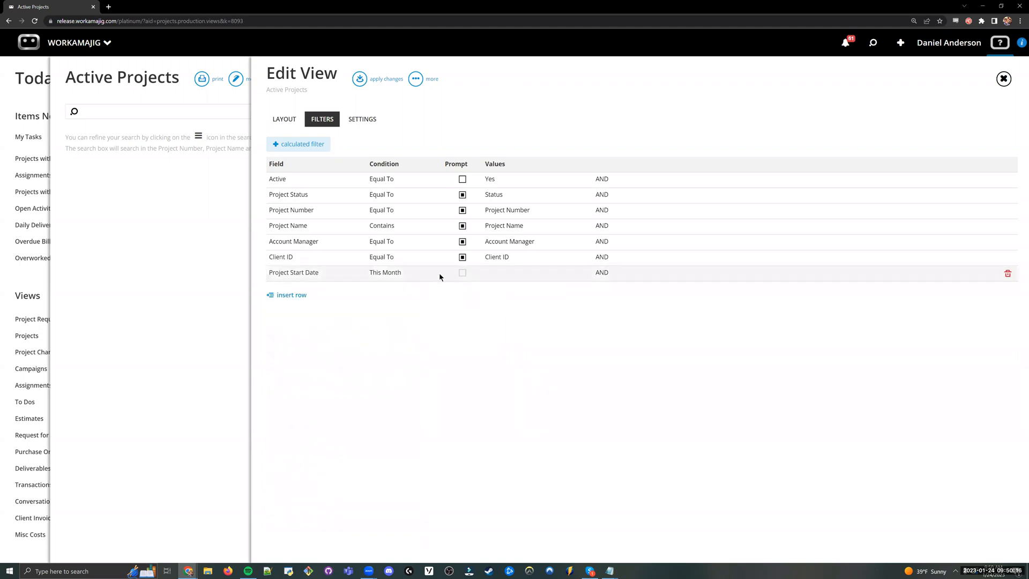
pyautogui.click(408, 275)
pyautogui.click(368, 333)
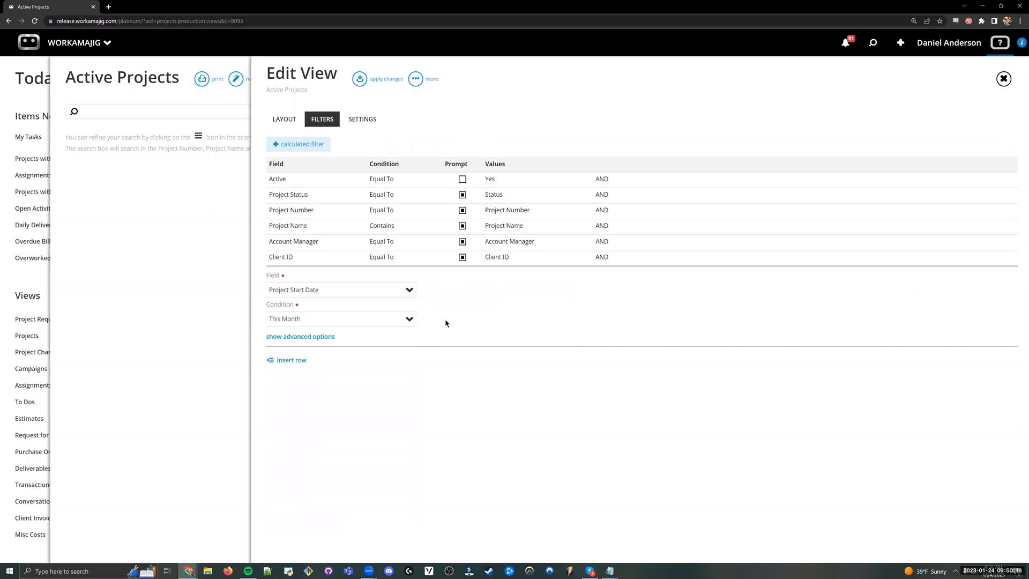
pyautogui.click(459, 379)
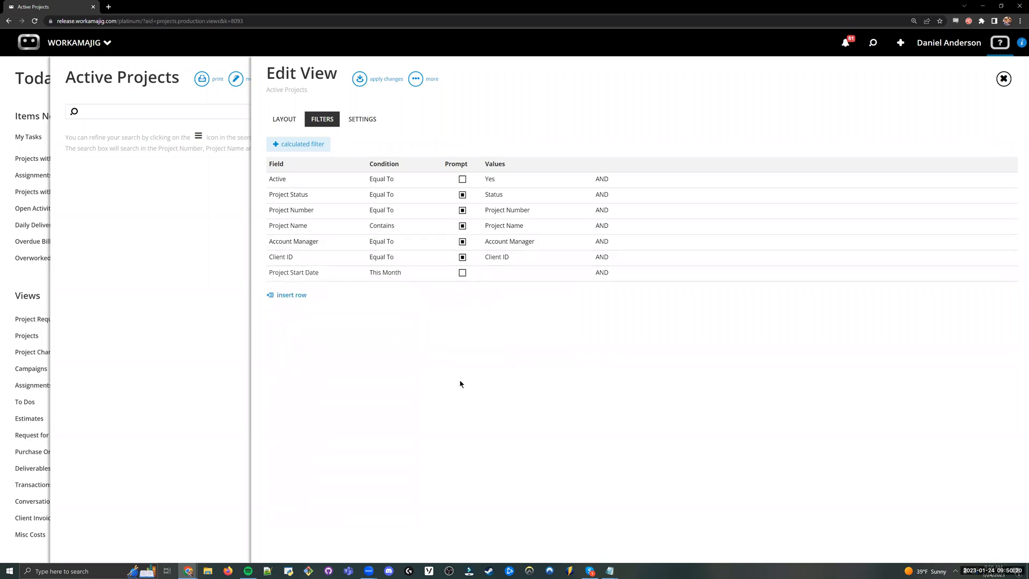
# Set the Project Start Date filter's condition to Between and have it prompt for values
pyautogui.click(389, 276)
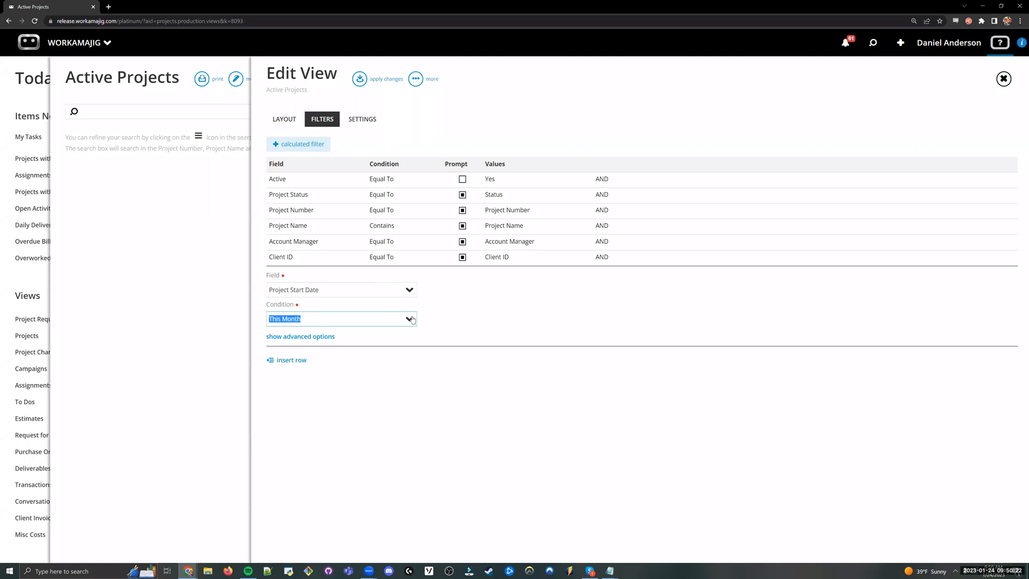
pyautogui.click(410, 318)
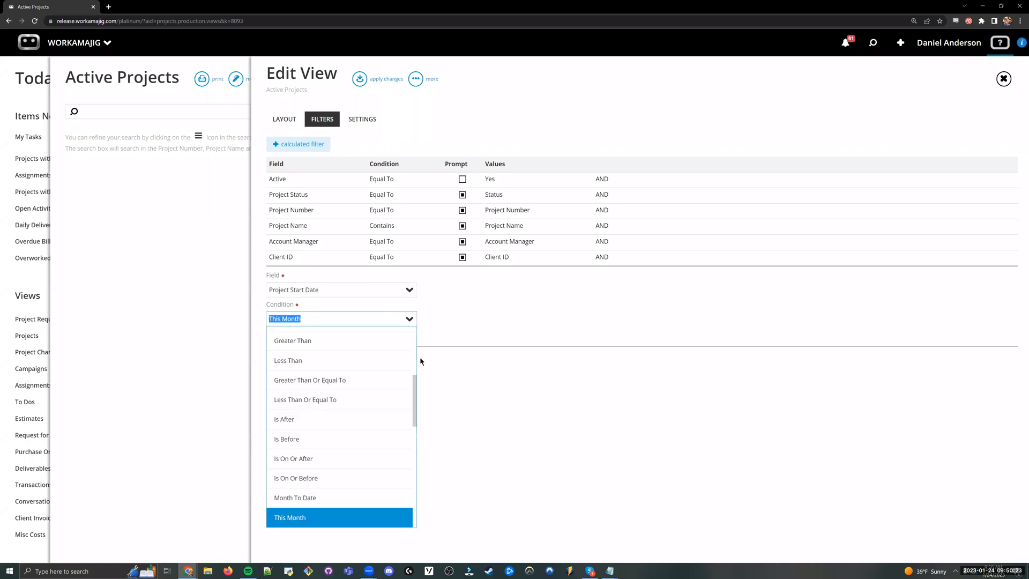
pyautogui.click(408, 399)
pyautogui.click(409, 319)
pyautogui.moveTo(414, 373); pyautogui.dragTo(413, 333)
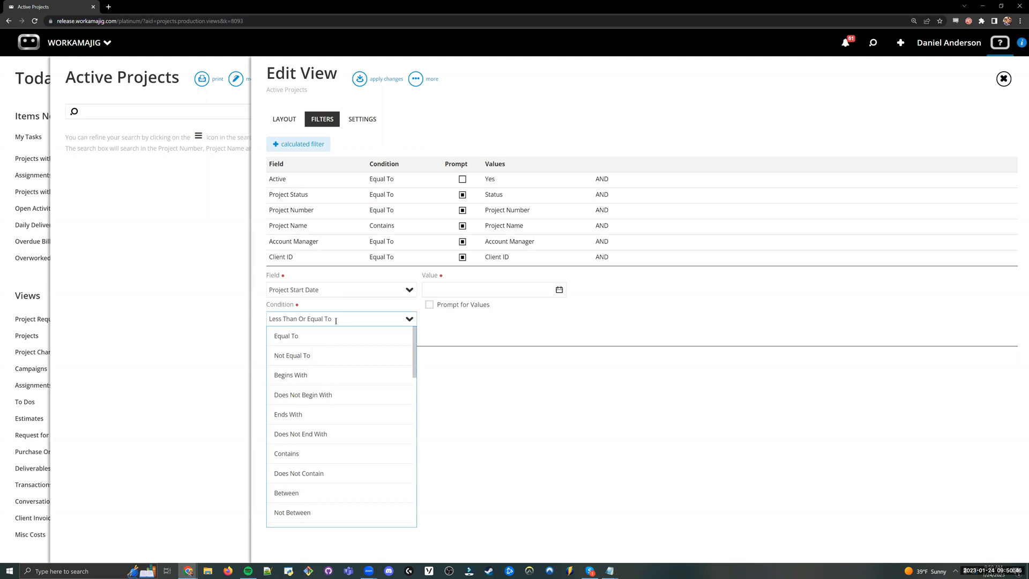
pyautogui.click(317, 492)
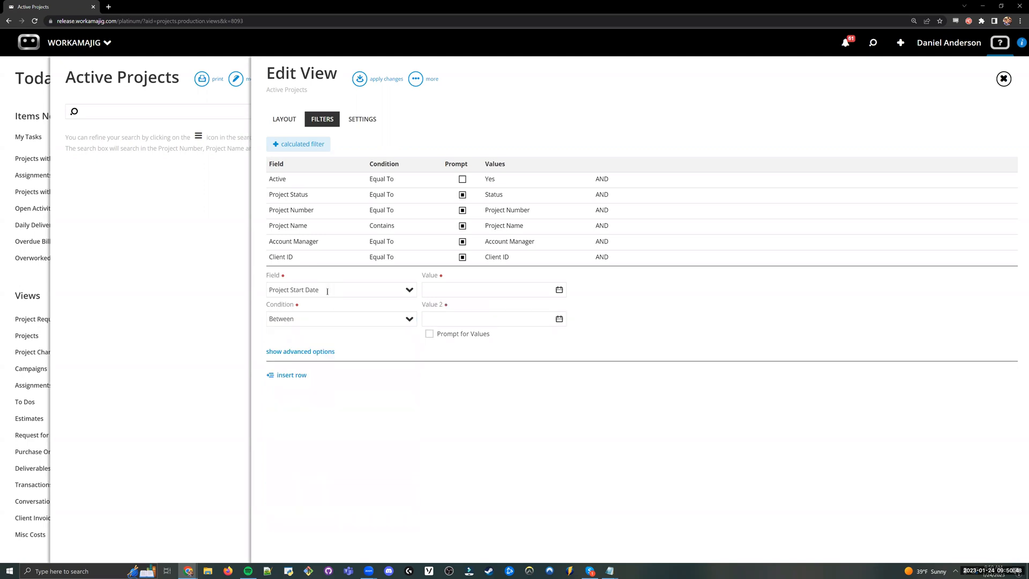
pyautogui.moveTo(311, 319); pyautogui.dragTo(269, 322)
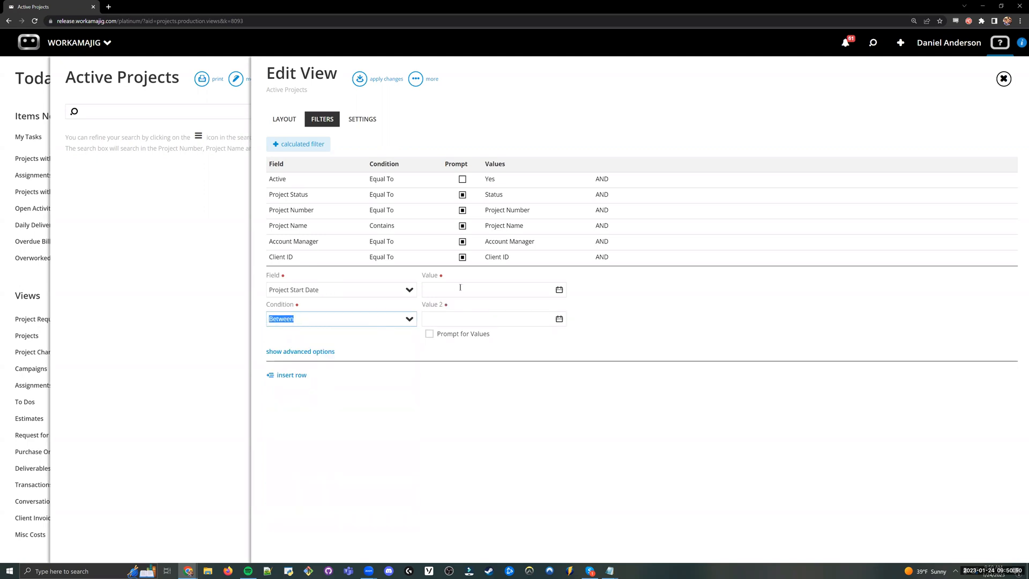
pyautogui.click(462, 334)
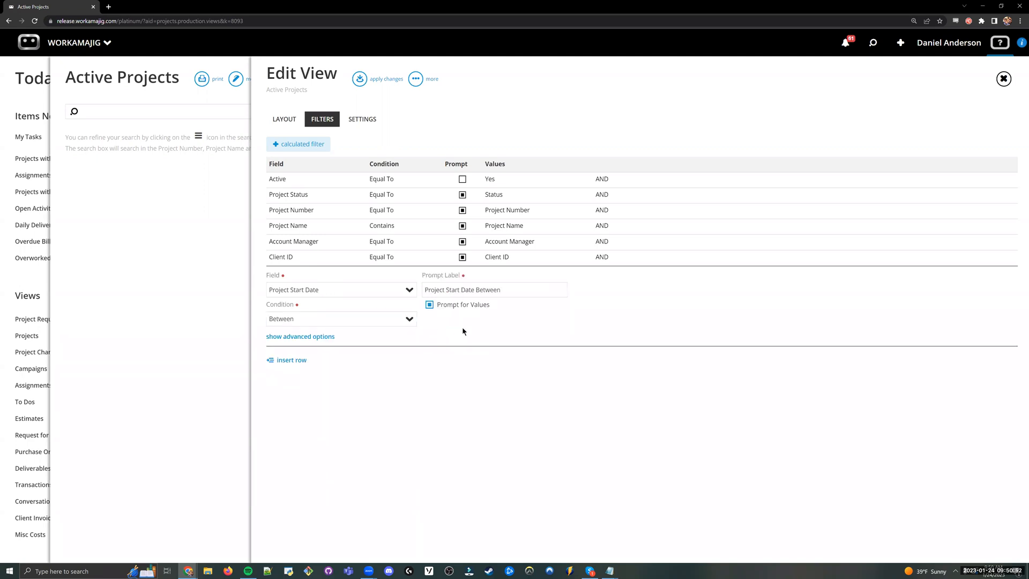
pyautogui.click(464, 375)
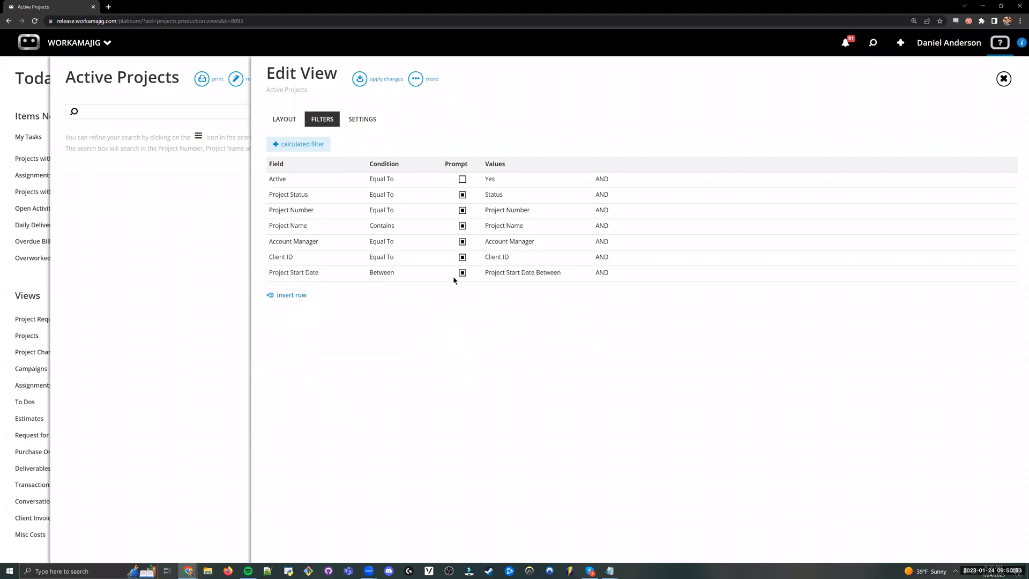
# Apply the filter changes and examine the Project Start Date Between fields in the Active Projects search criteria
pyautogui.click(361, 79)
pyautogui.click(323, 111)
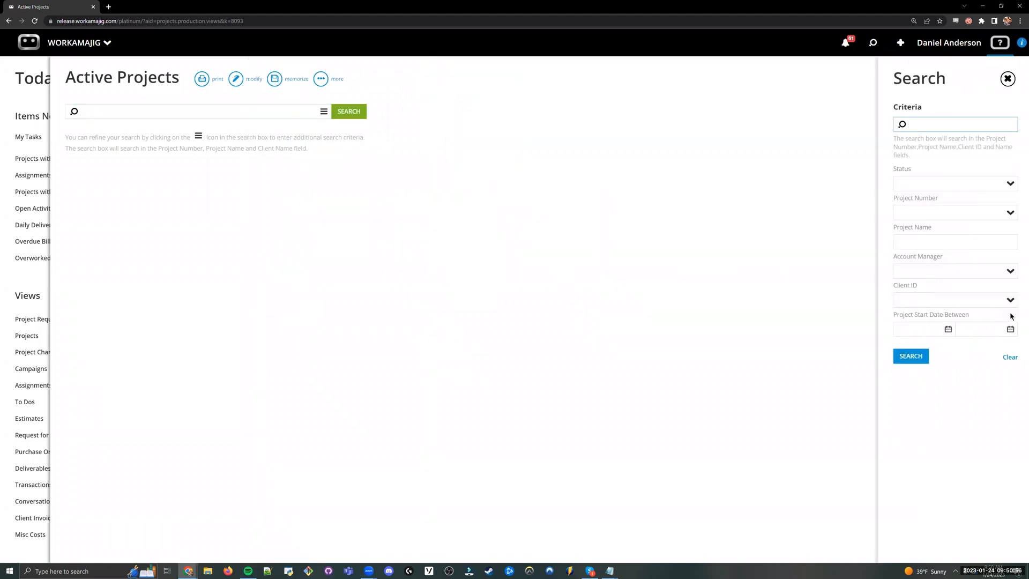
pyautogui.click(936, 328)
pyautogui.click(987, 329)
pyautogui.click(938, 401)
# Reopen the Active Projects view's filters and review the conditions available for the Project Start Date filter
pyautogui.click(236, 81)
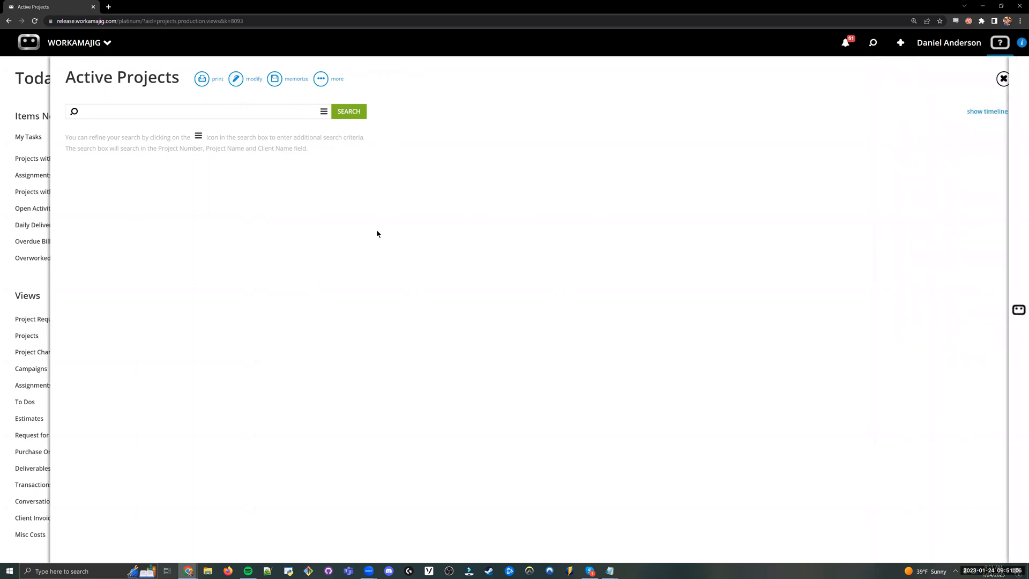
pyautogui.click(320, 119)
pyautogui.click(322, 277)
pyautogui.click(403, 322)
pyautogui.click(404, 323)
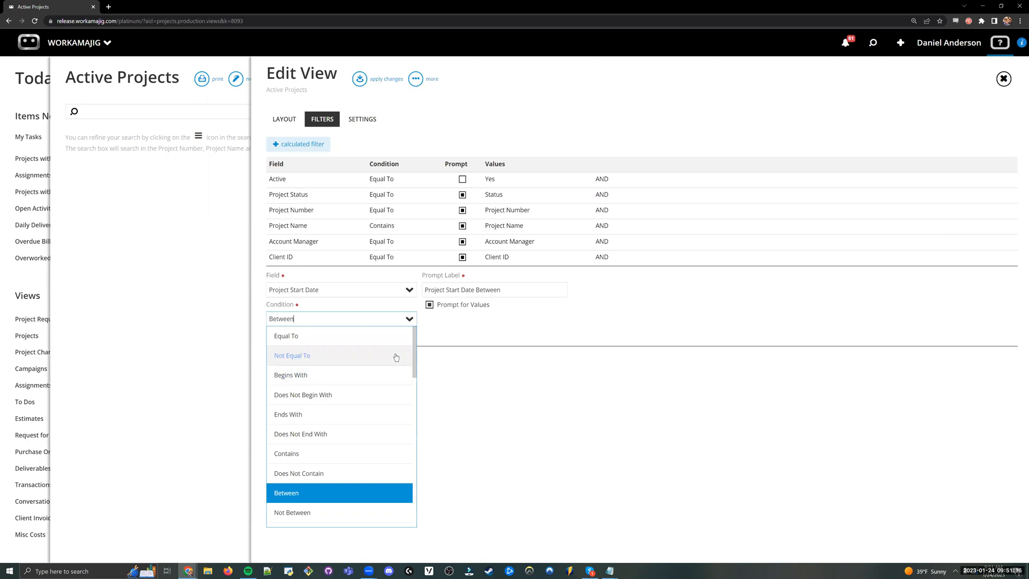
pyautogui.scroll(-3, 414, 351)
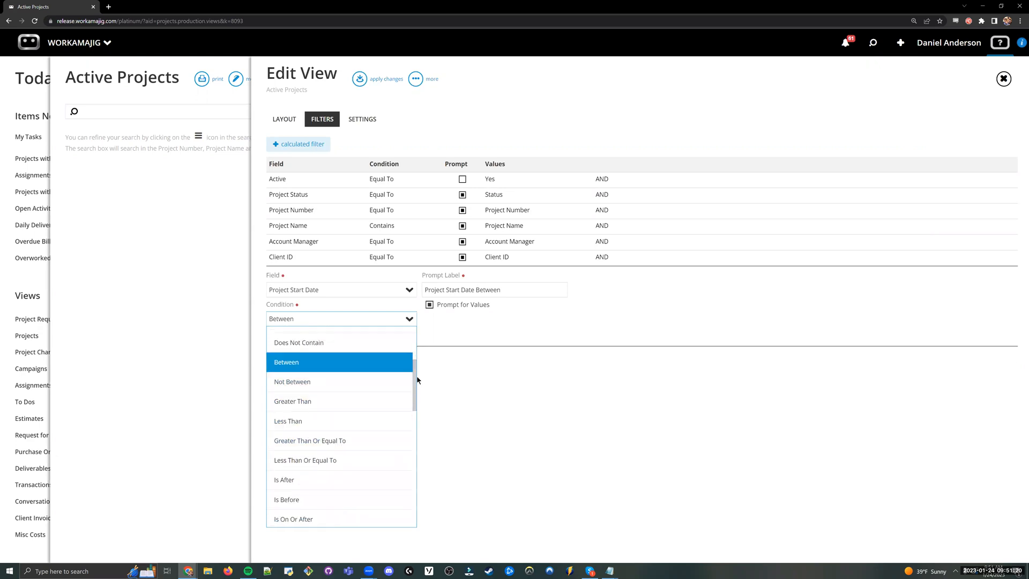
pyautogui.moveTo(416, 385); pyautogui.dragTo(412, 348)
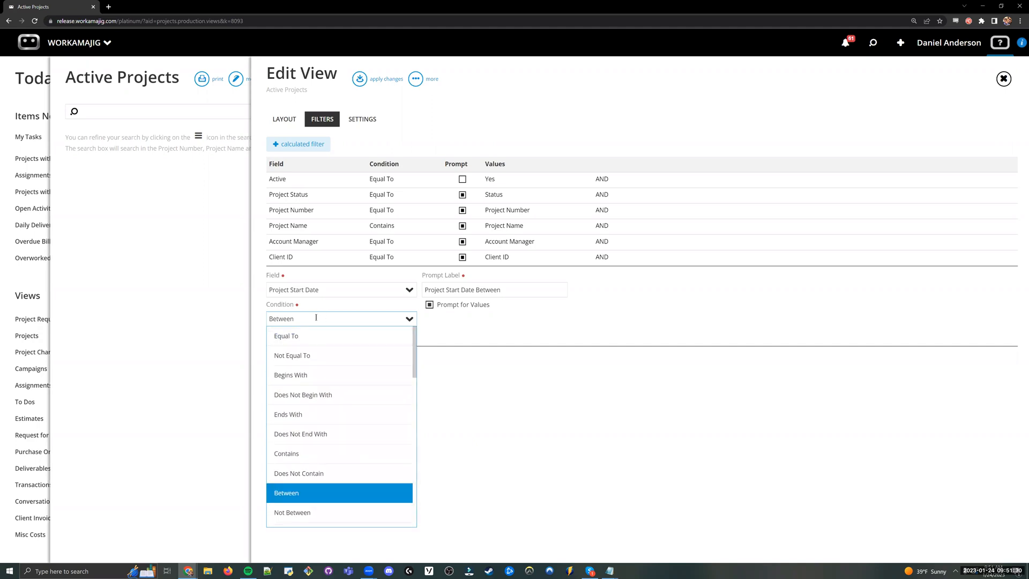
pyautogui.moveTo(415, 365); pyautogui.dragTo(413, 523)
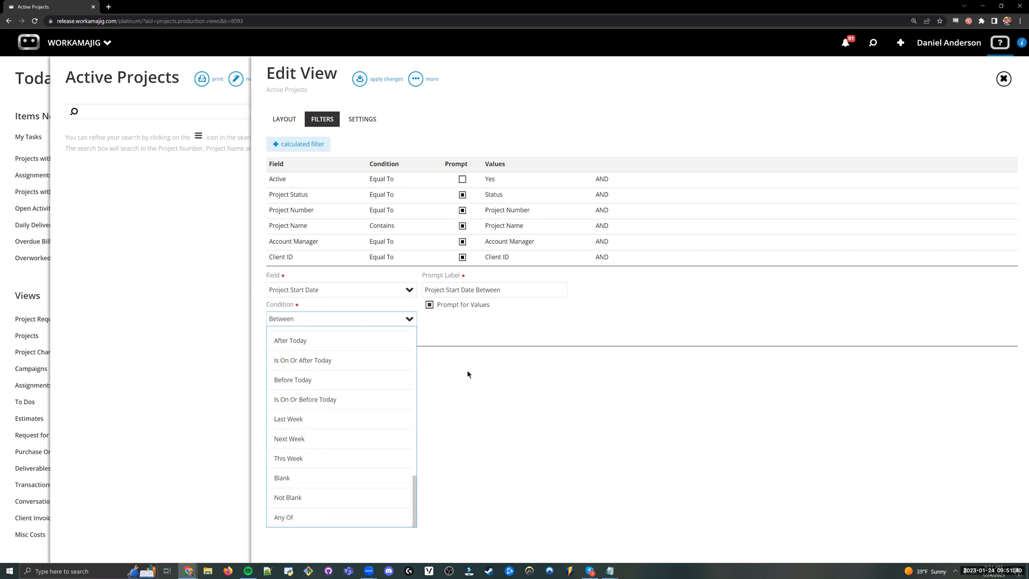
pyautogui.click(461, 385)
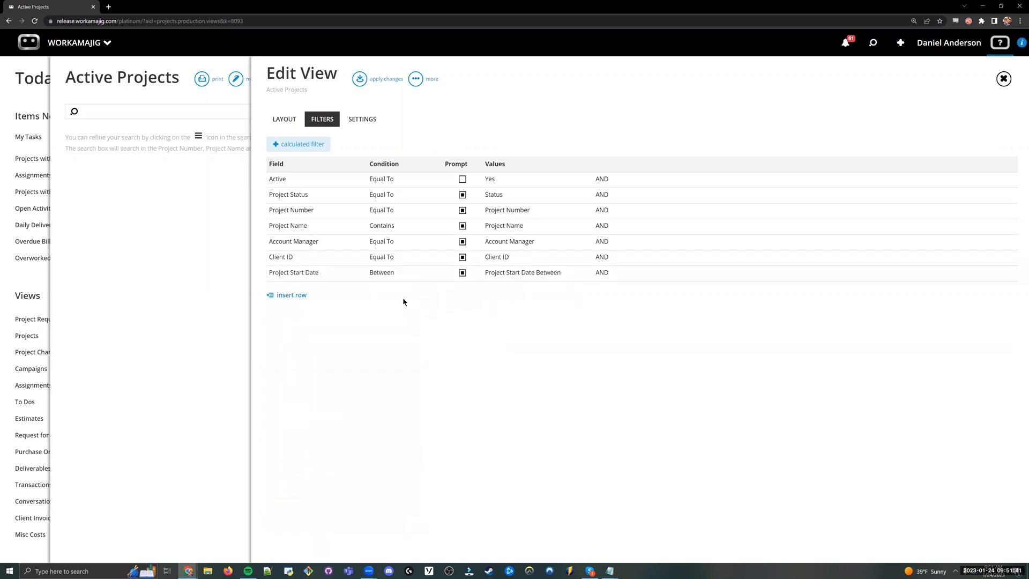
pyautogui.click(318, 260)
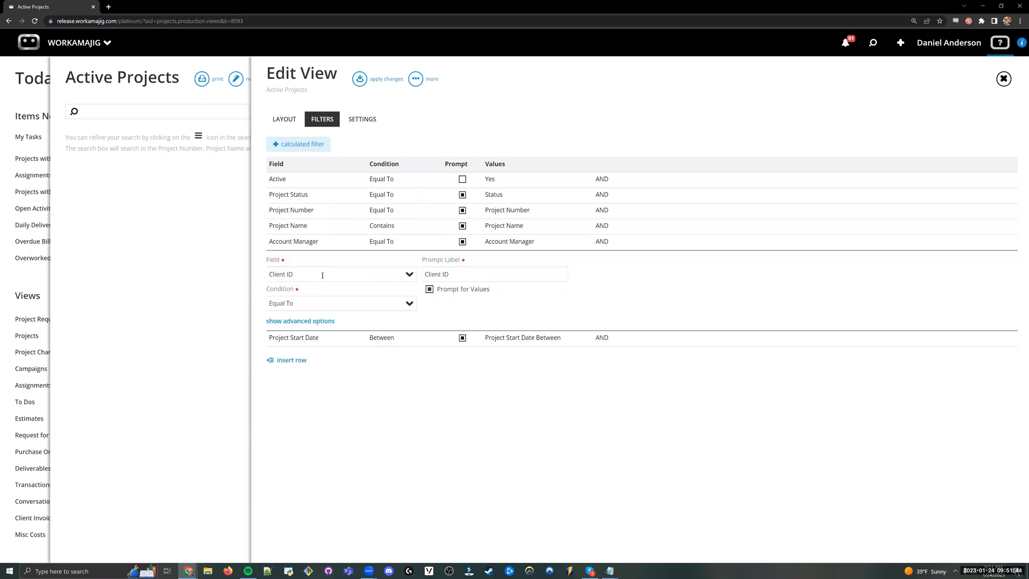
pyautogui.click(318, 273)
pyautogui.click(315, 300)
pyautogui.write('as')
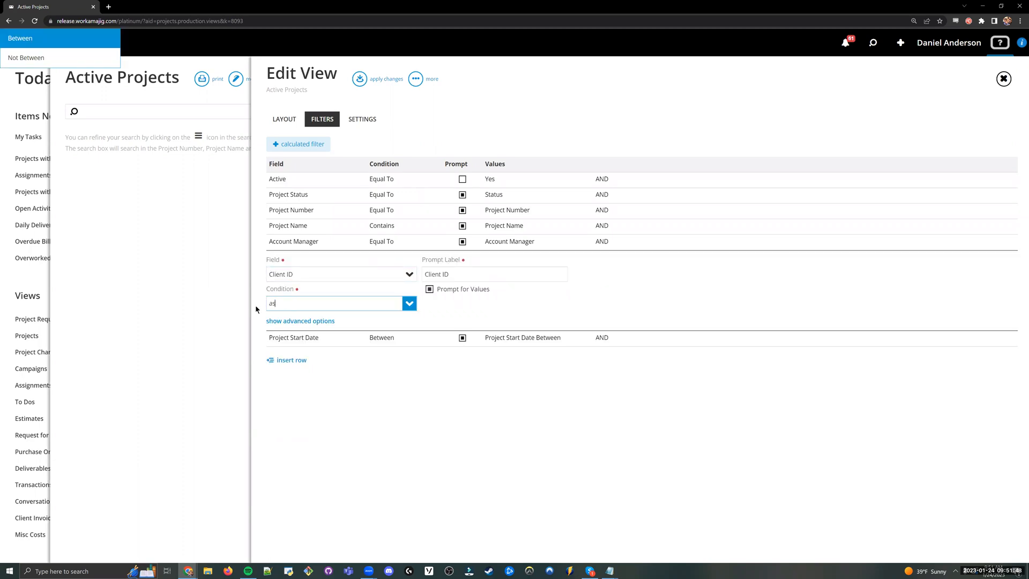
pyautogui.click(330, 299)
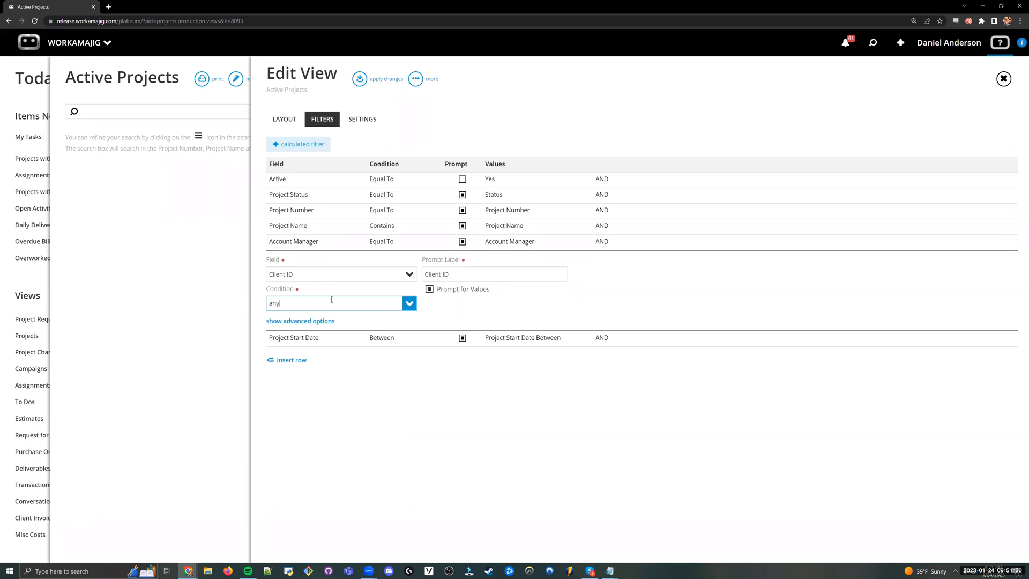
pyautogui.write('of')
pyautogui.moveTo(315, 306); pyautogui.dragTo(258, 301)
pyautogui.press('BackSpace')
pyautogui.click(381, 382)
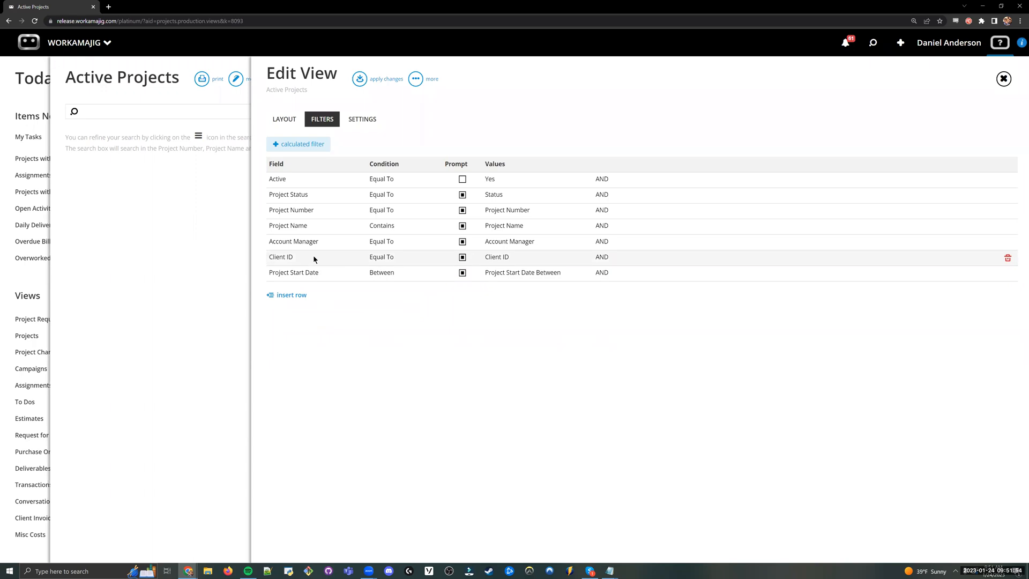
# Set the Client ID filter's condition to Any Of and apply the changes to the view
pyautogui.click(314, 256)
pyautogui.click(298, 319)
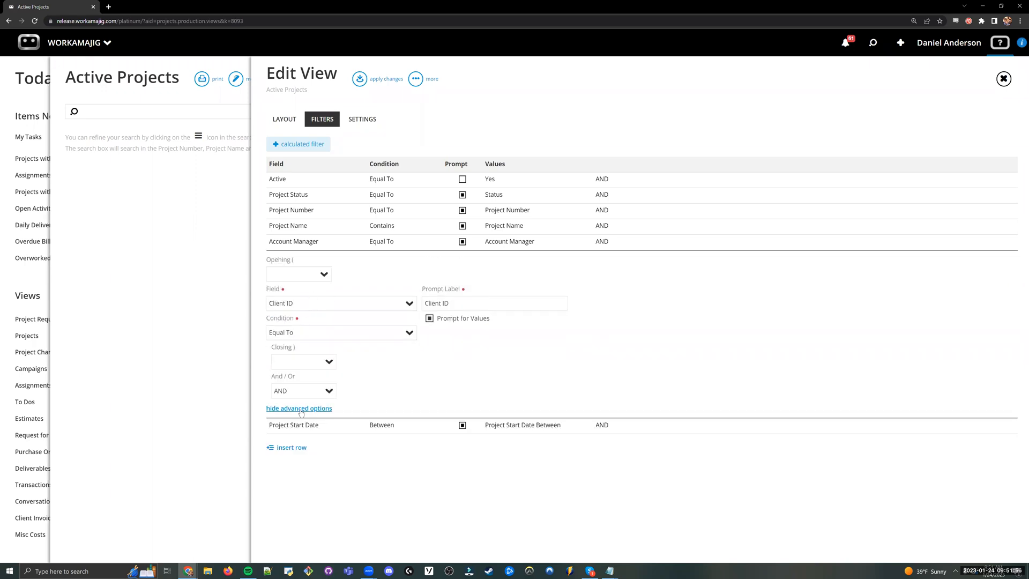
pyautogui.click(299, 408)
pyautogui.click(410, 305)
pyautogui.moveTo(416, 328); pyautogui.dragTo(294, 482)
pyautogui.click(321, 441)
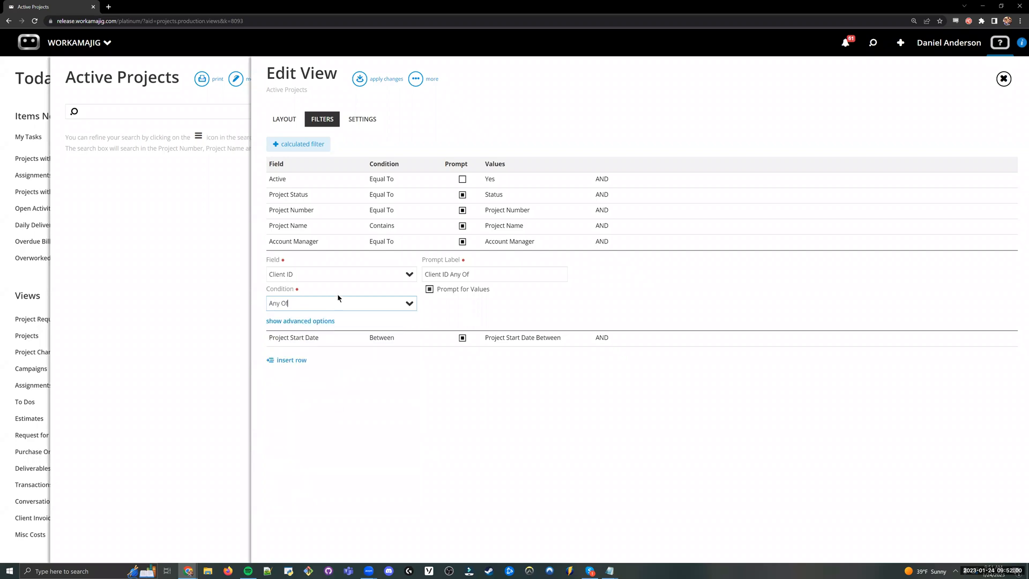
pyautogui.click(400, 420)
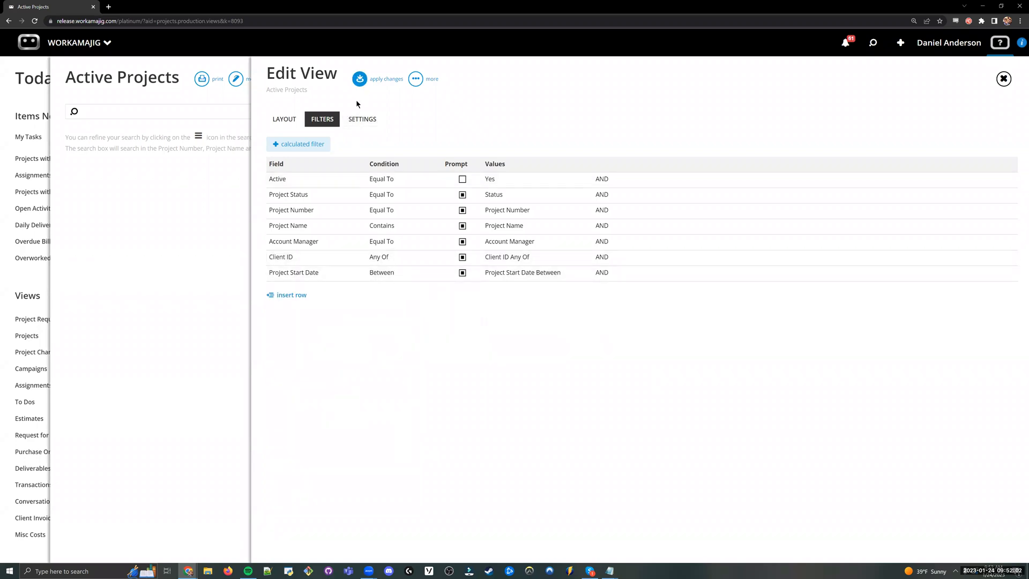
pyautogui.click(359, 79)
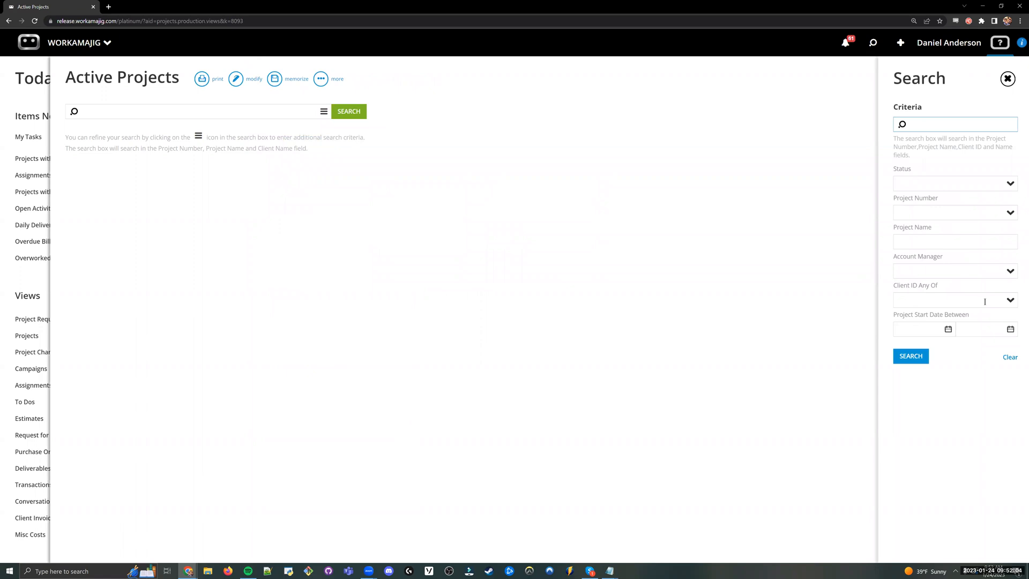
# Choose ACME, APER and BMES as the Client ID Any Of values in the search criteria
pyautogui.click(1010, 300)
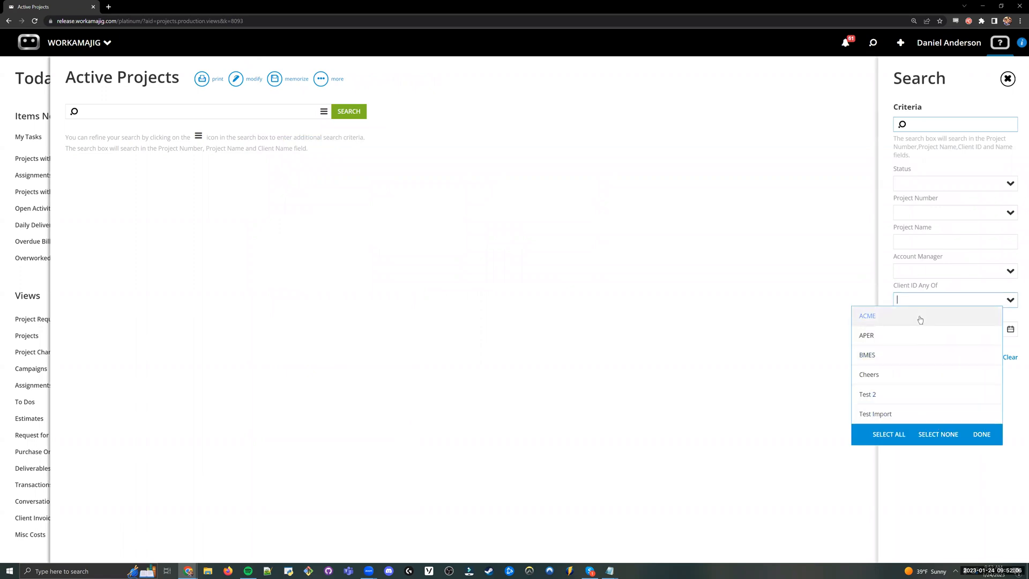
pyautogui.click(919, 317)
pyautogui.click(903, 336)
pyautogui.click(911, 355)
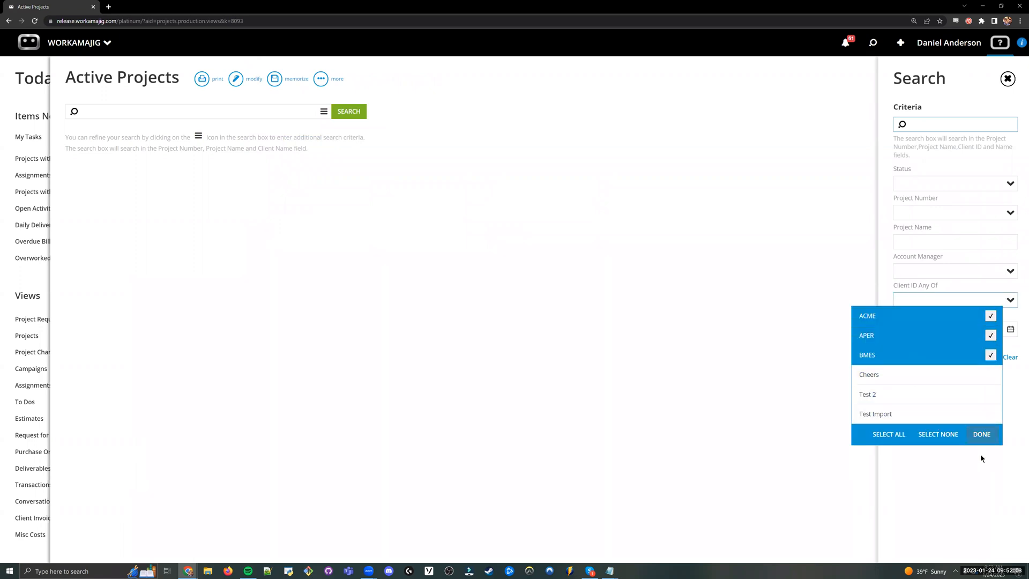
pyautogui.click(981, 434)
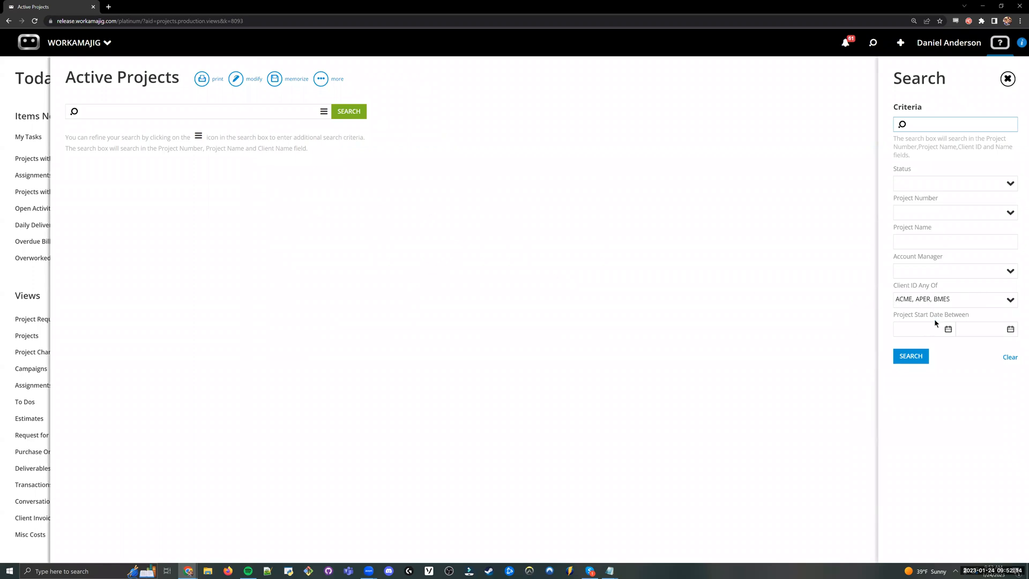
# Remove APER and ACME from the Client ID Any Of values and leave the search criteria
pyautogui.click(959, 300)
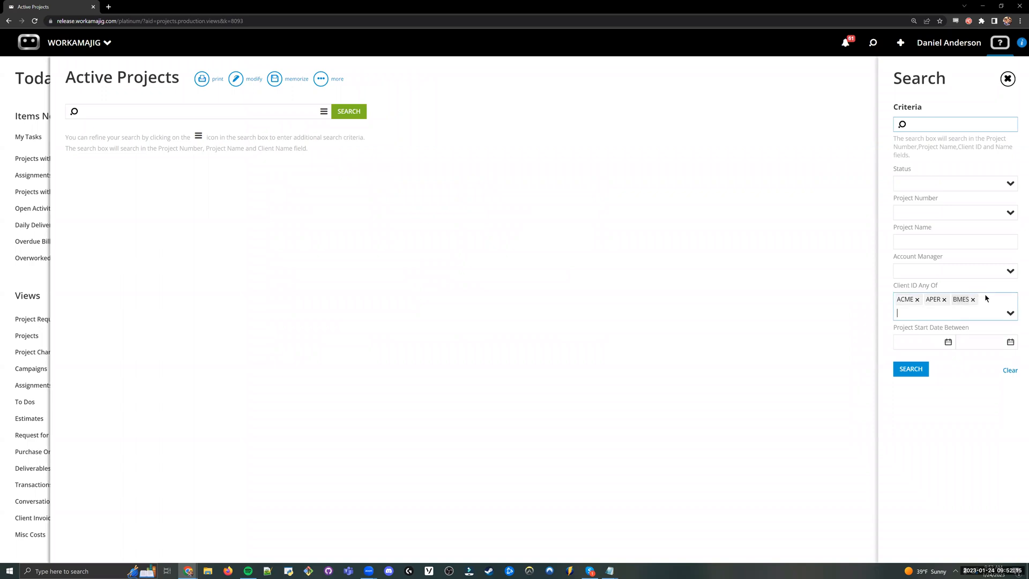
pyautogui.click(944, 299)
pyautogui.click(917, 299)
pyautogui.click(583, 278)
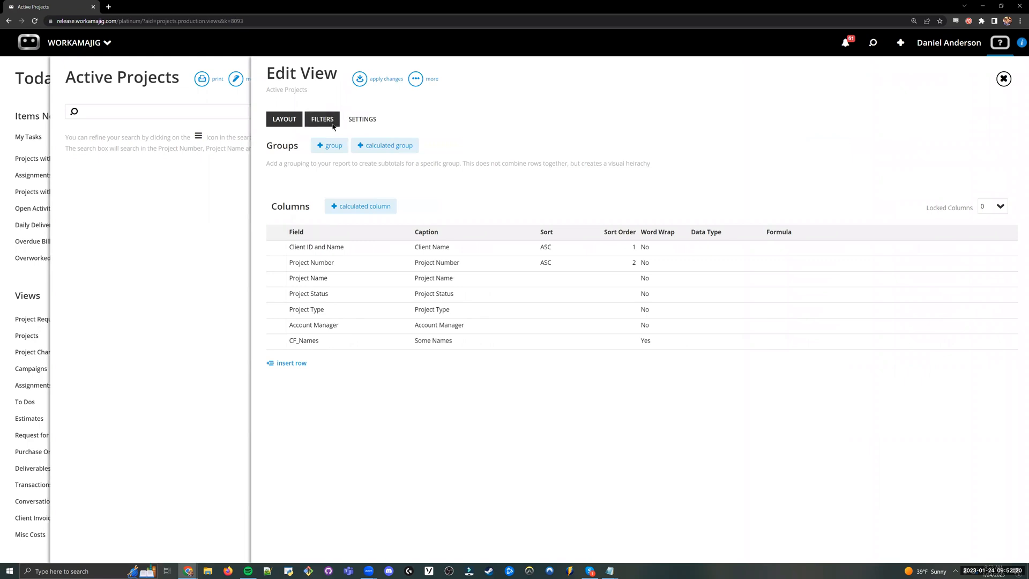
# Add a Project Start Date filter with condition Equal To and value 1/24/2023 to the Active Projects view
pyautogui.click(333, 121)
pyautogui.click(462, 192)
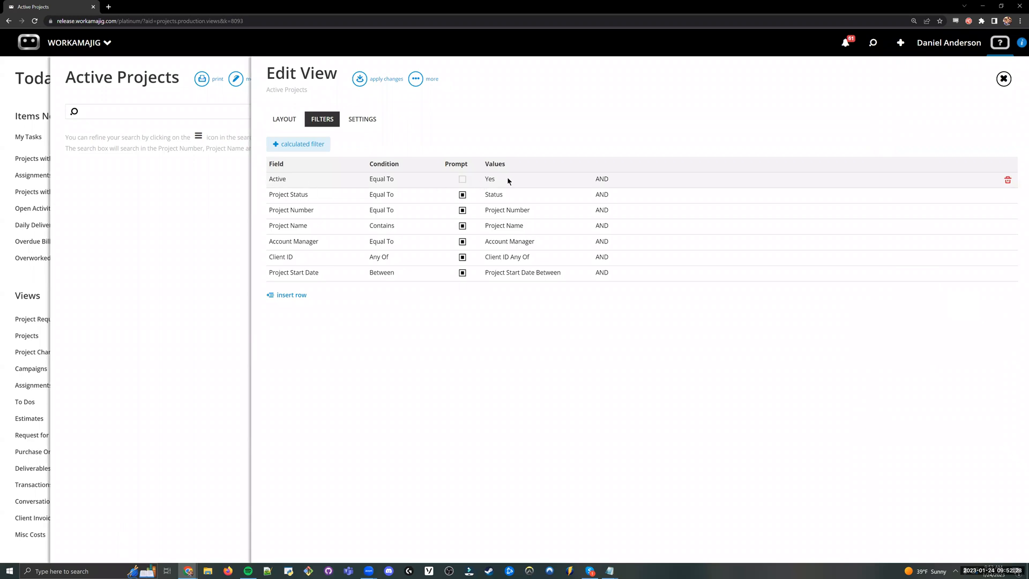
pyautogui.click(294, 297)
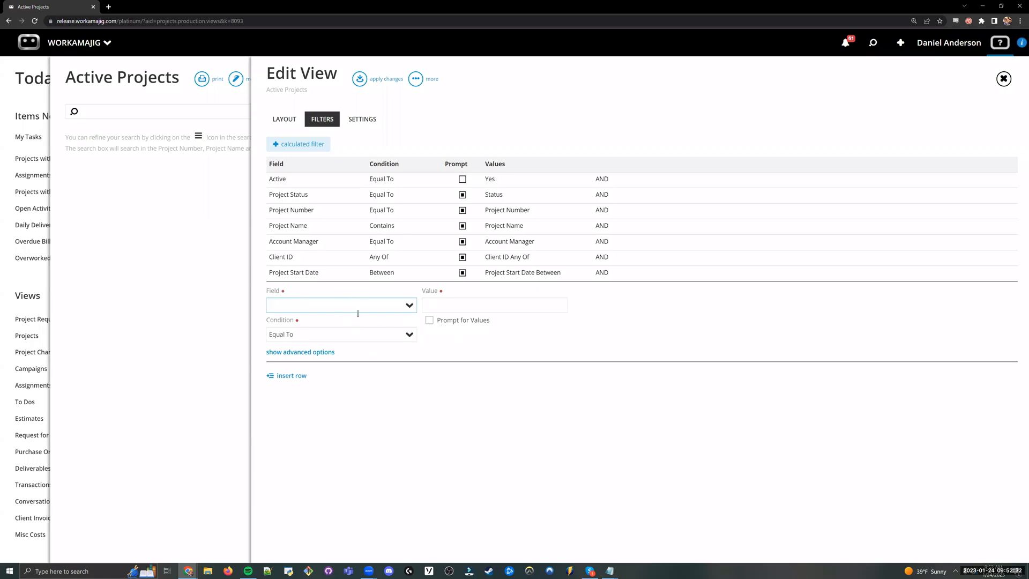
pyautogui.write('start')
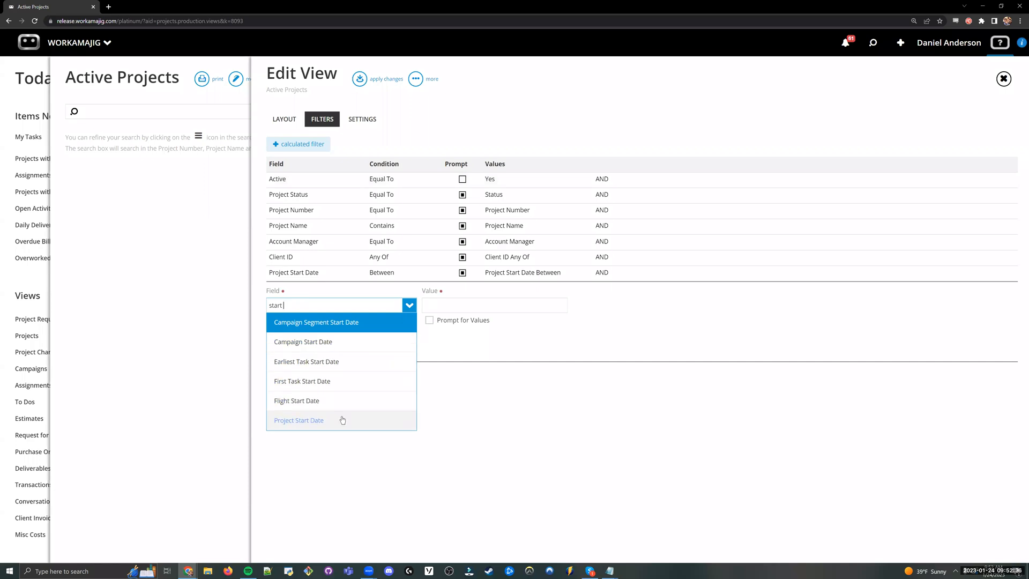
pyautogui.click(341, 420)
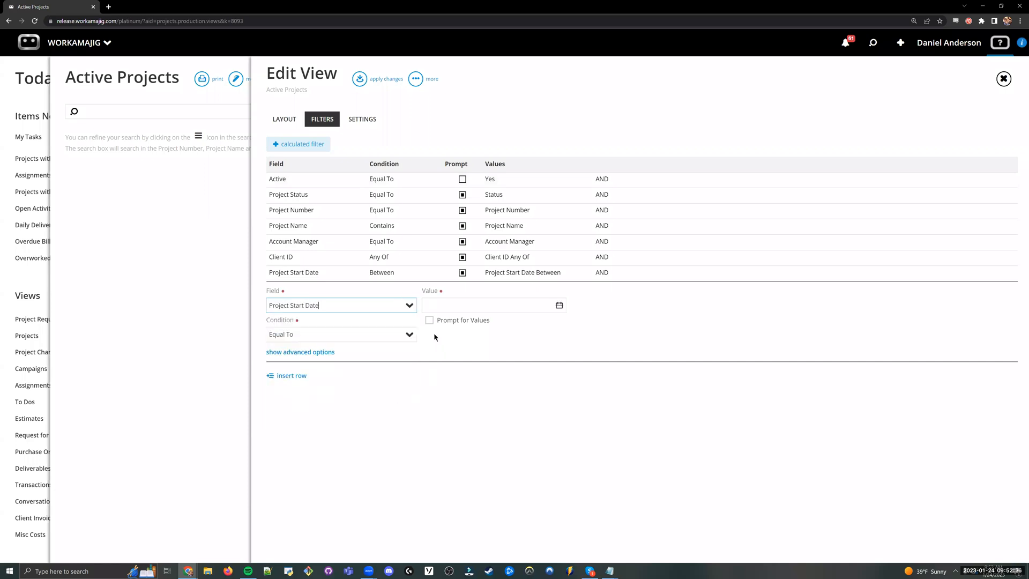
pyautogui.click(493, 305)
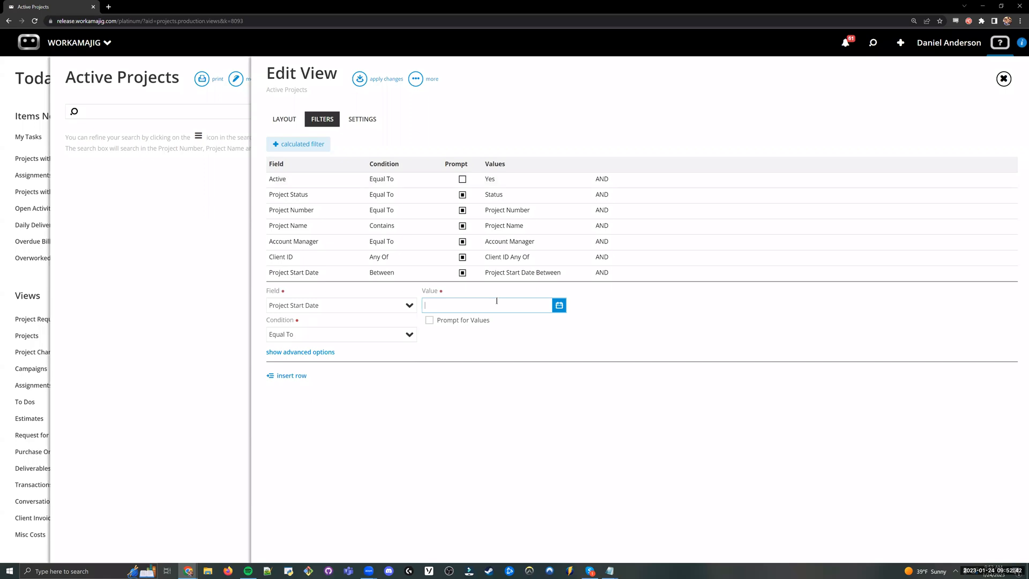
pyautogui.click(501, 381)
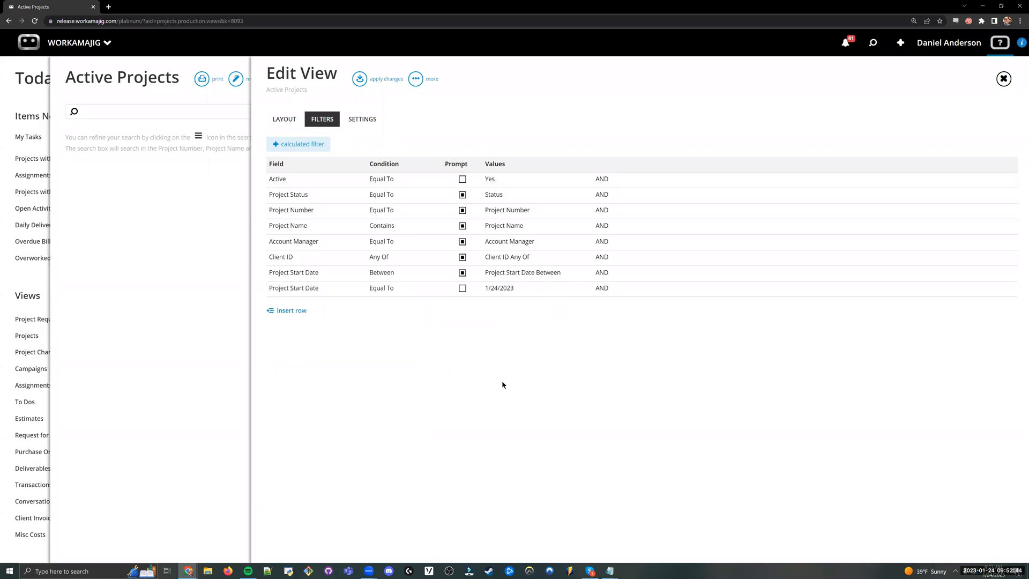
pyautogui.click(480, 291)
pyautogui.click(509, 301)
pyautogui.click(484, 361)
# Review the Active Projects view's settings, including report name, orientation, report description and Show Search Conditions, and leave the editor
pyautogui.click(363, 125)
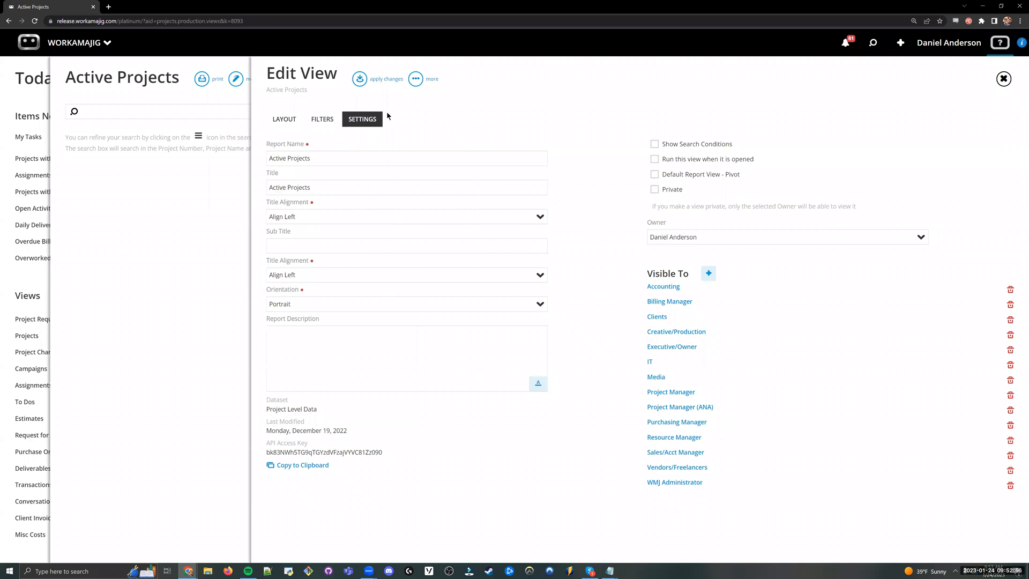
pyautogui.click(332, 158)
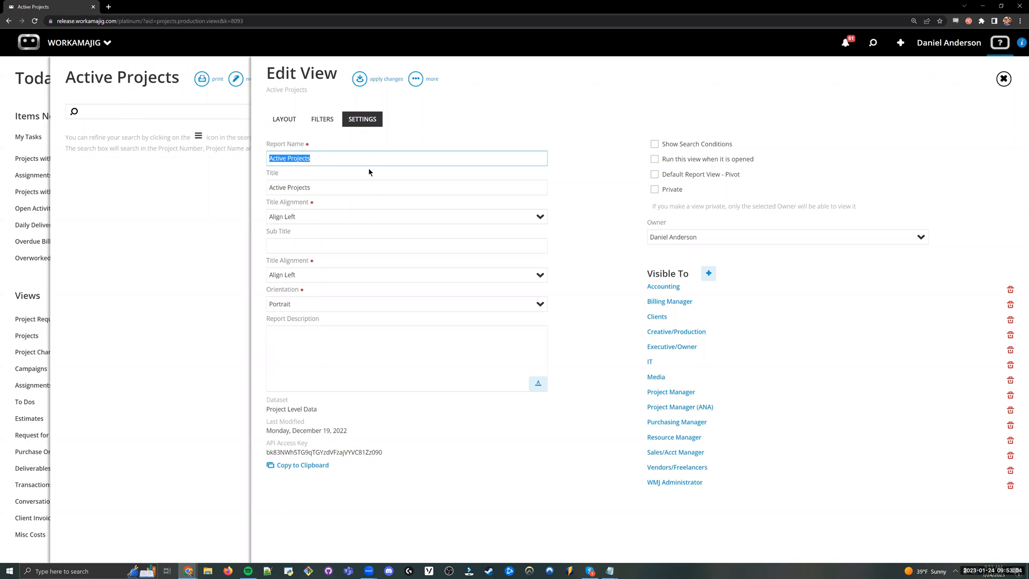
pyautogui.click(372, 290)
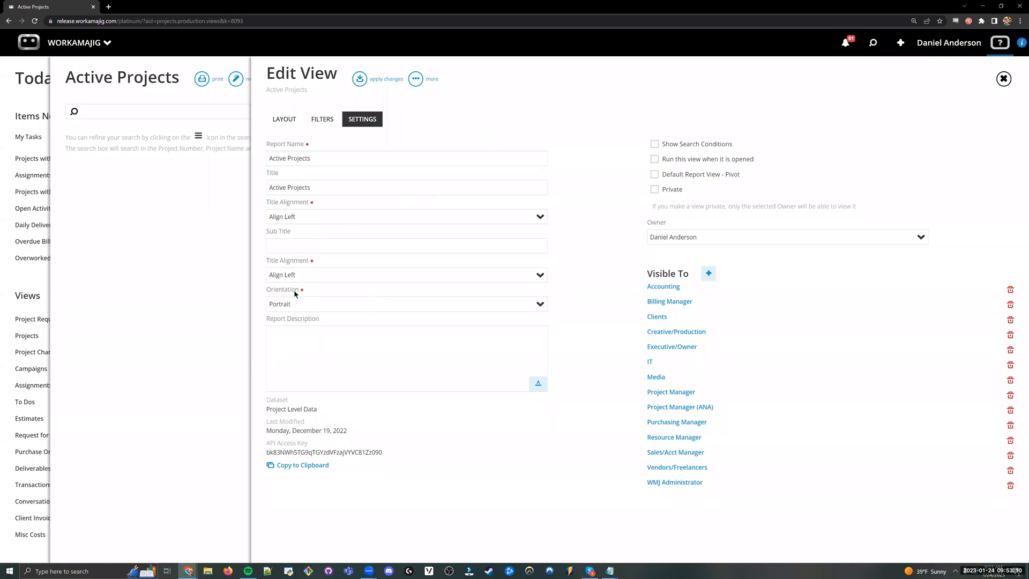
pyautogui.click(386, 365)
pyautogui.click(649, 146)
pyautogui.click(653, 145)
pyautogui.click(957, 43)
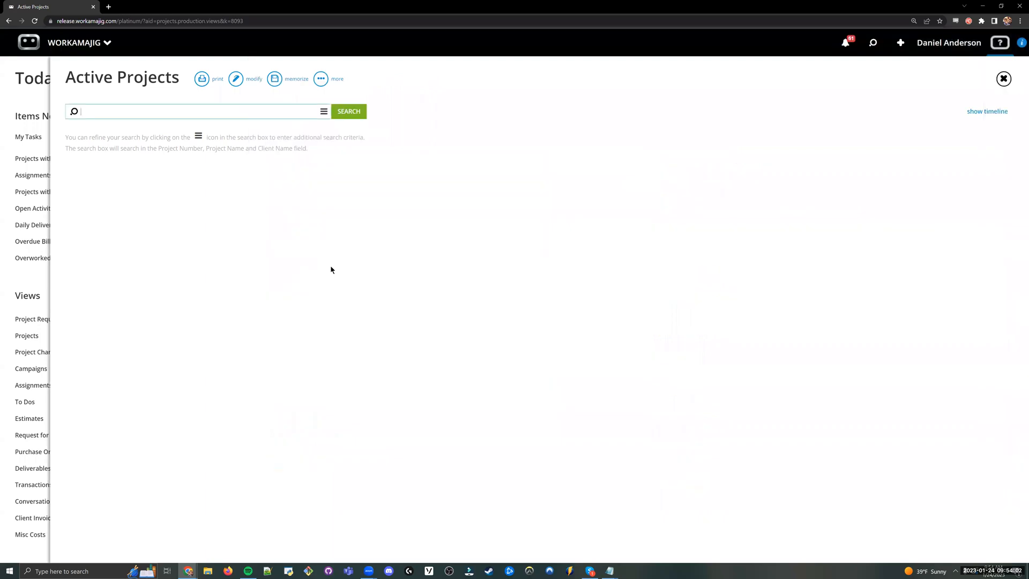
# Switch to the All Projects view and start modifying it
pyautogui.click(37, 298)
pyautogui.click(938, 122)
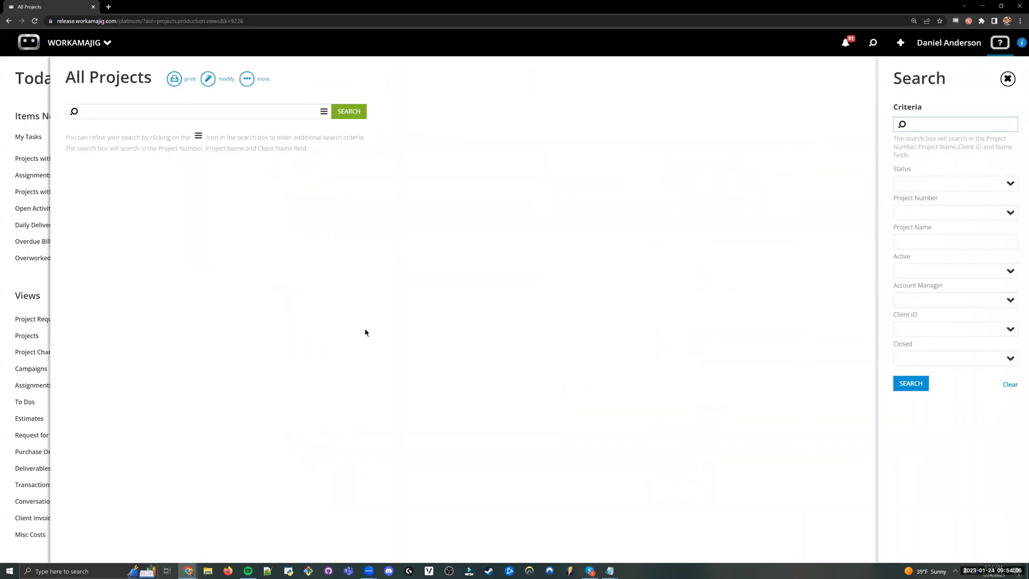
pyautogui.click(208, 79)
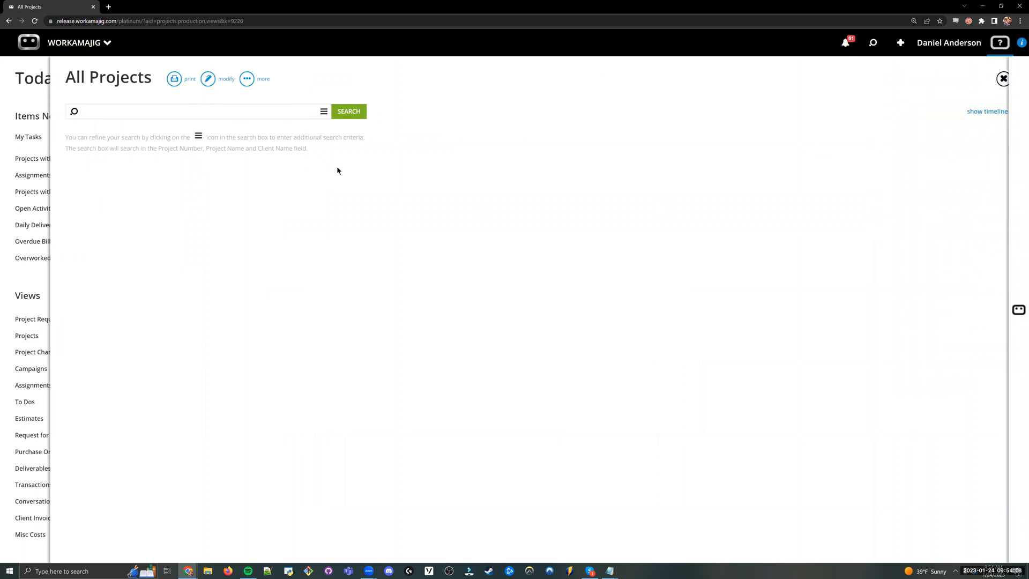
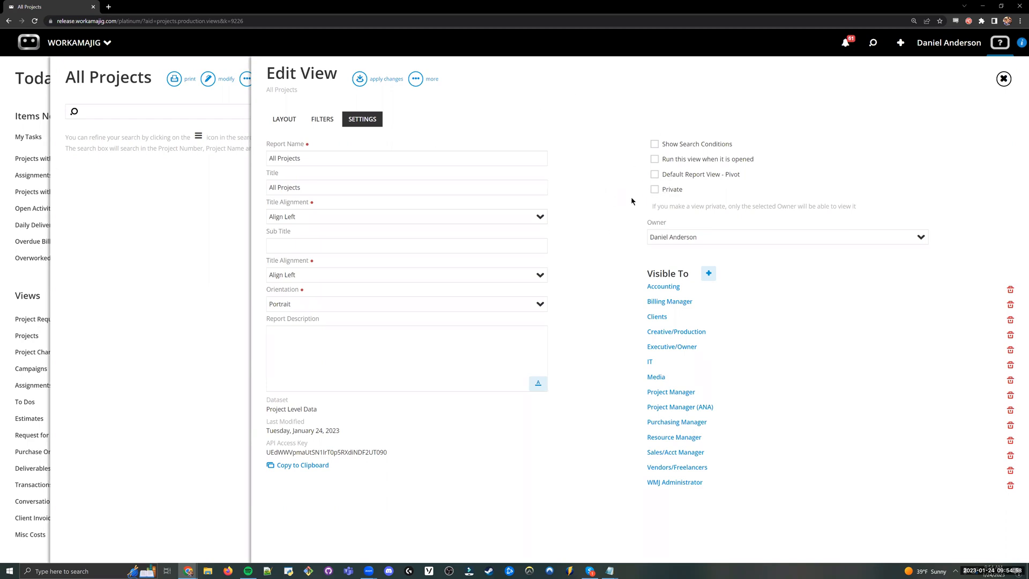
# Try making the All Projects view private in its settings and check the Owner field
pyautogui.click(655, 191)
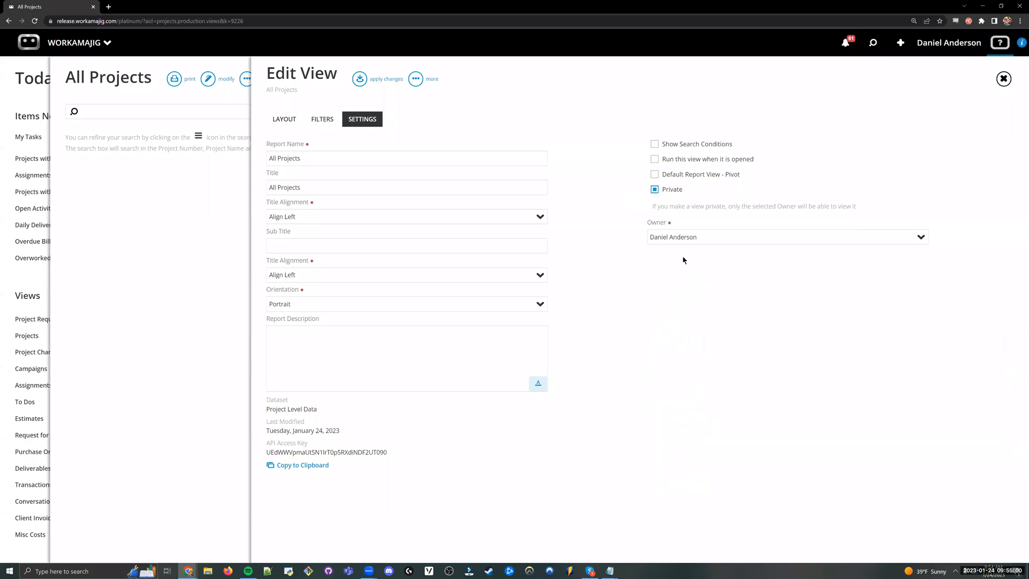
pyautogui.click(708, 237)
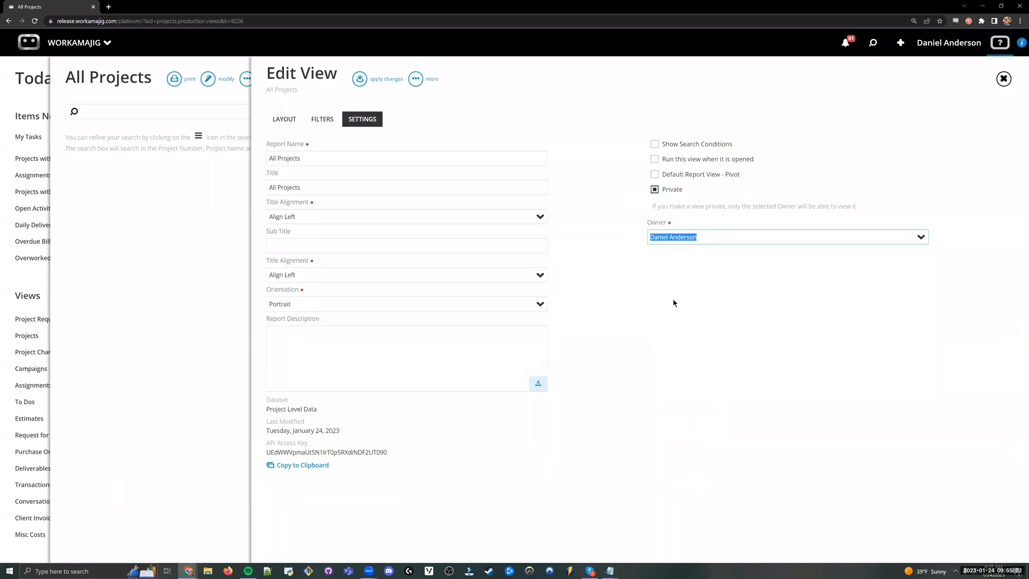
pyautogui.click(701, 287)
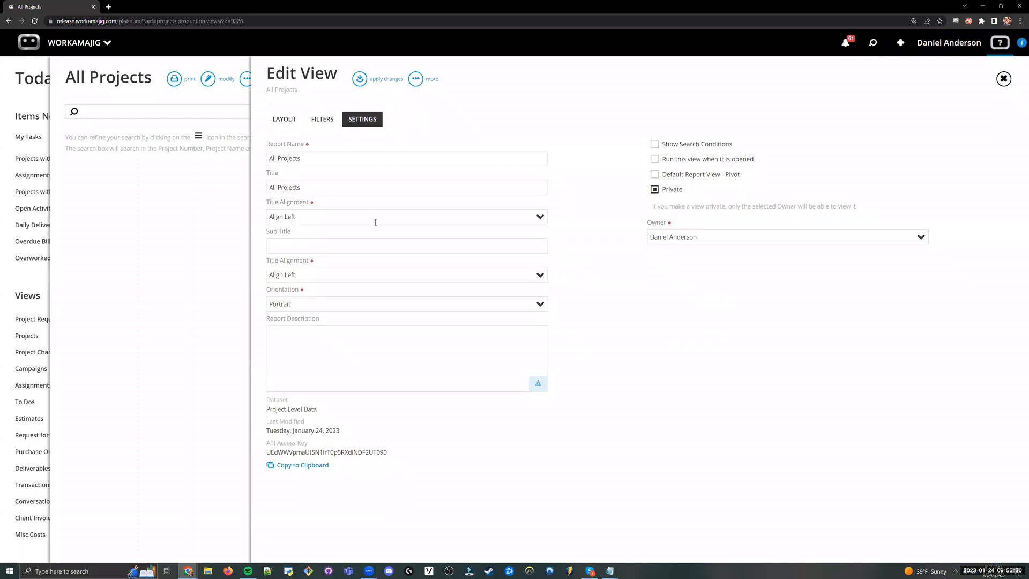
pyautogui.click(662, 195)
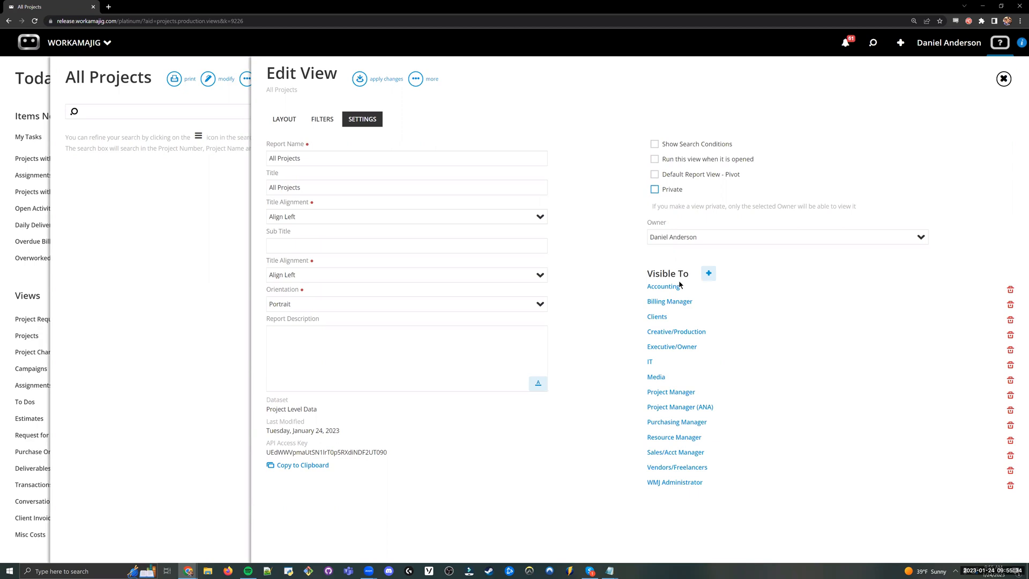
# Remove the Vendors/Freelancers and Clients security groups from the All Projects view's Visible To list
pyautogui.moveTo(691, 275); pyautogui.dragTo(648, 272)
pyautogui.click(619, 310)
pyautogui.click(1010, 470)
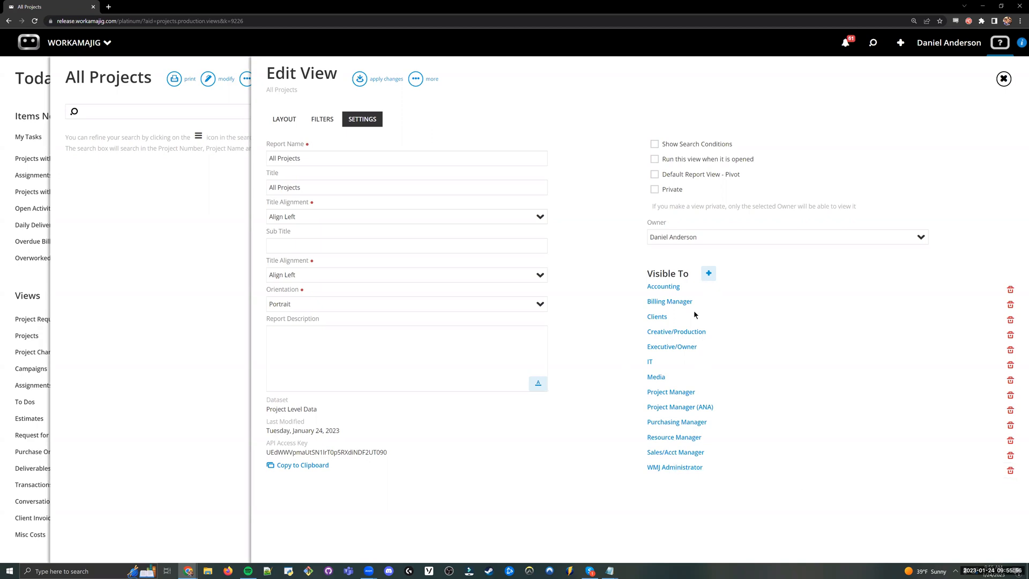
pyautogui.click(1010, 320)
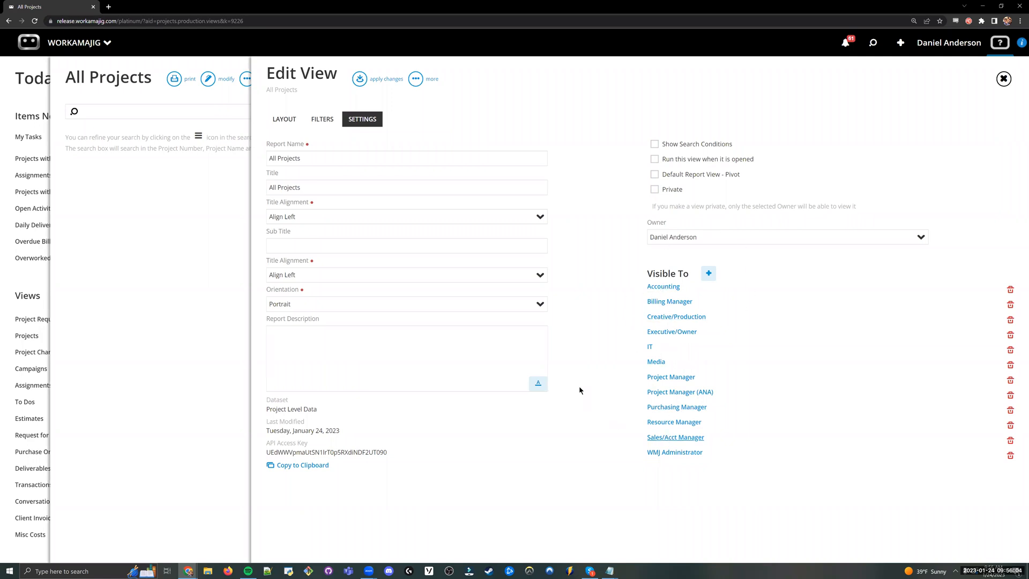
# Apply the changes to the All Projects view and memorize it
pyautogui.click(662, 191)
pyautogui.click(662, 191)
pyautogui.click(283, 123)
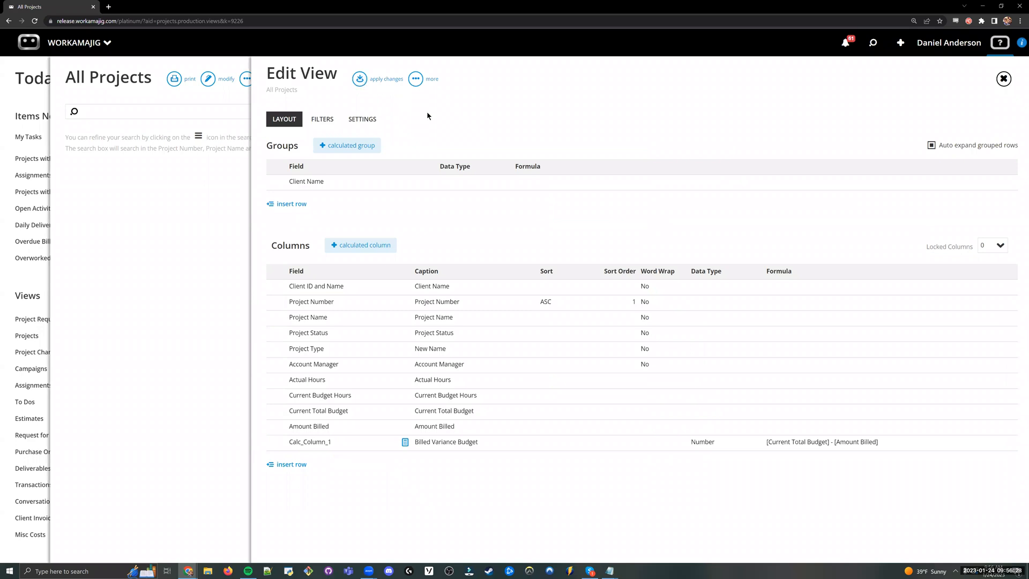
pyautogui.click(376, 81)
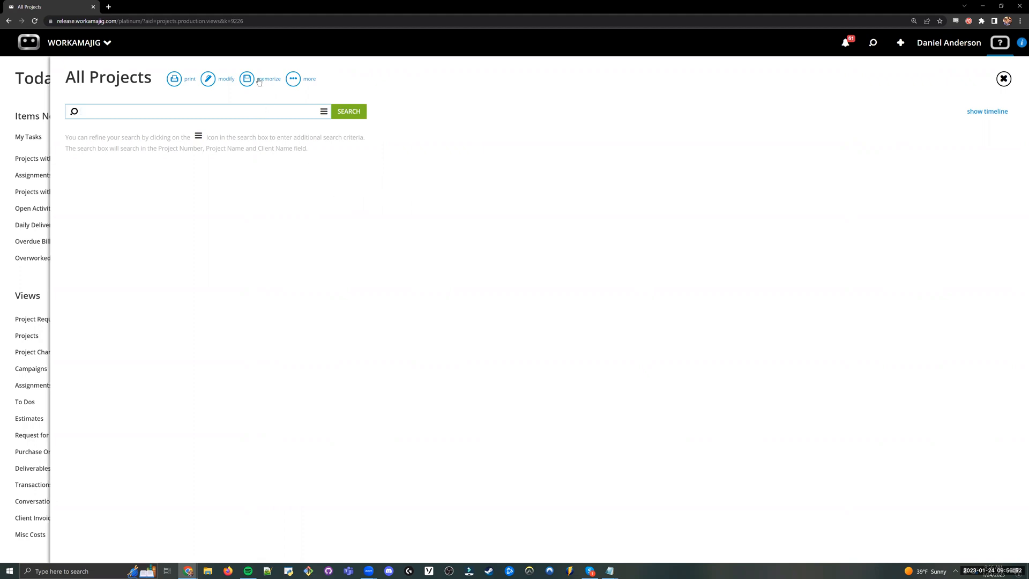
pyautogui.click(256, 85)
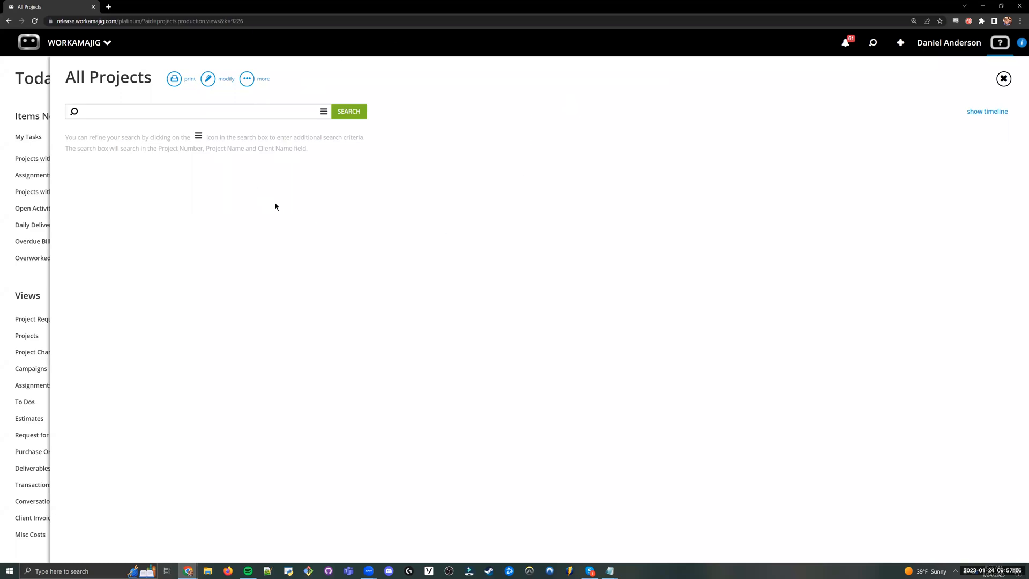
# Reopen the All Projects view for editing, examine the Billed Variance Budget column's formula, and close the calculated field without saving
pyautogui.click(208, 79)
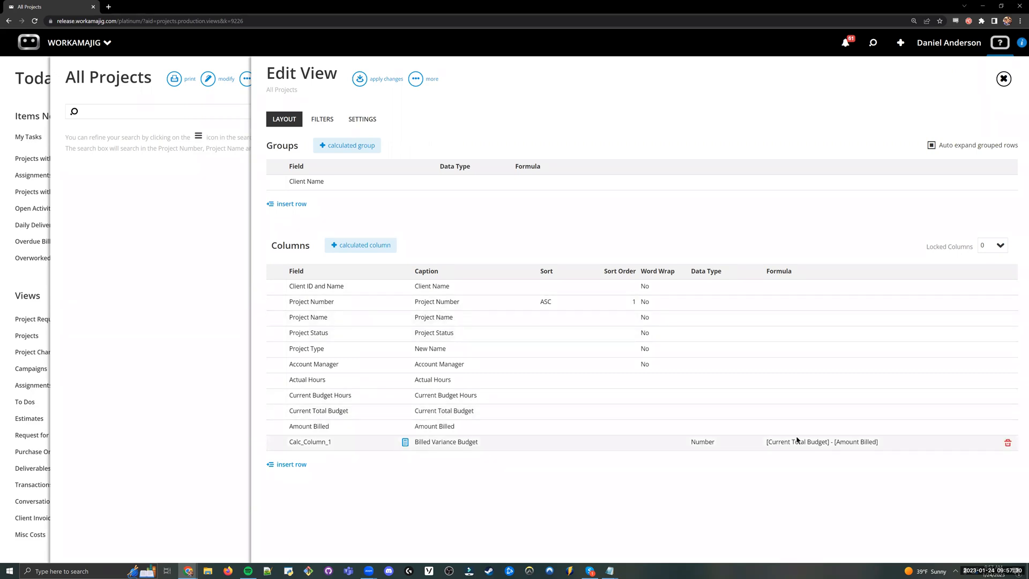
pyautogui.click(405, 441)
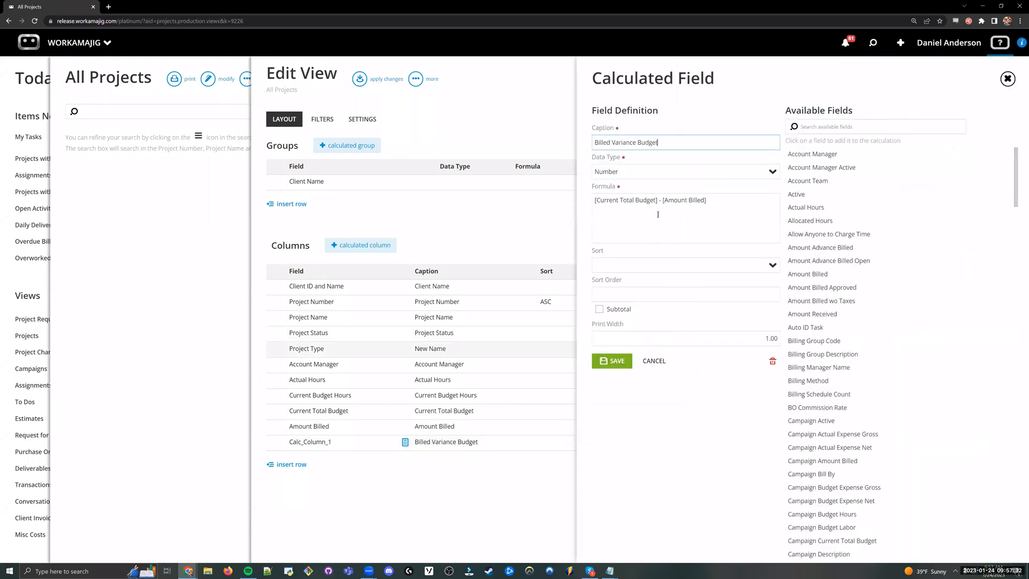
pyautogui.moveTo(709, 199); pyautogui.dragTo(658, 201)
pyautogui.click(684, 230)
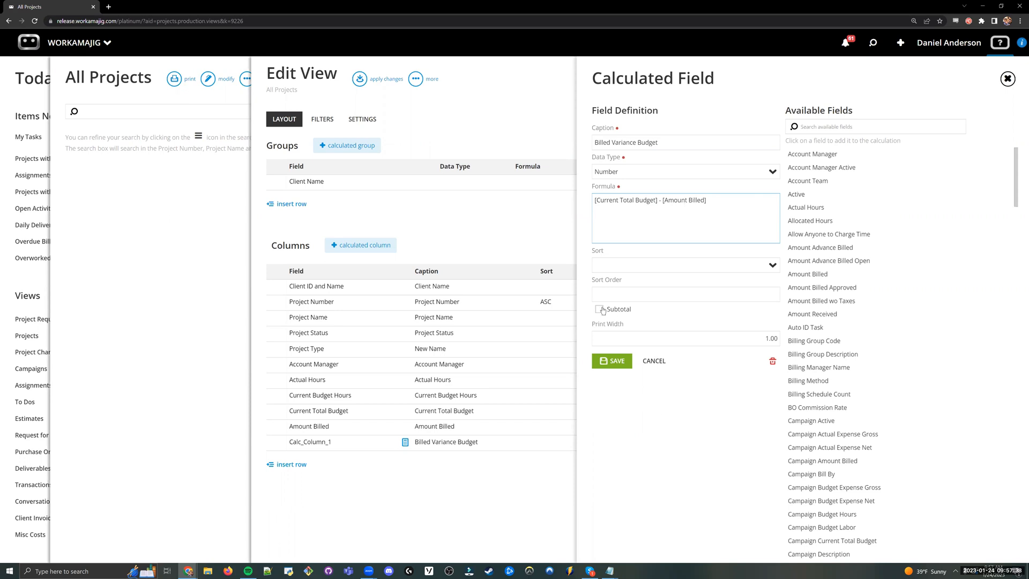
pyautogui.click(656, 361)
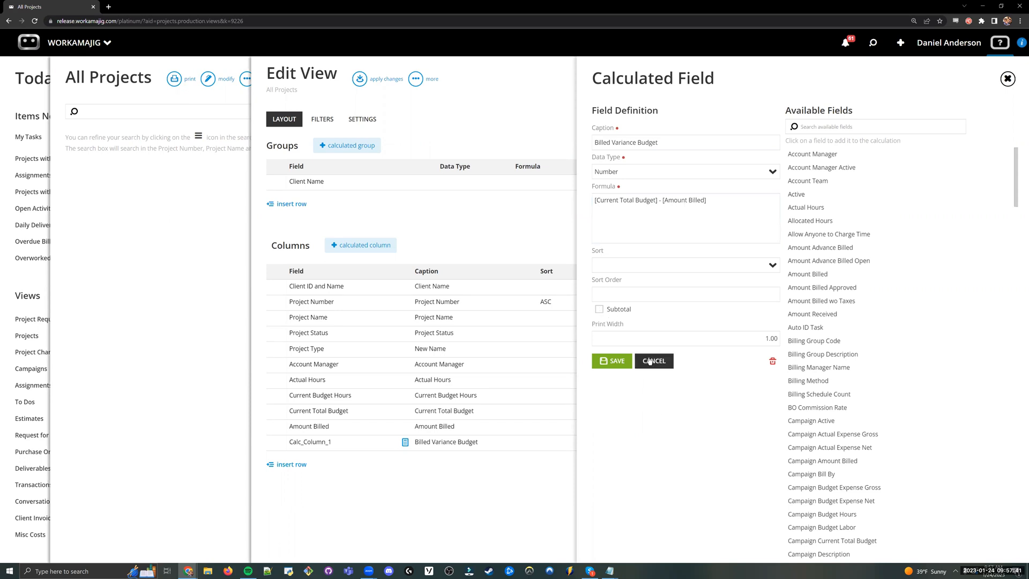
# Start a new calculated column in the All Projects view and review its data type options, keeping Number
pyautogui.click(384, 246)
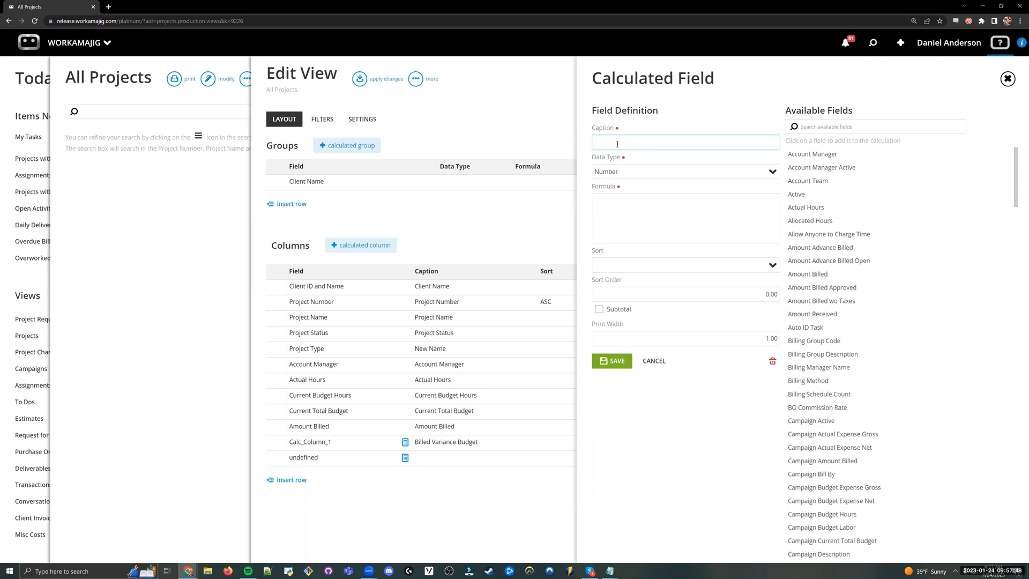
pyautogui.doubleClick(608, 171)
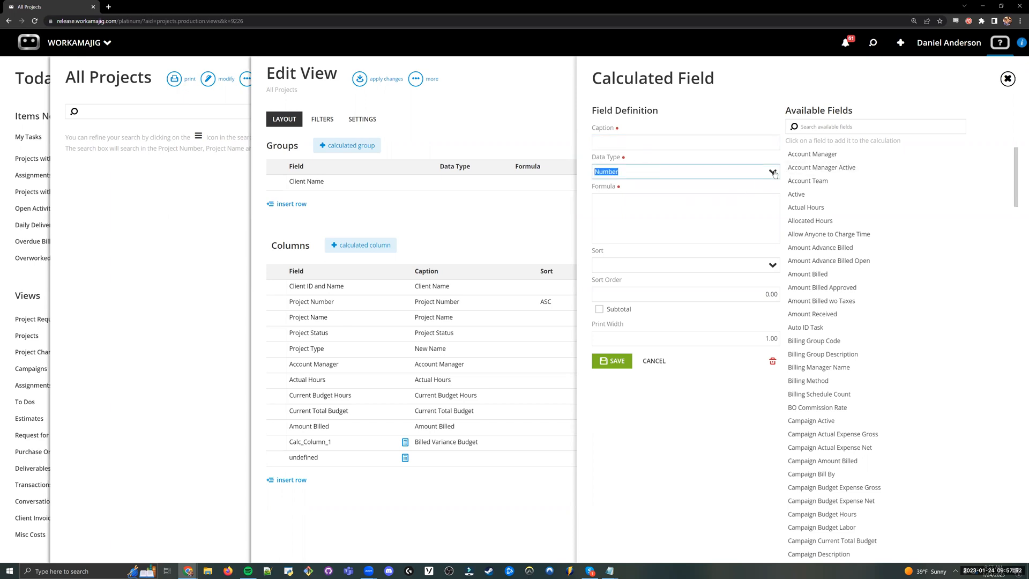
pyautogui.click(599, 173)
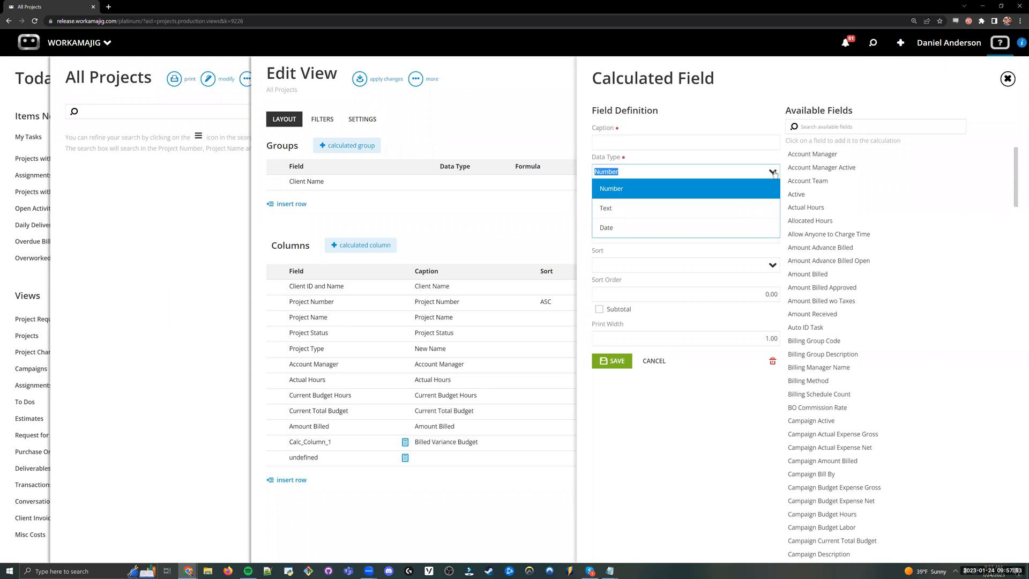
pyautogui.click(656, 156)
pyautogui.click(640, 221)
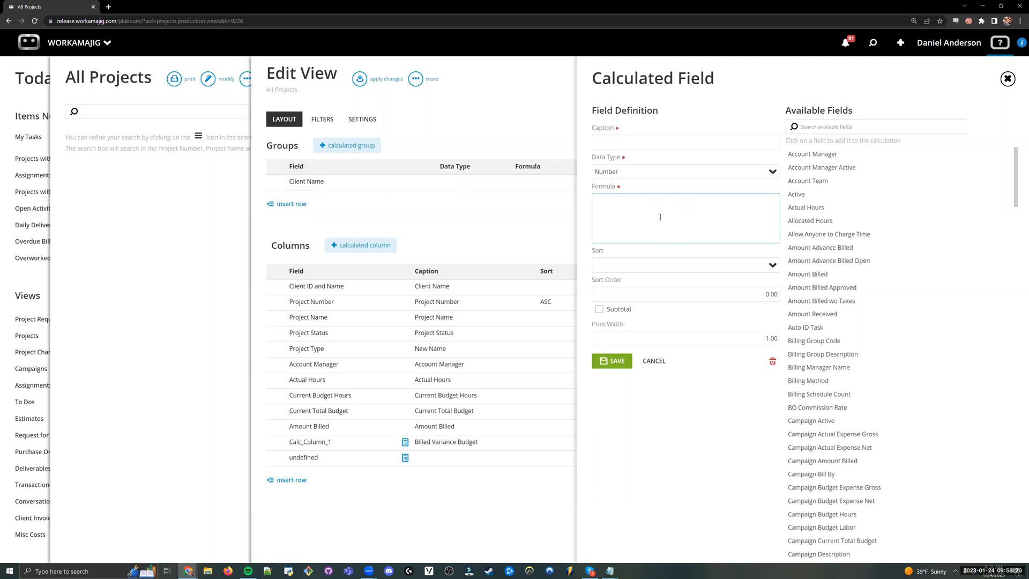
pyautogui.click(665, 171)
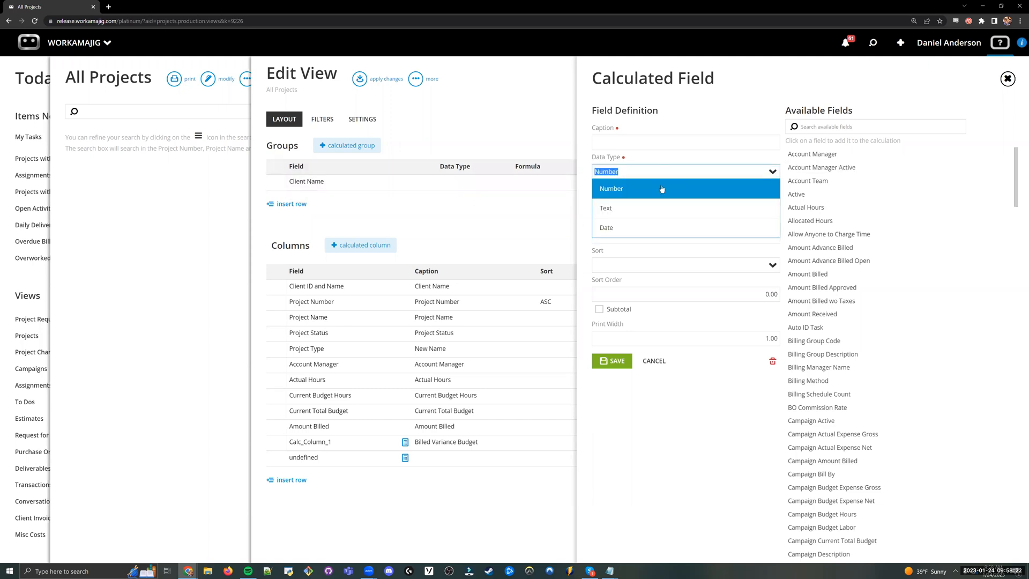
pyautogui.click(662, 164)
pyautogui.click(653, 206)
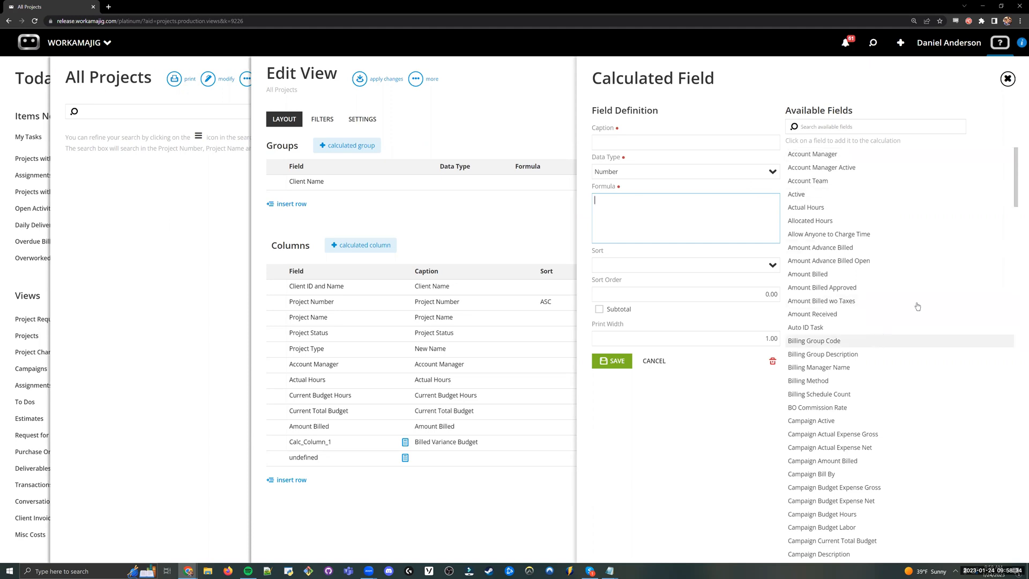
# Search the calculated field's available fields for "budget"
pyautogui.moveTo(1017, 171)
pyautogui.mouseDown()
pyautogui.moveTo(1016, 222)
pyautogui.moveTo(1017, 177)
pyautogui.mouseUp()
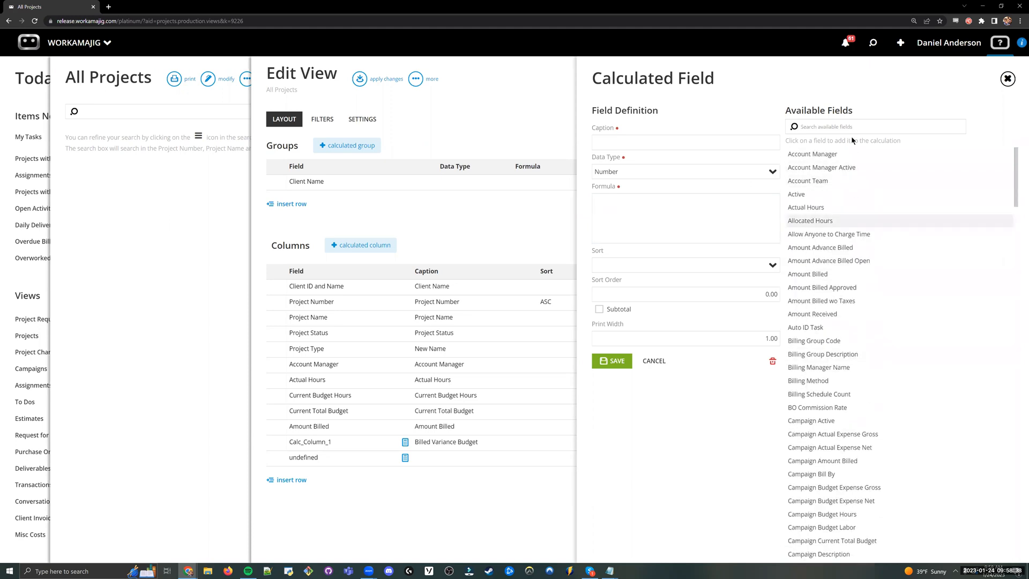
pyautogui.click(827, 131)
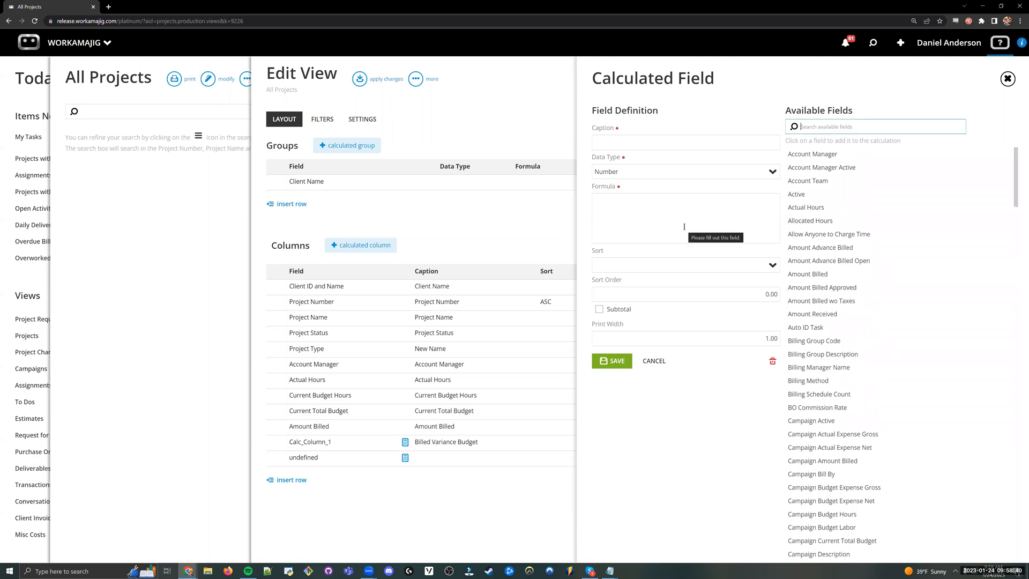
pyautogui.write('budget')
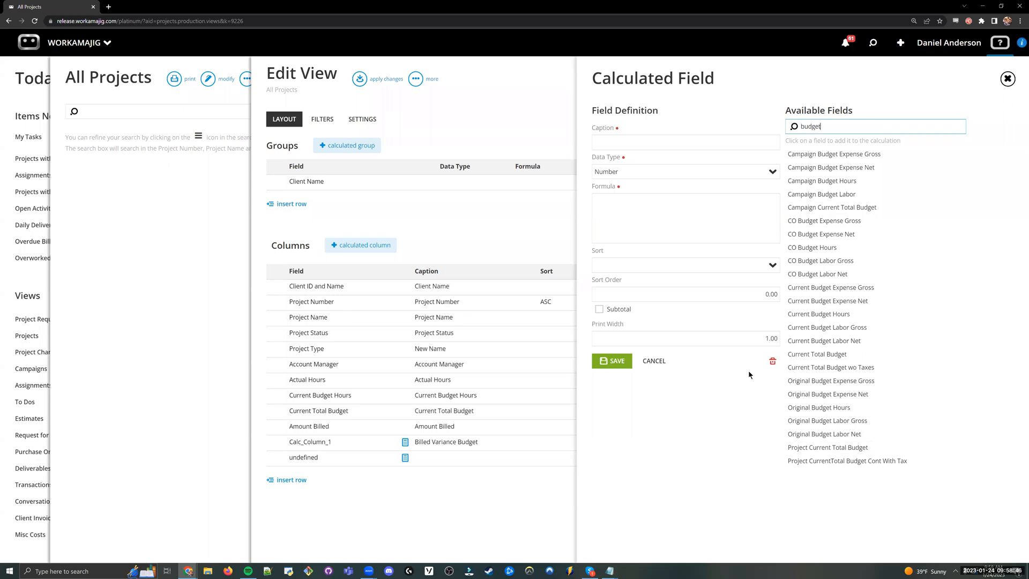
# Add the Current Budget Hours field to the calculated field's formula and caption the field Remaining Hours
pyautogui.doubleClick(789, 341)
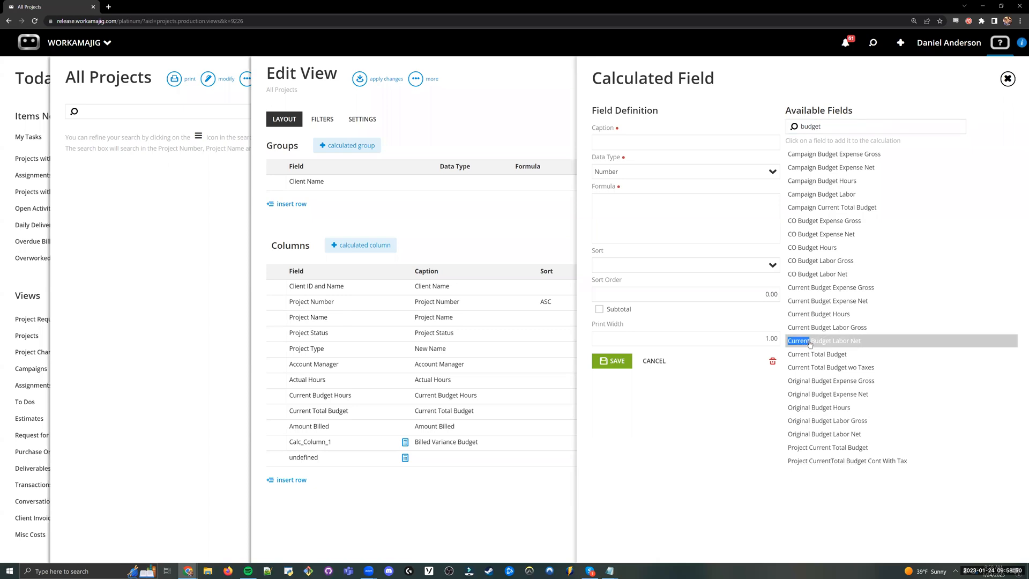
pyautogui.click(715, 387)
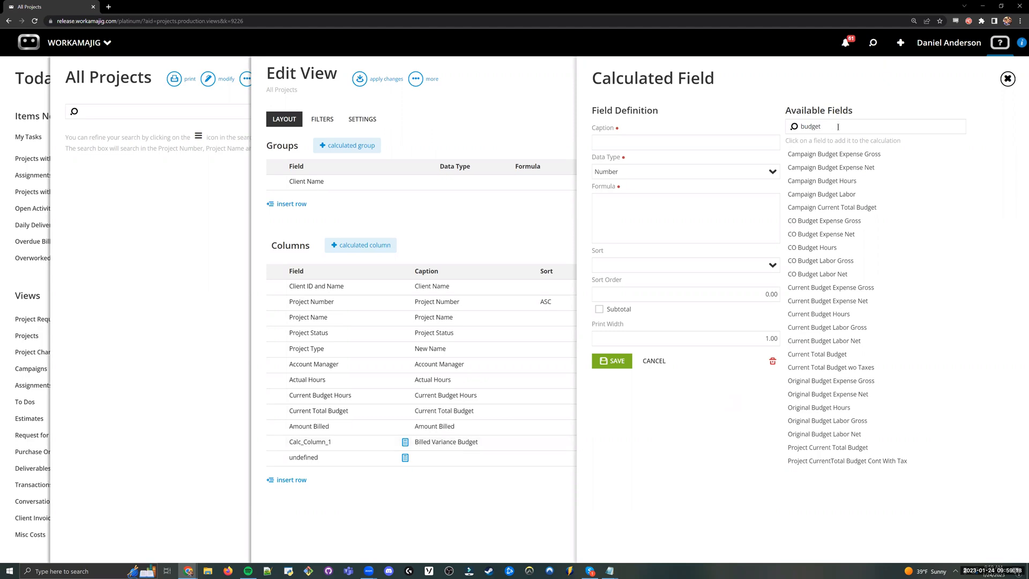
pyautogui.doubleClick(838, 127)
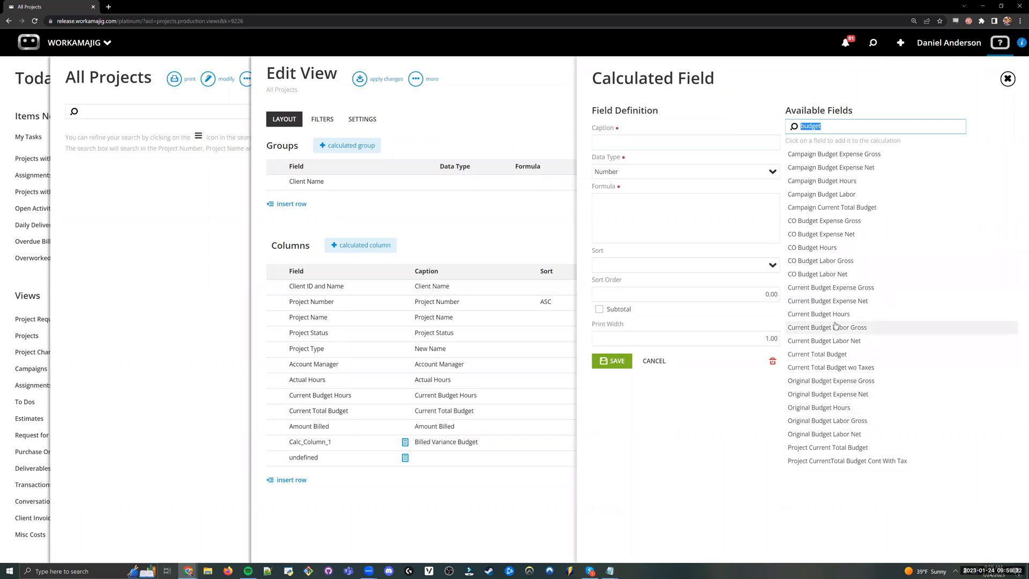
pyautogui.click(851, 317)
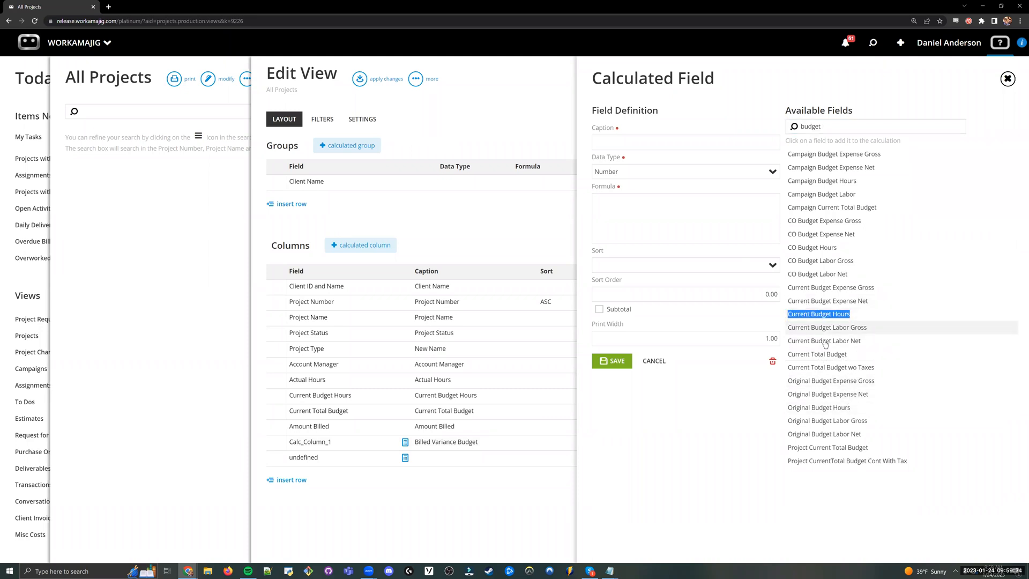
pyautogui.moveTo(667, 195); pyautogui.dragTo(592, 195)
pyautogui.click(638, 229)
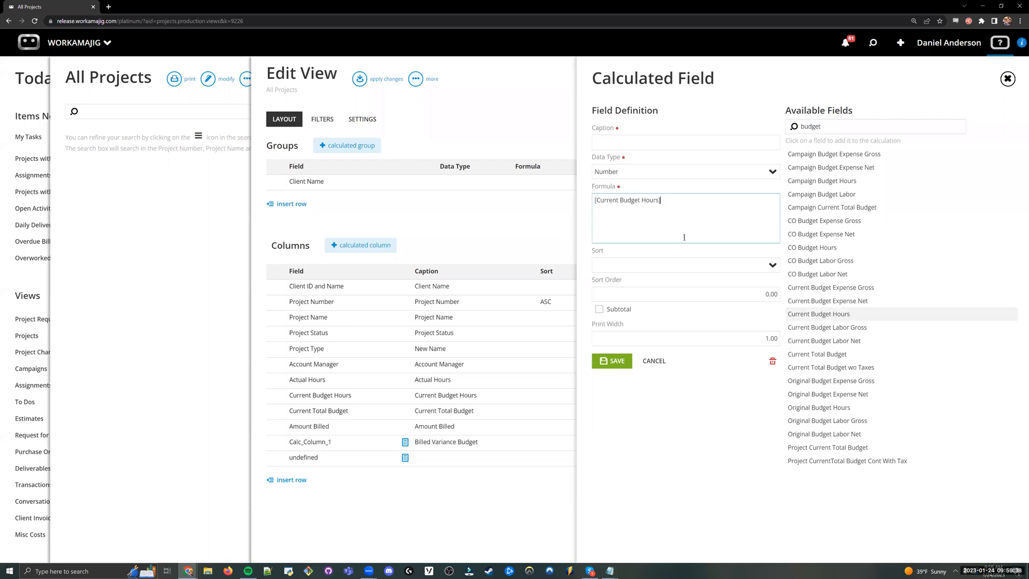
pyautogui.click(595, 199)
pyautogui.click(664, 201)
pyautogui.click(638, 142)
pyautogui.write('Remaining Hours')
# Subtract Actual Hours in the Remaining Hours formula, finding the field by searching the available fields for "Hours"
pyautogui.click(669, 196)
pyautogui.write('-')
pyautogui.rightClick(717, 419)
pyautogui.click(677, 201)
pyautogui.moveTo(844, 128); pyautogui.dragTo(738, 213)
pyautogui.write('Hours')
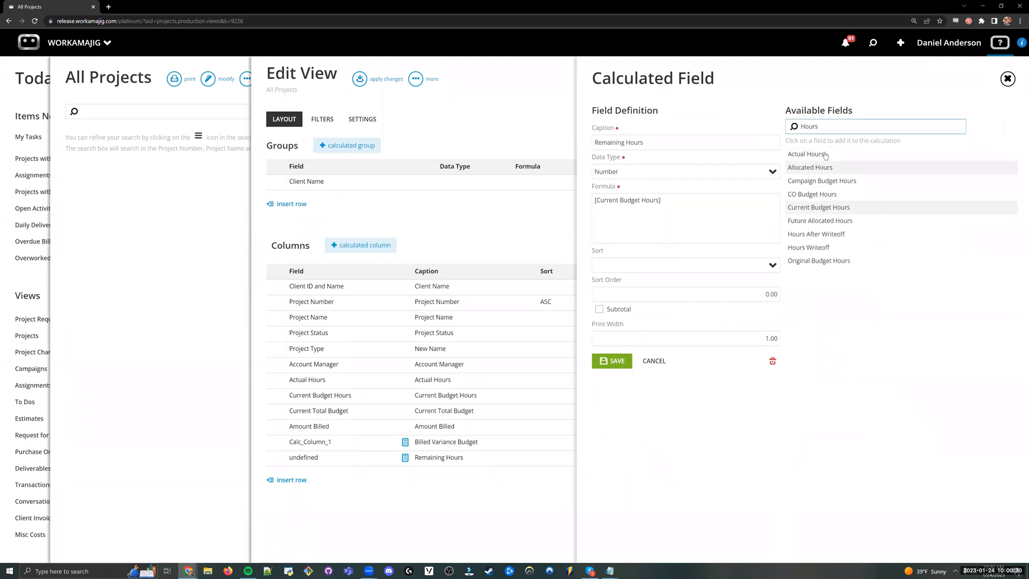
pyautogui.tripleClick(799, 156)
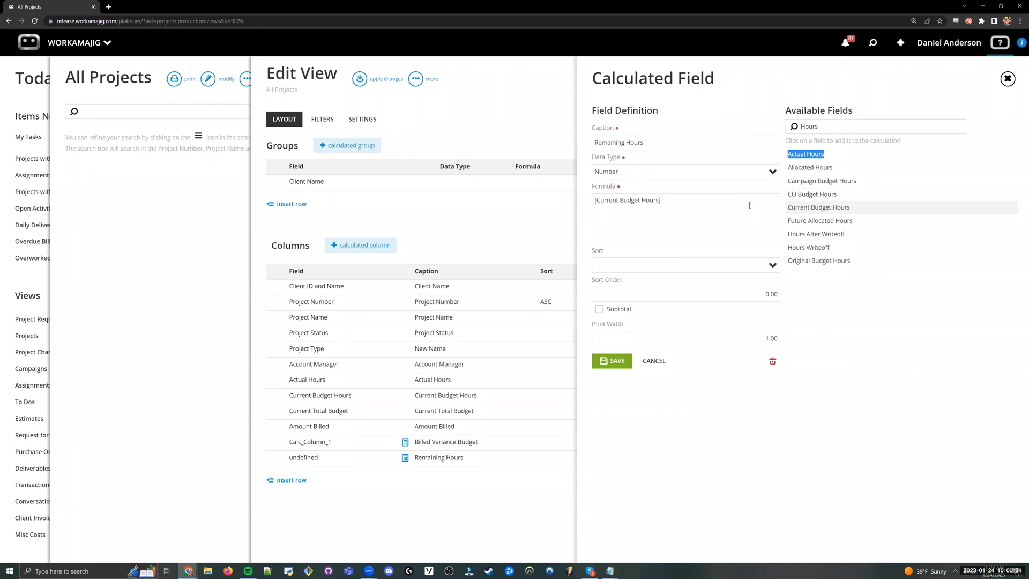
pyautogui.click(807, 156)
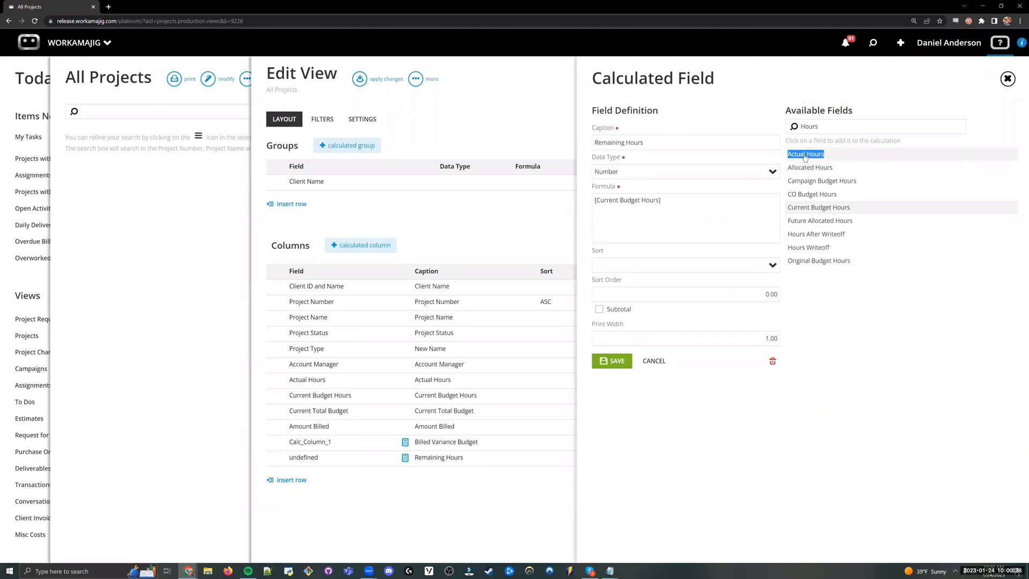
# Tidy the formula's spacing to read [Current Budget Hours] - [Actual Hours], enable Subtotal, and save the calculated field
pyautogui.doubleClick(666, 199)
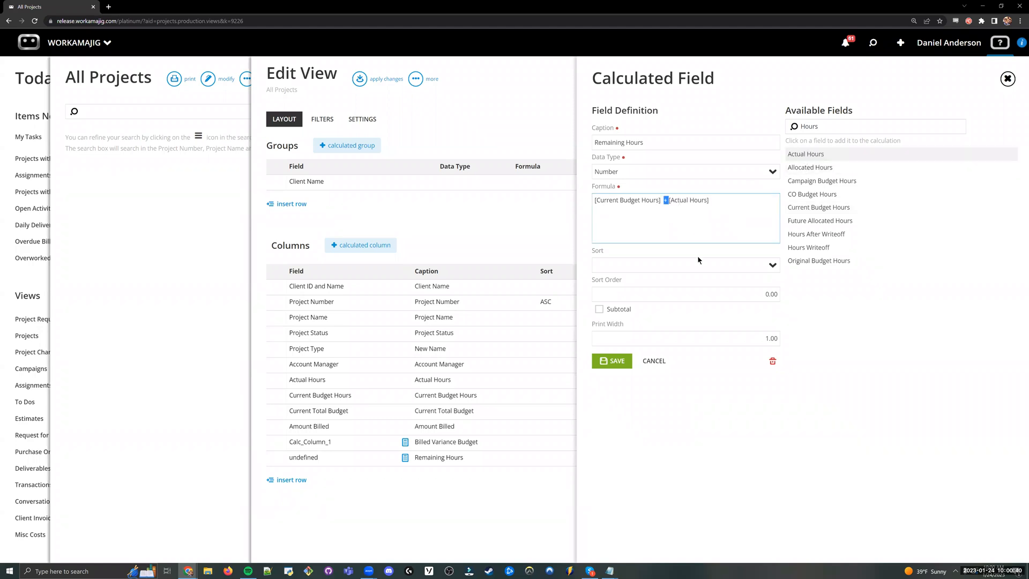
pyautogui.press('Left')
pyautogui.press('BackSpace')
pyautogui.moveTo(723, 200); pyautogui.dragTo(593, 201)
pyautogui.click(706, 215)
pyautogui.press('BackSpace')
pyautogui.press('BackSpace')
pyautogui.click(611, 314)
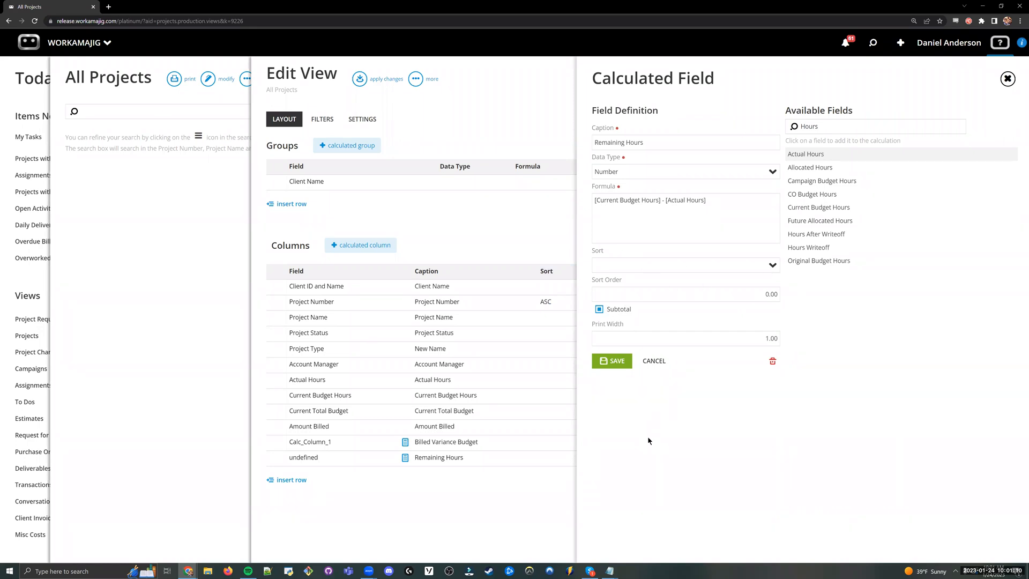
pyautogui.click(611, 361)
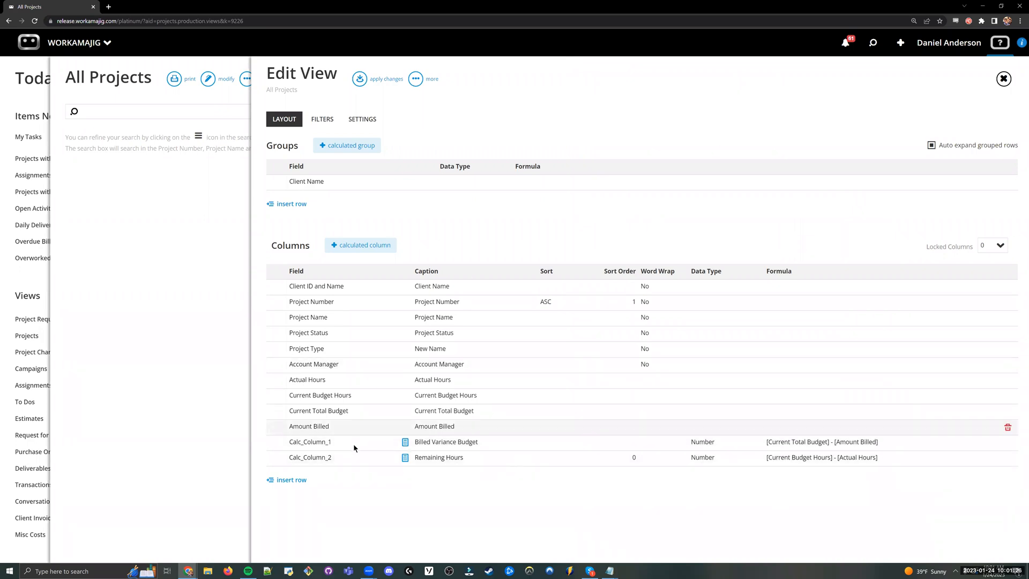
# Reorder the view's columns to Current Budget Hours, Actual Hours, Remaining Hours, ahead of Current Total Budget
pyautogui.moveTo(345, 458); pyautogui.dragTo(349, 406)
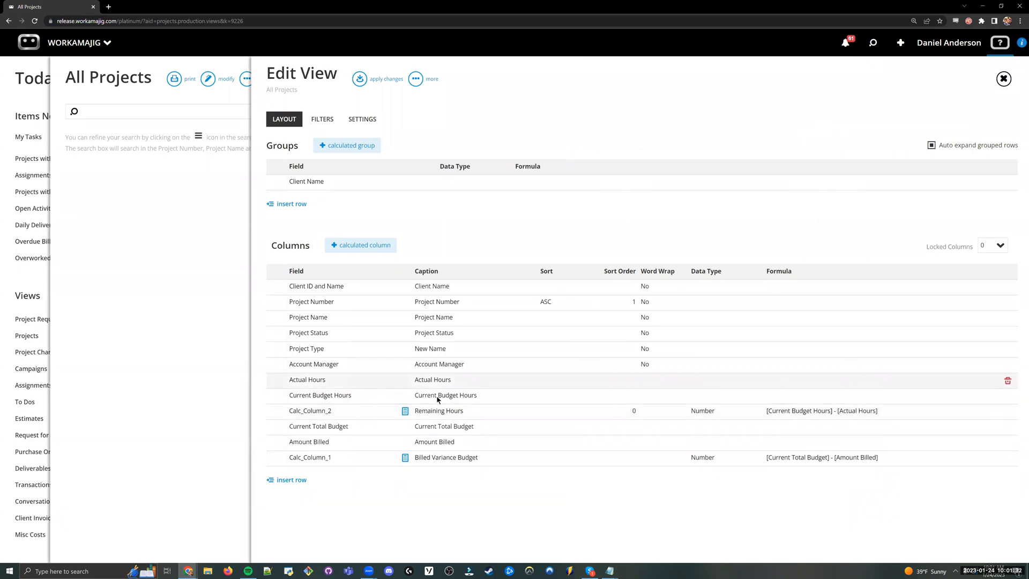
pyautogui.moveTo(462, 397); pyautogui.dragTo(448, 379)
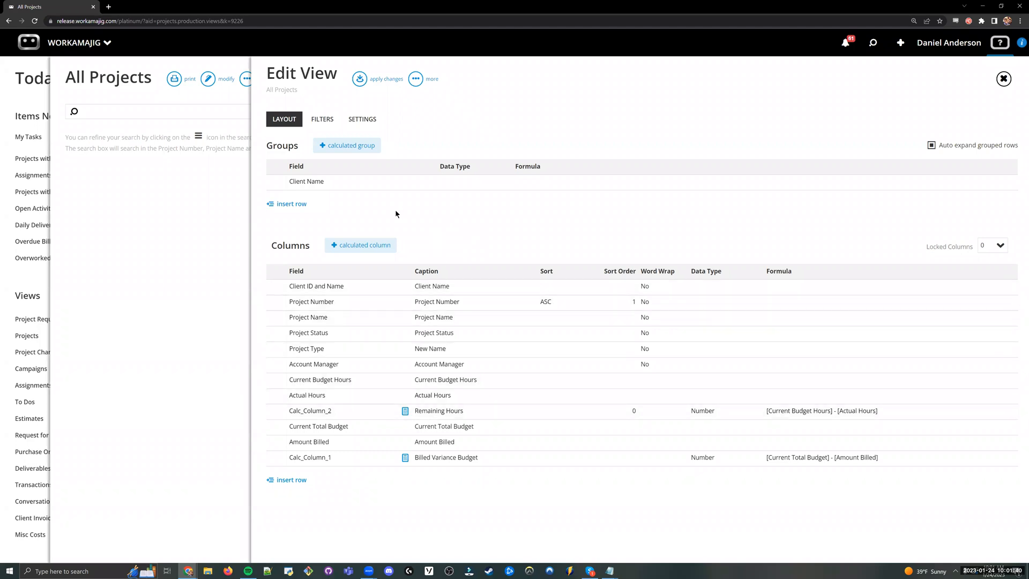
# Search a new calculated column's available fields for "remaini", clear the search, and close the calculated field without saving
pyautogui.click(840, 127)
pyautogui.write('rema')
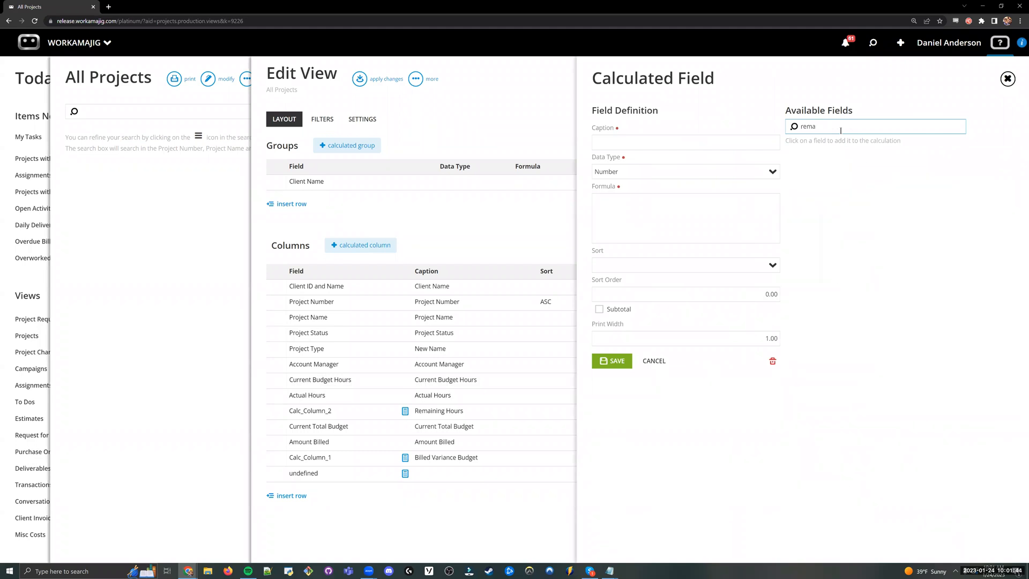
pyautogui.write('ini')
pyautogui.moveTo(840, 130); pyautogui.dragTo(788, 128)
pyautogui.press('BackSpace')
pyautogui.click(994, 84)
pyautogui.click(1008, 79)
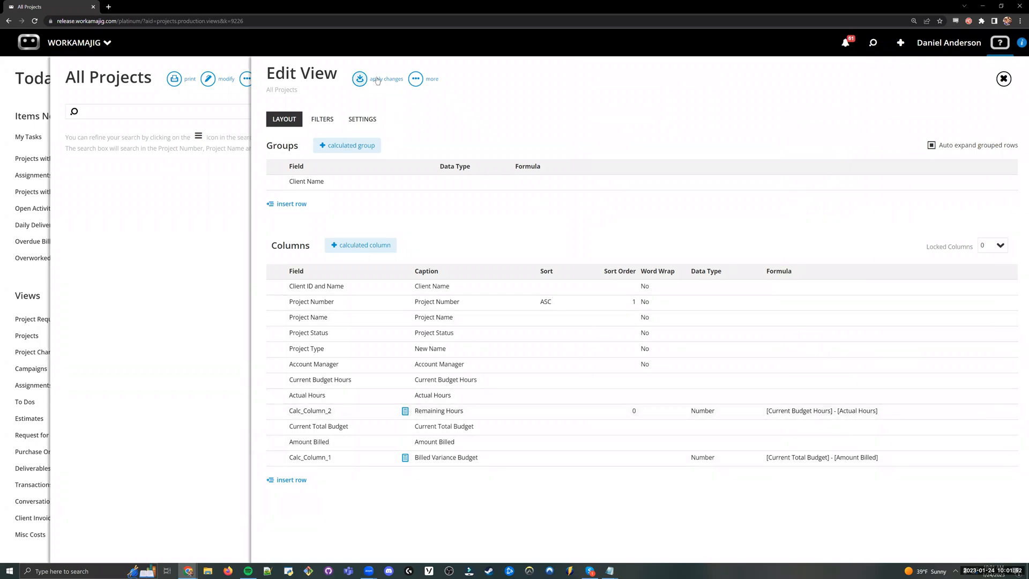
# Apply the column changes to the All Projects view and run its search without criteria
pyautogui.click(360, 79)
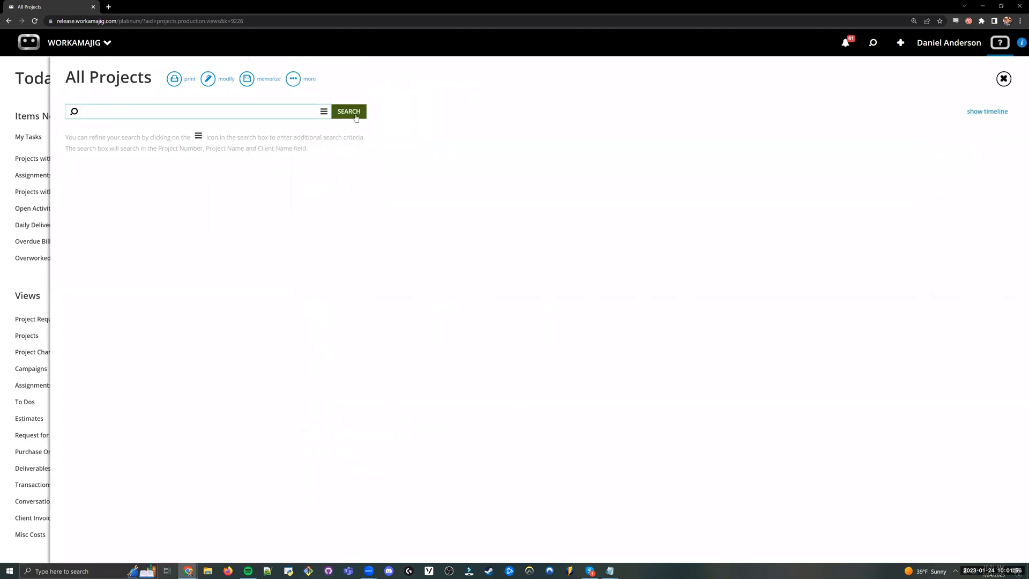
pyautogui.click(354, 114)
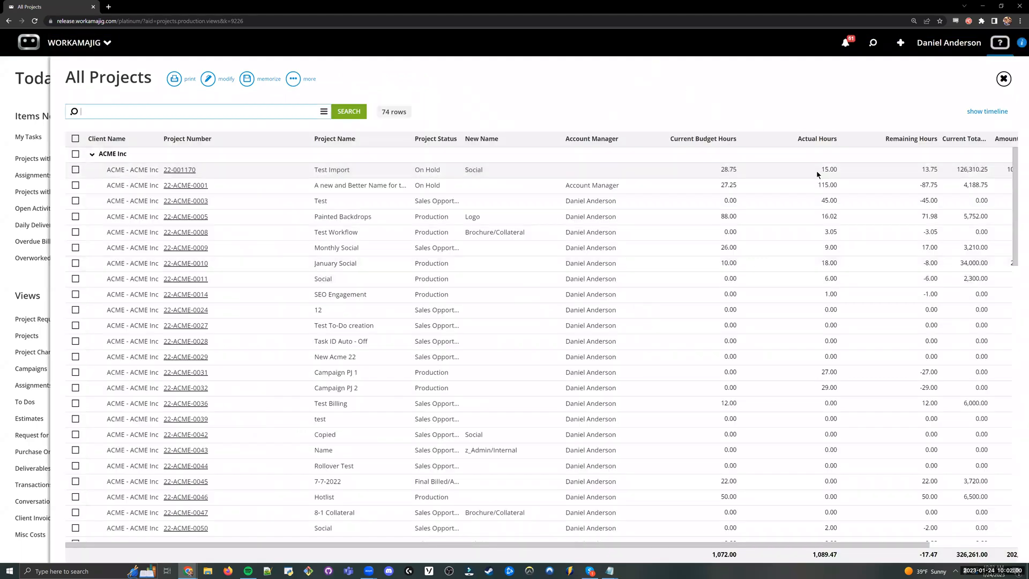
# Compare budgeted, actual and remaining hours for the first ACME Inc project, and collapse the ACME Inc group to check its subtotals
pyautogui.moveTo(740, 169); pyautogui.dragTo(718, 170)
pyautogui.moveTo(839, 170); pyautogui.dragTo(812, 169)
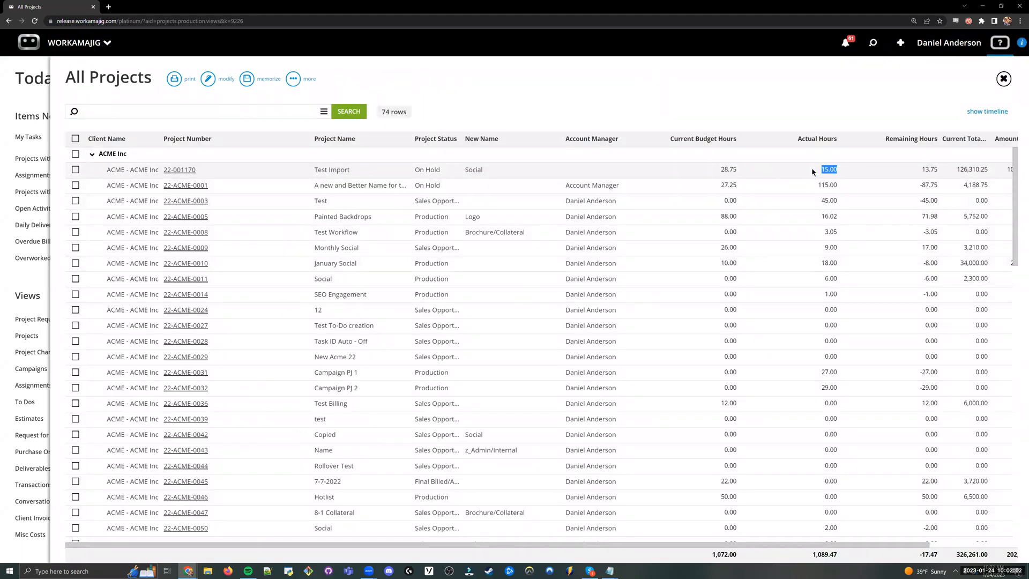
pyautogui.moveTo(941, 168); pyautogui.dragTo(920, 170)
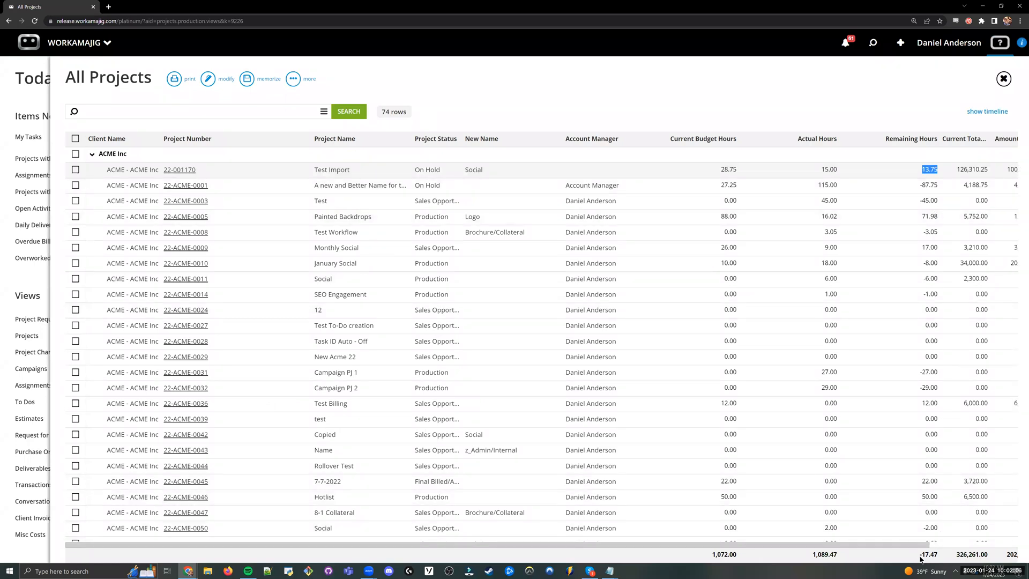
pyautogui.click(862, 100)
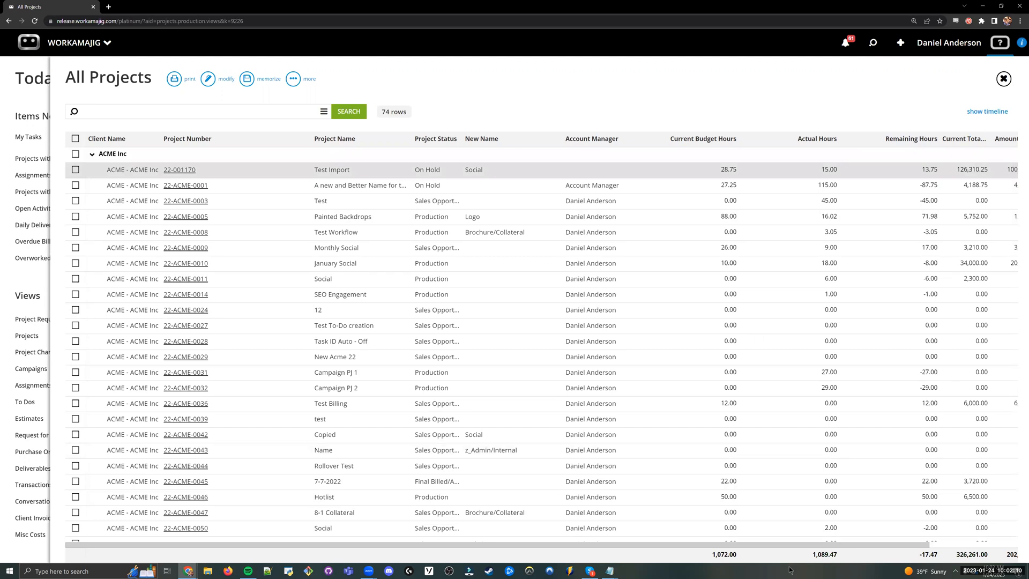
pyautogui.click(92, 155)
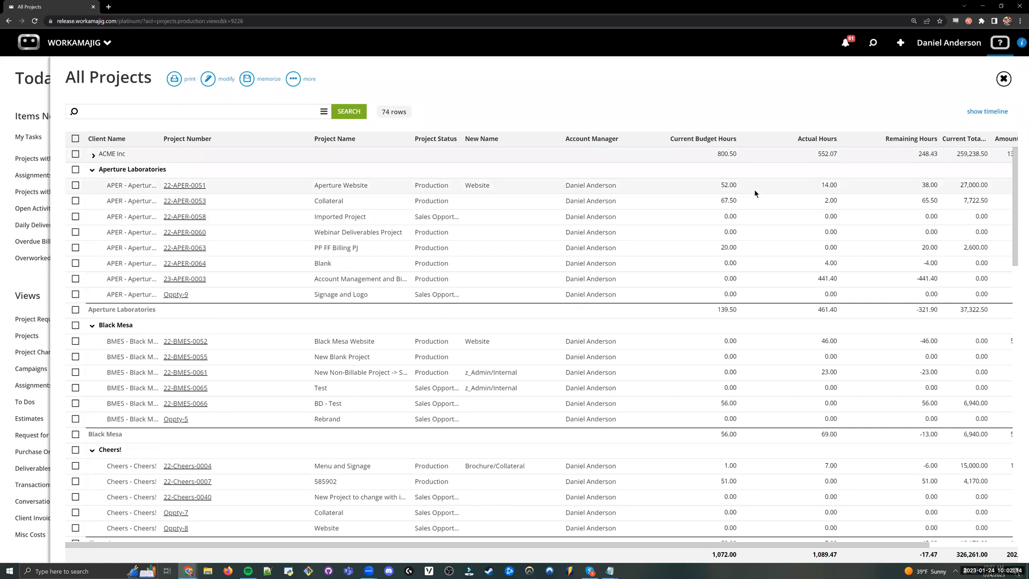
pyautogui.doubleClick(728, 153)
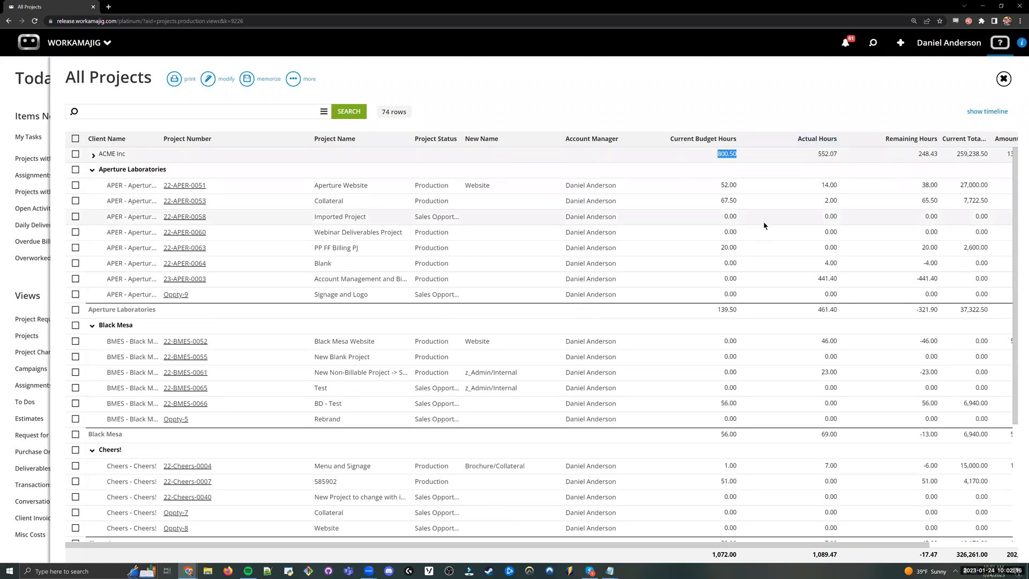
pyautogui.doubleClick(832, 154)
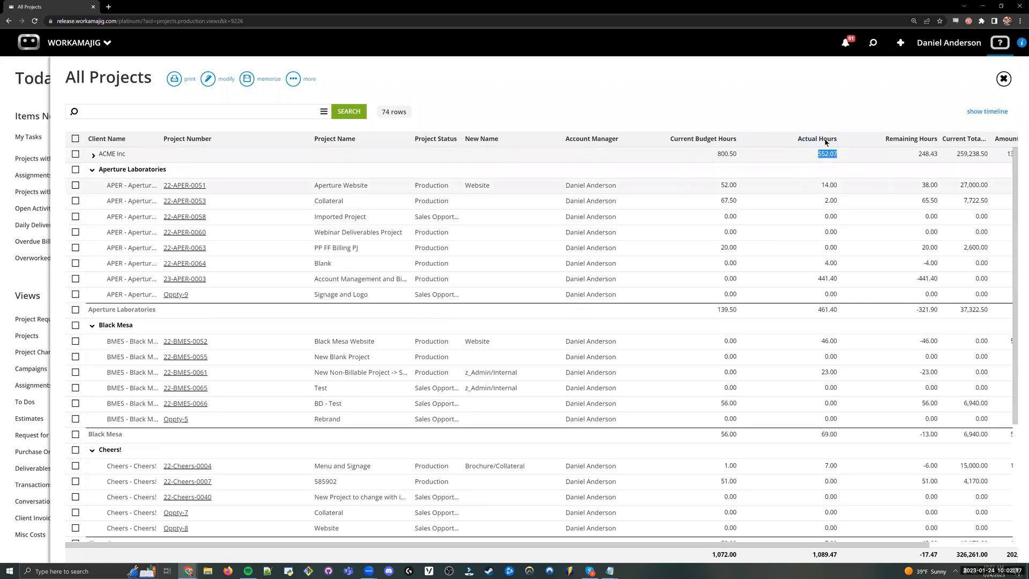
pyautogui.click(834, 111)
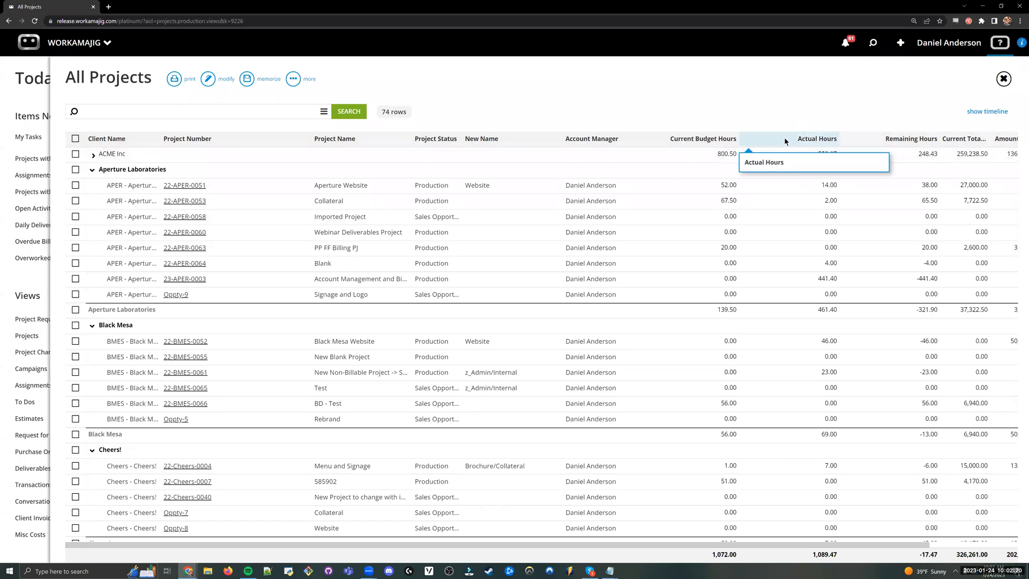
# Narrow the Actual Hours and Remaining Hours columns in the project list and memorize the view
pyautogui.moveTo(839, 140); pyautogui.dragTo(813, 143)
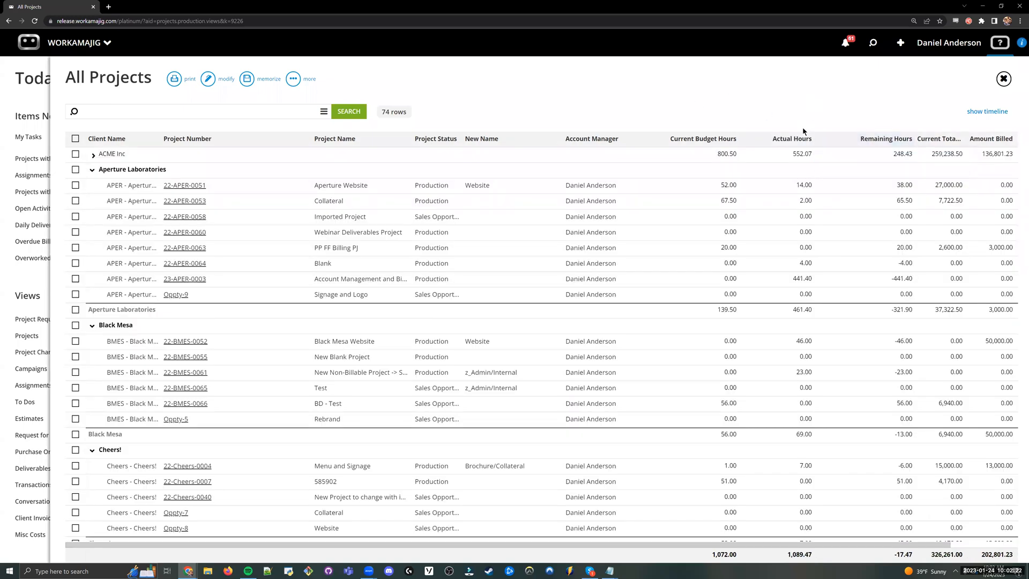
pyautogui.moveTo(914, 139); pyautogui.dragTo(888, 138)
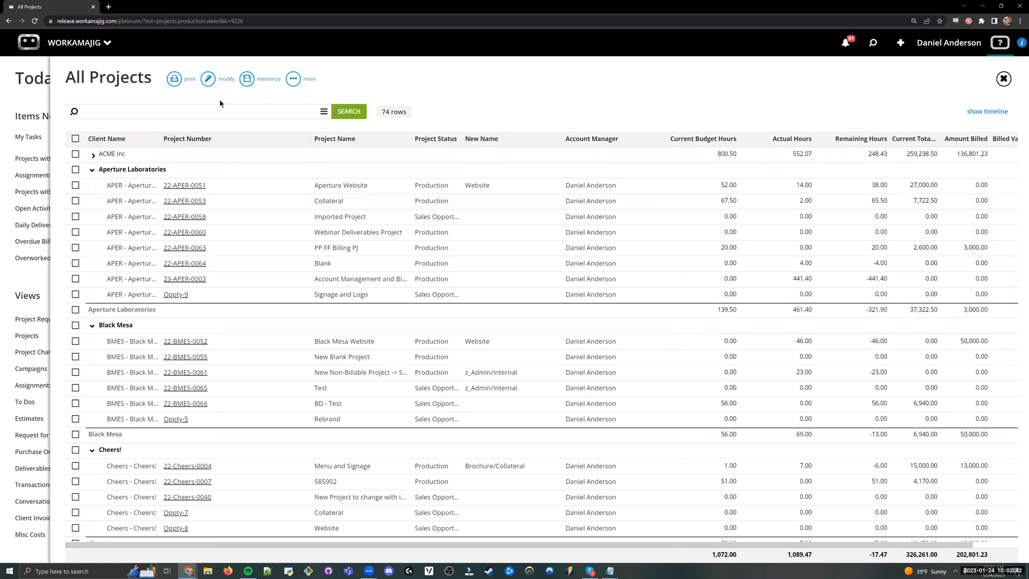
pyautogui.click(247, 78)
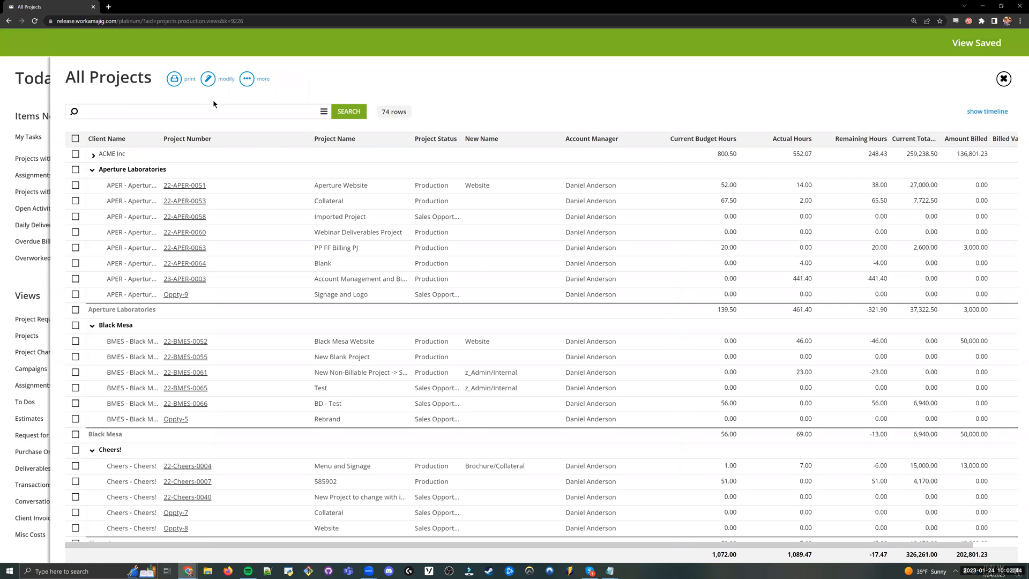
# Open the All Projects view for editing, leave it without making changes, and return to the Today - Project Manager page
pyautogui.click(208, 79)
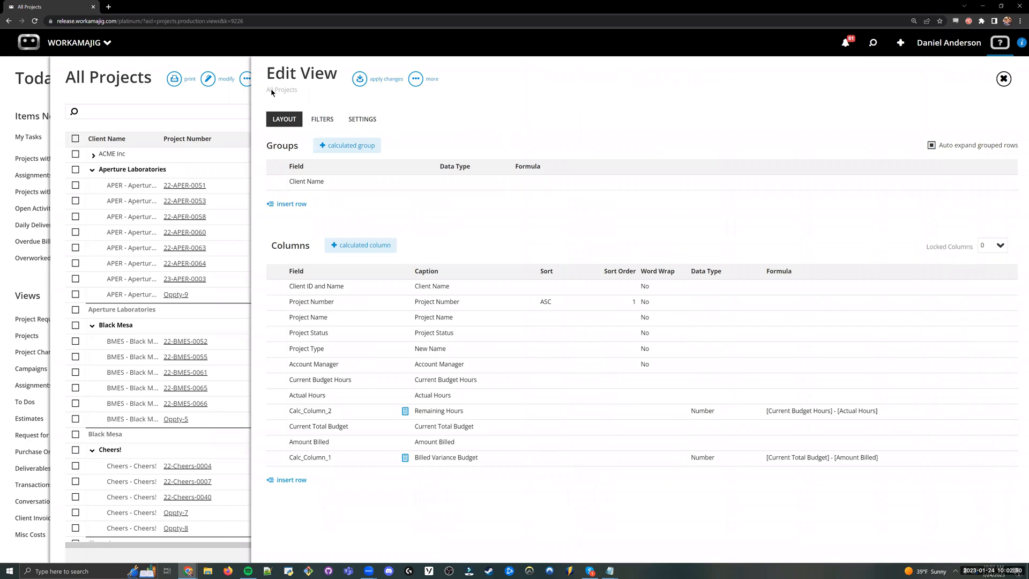
pyautogui.click(15, 144)
pyautogui.click(18, 187)
pyautogui.click(954, 43)
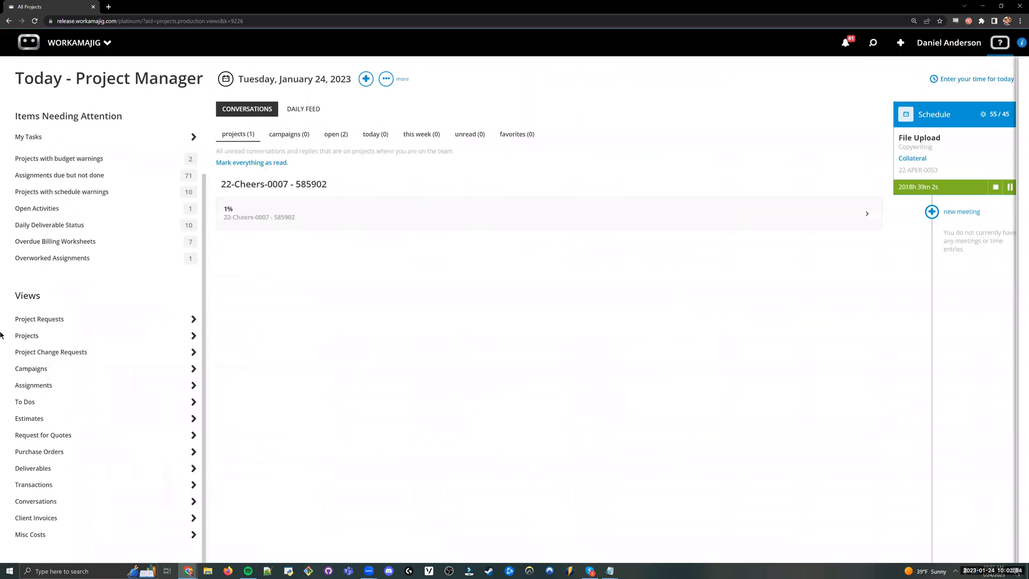
# Open the All Projects view from the Projects views and make a copy of it
pyautogui.click(73, 337)
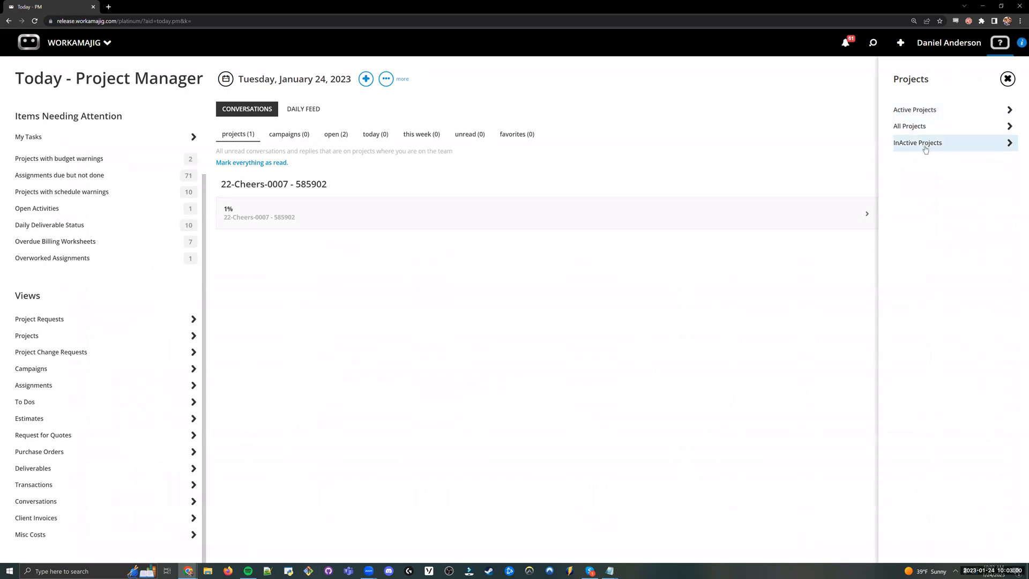
pyautogui.click(926, 127)
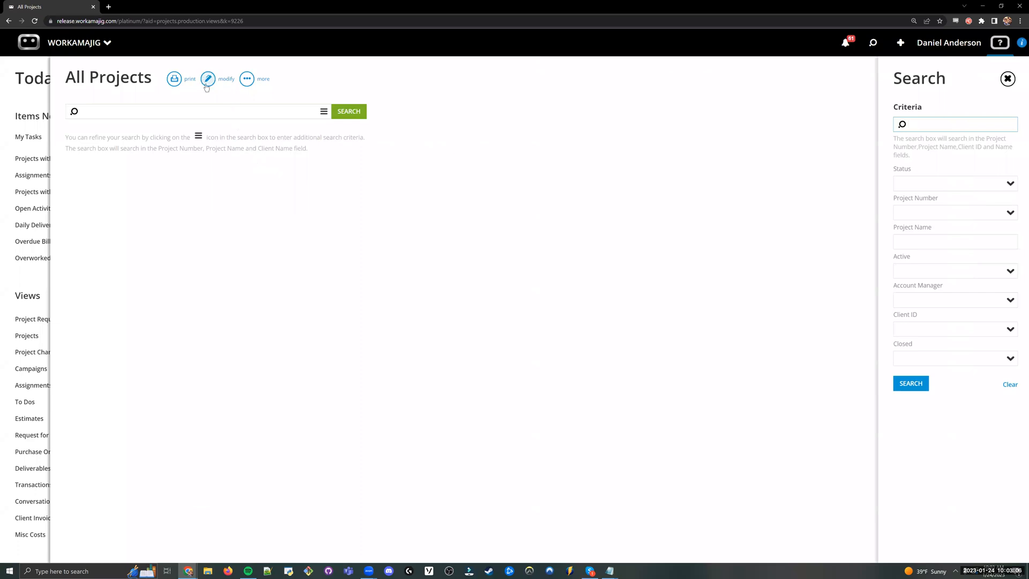
pyautogui.click(217, 83)
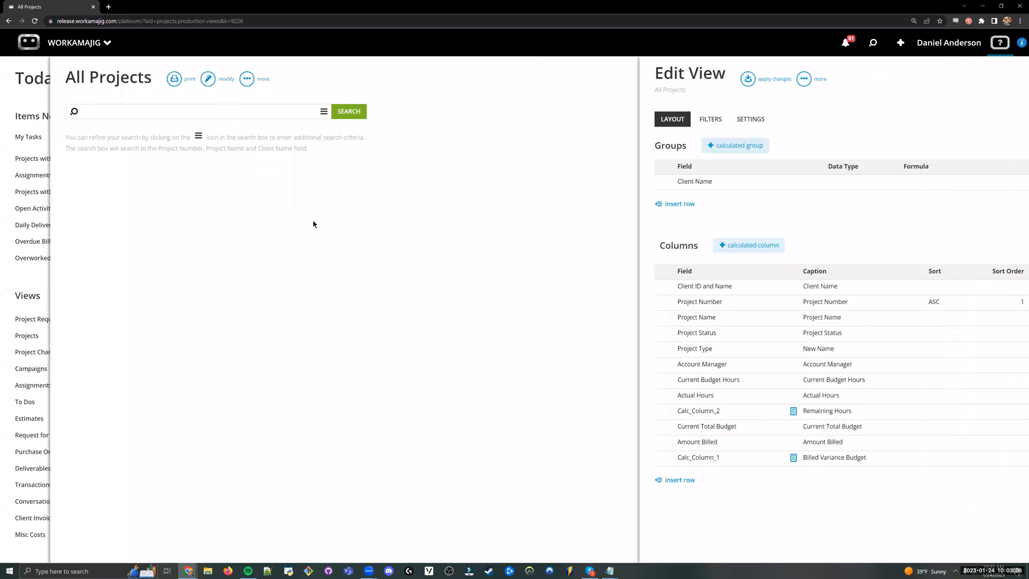
pyautogui.click(416, 81)
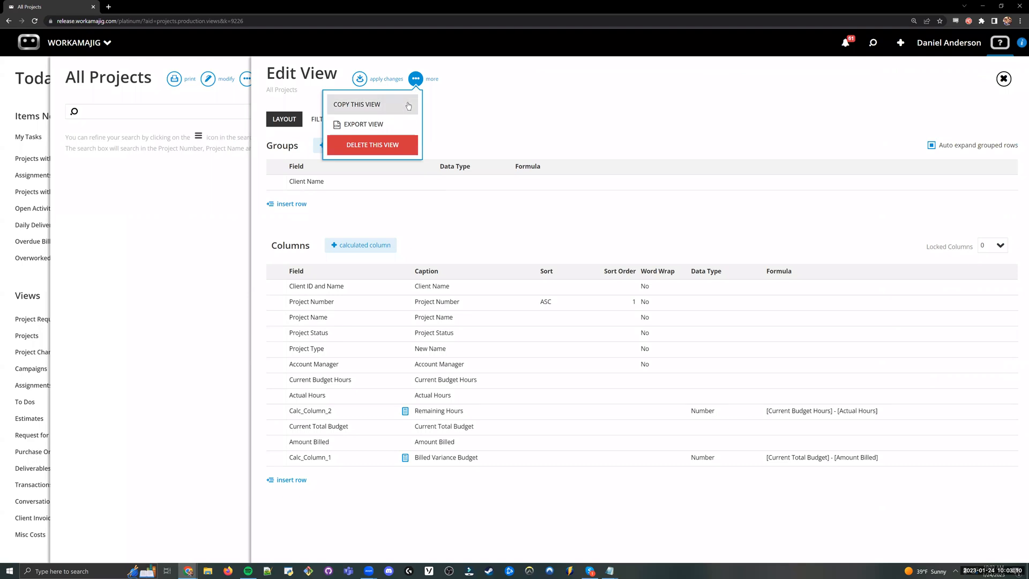
pyautogui.click(371, 106)
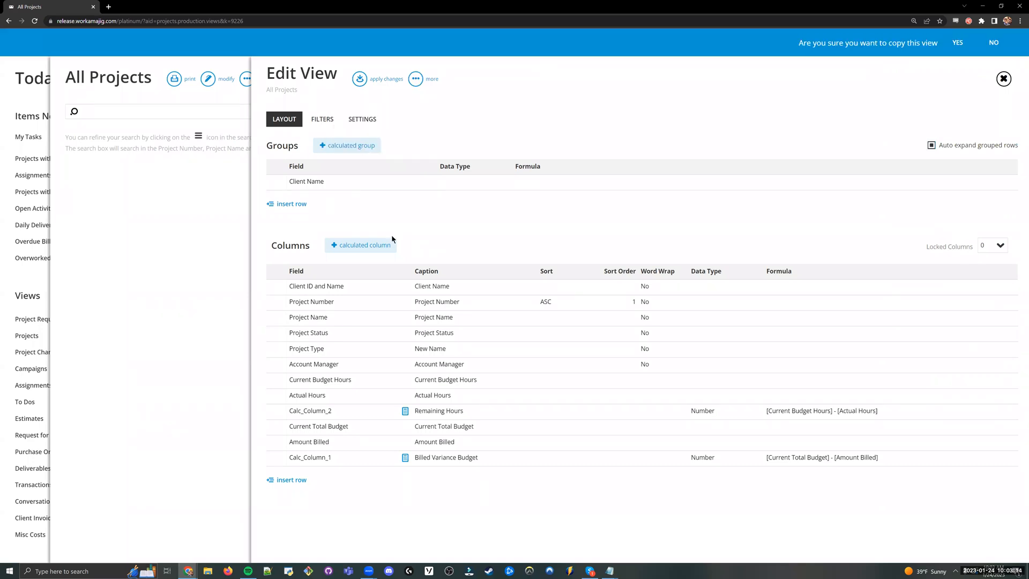
pyautogui.click(953, 42)
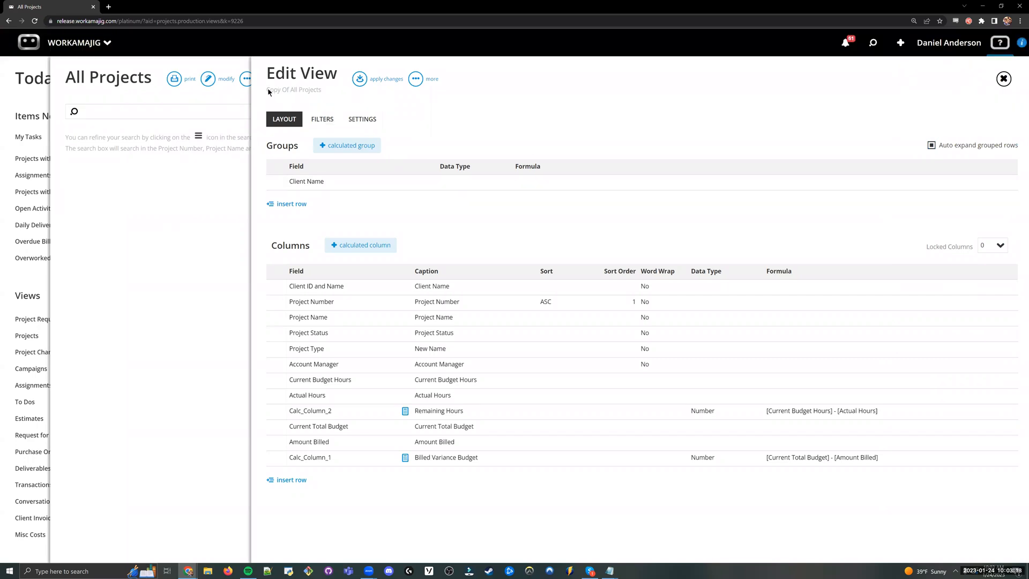
# Set both the report name and the title of the copied view to Projects by Client
pyautogui.moveTo(317, 96); pyautogui.dragTo(322, 95)
pyautogui.click(362, 119)
pyautogui.click(294, 158)
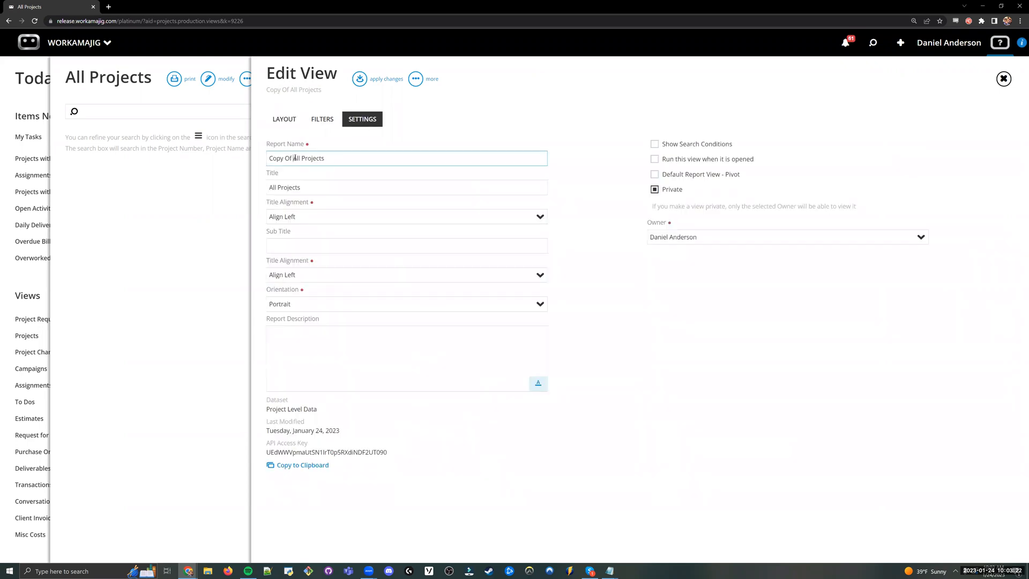
pyautogui.moveTo(267, 158); pyautogui.dragTo(292, 158)
pyautogui.click(302, 158)
pyautogui.hotkey('ctrl', 'shift', 'Left')
pyautogui.hotkey('ctrl', 'shift', 'Left')
pyautogui.hotkey('ctrl', 'shift', 'Left')
pyautogui.press('BackSpace')
pyautogui.write('by Client')
pyautogui.click(342, 169)
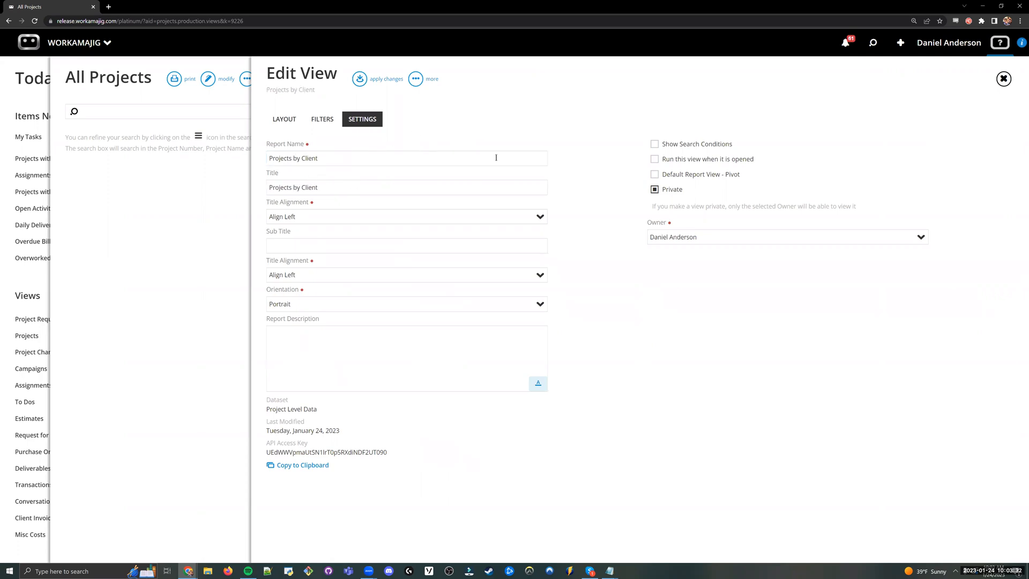
# Turn off the Private setting for the Projects by Client view and apply the changes
pyautogui.click(664, 191)
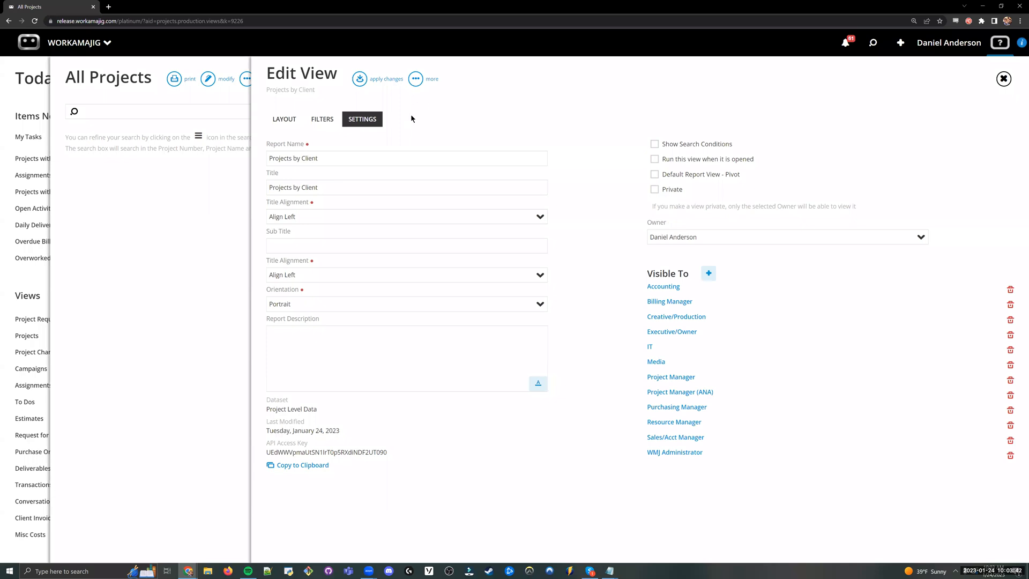
pyautogui.click(359, 79)
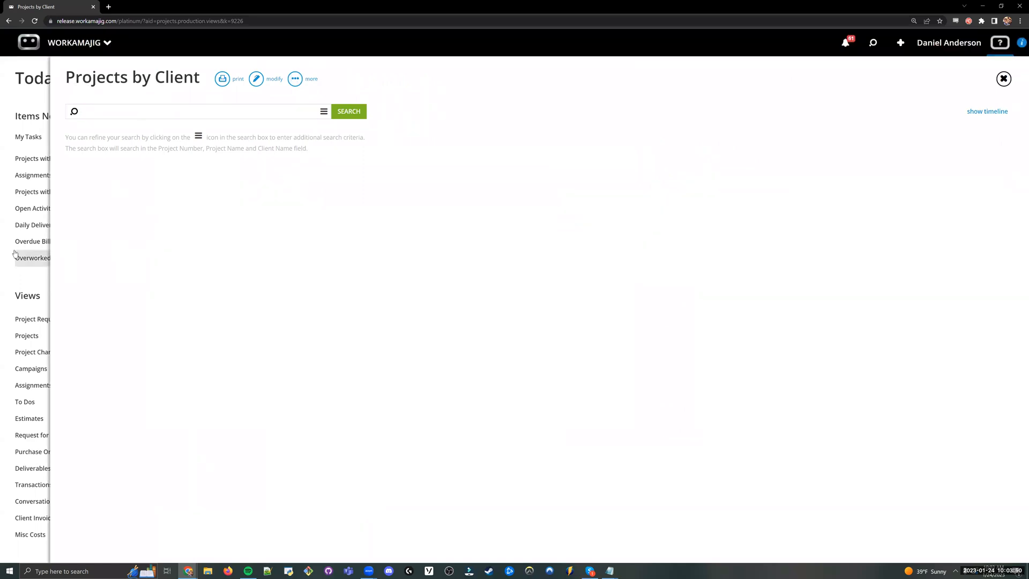
# Return to the Today - Project Manager page and check the Projects views list for the Projects by Client view
pyautogui.click(37, 320)
pyautogui.click(161, 342)
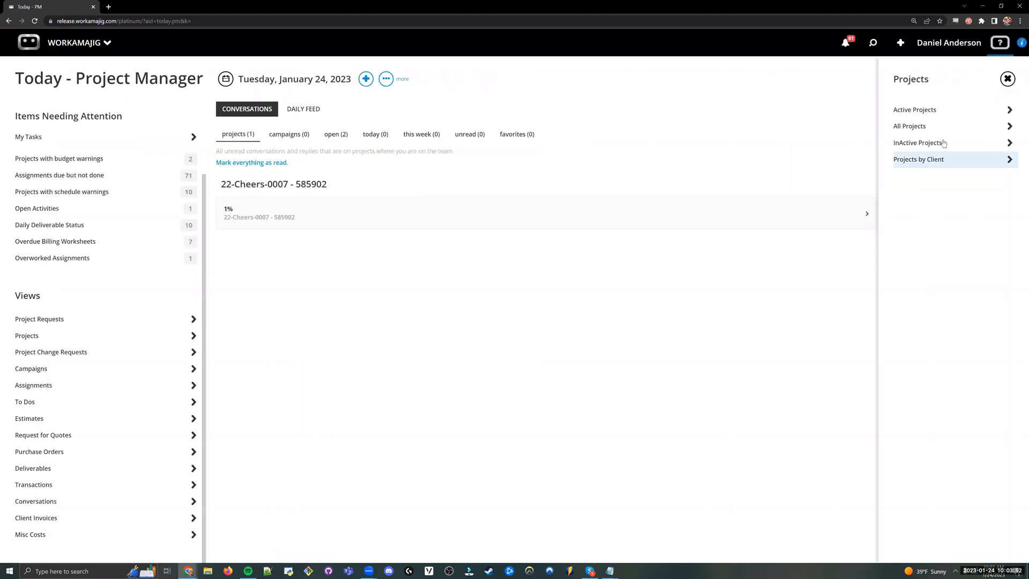
pyautogui.click(919, 159)
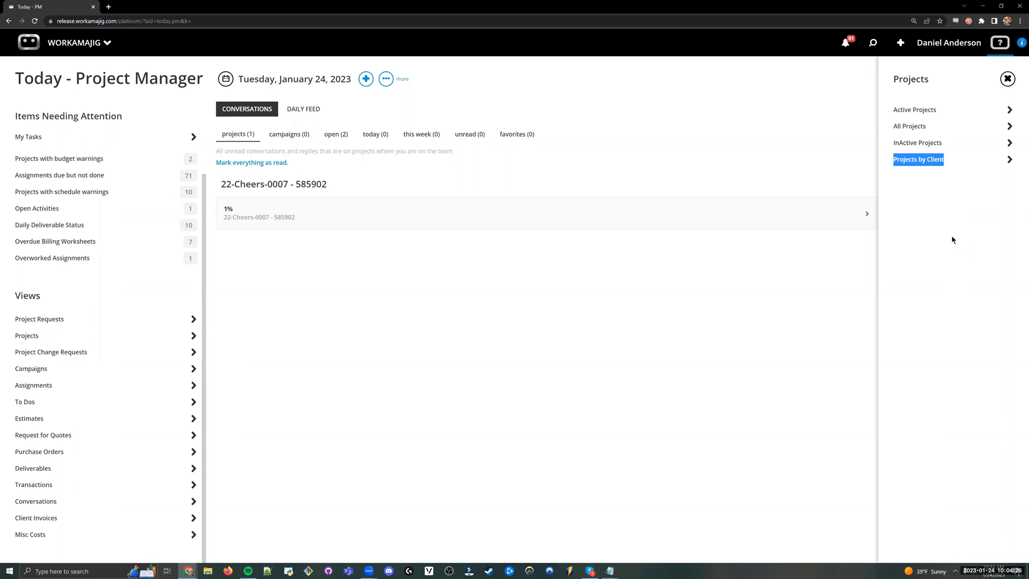
pyautogui.click(951, 237)
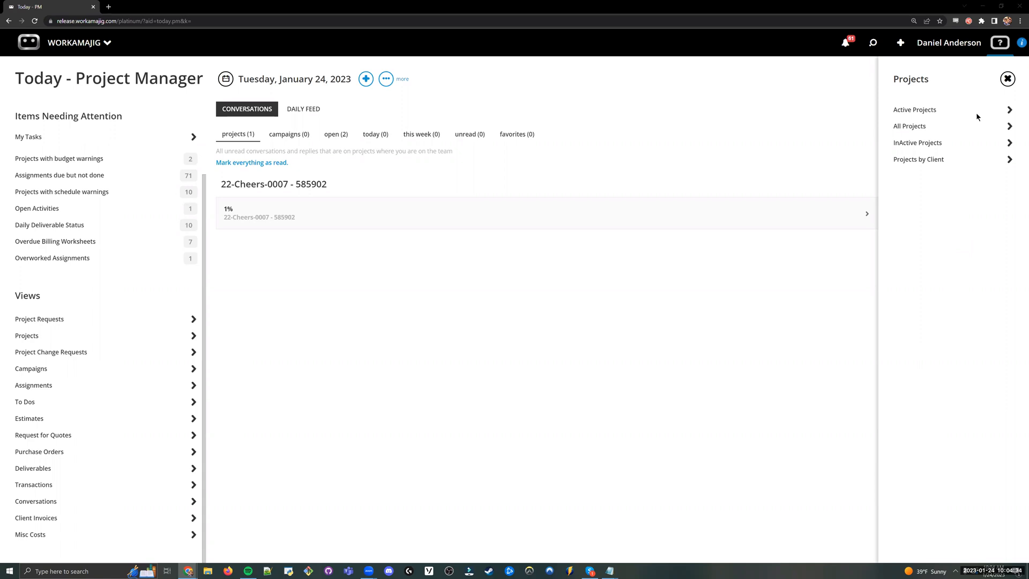
pyautogui.click(650, 148)
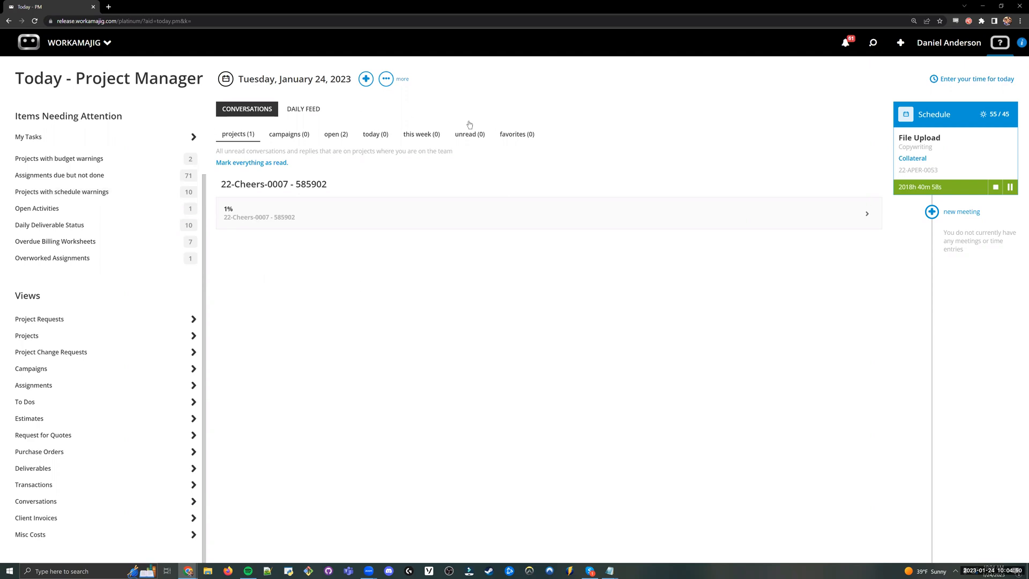
pyautogui.moveTo(52, 297); pyautogui.dragTo(13, 296)
pyautogui.click(42, 340)
pyautogui.doubleClick(42, 339)
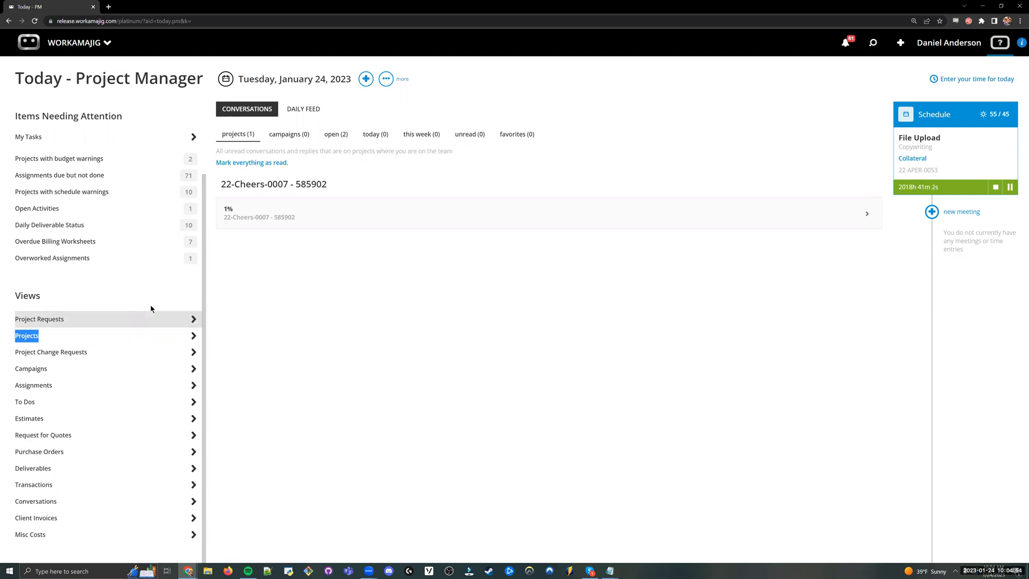
# Switch to the Today - Billing page, look over the available Client Invoices views, and close the list
pyautogui.click(94, 53)
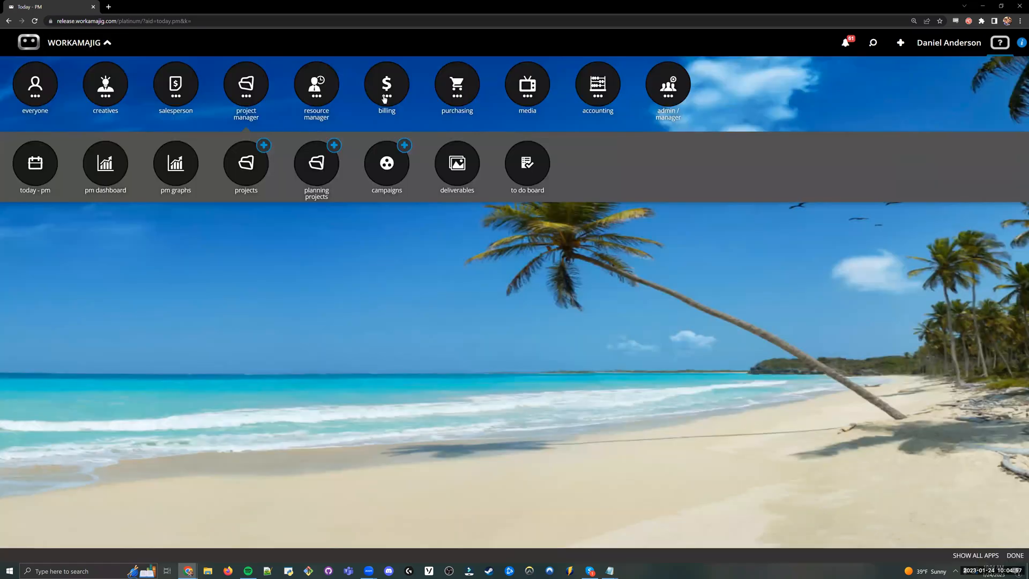
pyautogui.click(384, 91)
pyautogui.click(35, 166)
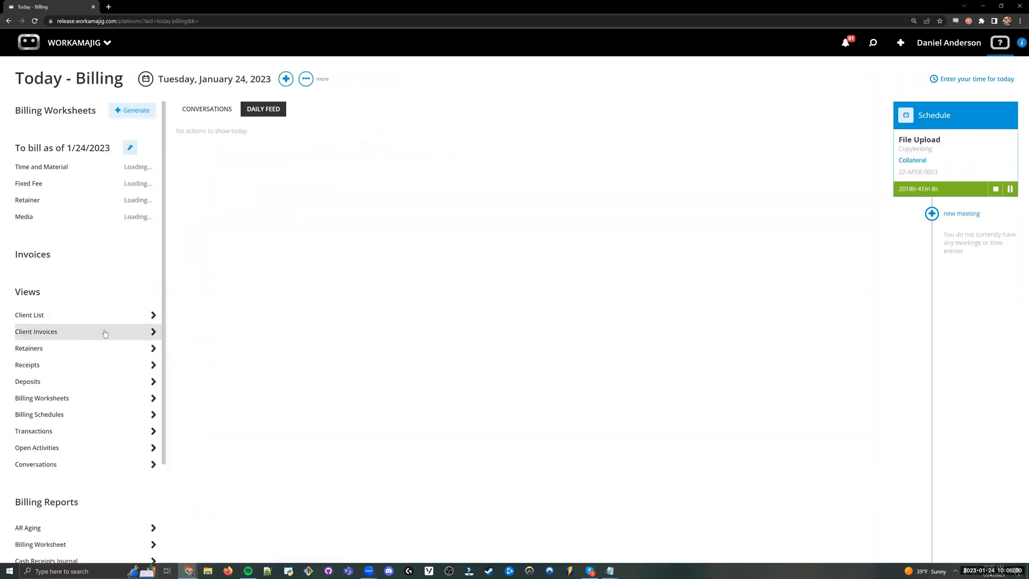
pyautogui.doubleClick(92, 337)
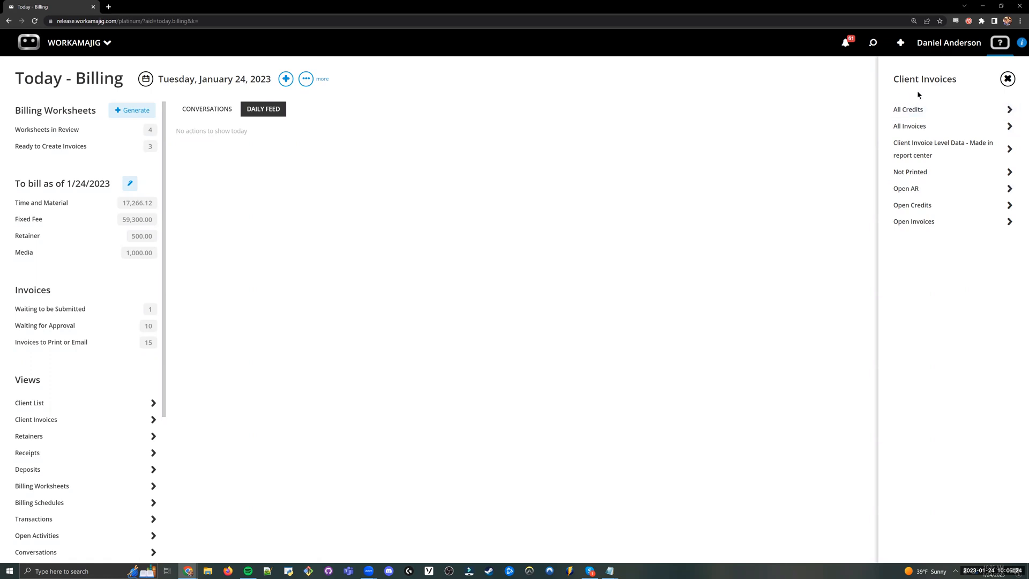
pyautogui.moveTo(956, 81); pyautogui.dragTo(903, 87)
pyautogui.click(903, 87)
pyautogui.click(733, 151)
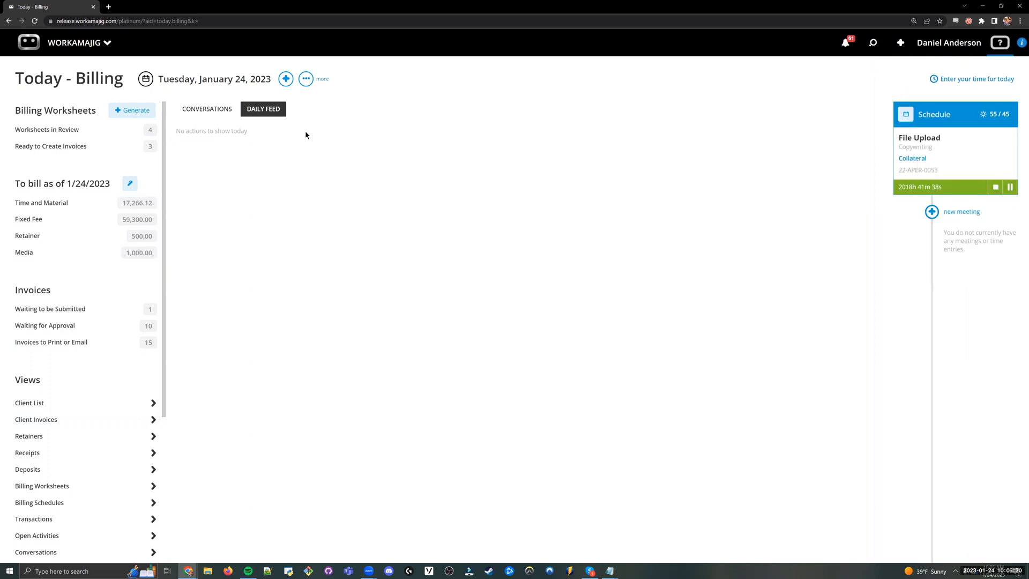
# Open the report center and examine the standard report categories, including Financial Reports and Traffic Reports
pyautogui.click(70, 46)
pyautogui.click(44, 104)
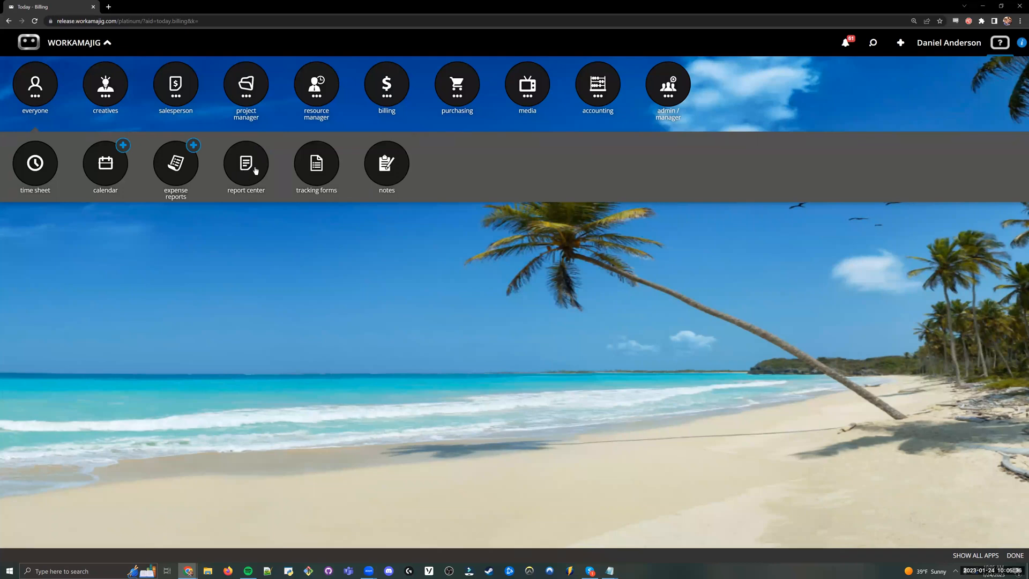
pyautogui.click(254, 200)
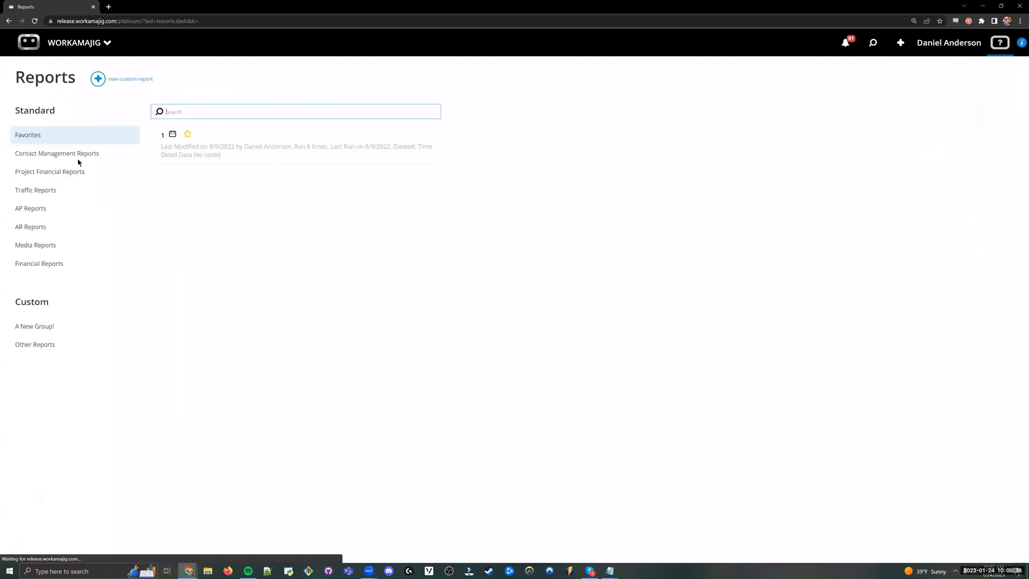
pyautogui.moveTo(75, 105); pyautogui.dragTo(14, 109)
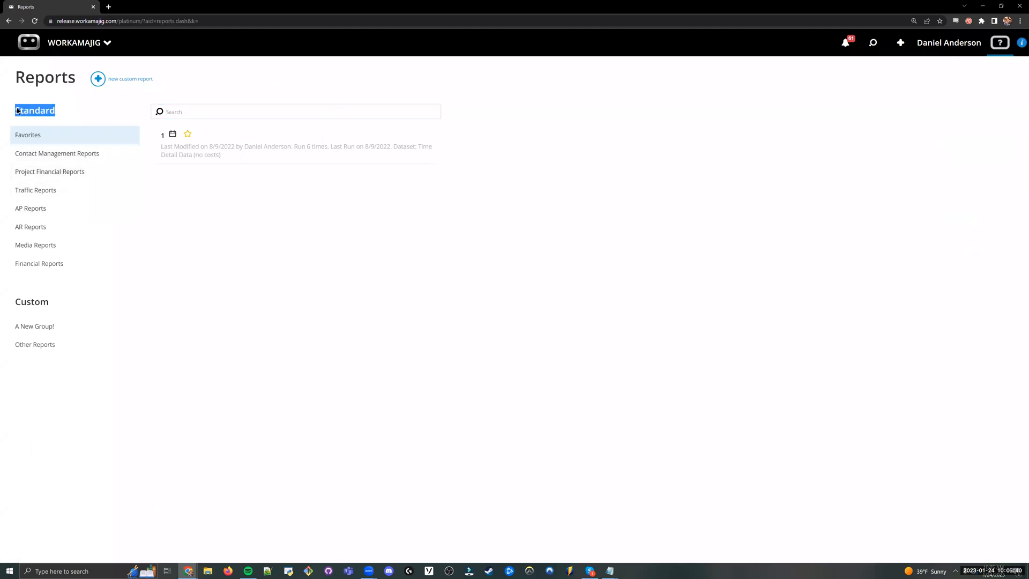
pyautogui.click(202, 256)
pyautogui.moveTo(77, 266); pyautogui.dragTo(12, 264)
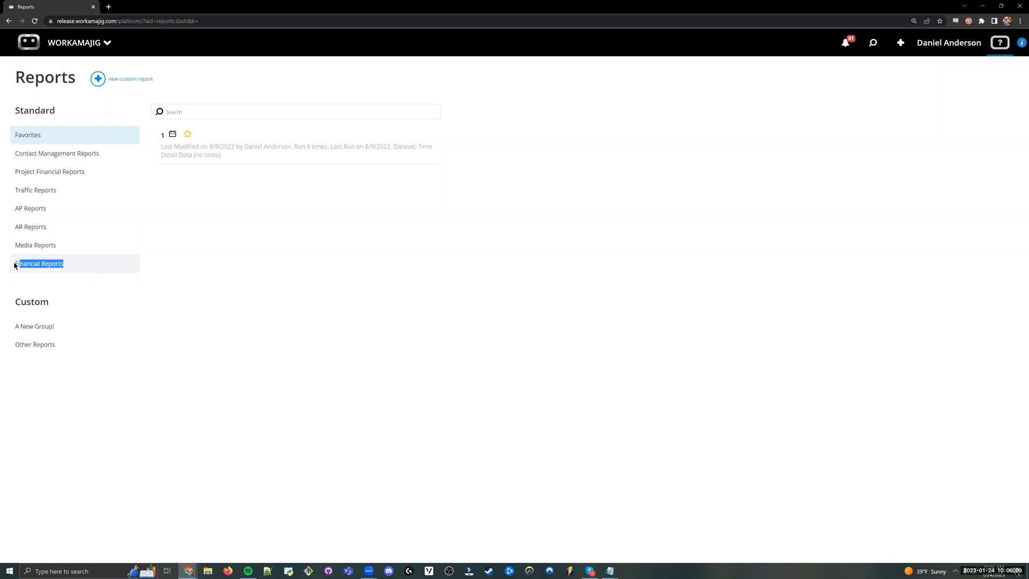
pyautogui.click(132, 294)
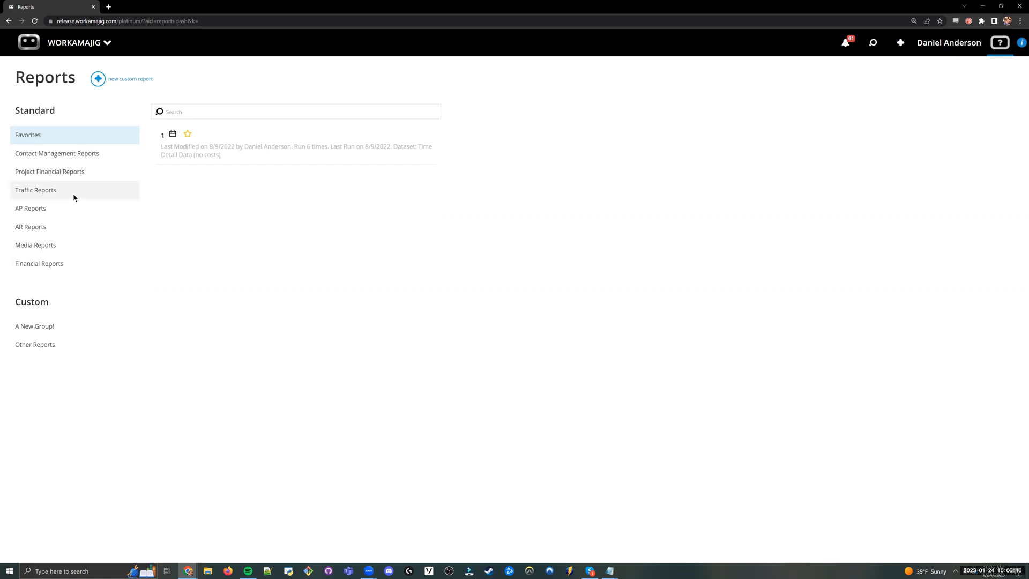
pyautogui.moveTo(73, 194); pyautogui.dragTo(12, 191)
pyautogui.click(60, 285)
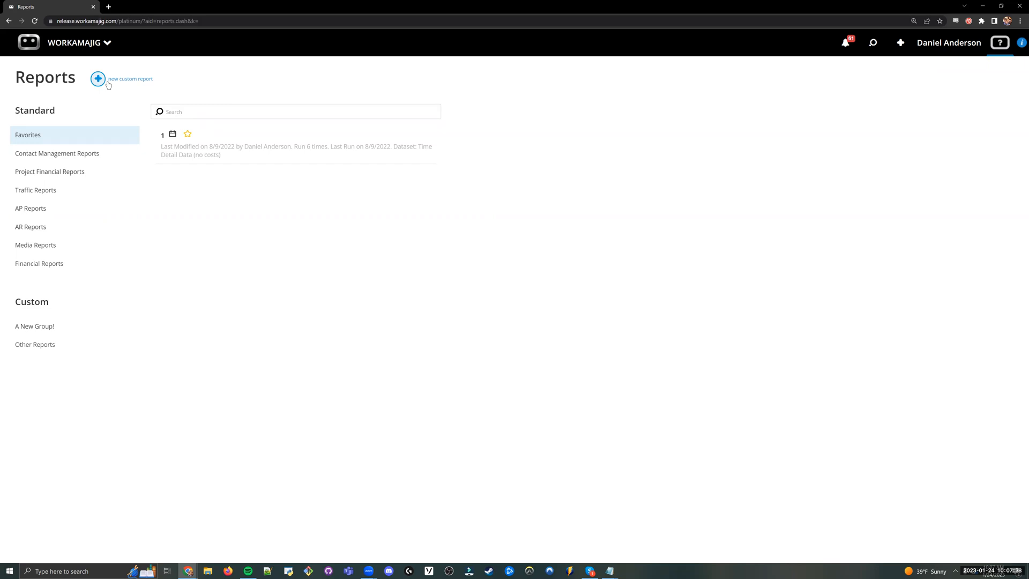
# Start a new custom report and examine the available datasets, beginning with the Contact Management group
pyautogui.click(108, 84)
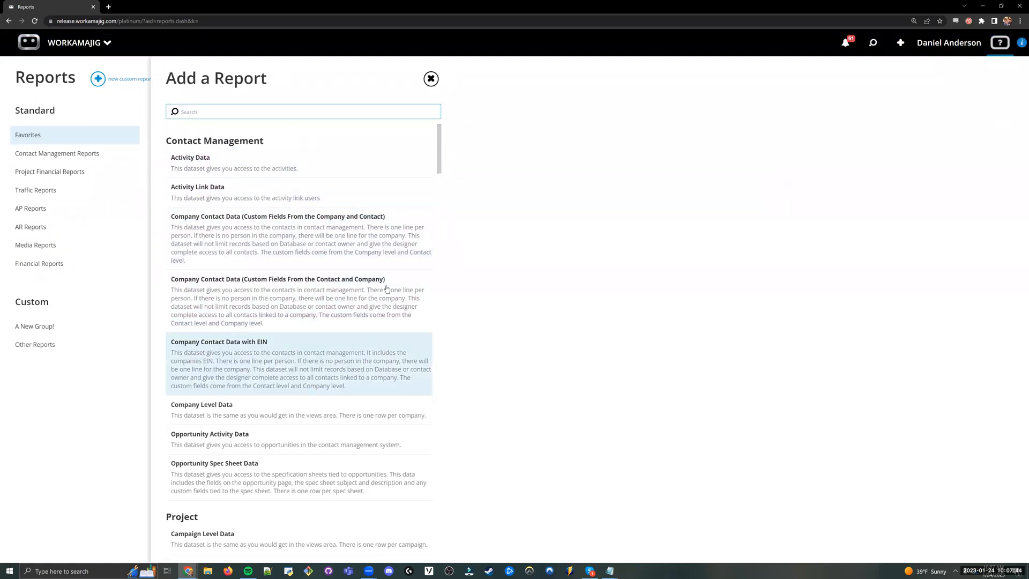
pyautogui.moveTo(266, 140); pyautogui.dragTo(166, 141)
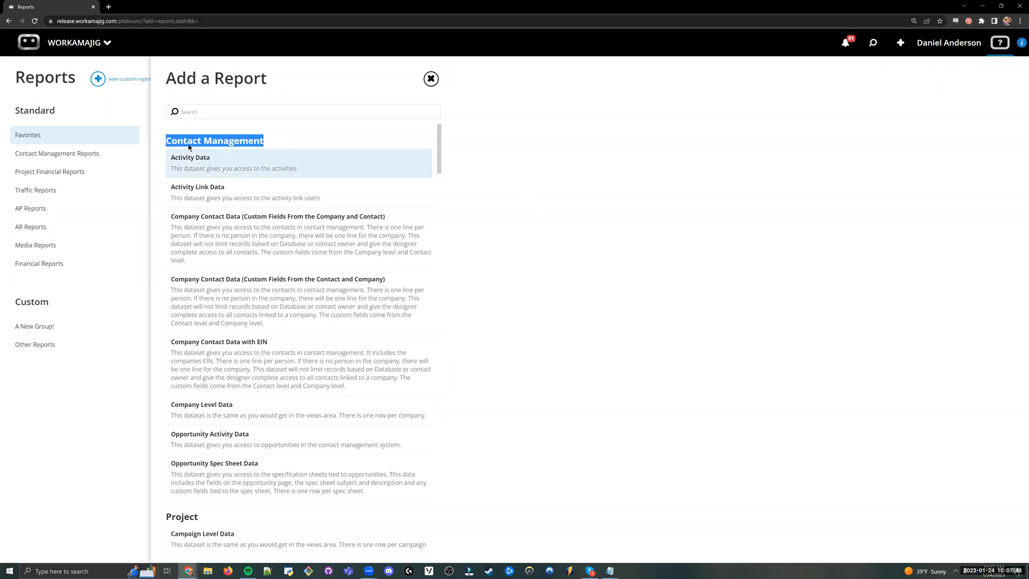
# Review the dataset categories offered for a new report, including Project and Traffic
pyautogui.moveTo(198, 517); pyautogui.dragTo(167, 517)
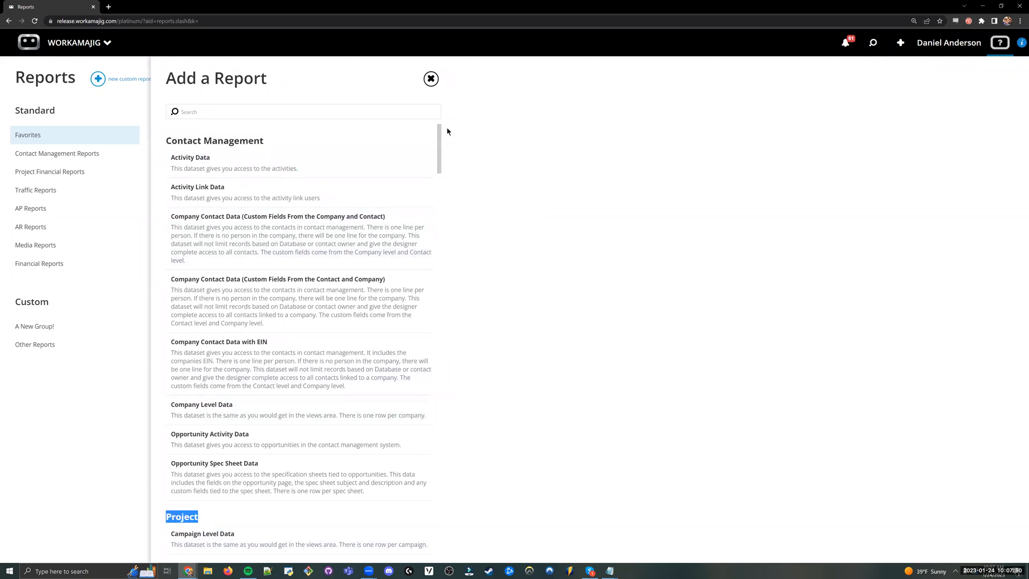
pyautogui.moveTo(438, 160); pyautogui.dragTo(439, 293)
pyautogui.moveTo(201, 242); pyautogui.dragTo(165, 241)
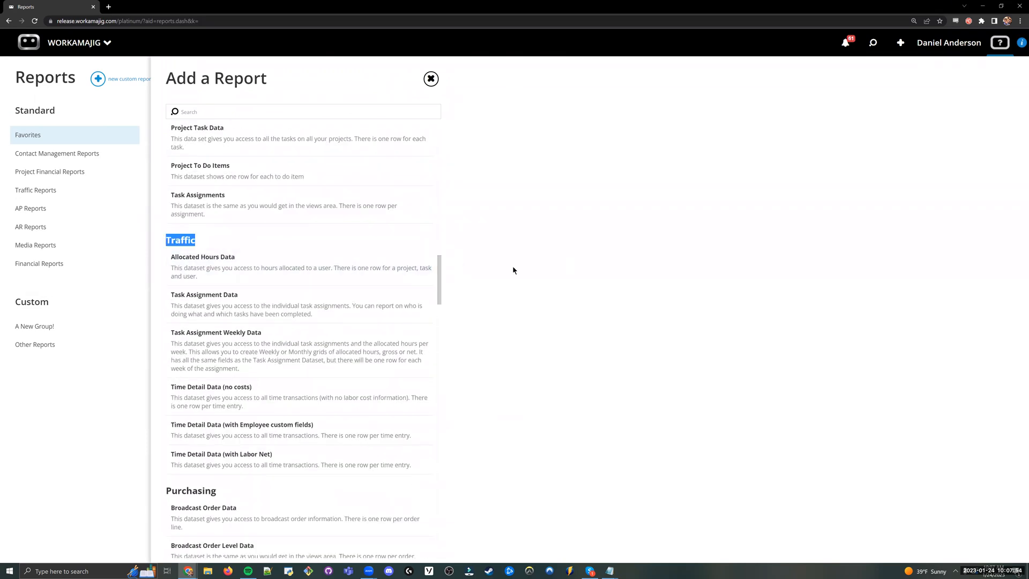
pyautogui.moveTo(441, 270)
pyautogui.mouseDown()
pyautogui.moveTo(440, 295)
pyautogui.moveTo(441, 257)
pyautogui.mouseUp()
# Search the report datasets for "Project" and look through the matching datasets
pyautogui.click(379, 110)
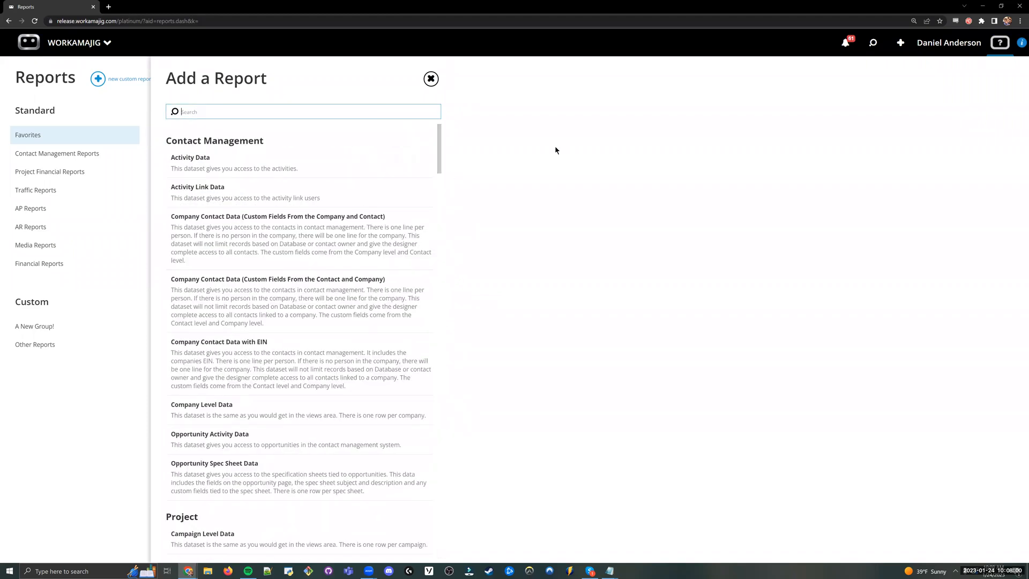
pyautogui.write('Project')
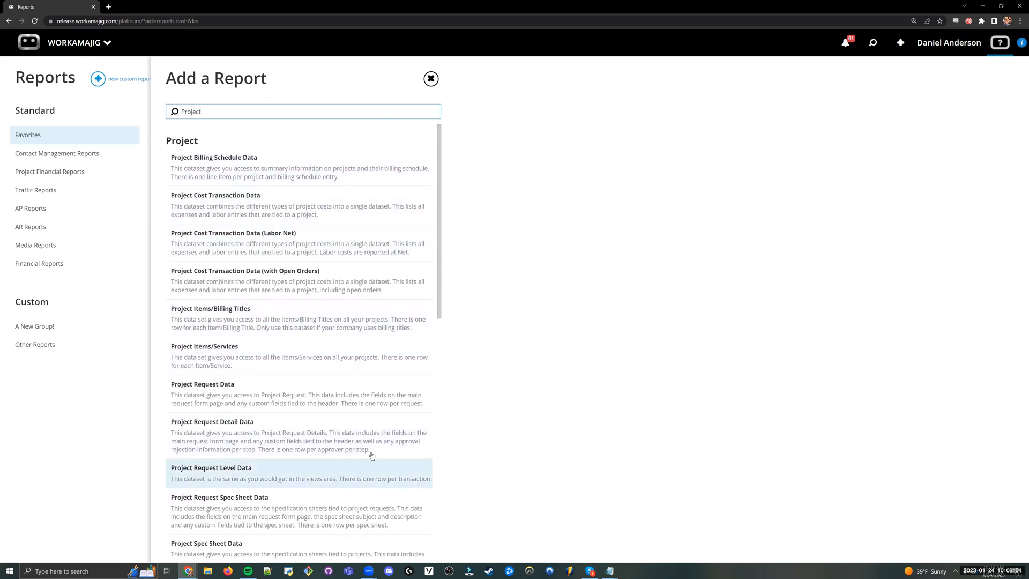
pyautogui.scroll(-1, 439, 214)
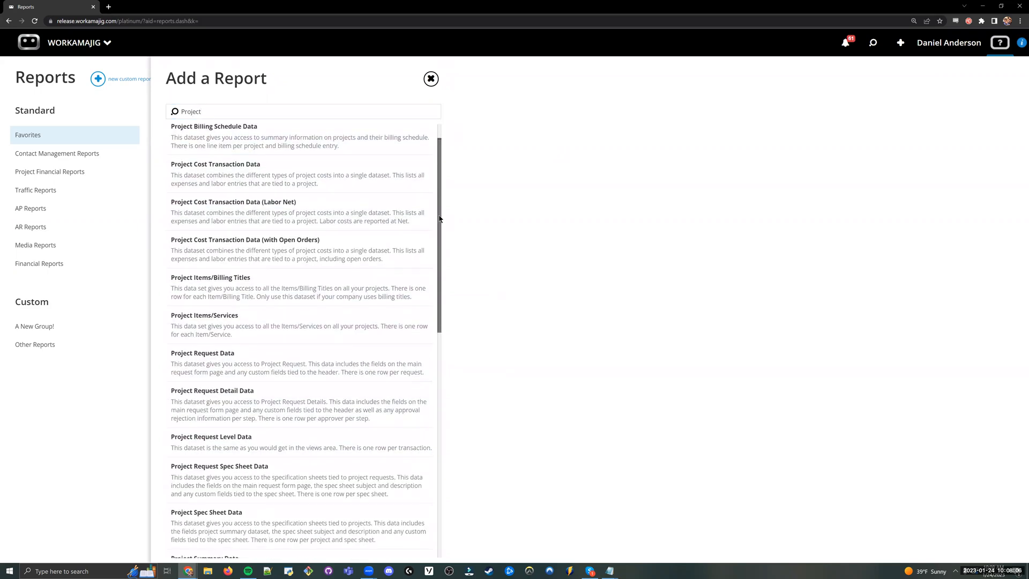
pyautogui.scroll(-4, 444, 257)
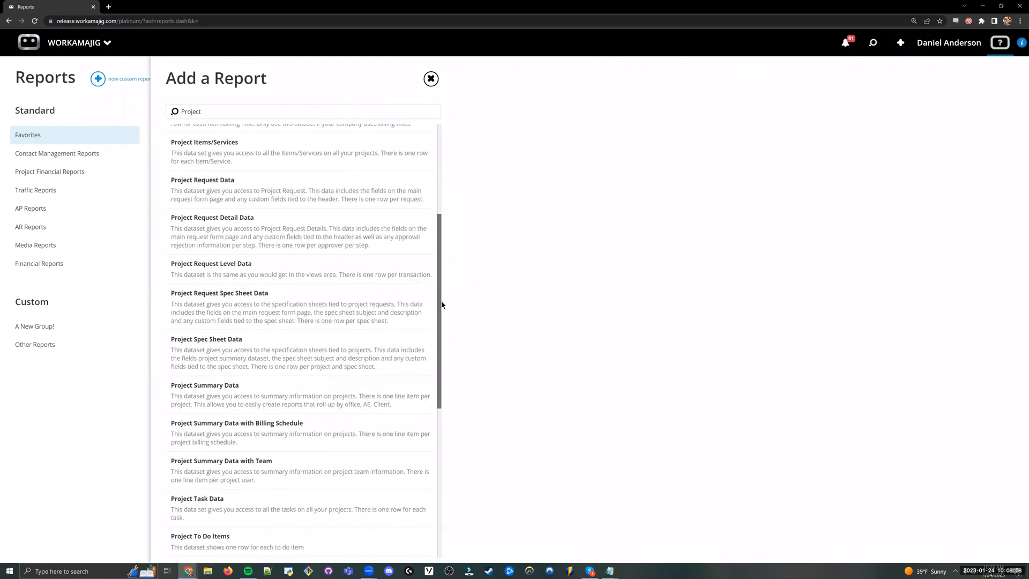
pyautogui.scroll(5, 443, 320)
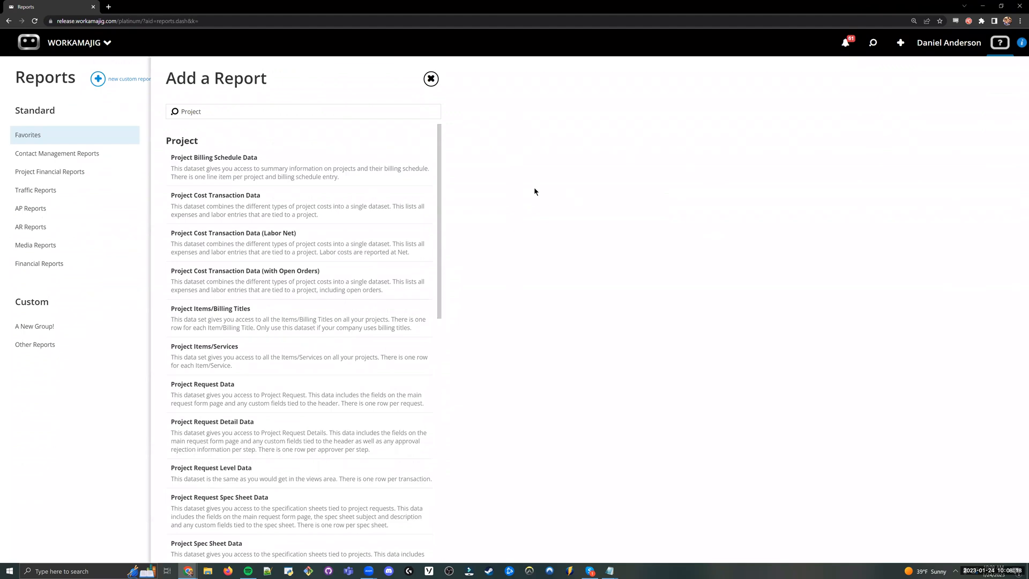
# Examine the name of the Project Billing Schedule Data dataset and what one line item represents in its description
pyautogui.click(172, 159)
pyautogui.moveTo(172, 158); pyautogui.dragTo(259, 159)
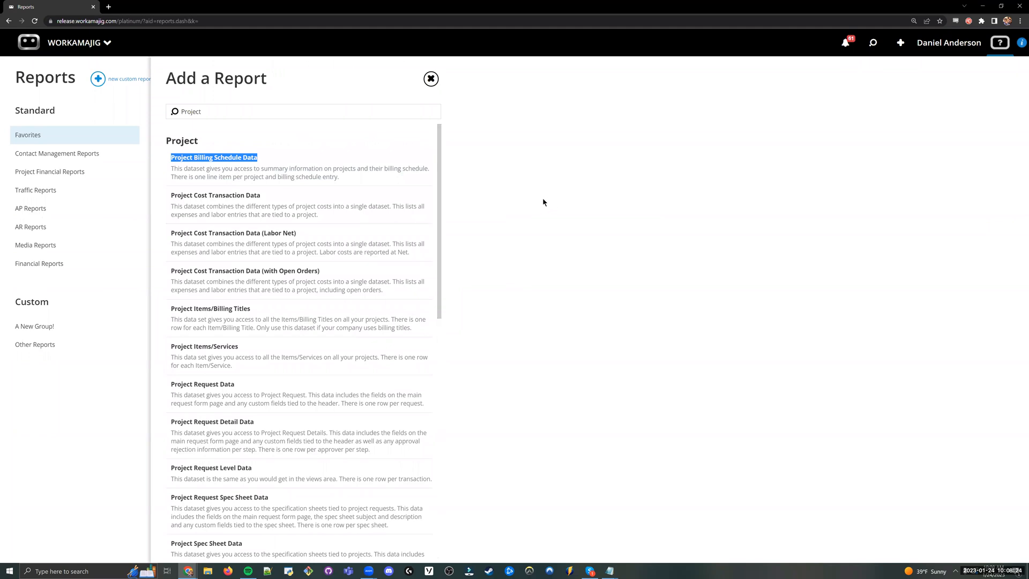
pyautogui.click(360, 89)
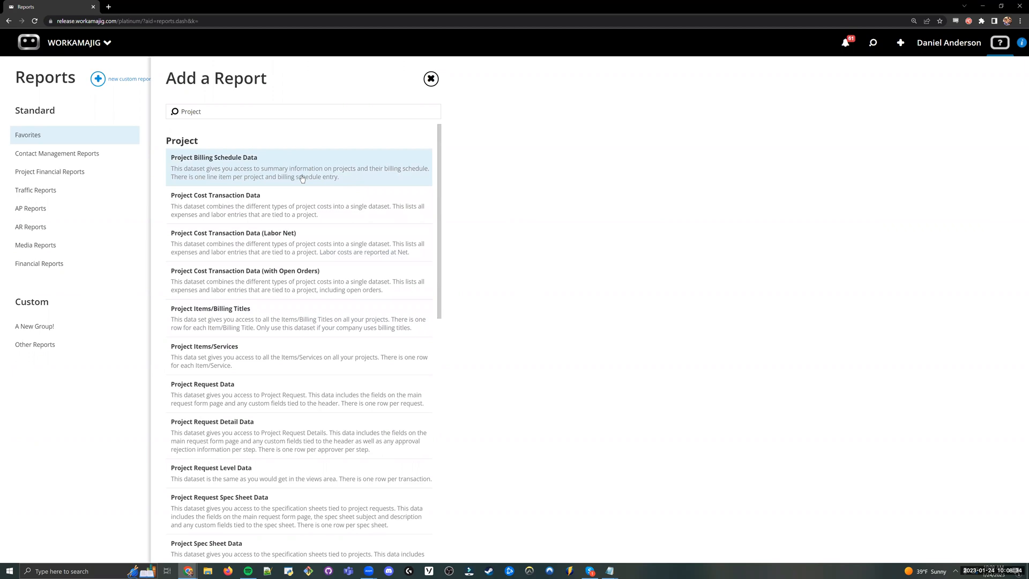
pyautogui.click(195, 181)
pyautogui.moveTo(196, 181); pyautogui.dragTo(339, 180)
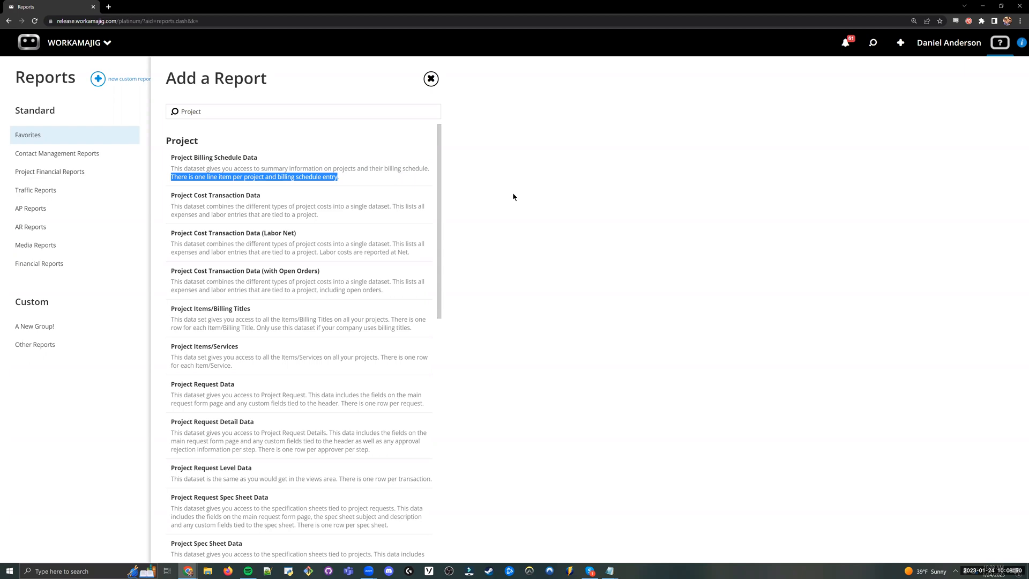
# Clear the dataset search and search for "time" instead
pyautogui.moveTo(247, 111); pyautogui.dragTo(168, 118)
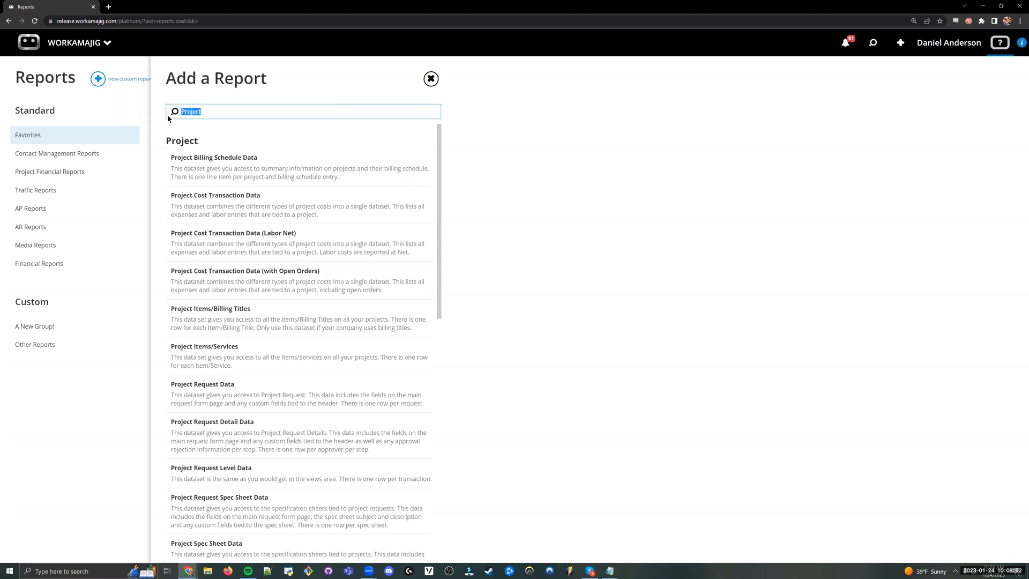
pyautogui.press('BackSpace')
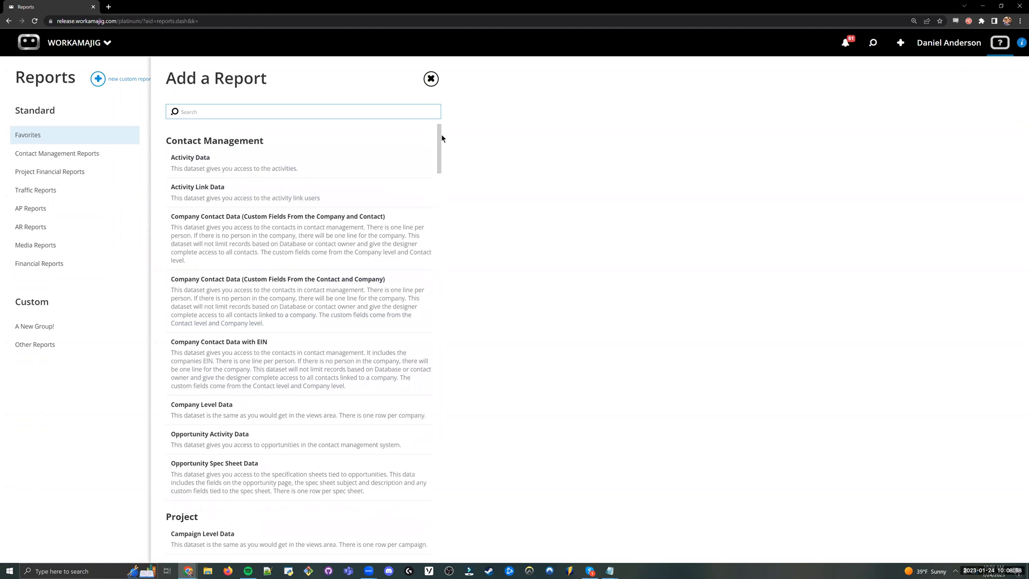
pyautogui.click(460, 155)
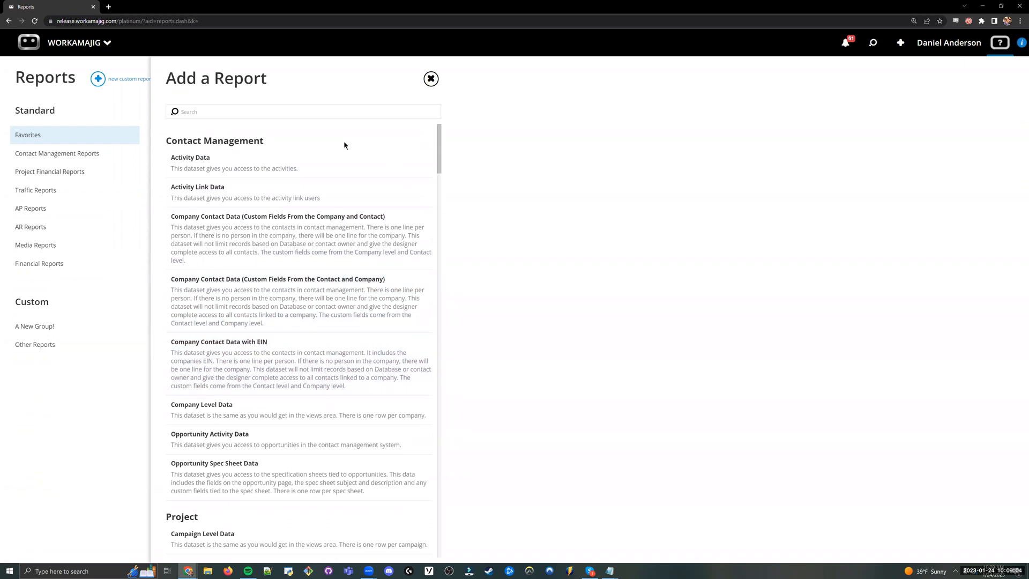
pyautogui.click(296, 110)
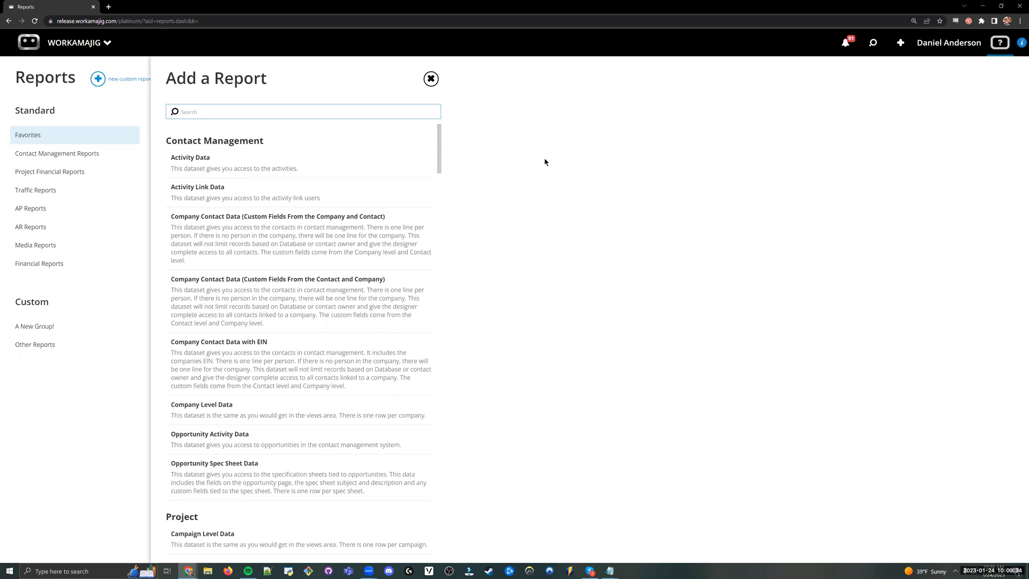
pyautogui.write('time')
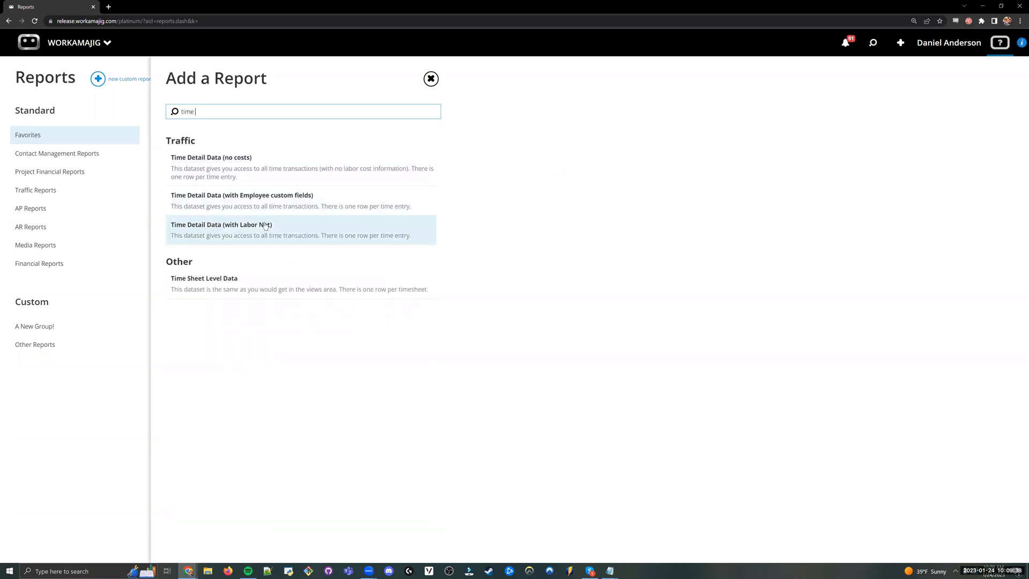
# Compare the Time Detail Data variants by their name suffixes, with Labor Net and no costs
pyautogui.click(228, 227)
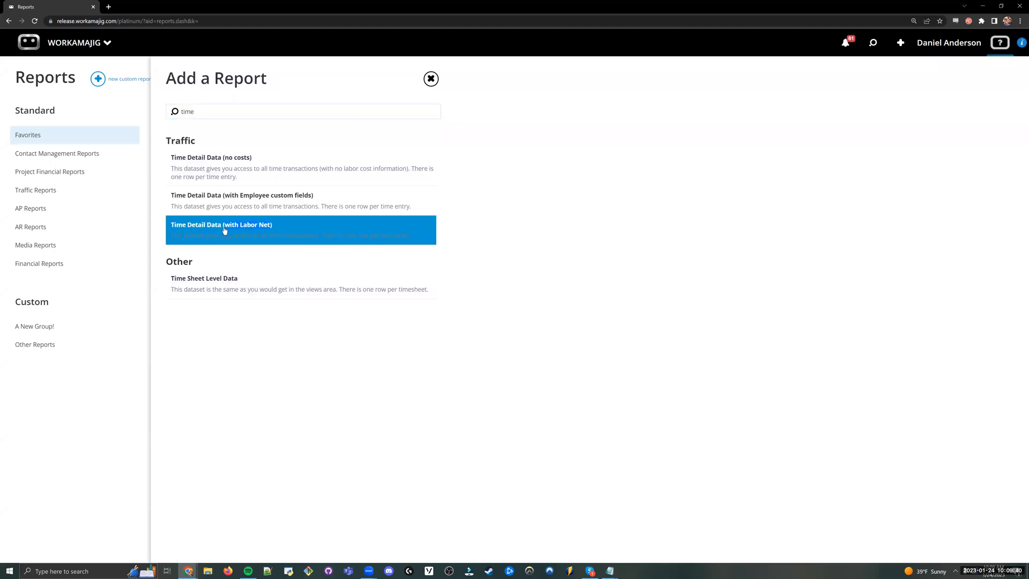
pyautogui.moveTo(223, 225); pyautogui.dragTo(272, 225)
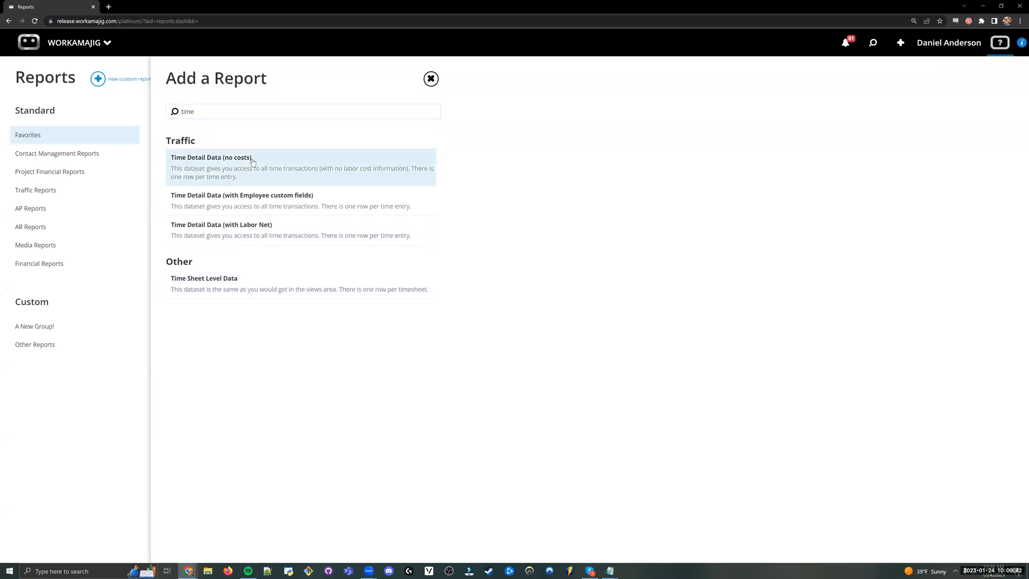
pyautogui.click(221, 159)
pyautogui.moveTo(221, 159); pyautogui.dragTo(252, 158)
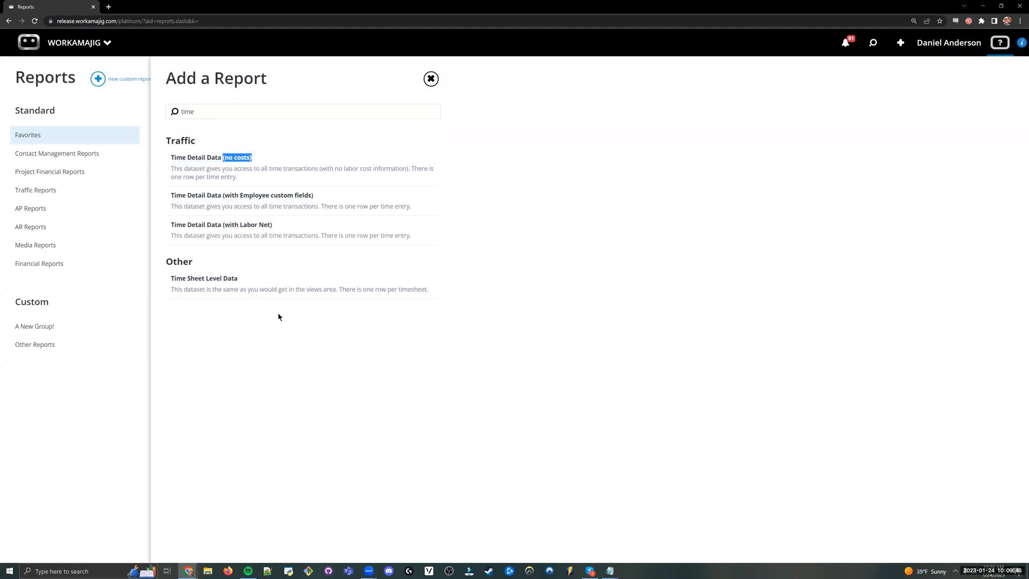
pyautogui.click(346, 346)
pyautogui.moveTo(253, 159); pyautogui.dragTo(170, 159)
# Compare the Time Sheet Level Data dataset with the row description of Time Detail Data (no costs)
pyautogui.click(248, 288)
pyautogui.moveTo(246, 278); pyautogui.dragTo(169, 281)
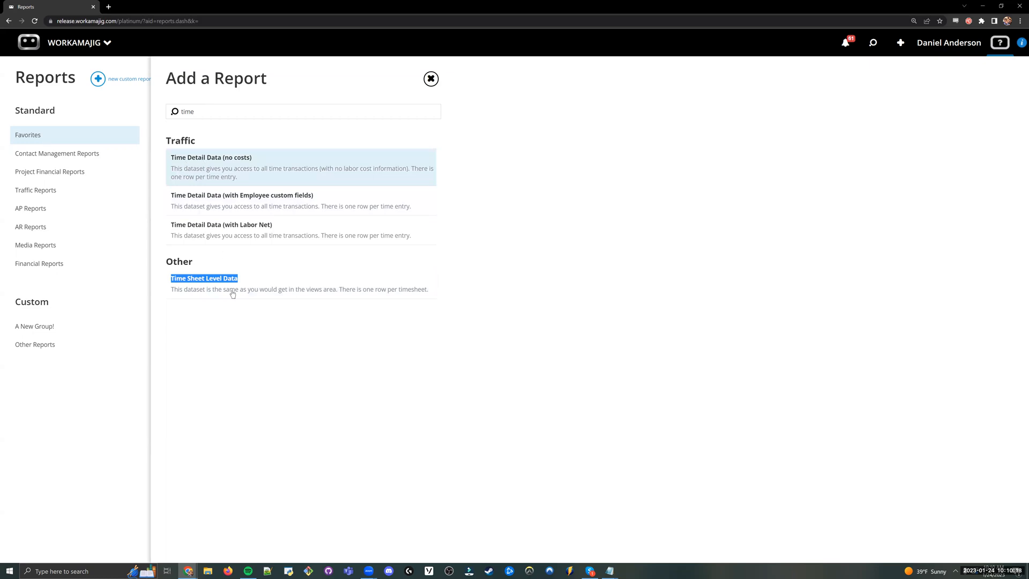
pyautogui.click(260, 174)
pyautogui.moveTo(302, 176); pyautogui.dragTo(411, 168)
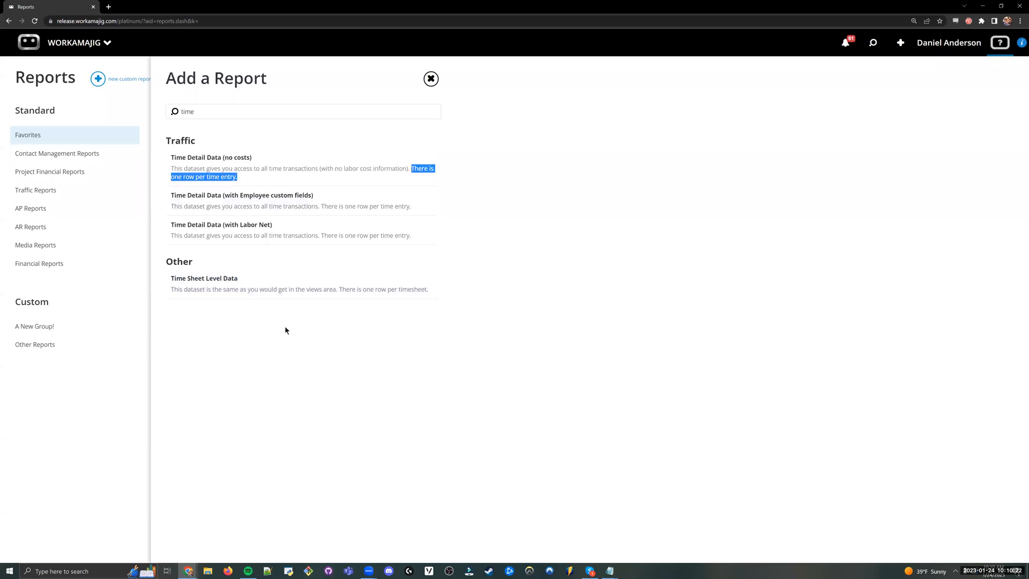
pyautogui.click(189, 281)
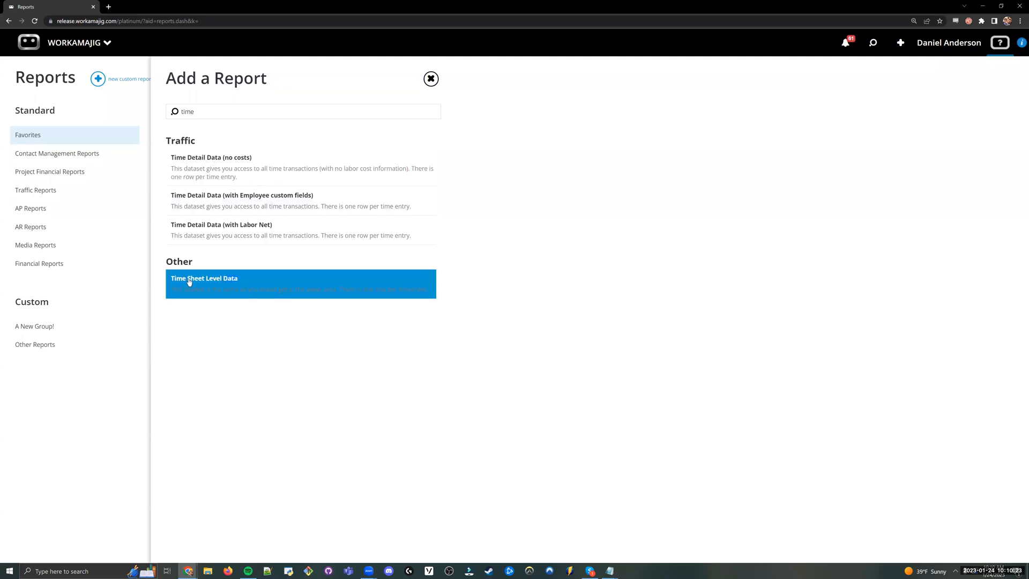
pyautogui.click(214, 344)
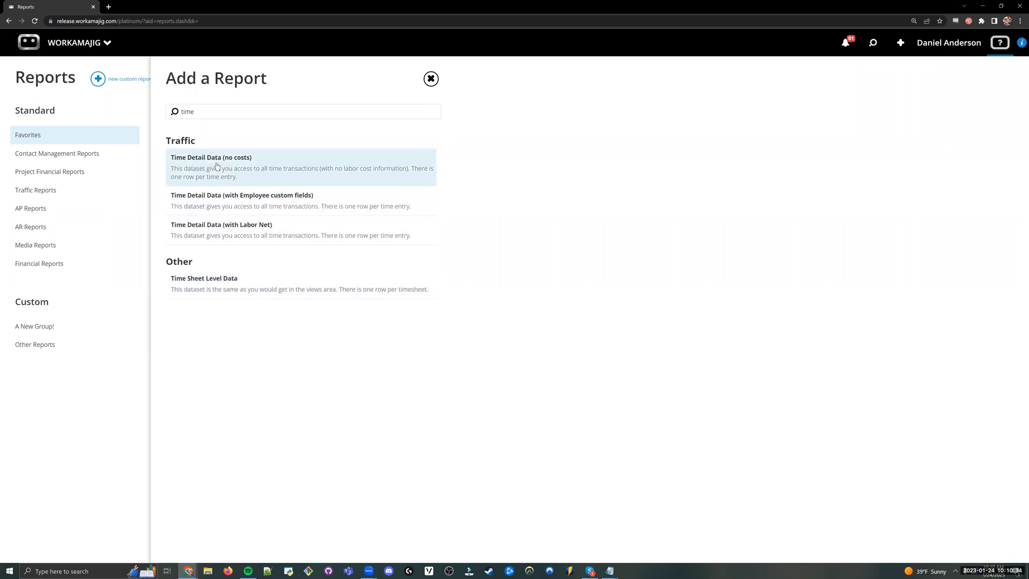
# Replace the dataset search term with "Cost"
pyautogui.moveTo(229, 111); pyautogui.dragTo(175, 113)
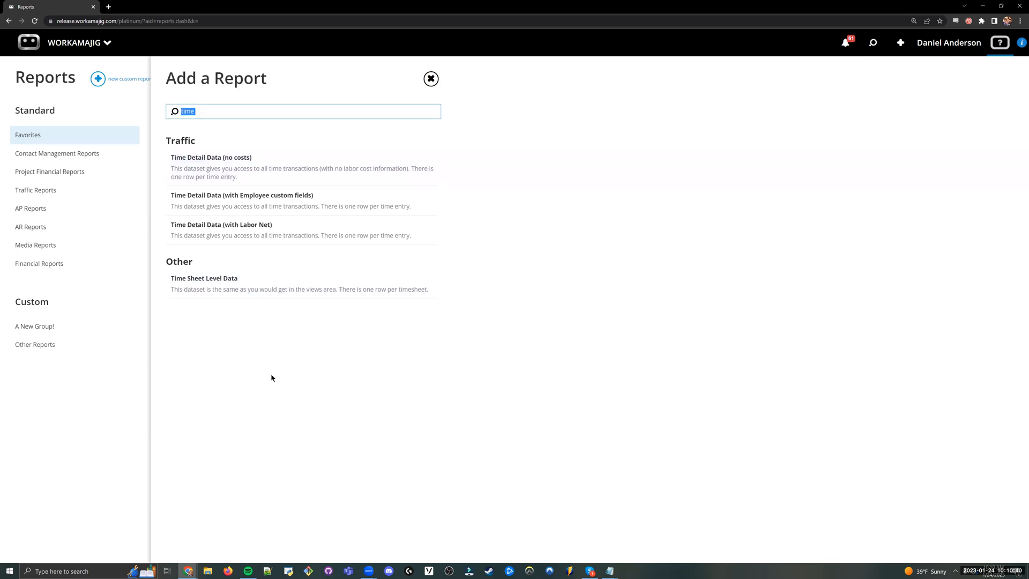
pyautogui.write('Cost')
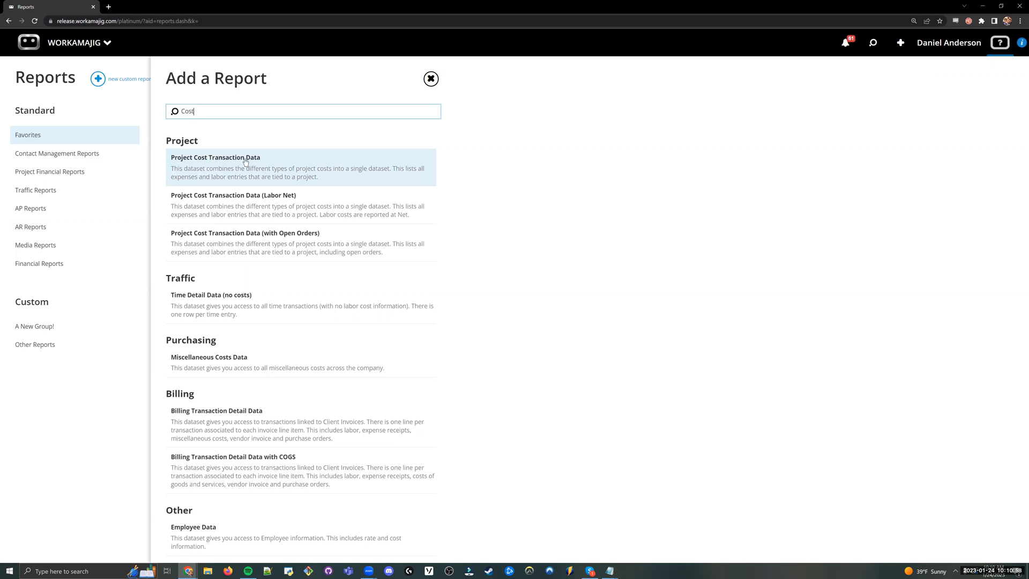
# Open the recent project 23-ACME-0002, locate its Transactions entry, and close the project again
pyautogui.click(873, 42)
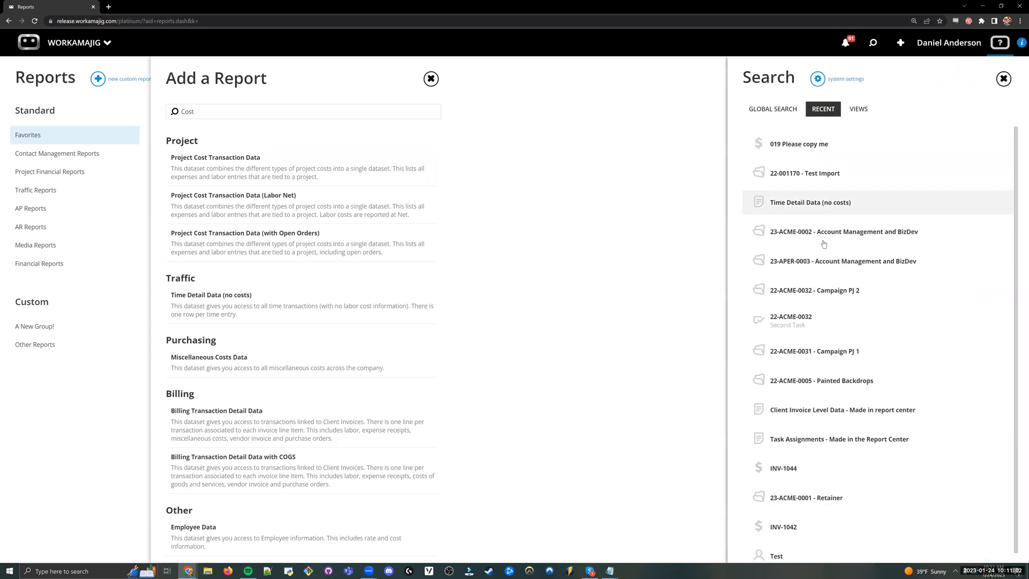
pyautogui.click(793, 232)
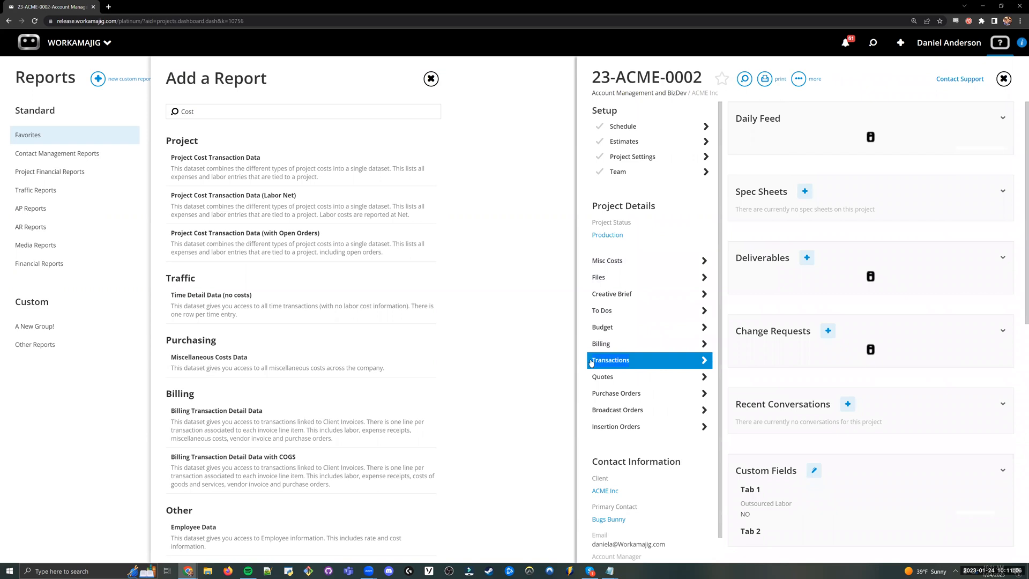
pyautogui.doubleClick(631, 362)
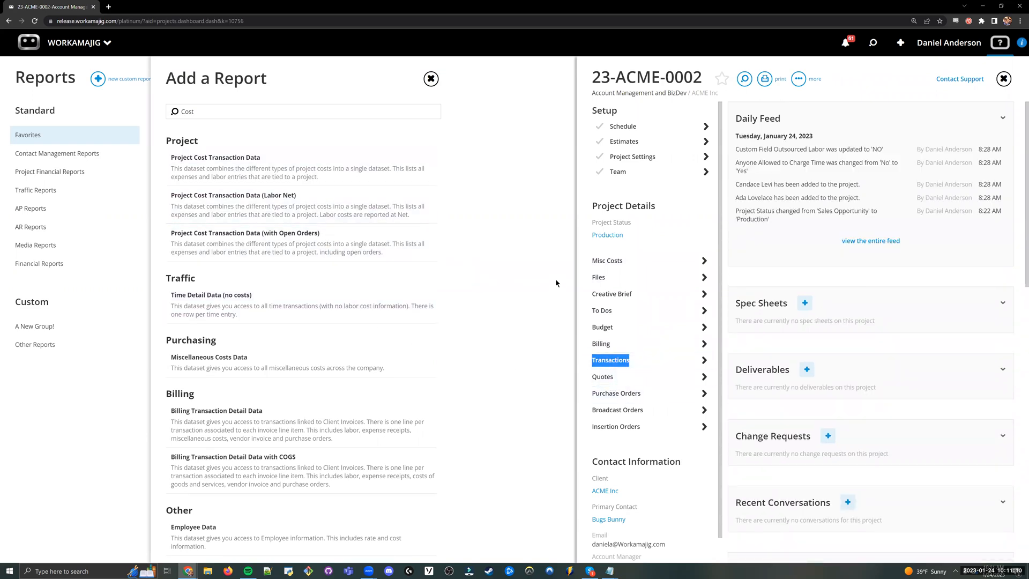
pyautogui.click(517, 241)
pyautogui.click(1003, 79)
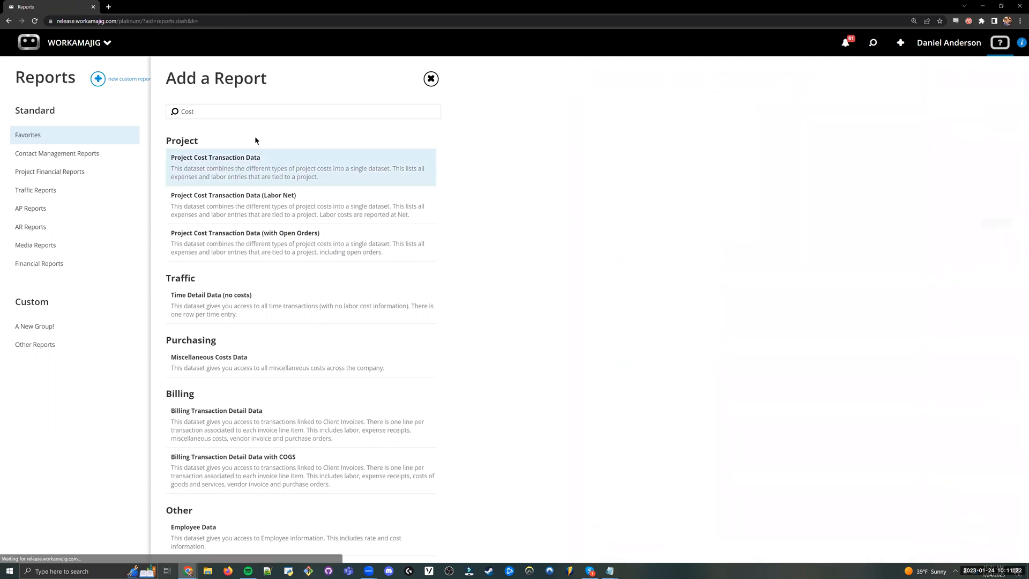
# Search the datasets for "Time d" and start a new report from Time Detail Data (no costs)
pyautogui.hotkey('ctrl', 'a')
pyautogui.write('Tiom')
pyautogui.press('BackSpace')
pyautogui.press('BackSpace')
pyautogui.write('me d')
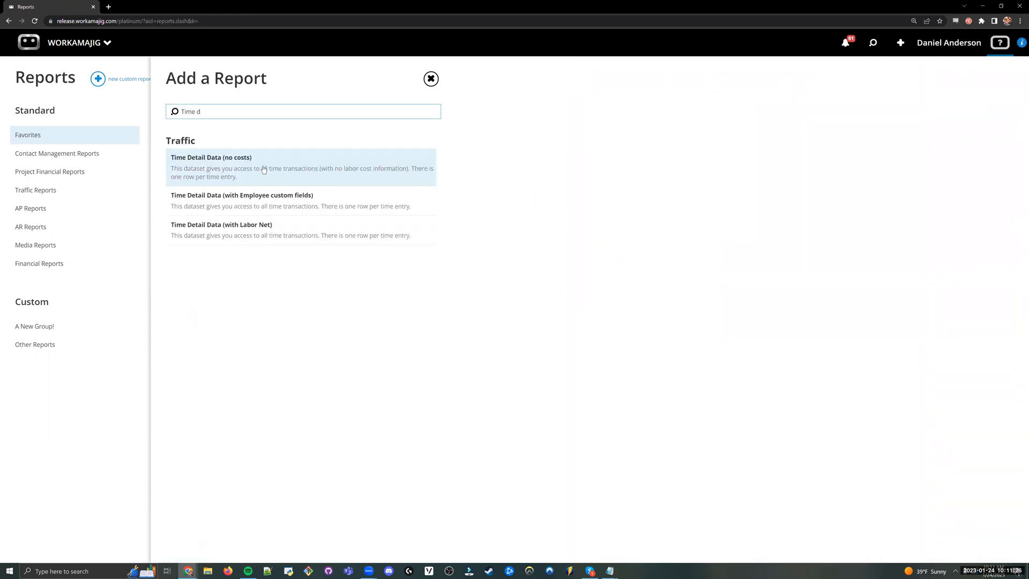
pyautogui.click(185, 161)
pyautogui.moveTo(185, 161); pyautogui.dragTo(174, 160)
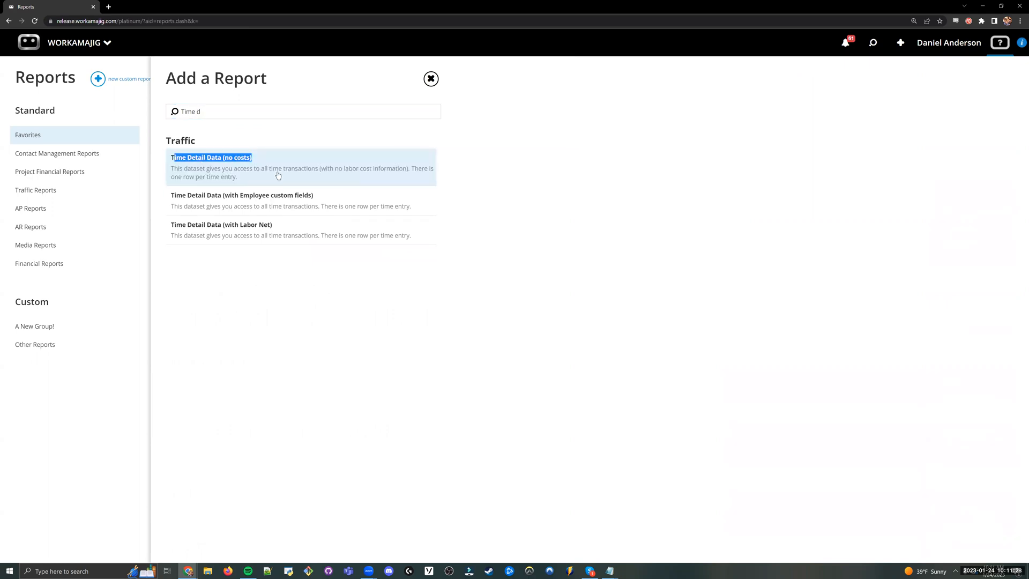
pyautogui.click(278, 175)
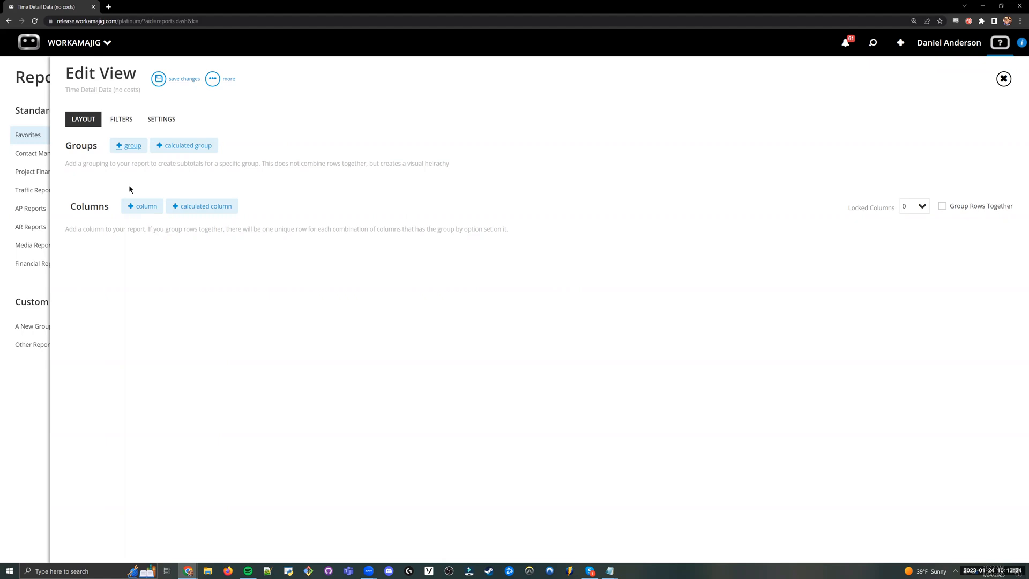
# Add Date Worked as the first column of the report layout
pyautogui.click(120, 121)
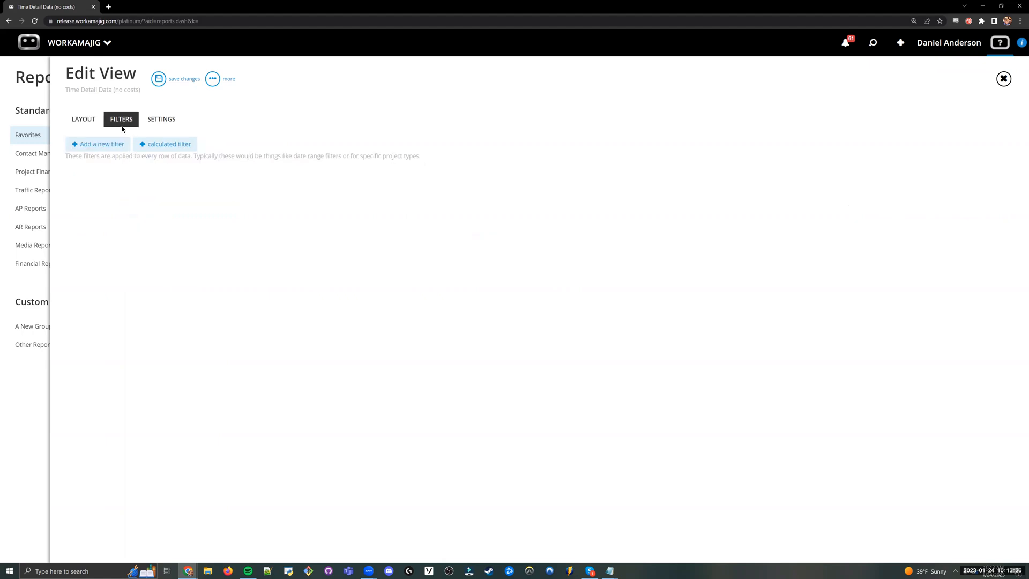
pyautogui.click(83, 120)
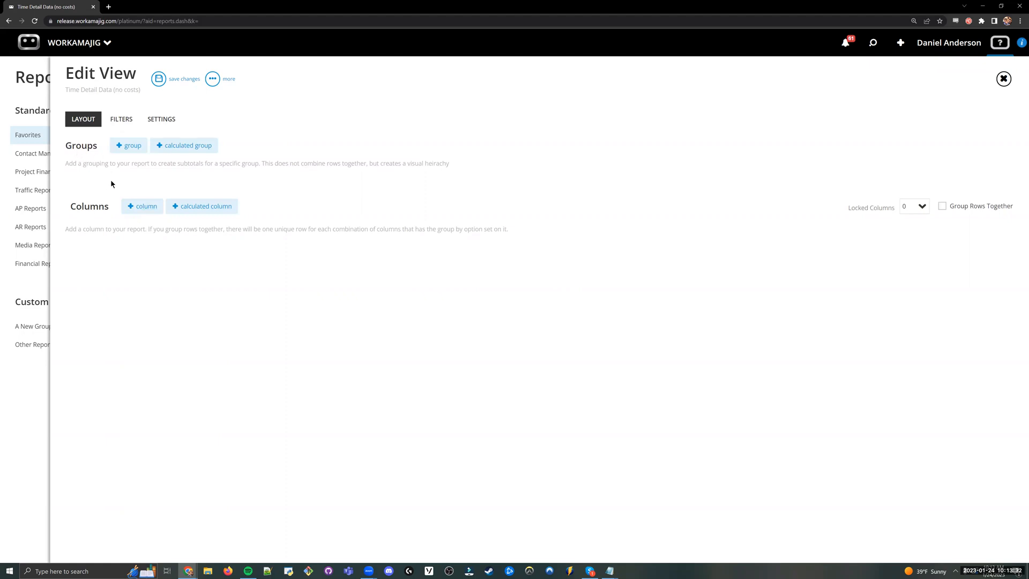
pyautogui.click(142, 207)
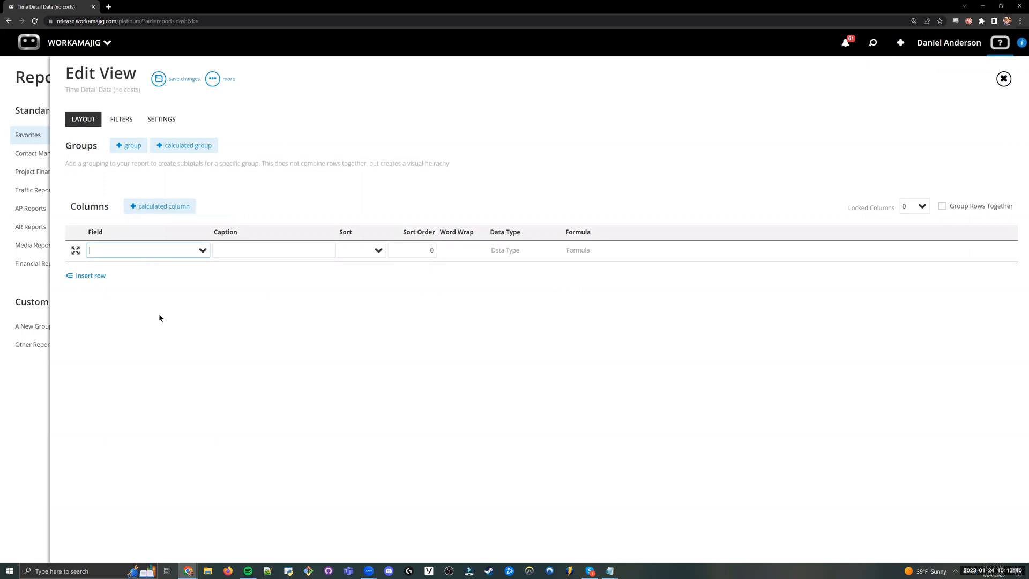
pyautogui.write('date work')
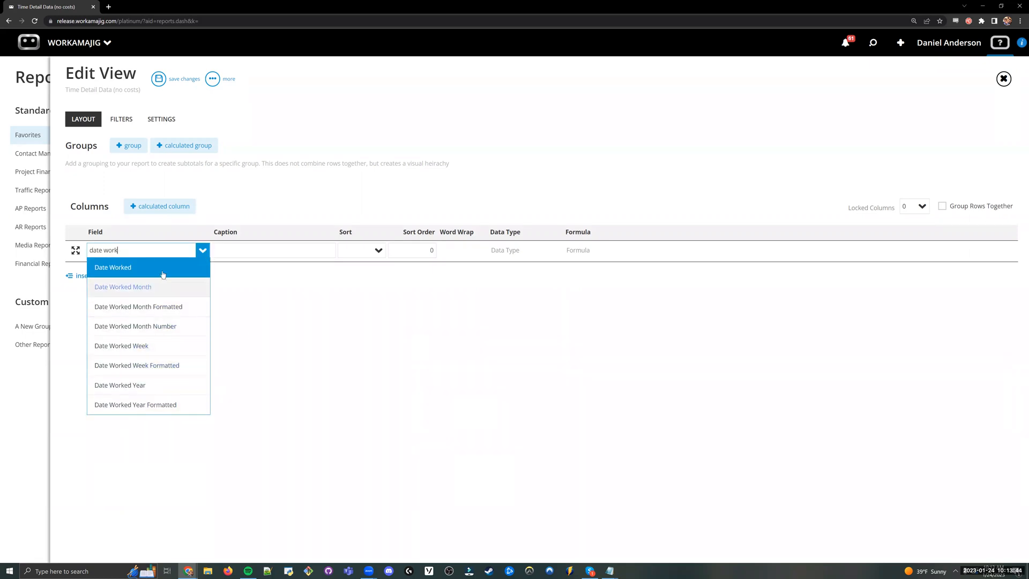
pyautogui.press('Return')
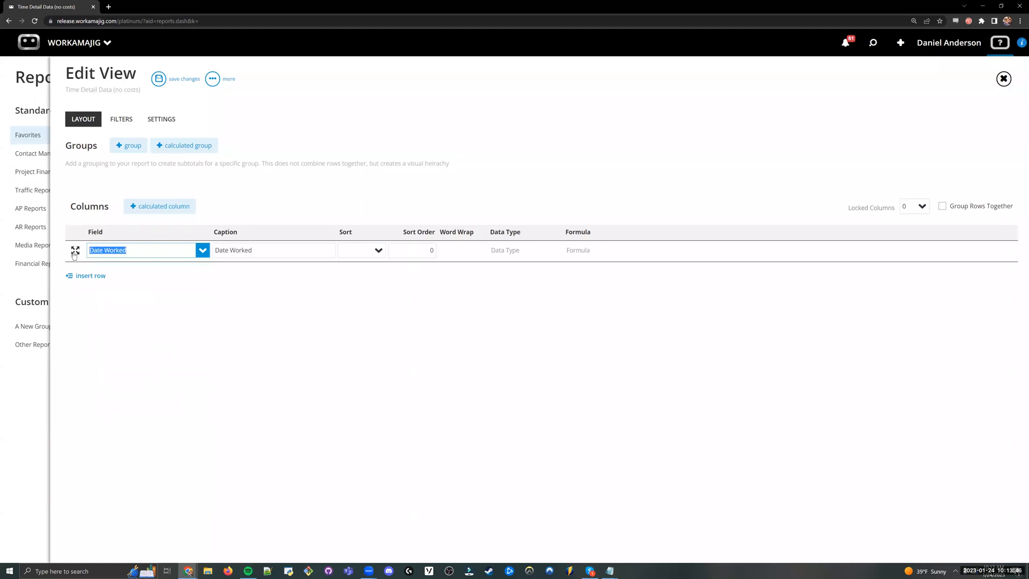
# Add a User Full Name column below Date Worked
pyautogui.click(86, 272)
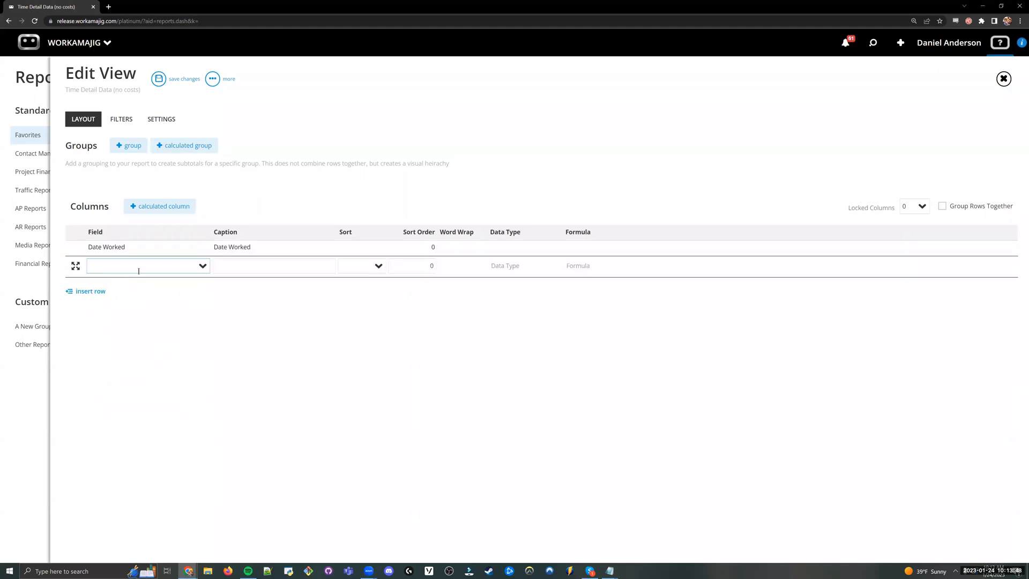
pyautogui.write('nanm')
pyautogui.press('BackSpace')
pyautogui.press('BackSpace')
pyautogui.write('me')
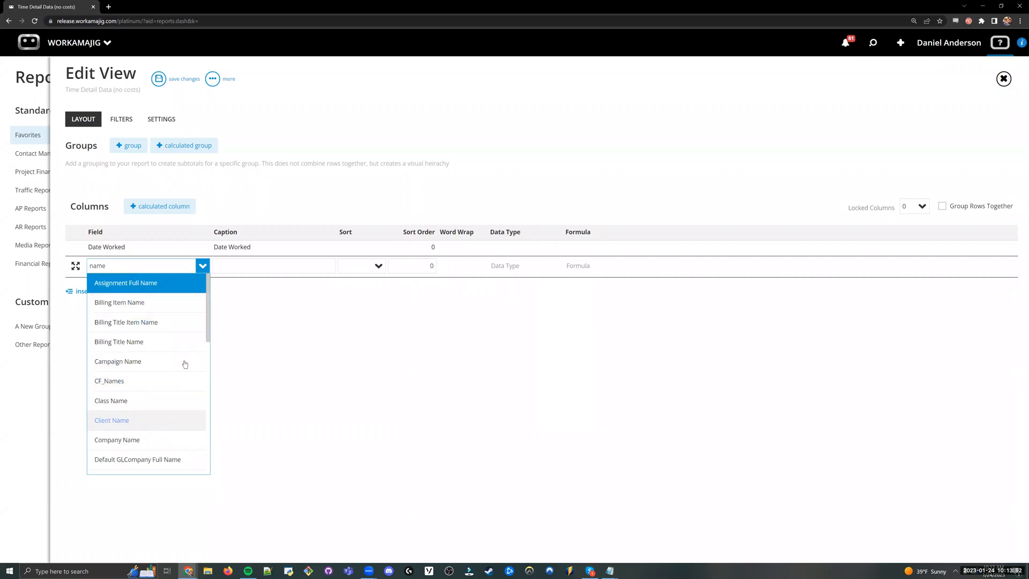
pyautogui.moveTo(208, 299); pyautogui.dragTo(213, 423)
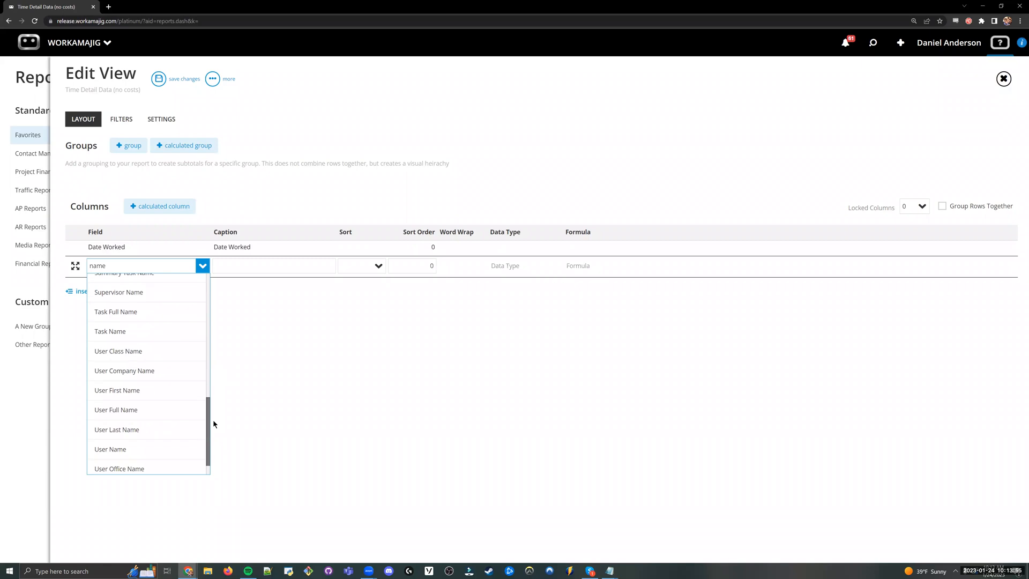
pyautogui.click(137, 412)
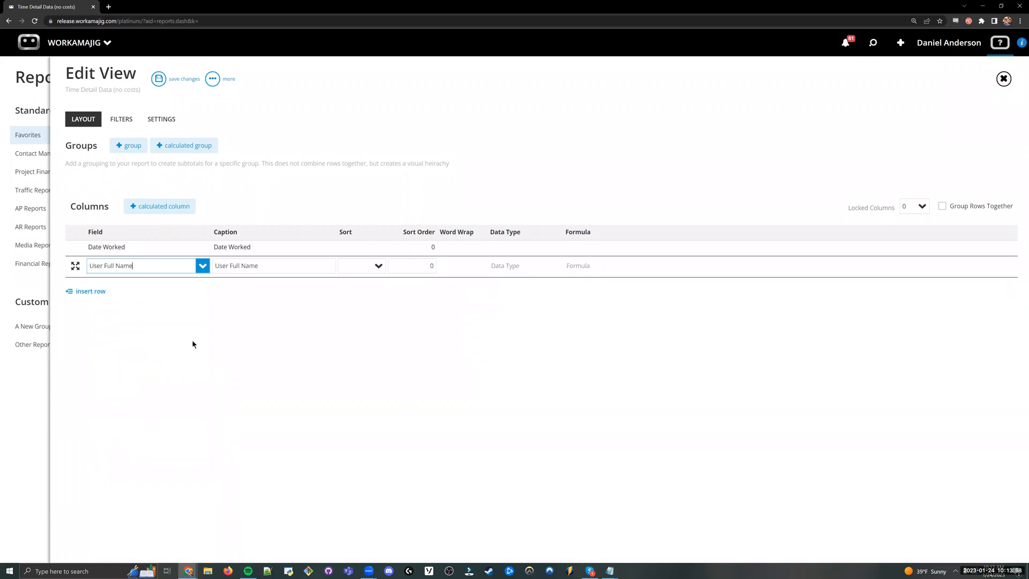
# Add a Service Description column below User Full Name
pyautogui.click(91, 285)
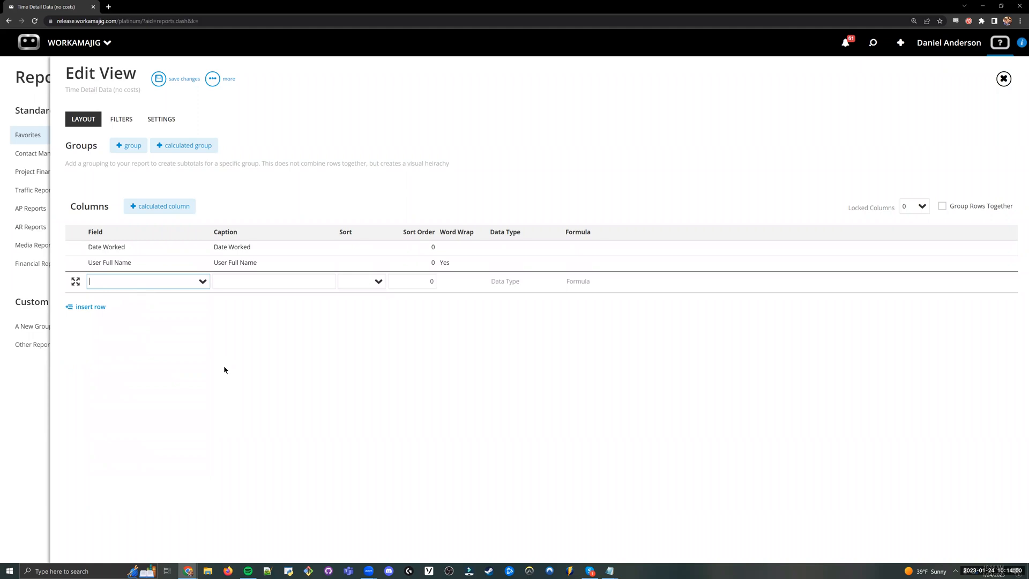
pyautogui.write('service')
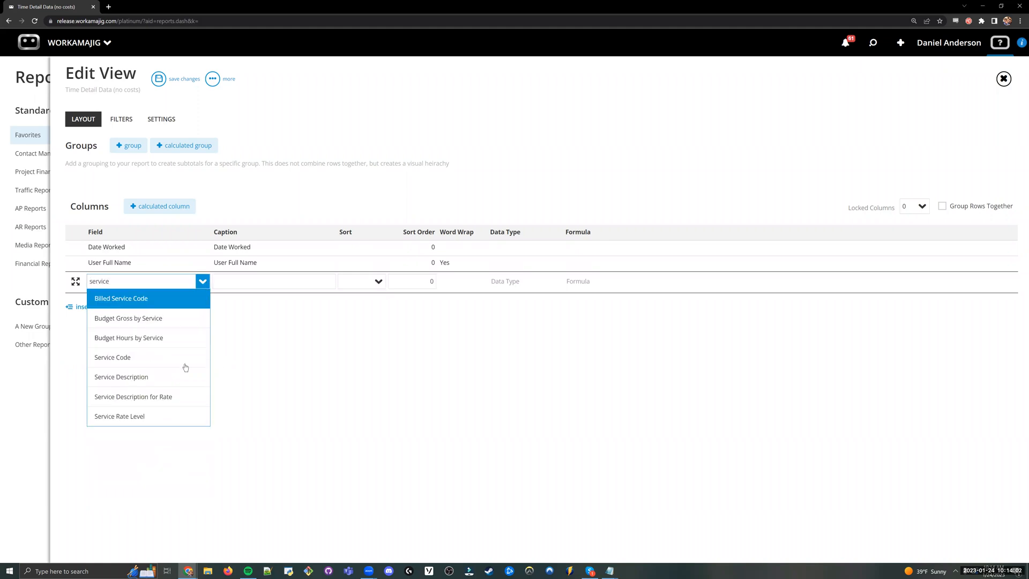
pyautogui.click(155, 378)
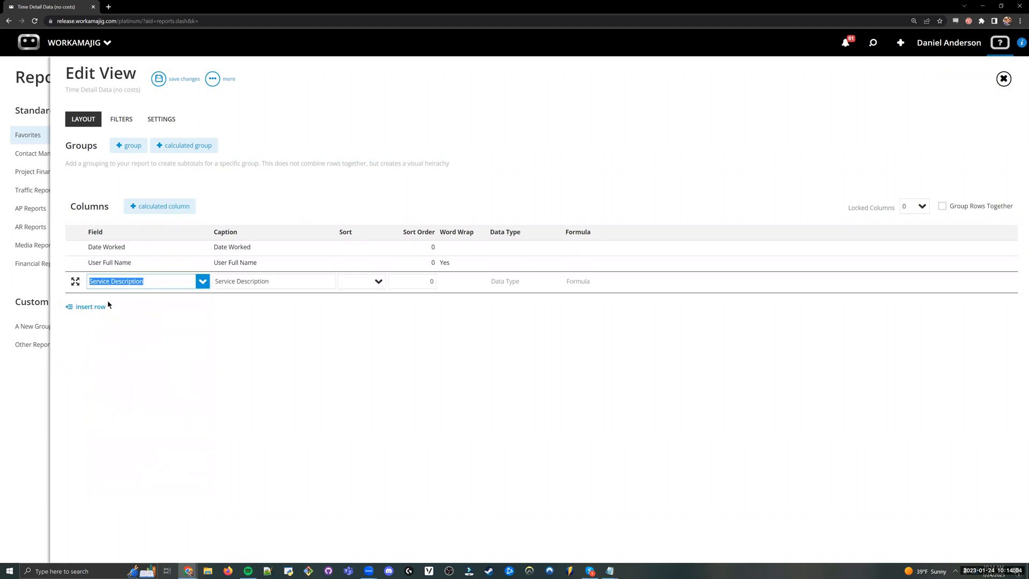
pyautogui.click(163, 336)
# Add a Project Number column and place it between User Full Name and Service Description
pyautogui.click(94, 306)
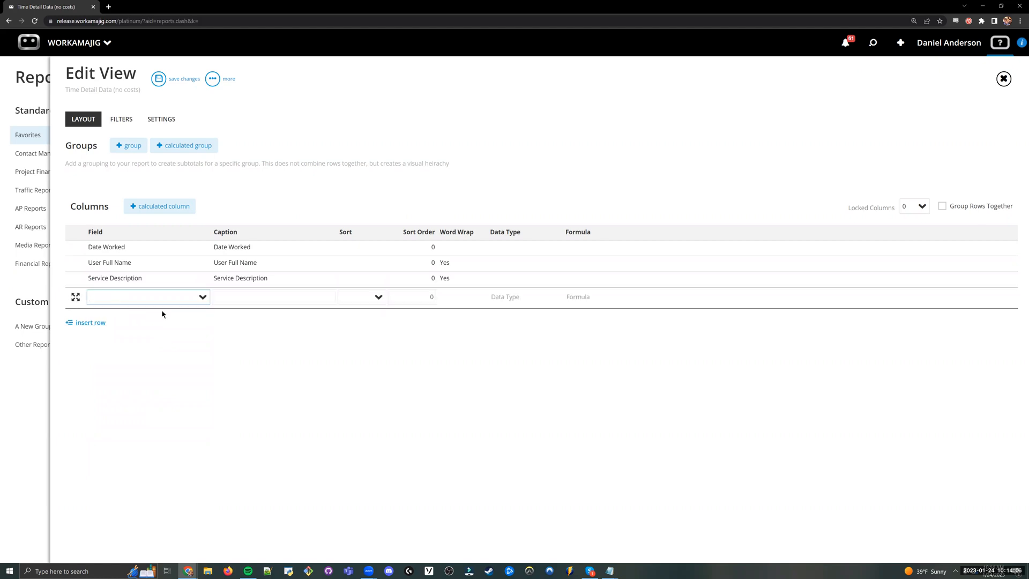
pyautogui.write('Project Number')
pyautogui.click(158, 354)
pyautogui.moveTo(146, 265); pyautogui.dragTo(146, 274)
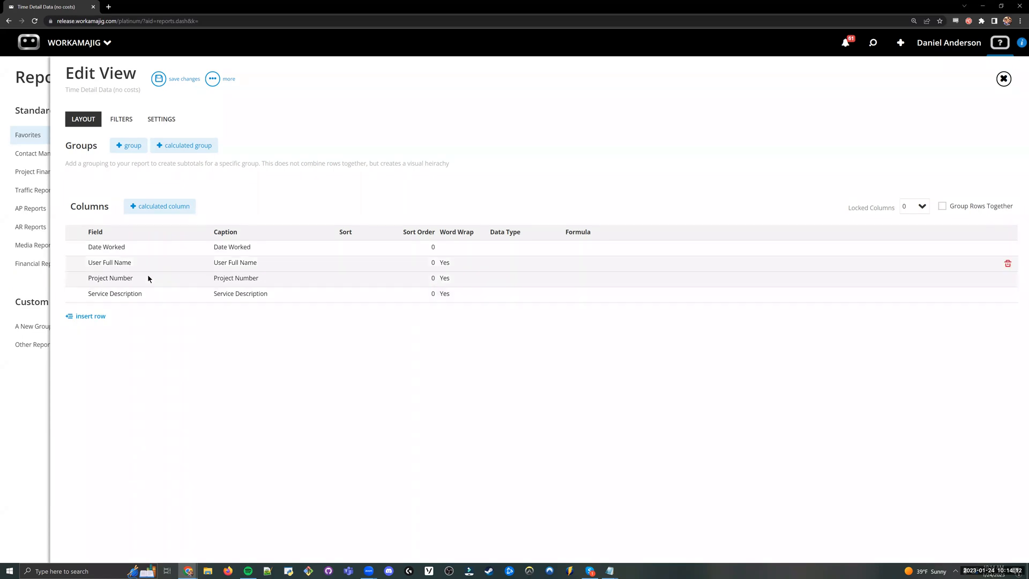
# Add a Task Name column and place it between Project Number and Service Description
pyautogui.click(110, 317)
pyautogui.write('task name')
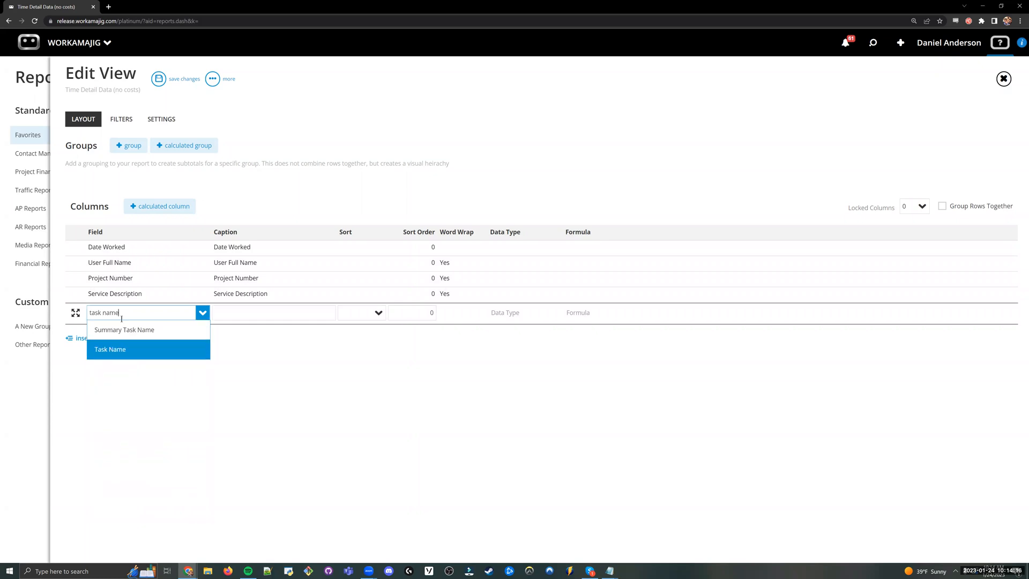
pyautogui.click(127, 358)
pyautogui.moveTo(130, 316); pyautogui.dragTo(134, 292)
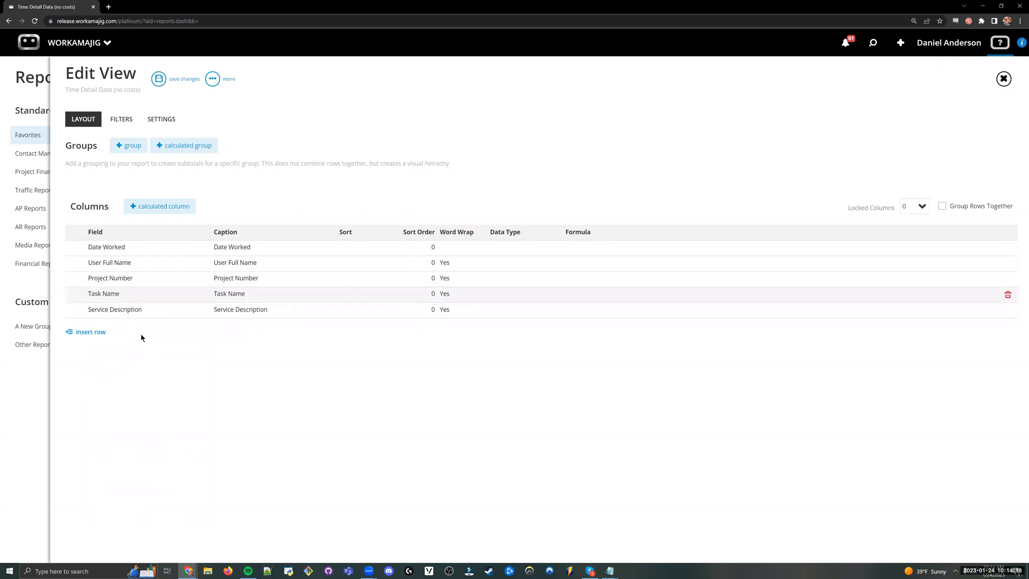
# Add Actual Hours Worked as the last column of the report
pyautogui.click(90, 331)
pyautogui.write('actual hours')
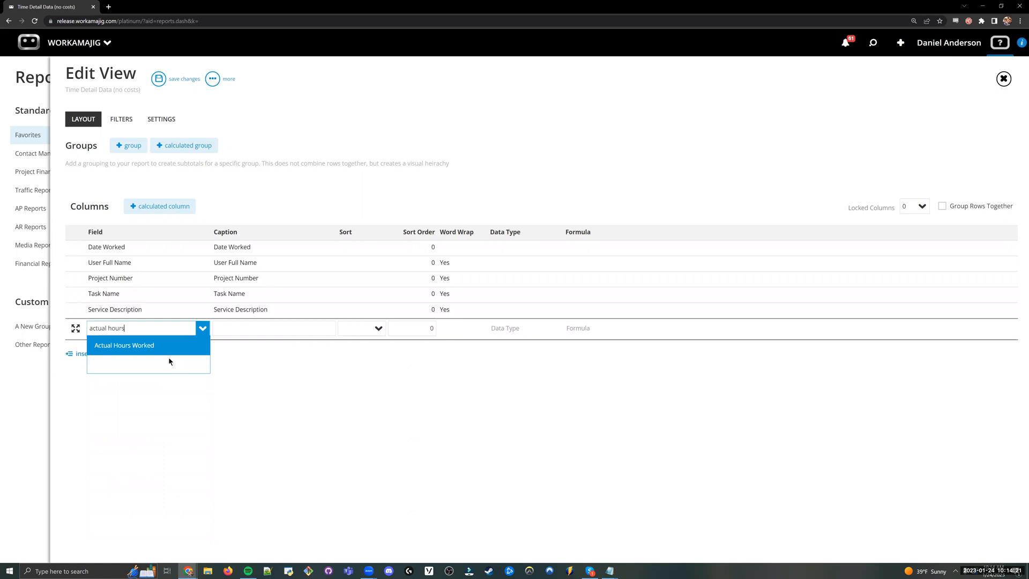
pyautogui.press('Return')
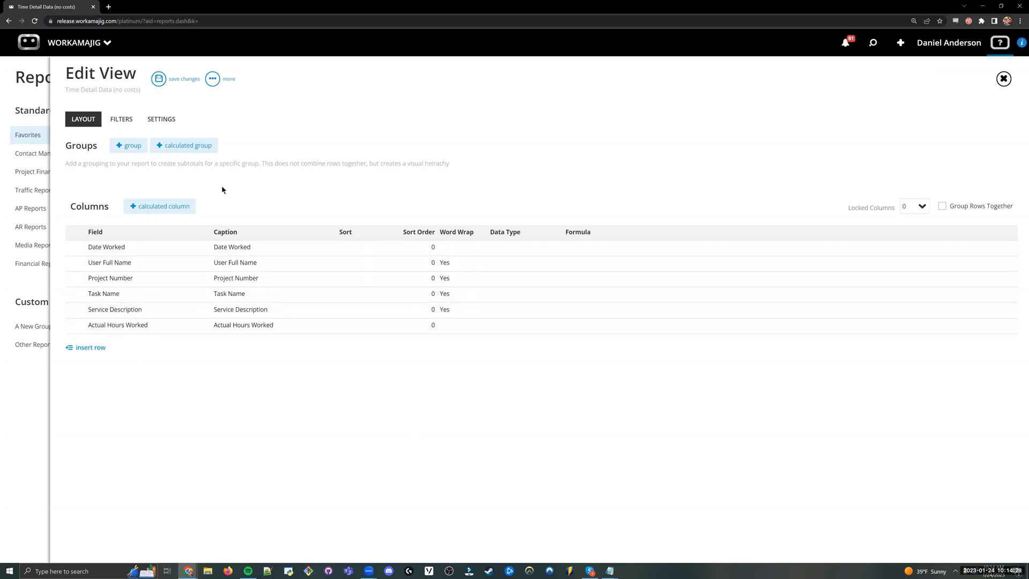
# Add a report filter on Date Worked with the Between condition, prompting for values
pyautogui.click(127, 123)
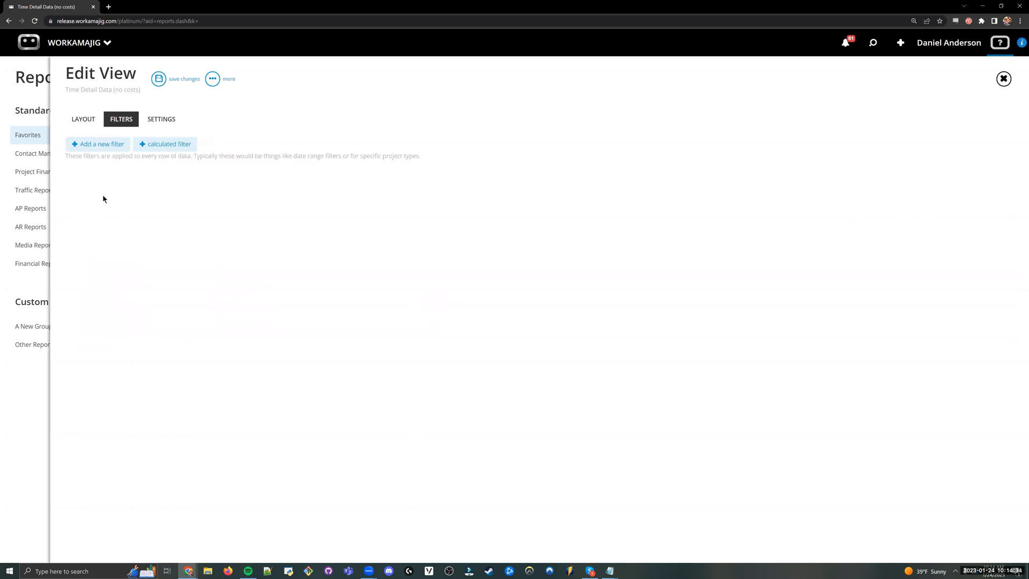
pyautogui.click(102, 146)
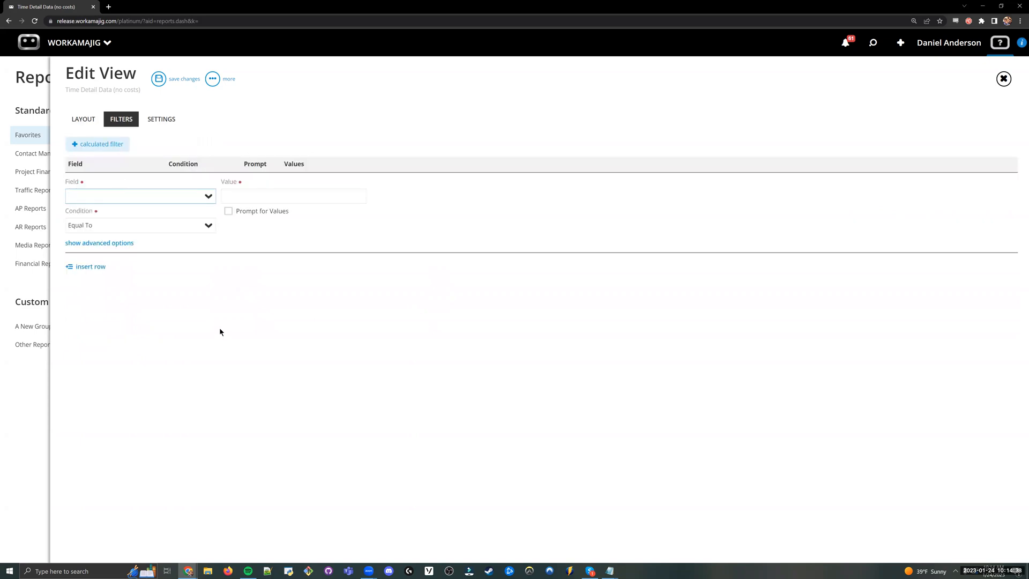
pyautogui.write('date')
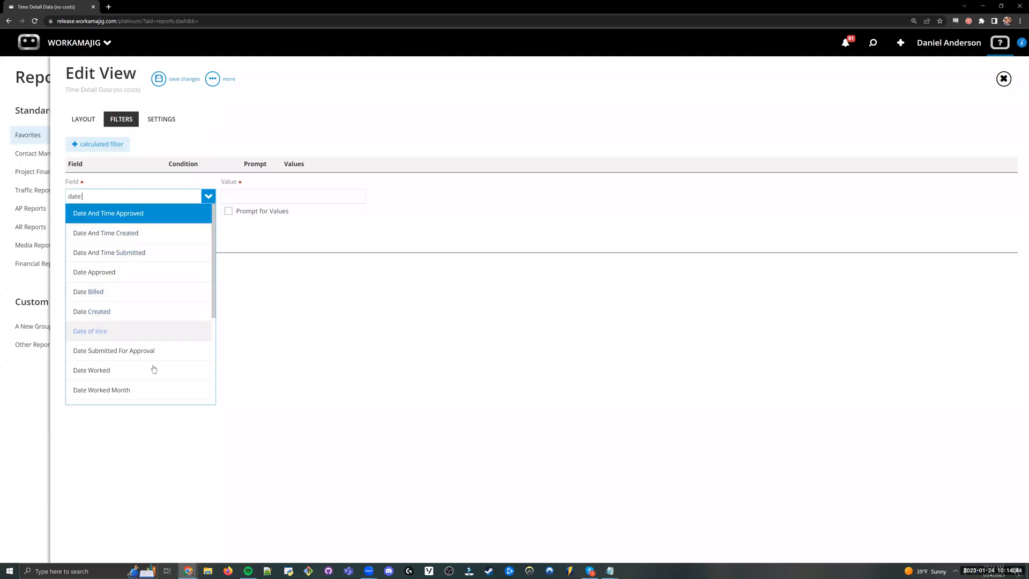
pyautogui.scroll(-3, 209, 322)
pyautogui.scroll(2, 186, 309)
pyautogui.click(134, 350)
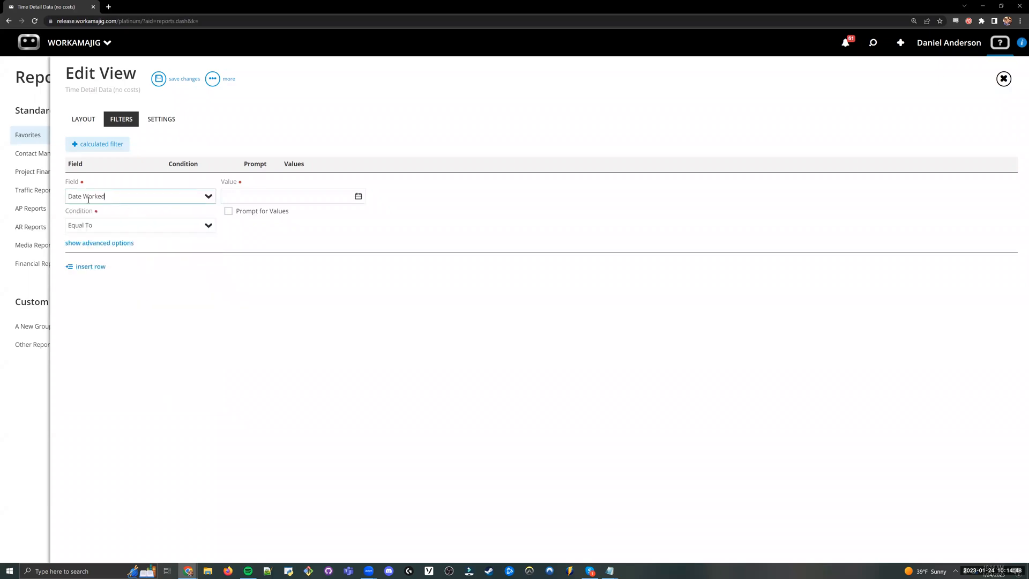
pyautogui.click(120, 226)
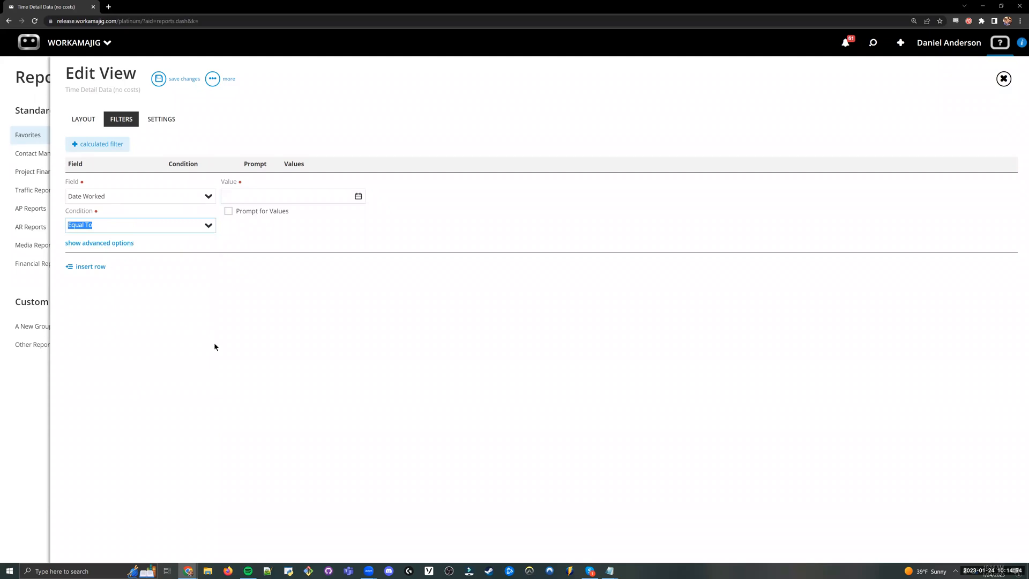
pyautogui.write('betwe')
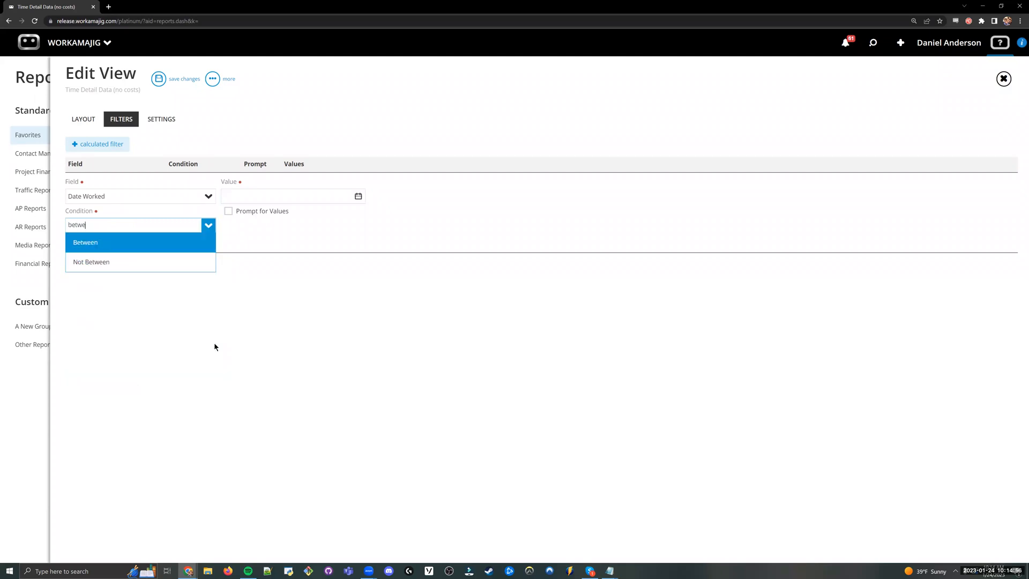
pyautogui.click(213, 246)
pyautogui.click(247, 242)
pyautogui.click(252, 287)
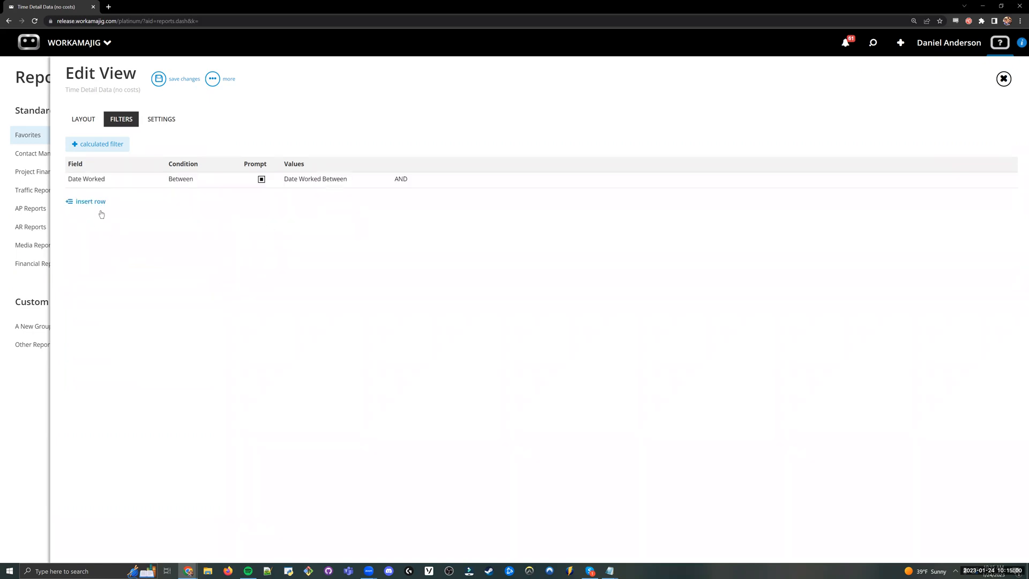
# Add a Client Name filter with the Equal To condition, prompting for values
pyautogui.click(96, 203)
pyautogui.write('Client Name')
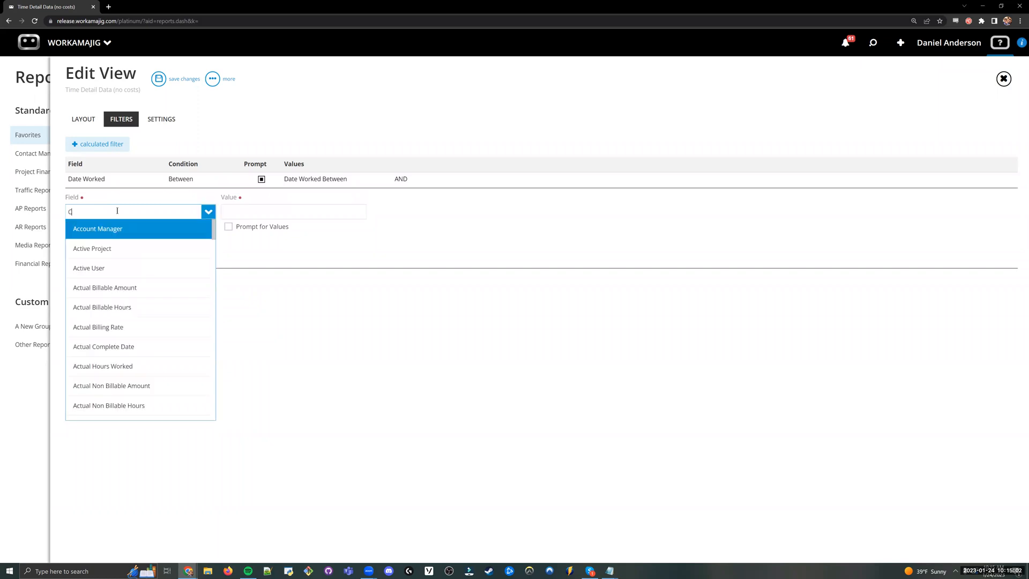
pyautogui.click(212, 228)
pyautogui.click(229, 227)
pyautogui.click(246, 269)
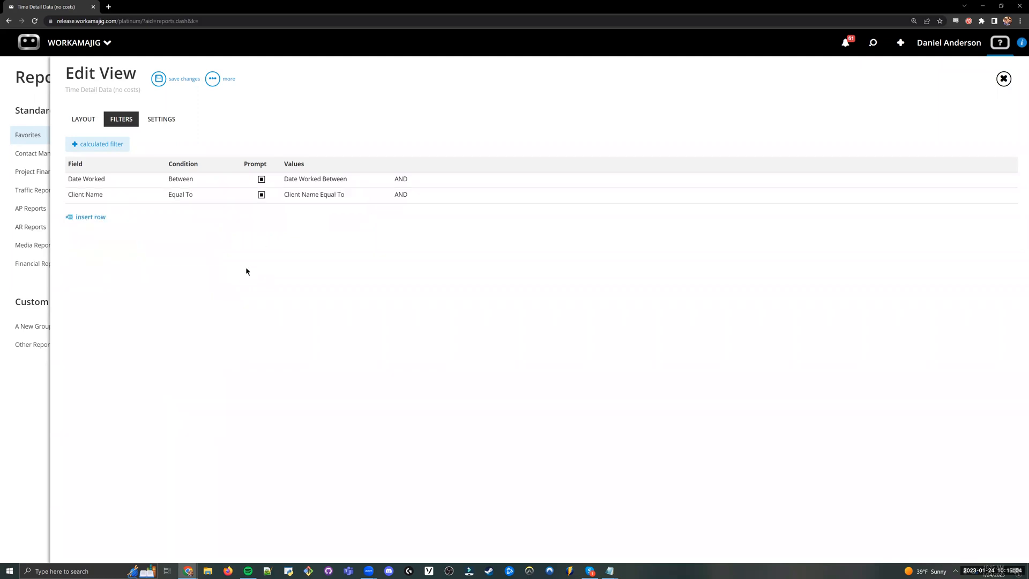
# Add a Project Name filter with the Equal To condition, prompting for values
pyautogui.click(90, 217)
pyautogui.write('project nae')
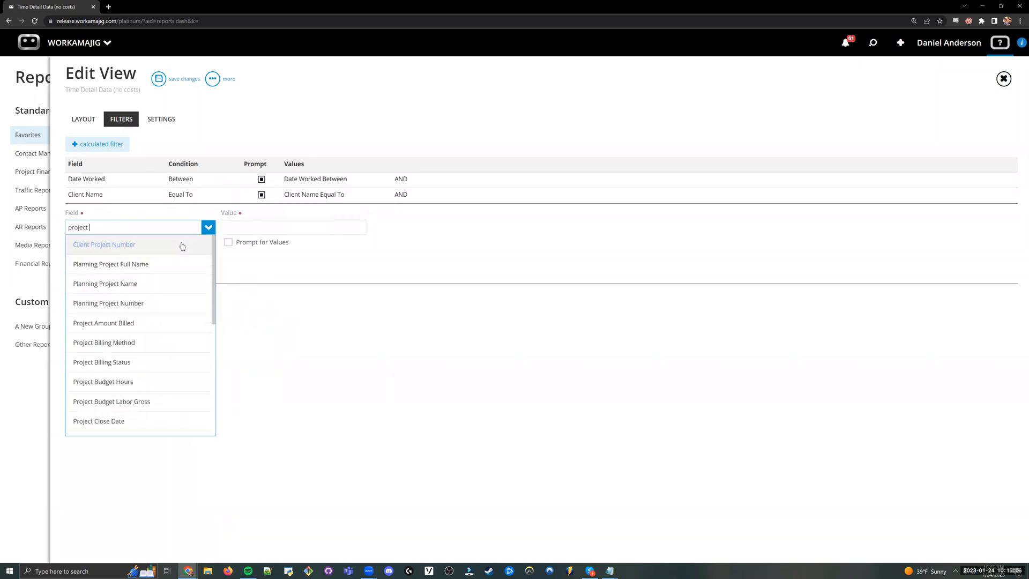
pyautogui.press('BackSpace')
pyautogui.write('m')
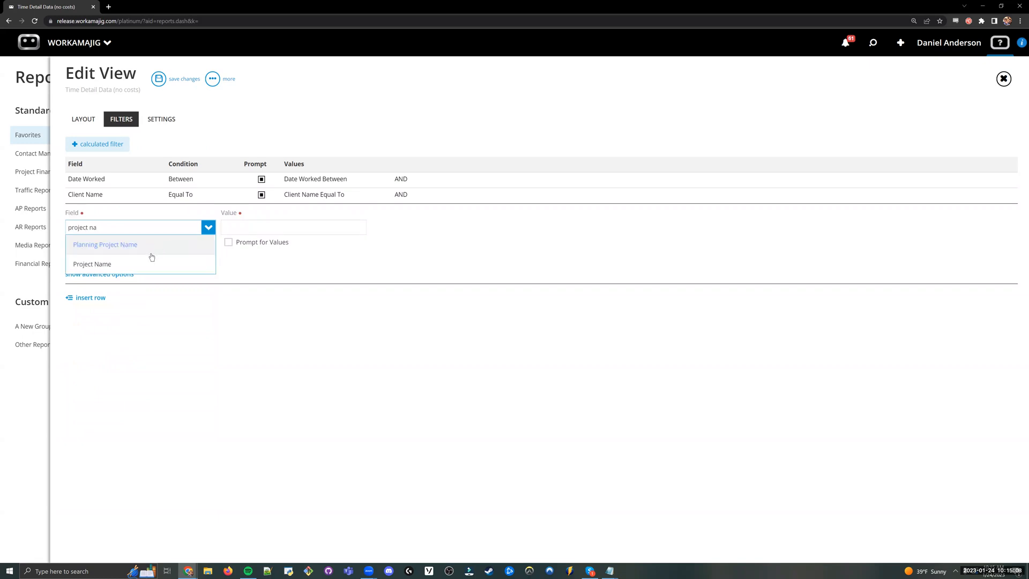
pyautogui.click(153, 258)
pyautogui.click(261, 243)
pyautogui.click(264, 334)
# Add a User Name filter with the Any Of condition, prompting for values, and return to the report's column layout
pyautogui.click(83, 232)
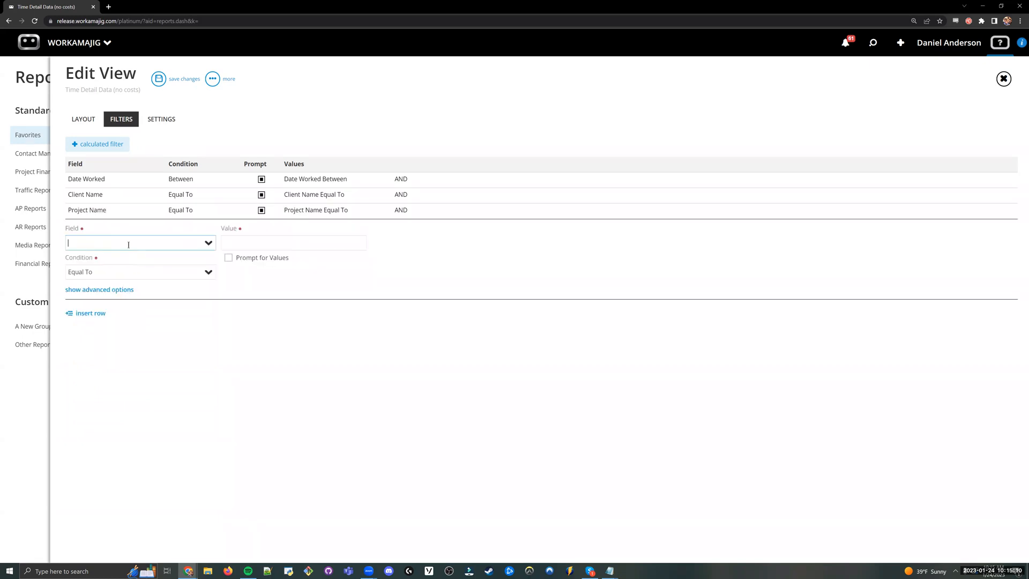
pyautogui.write('user name')
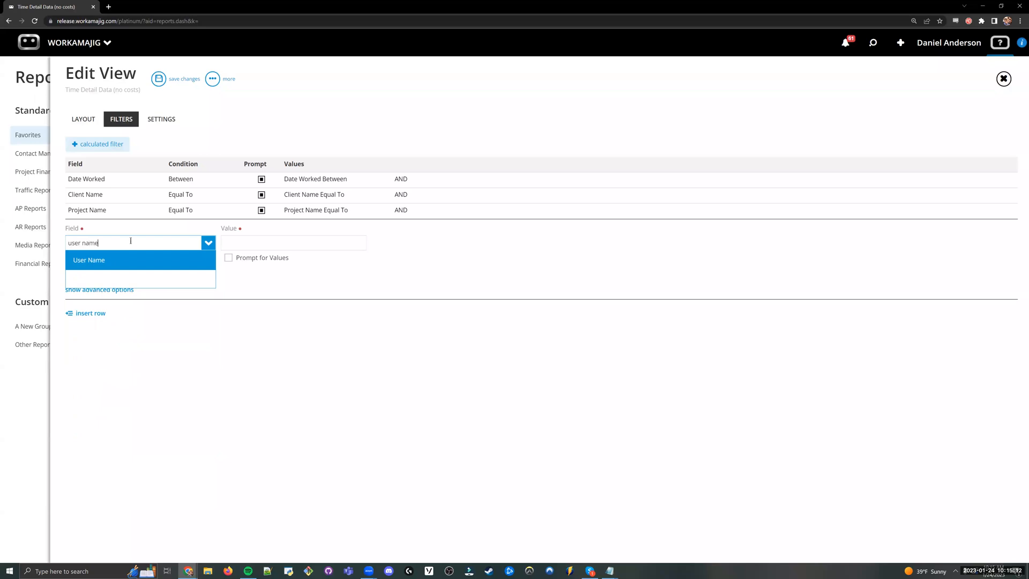
pyautogui.click(142, 263)
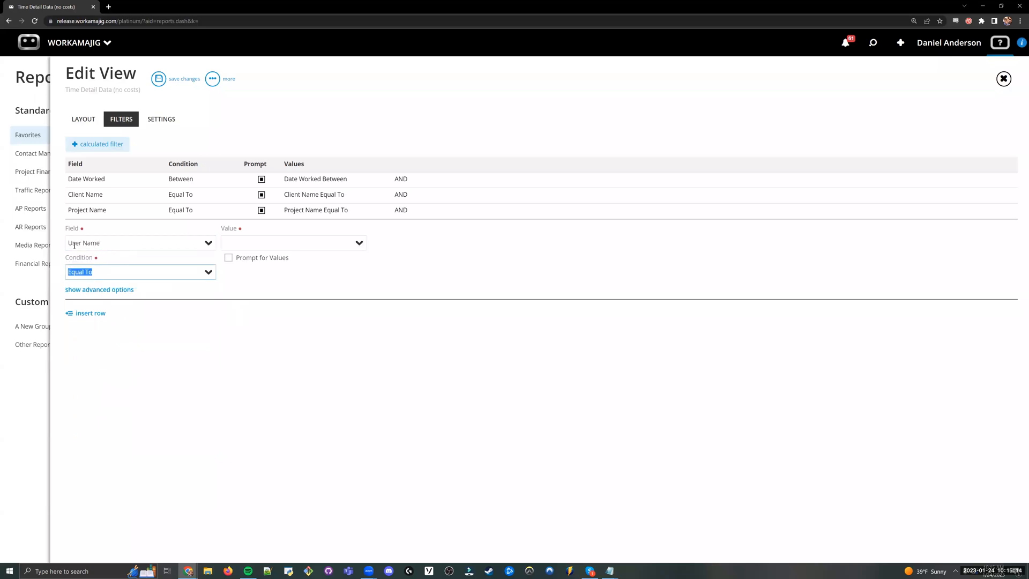
pyautogui.write('any of')
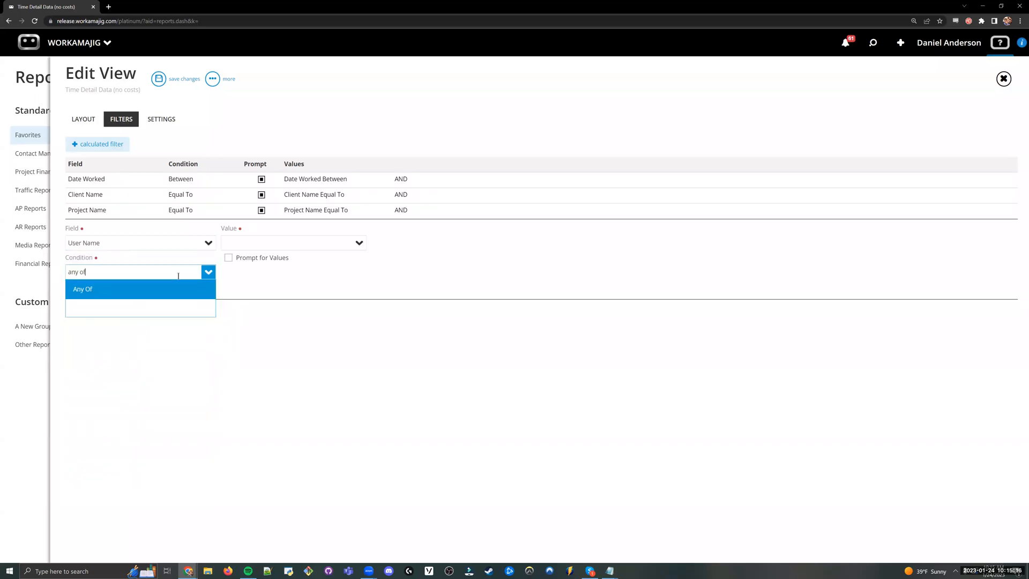
pyautogui.click(179, 289)
pyautogui.click(259, 259)
pyautogui.click(298, 301)
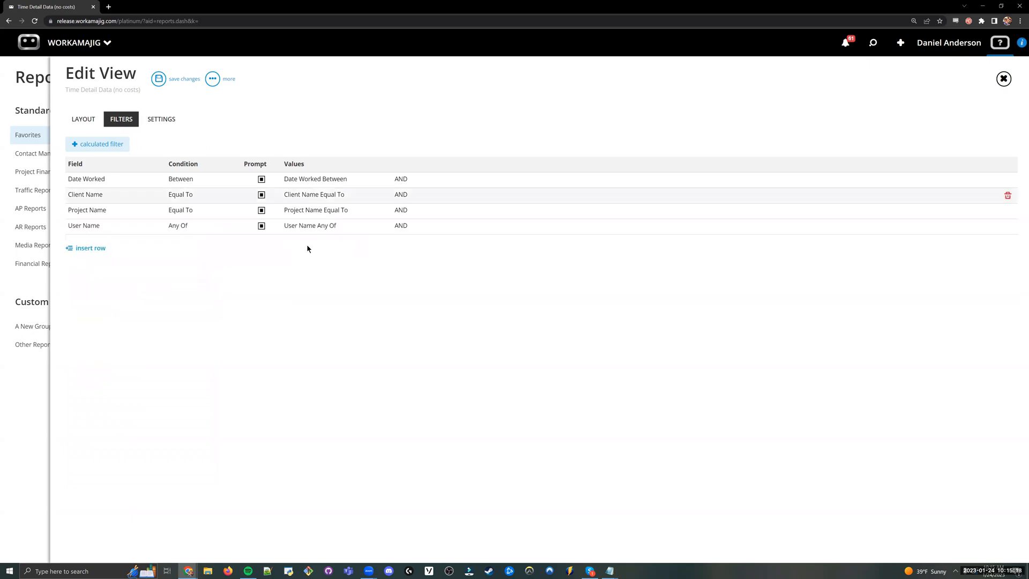
pyautogui.click(83, 125)
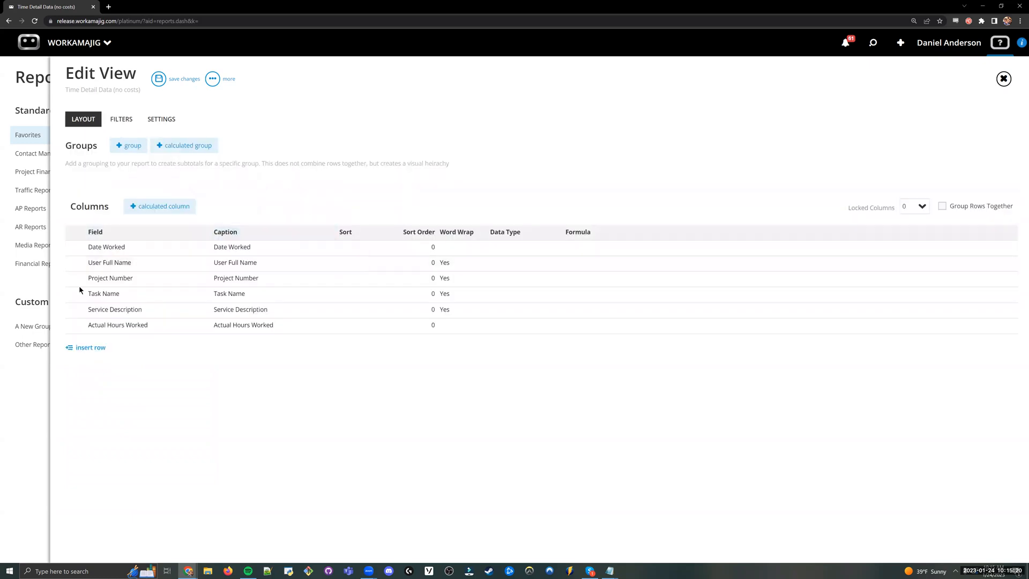
# Review the report's filters and settings, keeping the name Time Detail Data (no costs), and save the report
pyautogui.click(121, 119)
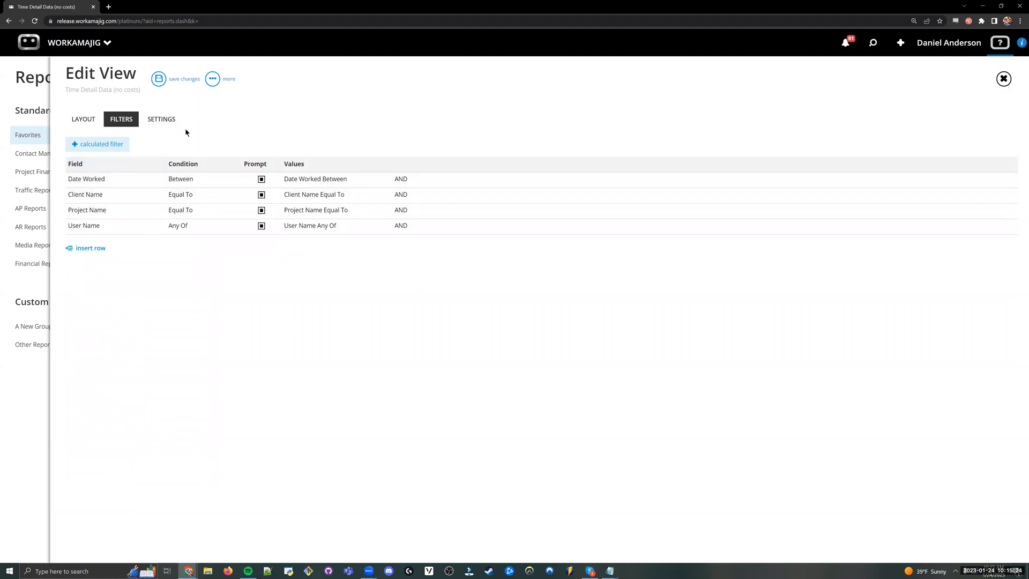
pyautogui.moveTo(148, 90); pyautogui.dragTo(66, 91)
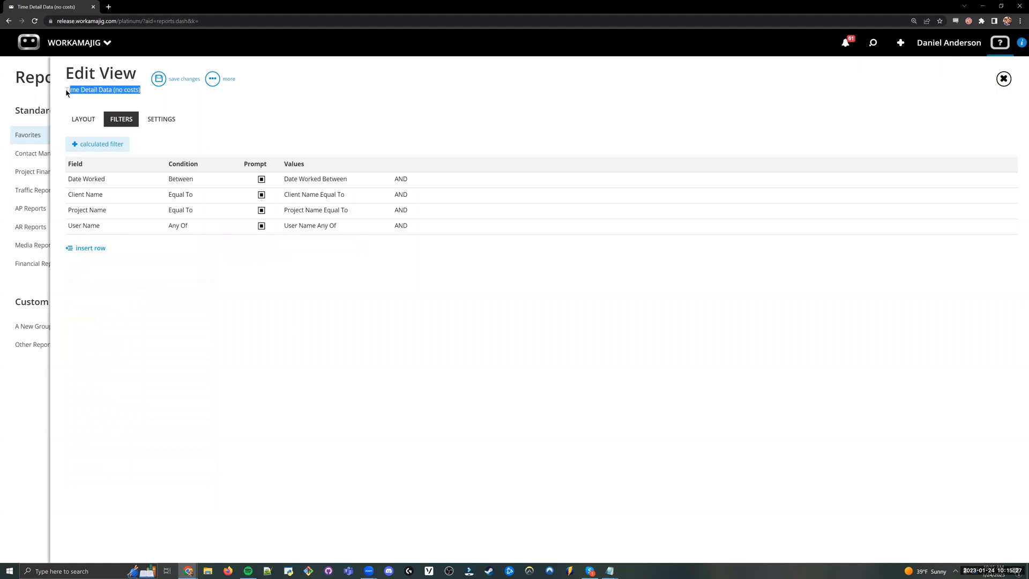
pyautogui.click(161, 119)
pyautogui.moveTo(152, 160); pyautogui.dragTo(61, 159)
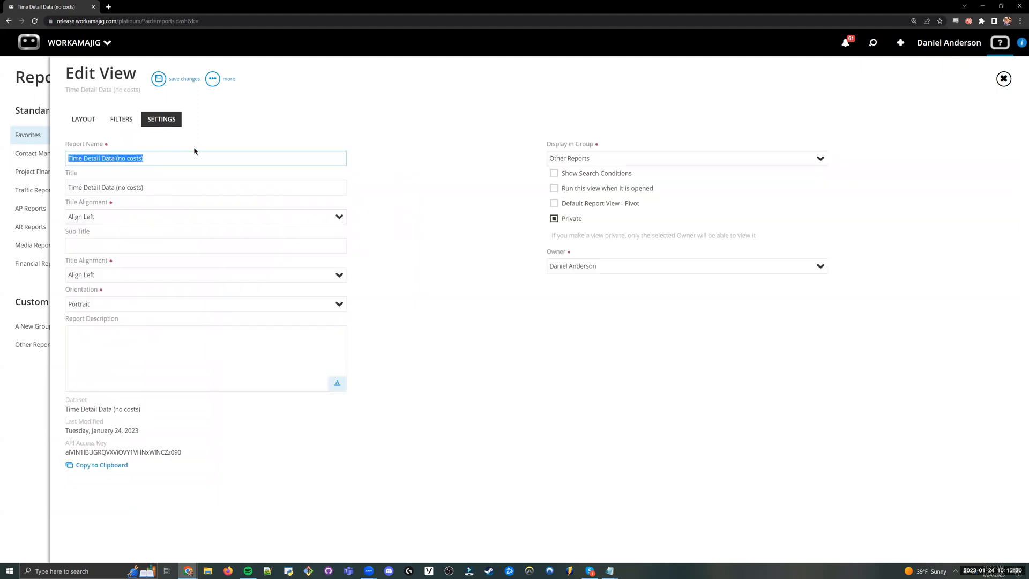
pyautogui.click(160, 79)
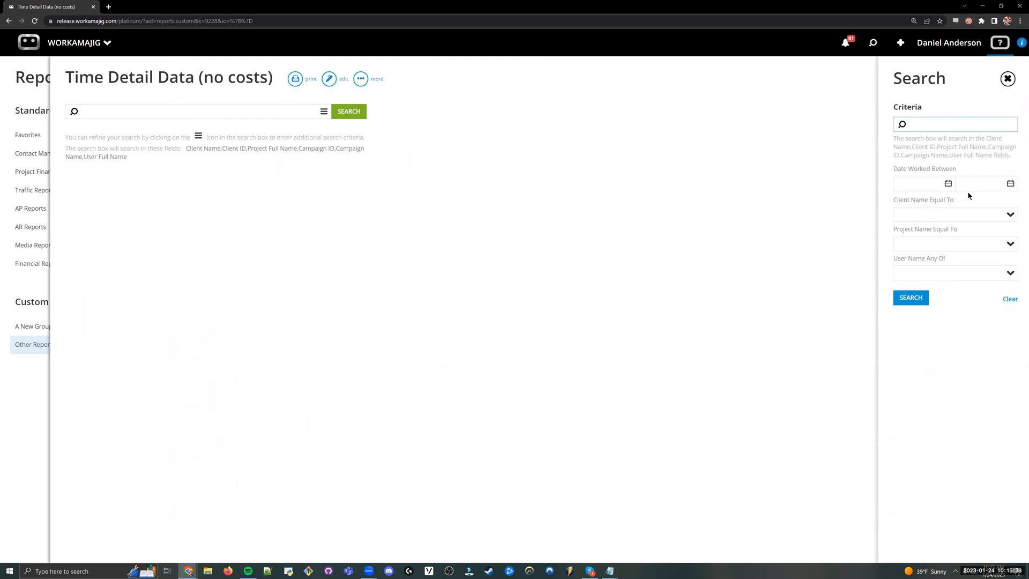
# Run the report for Date Worked between 1/1/2023 and 1/24/2023
pyautogui.press('Tab')
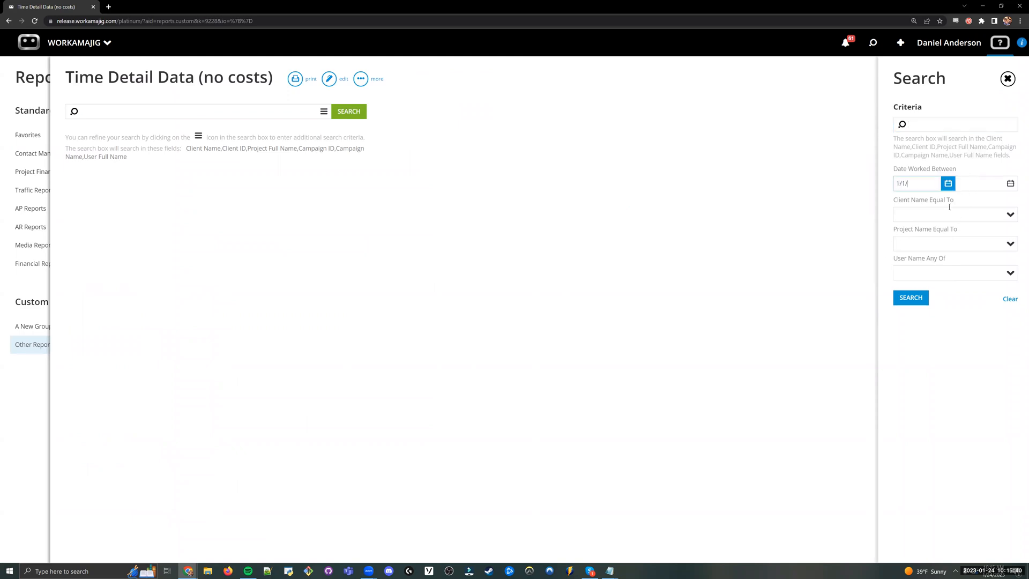
pyautogui.press('Tab')
pyautogui.write('12')
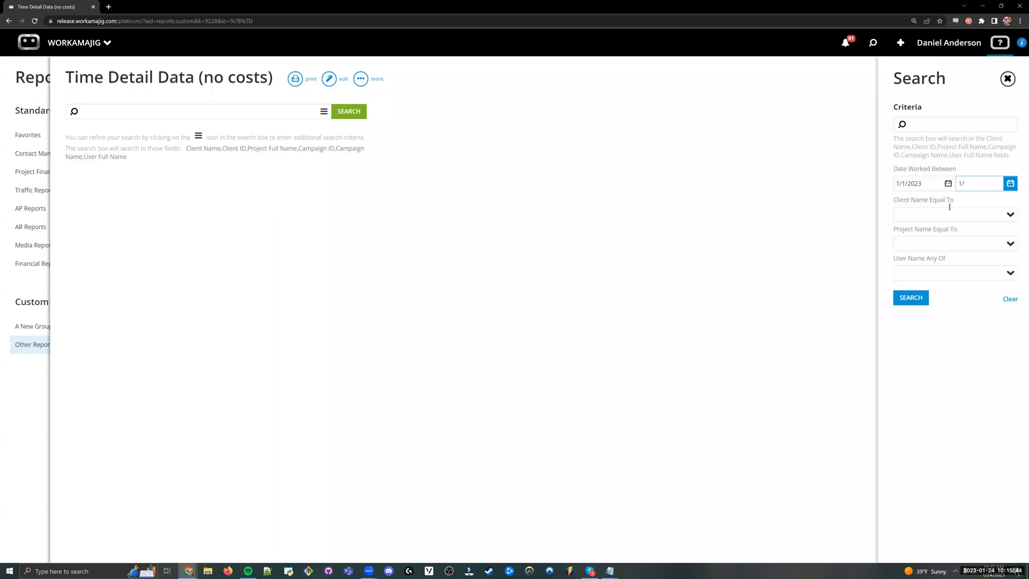
pyautogui.click(938, 364)
pyautogui.click(906, 299)
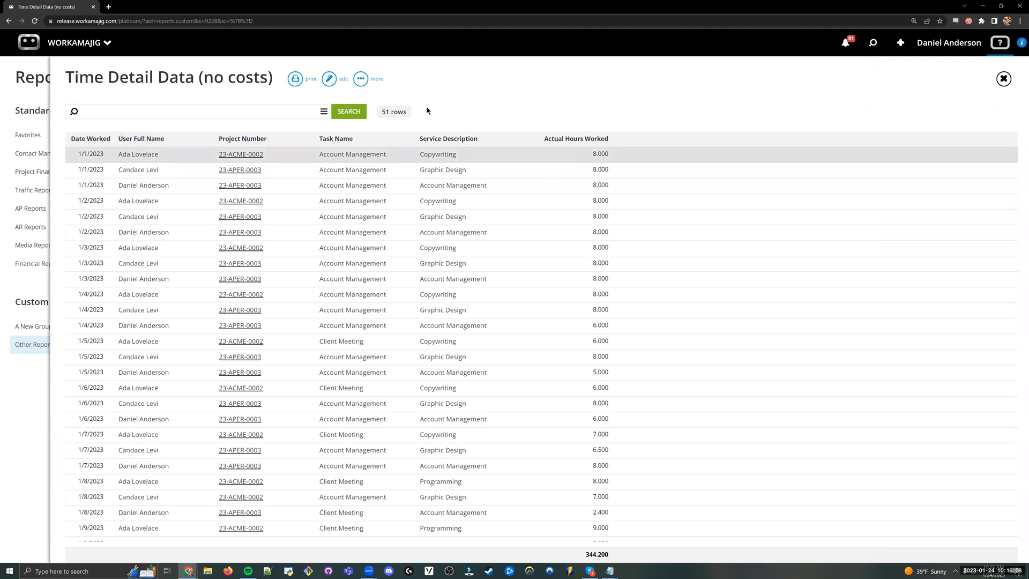
# Look through the report's rows and sort them by Date Worked, newest first
pyautogui.click(342, 81)
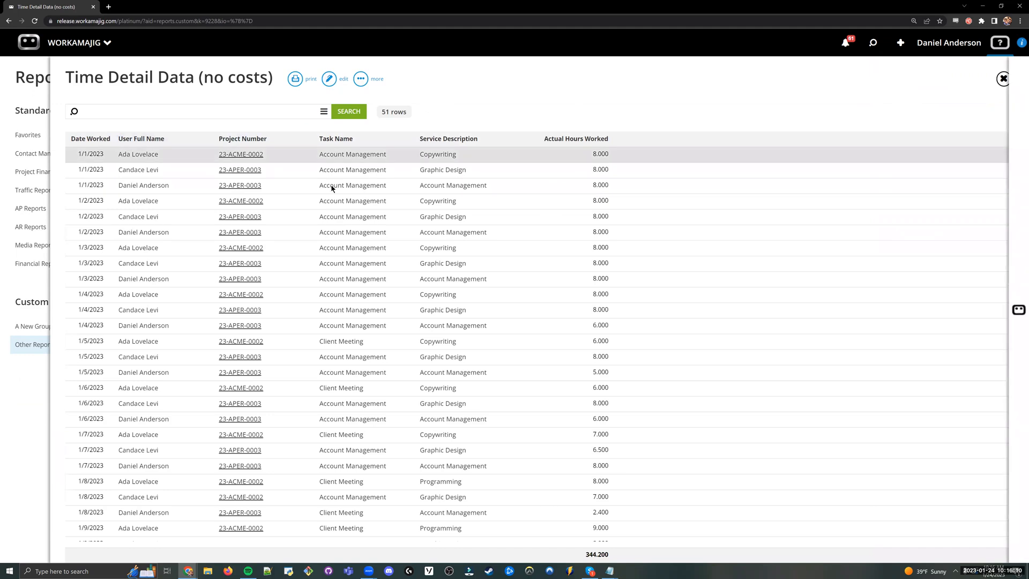
pyautogui.click(1004, 79)
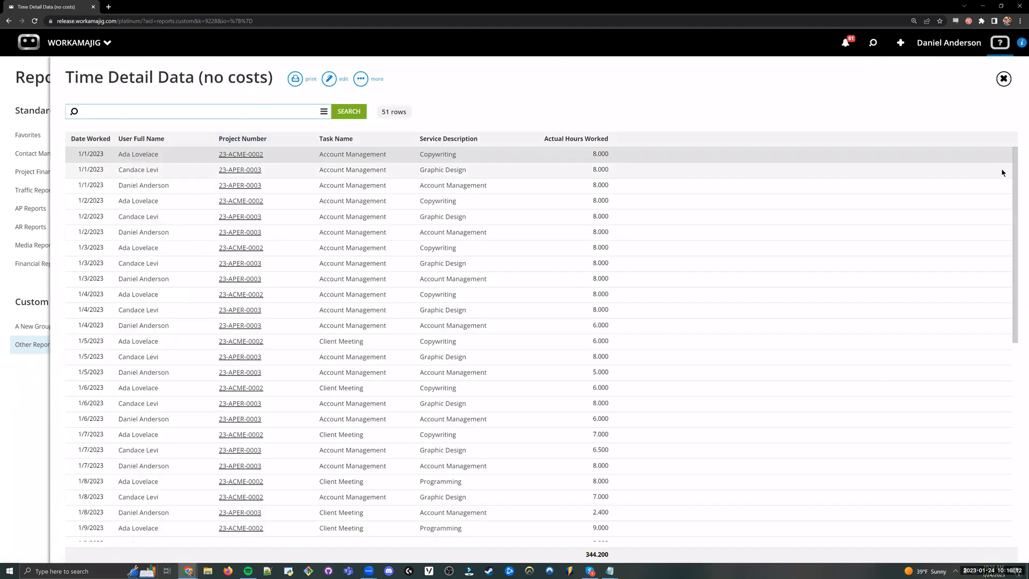
pyautogui.moveTo(1017, 170); pyautogui.dragTo(983, 349)
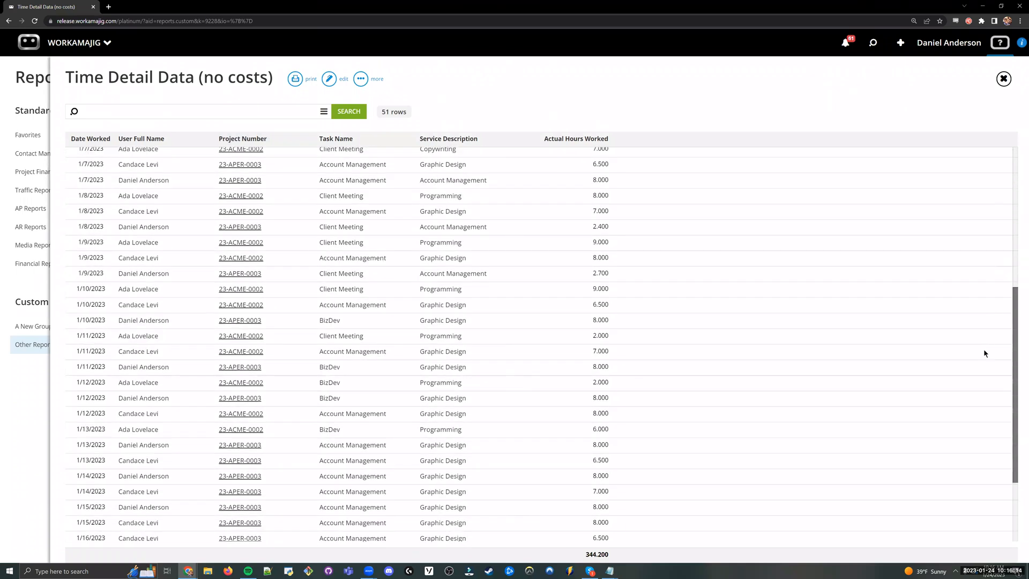
pyautogui.scroll(7, 979, 404)
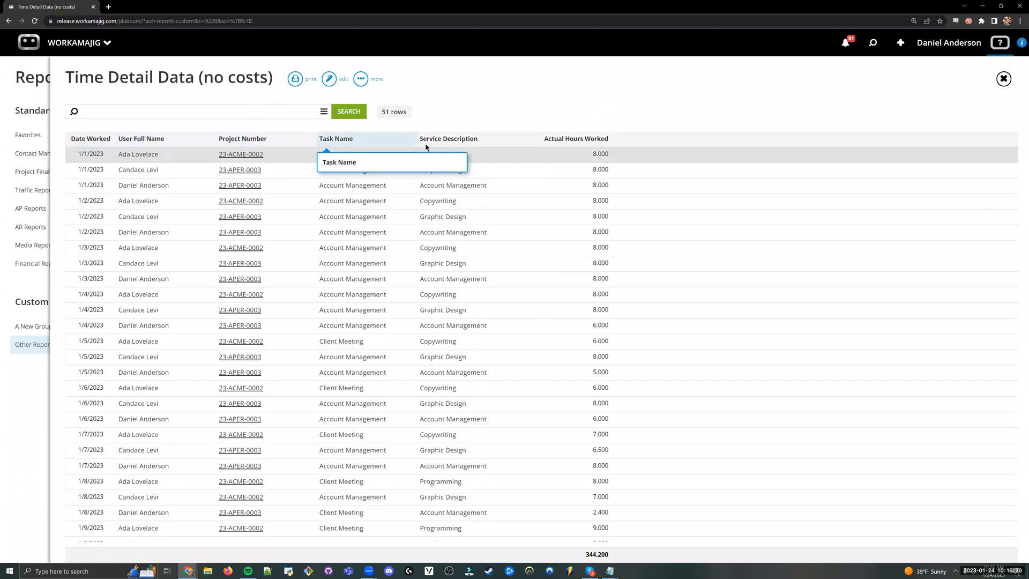
pyautogui.click(89, 139)
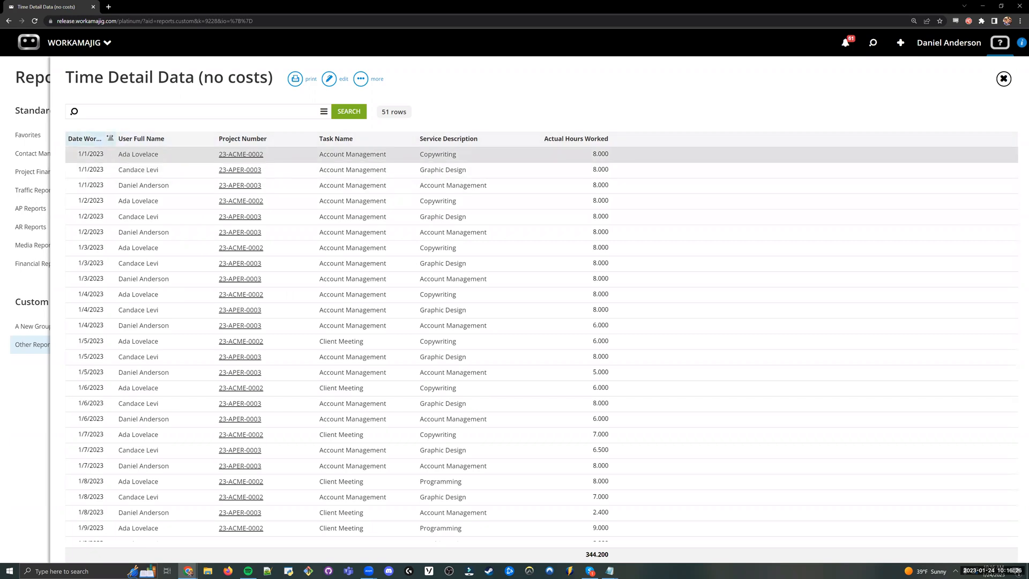
pyautogui.click(86, 140)
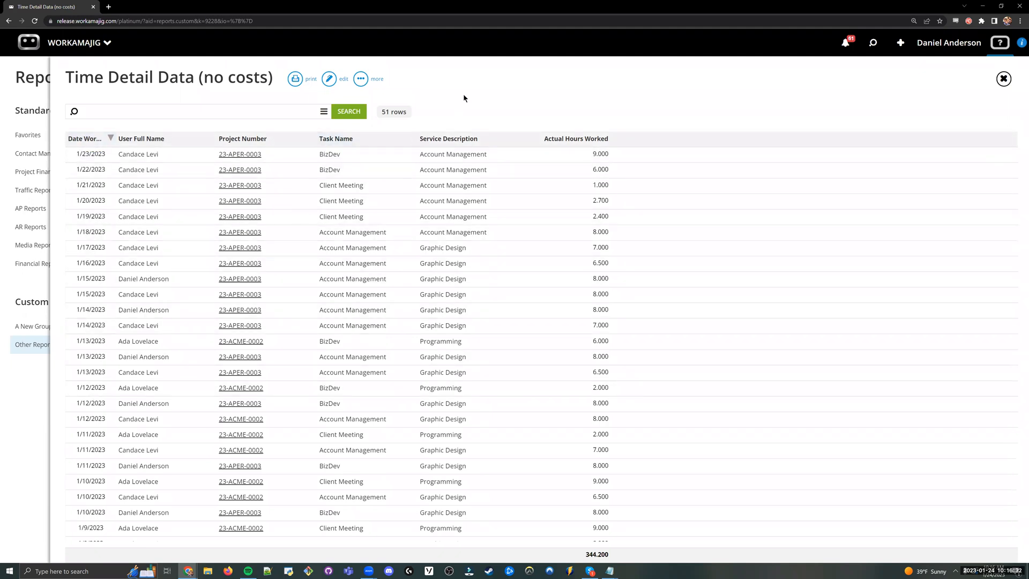
# Group the report by Client Name, rerun it with the change applied, and memorize the view
pyautogui.click(340, 79)
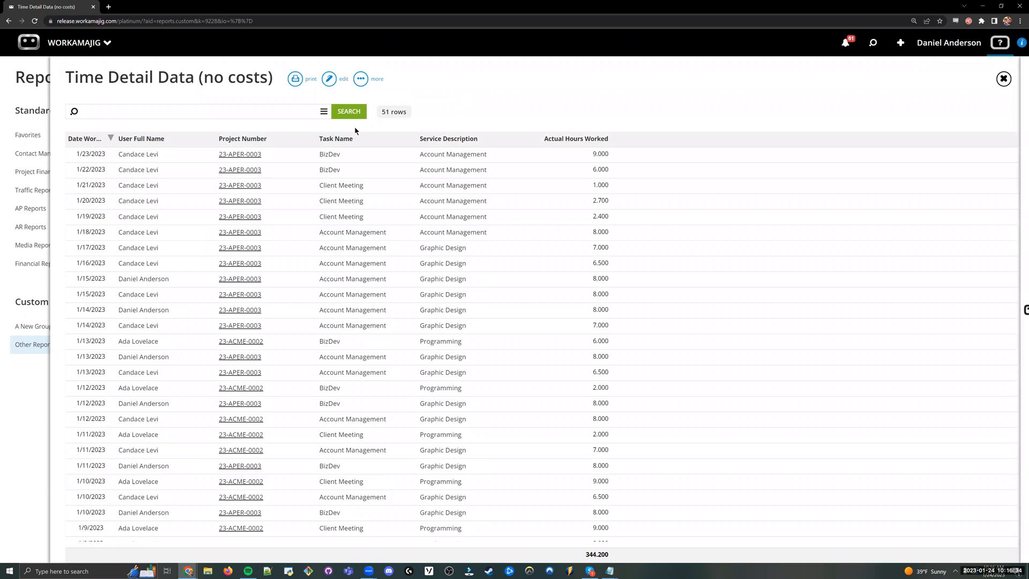
pyautogui.moveTo(262, 191); pyautogui.dragTo(273, 164)
pyautogui.click(184, 147)
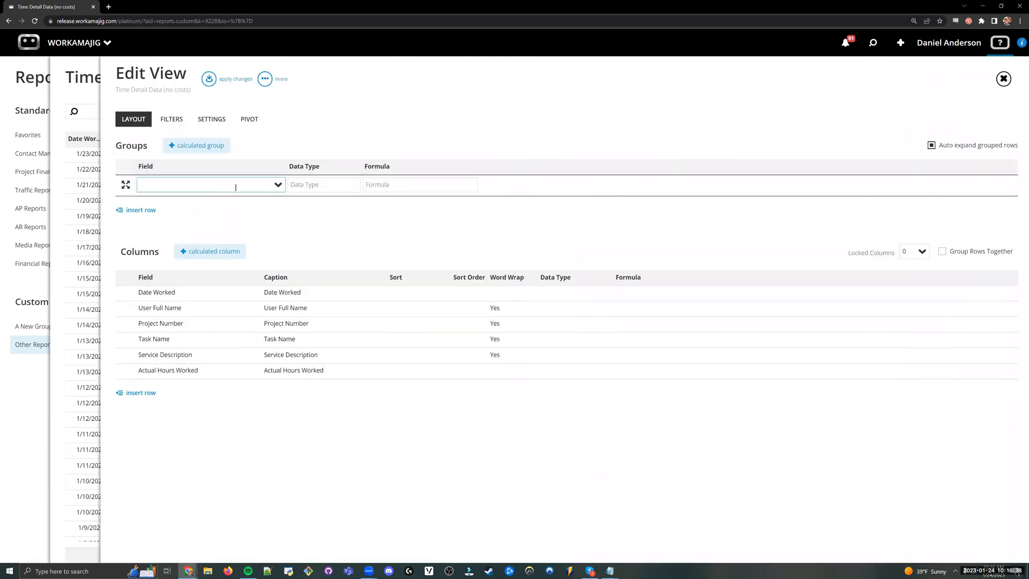
pyautogui.write('Client name')
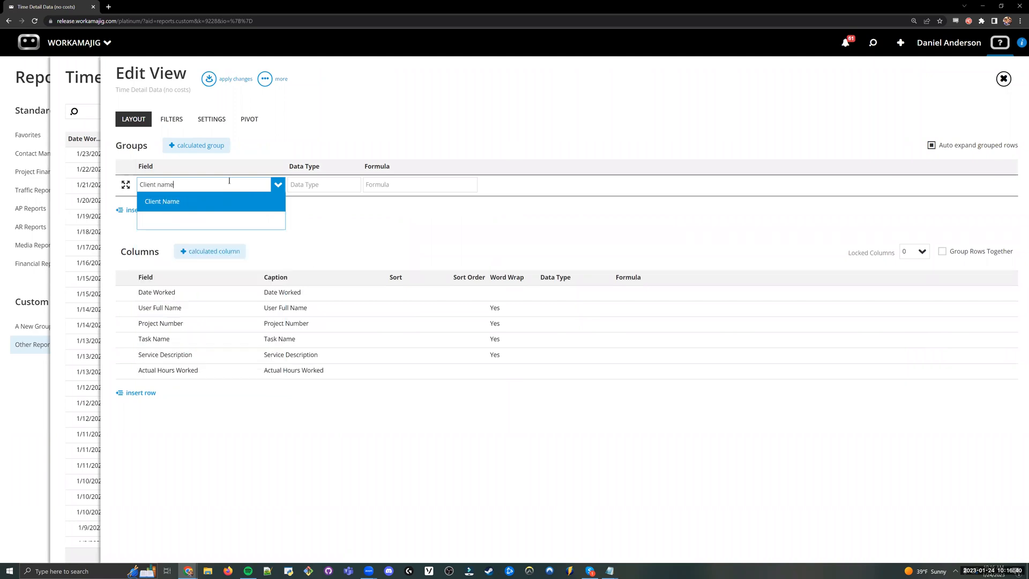
pyautogui.click(223, 200)
pyautogui.click(230, 86)
pyautogui.click(226, 86)
pyautogui.click(349, 111)
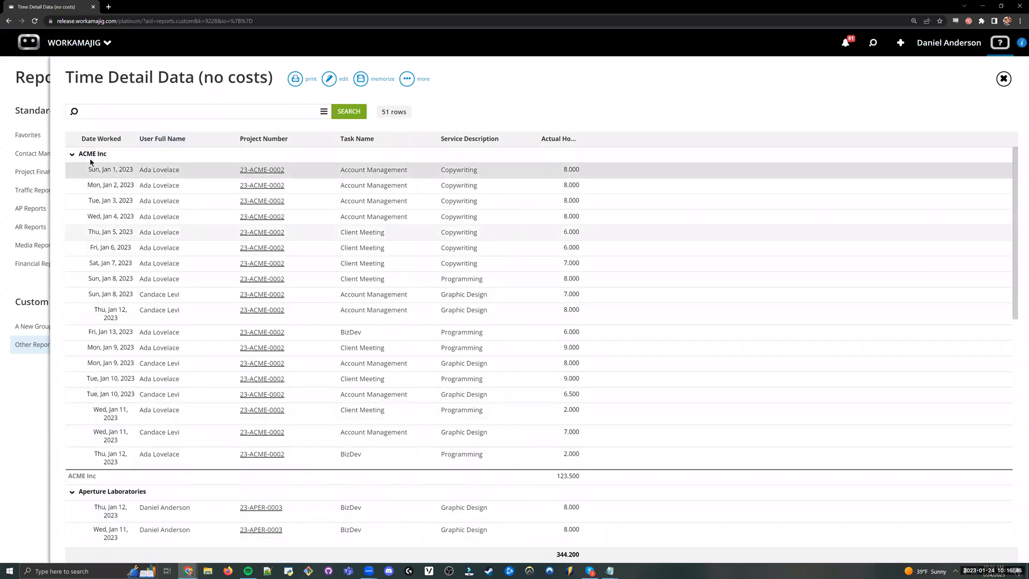
pyautogui.tripleClick(92, 154)
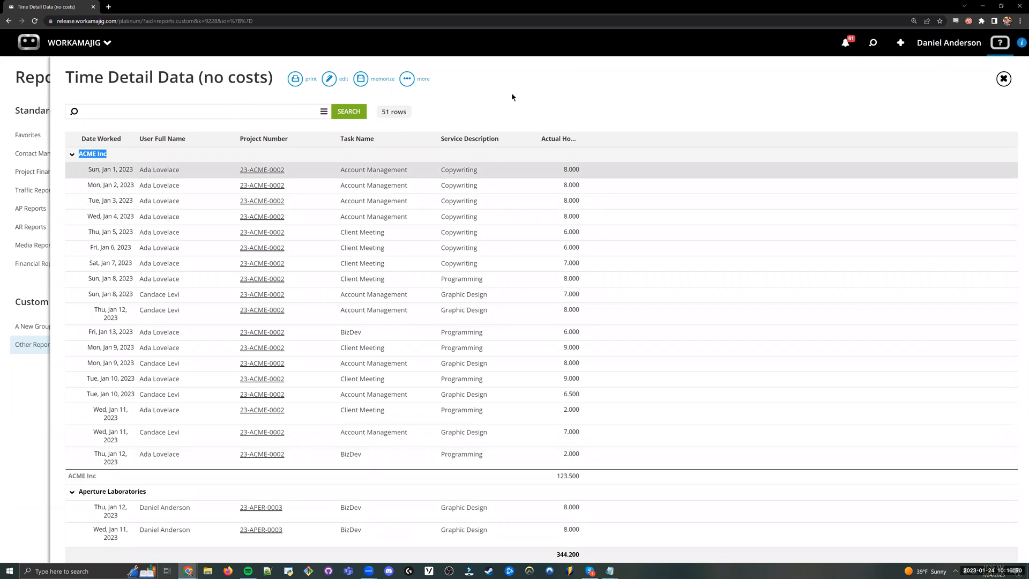
pyautogui.click(361, 79)
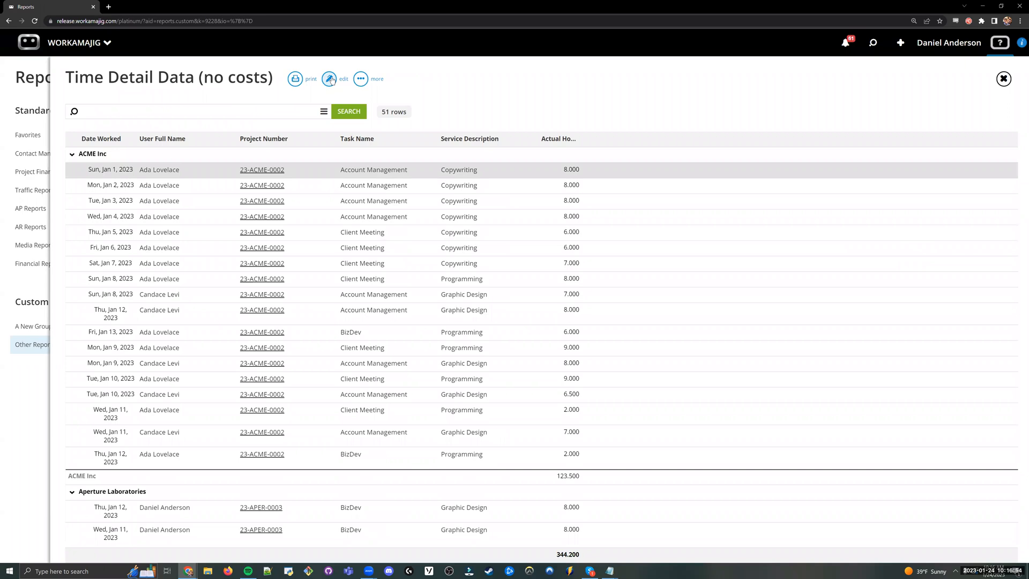
# Add Project Full Name as a second group below Client Name and rerun the report with the change applied
pyautogui.click(329, 79)
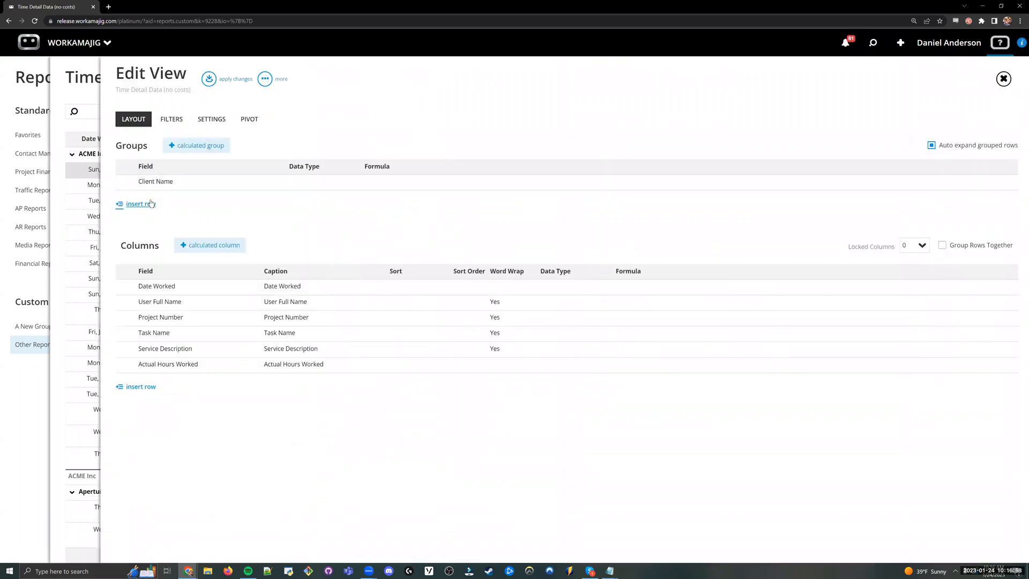
pyautogui.click(151, 204)
pyautogui.write('Projec')
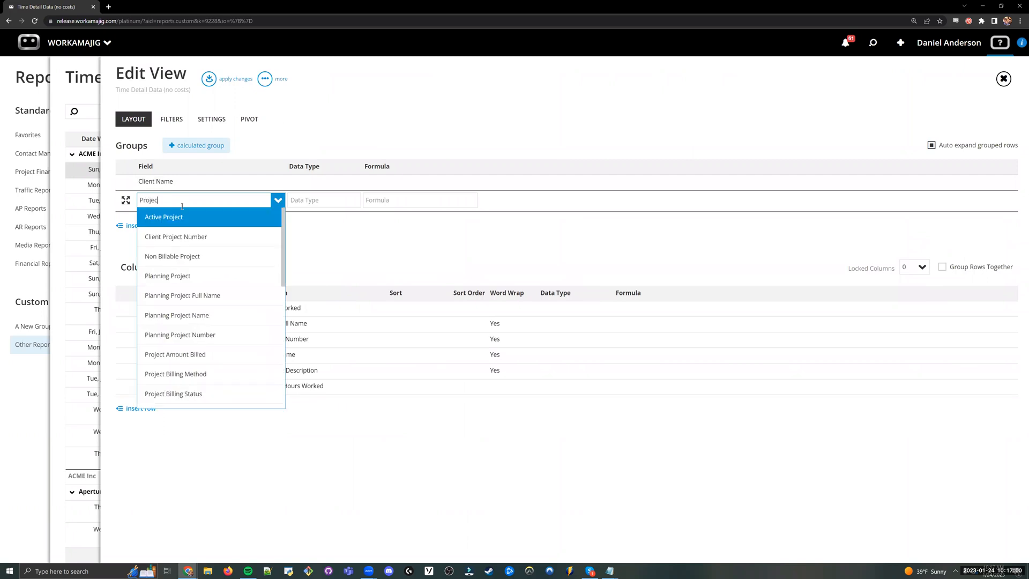
pyautogui.write('t na')
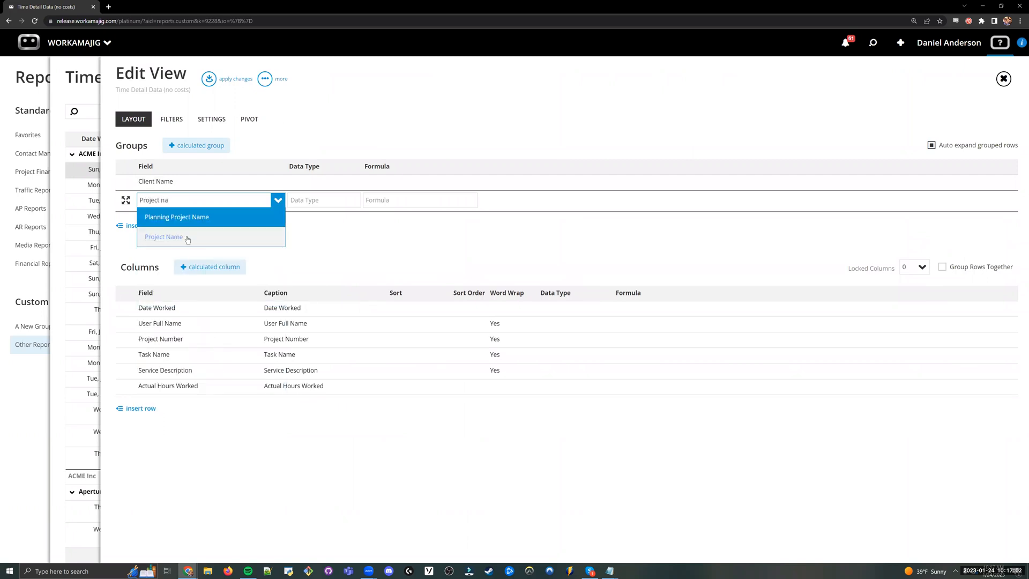
pyautogui.press('BackSpace')
pyautogui.press('BackSpace')
pyautogui.click(189, 237)
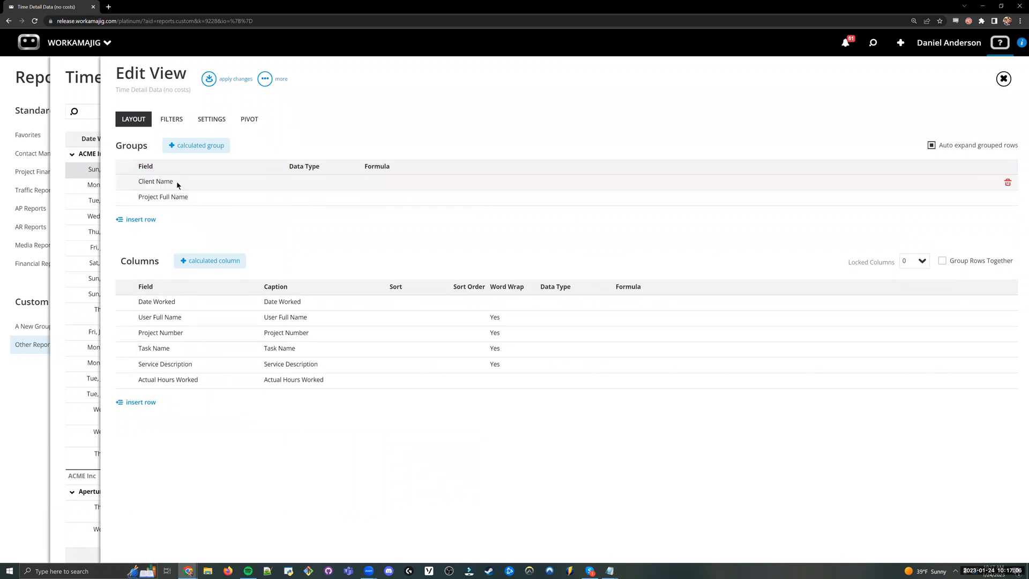
pyautogui.click(209, 79)
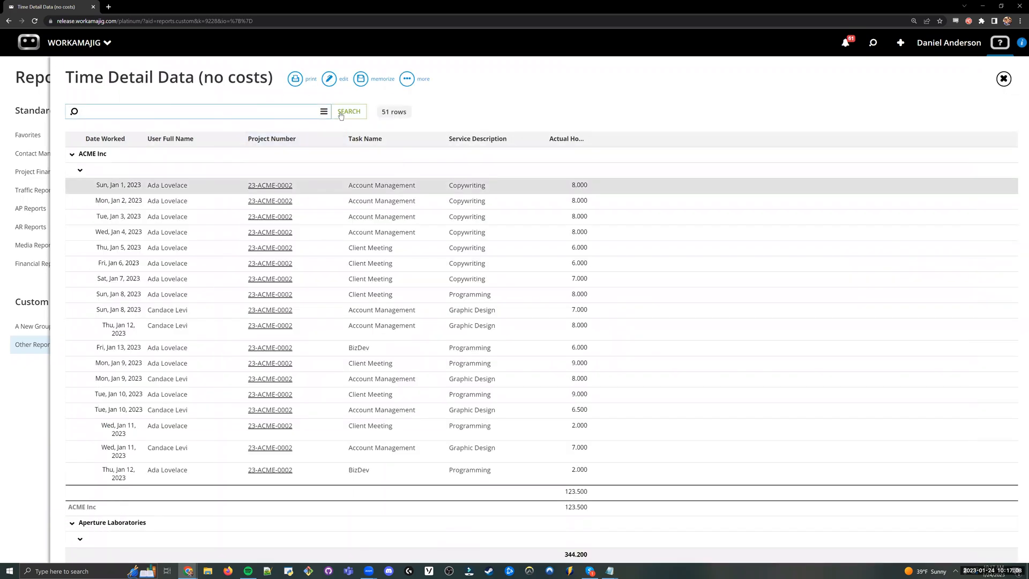
# Examine the client and project groups and their hour subtotals, collapsing and expanding them and widening the Actual Hours Worked column
pyautogui.moveTo(108, 154); pyautogui.dragTo(78, 153)
pyautogui.moveTo(236, 172); pyautogui.dragTo(94, 174)
pyautogui.click(508, 106)
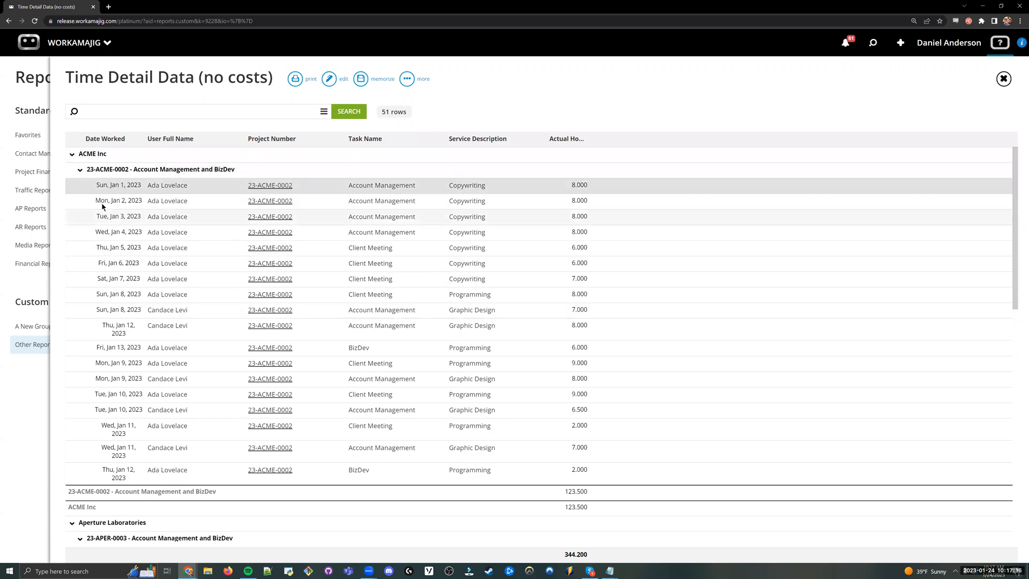
pyautogui.click(80, 170)
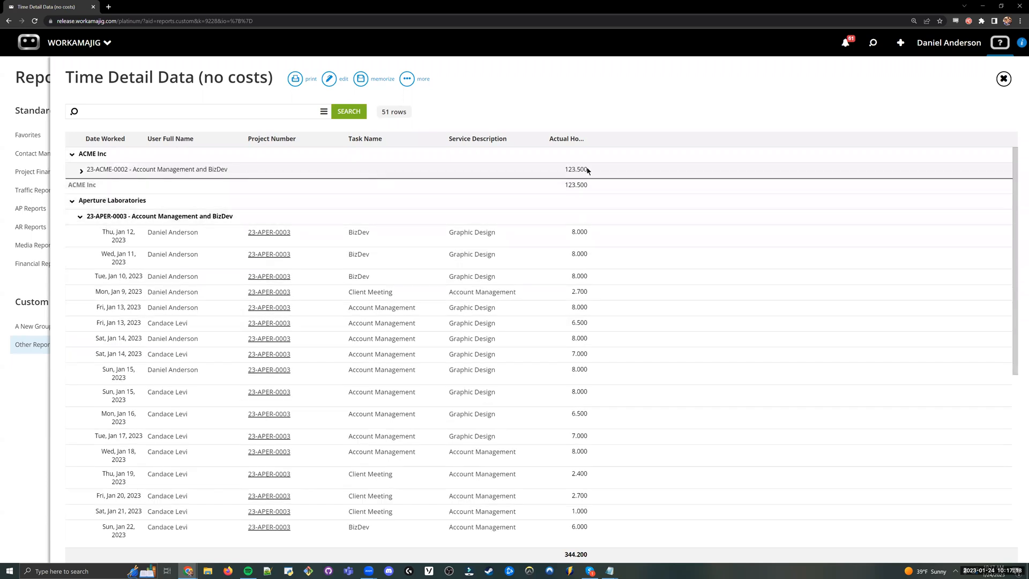
pyautogui.moveTo(591, 138); pyautogui.dragTo(586, 170)
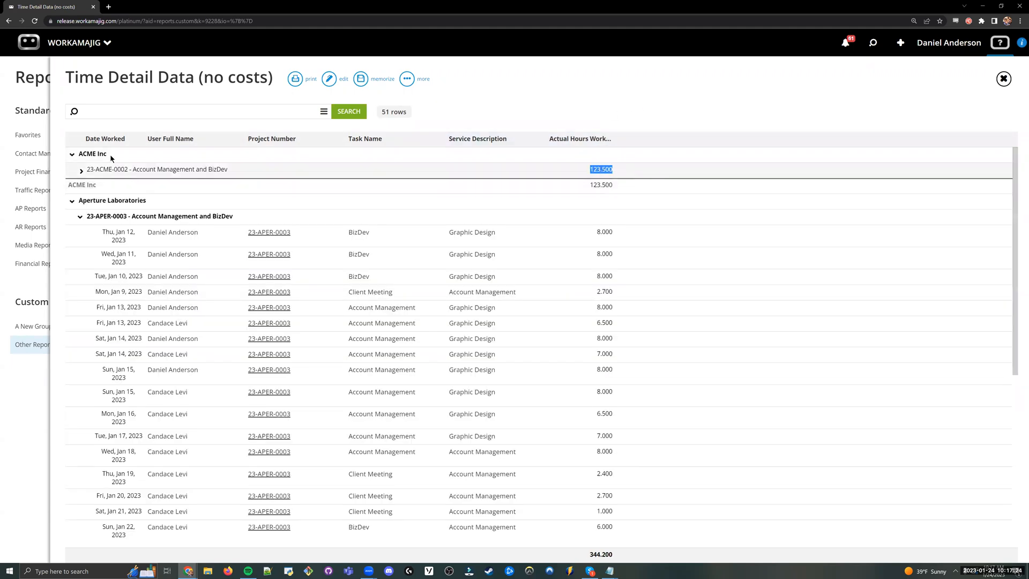
pyautogui.moveTo(234, 171); pyautogui.dragTo(78, 170)
pyautogui.click(72, 154)
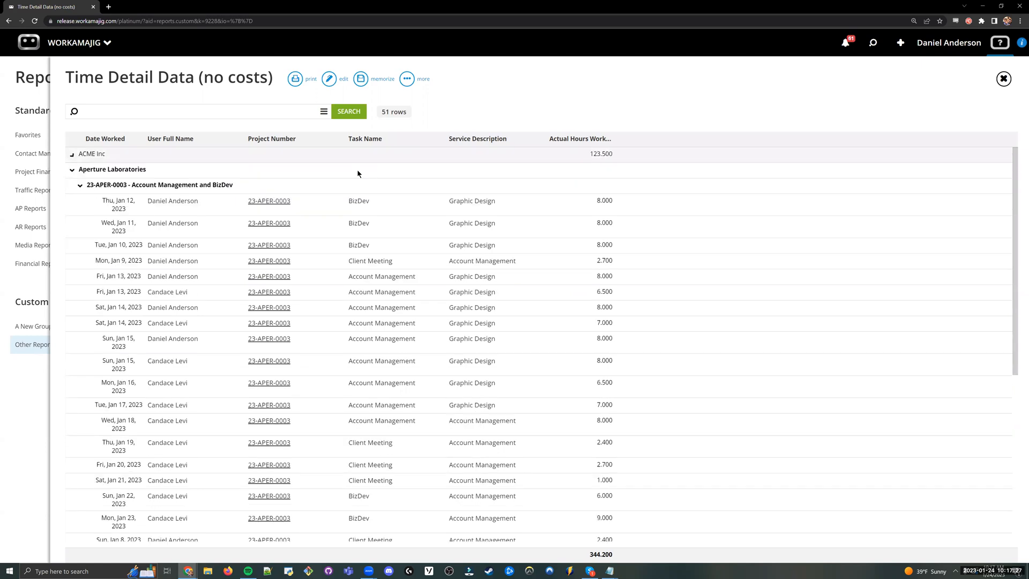
pyautogui.click(73, 154)
pyautogui.click(80, 170)
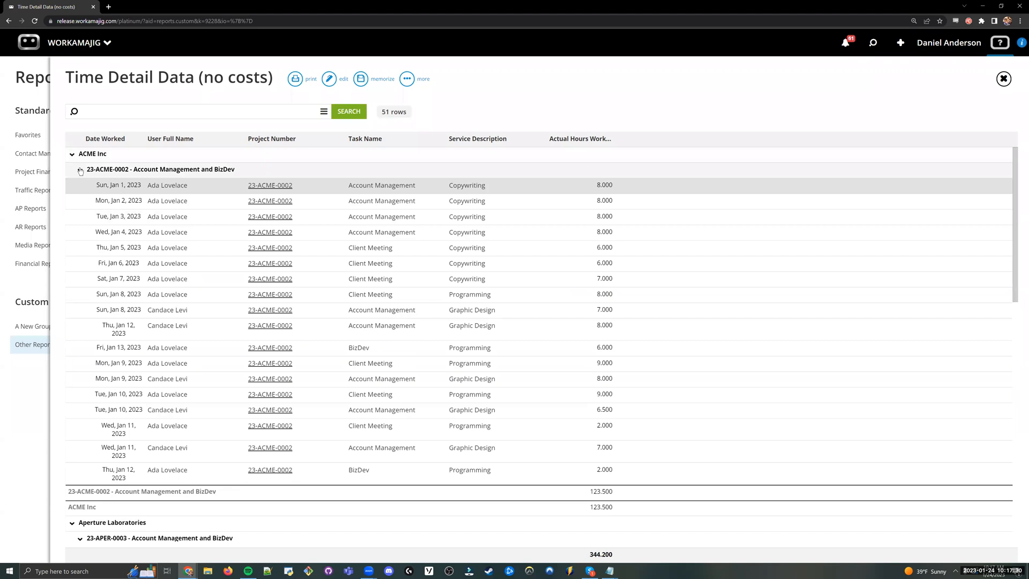
pyautogui.click(81, 170)
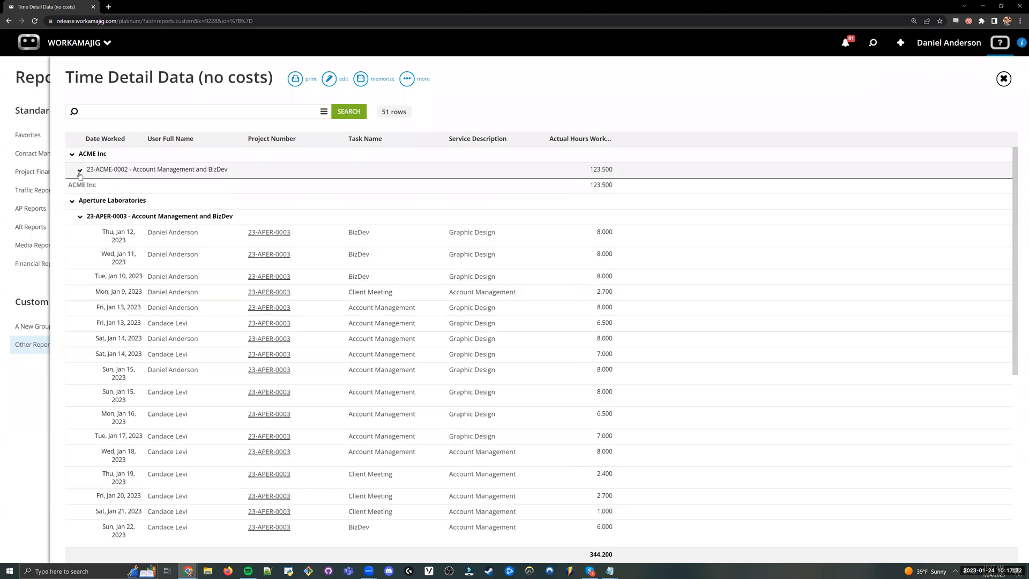
pyautogui.click(72, 202)
pyautogui.click(72, 201)
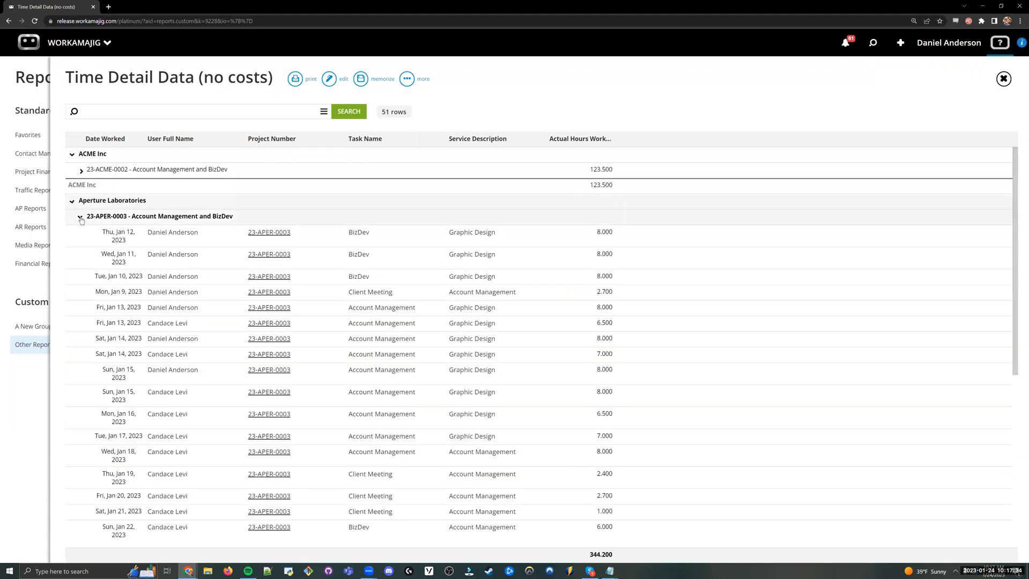
pyautogui.click(80, 217)
pyautogui.click(81, 219)
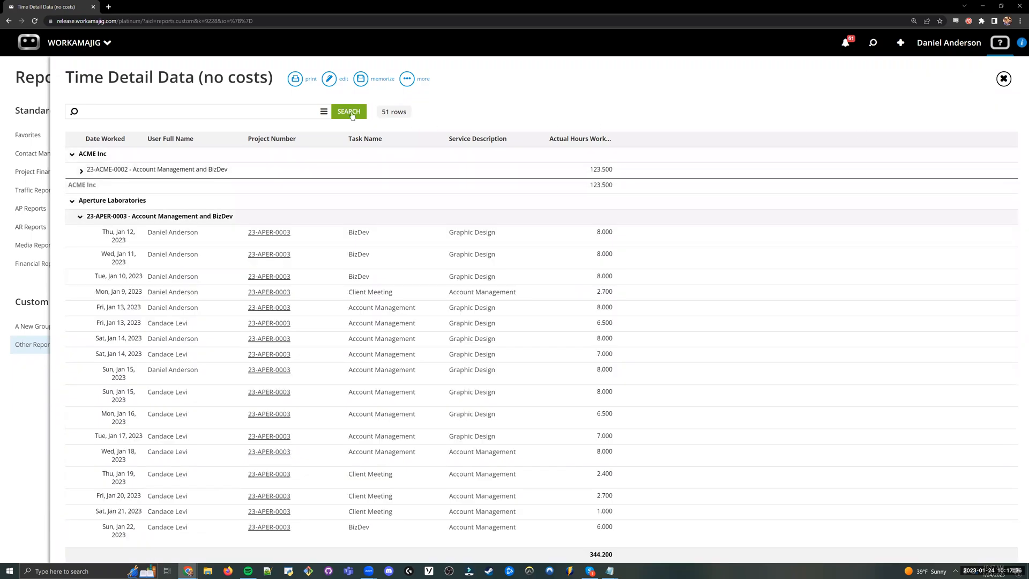
# Rerun the report with the Date Worked range starting 1/1/2022 and collapse the first two project groups under ACME Inc
pyautogui.click(324, 111)
pyautogui.click(914, 183)
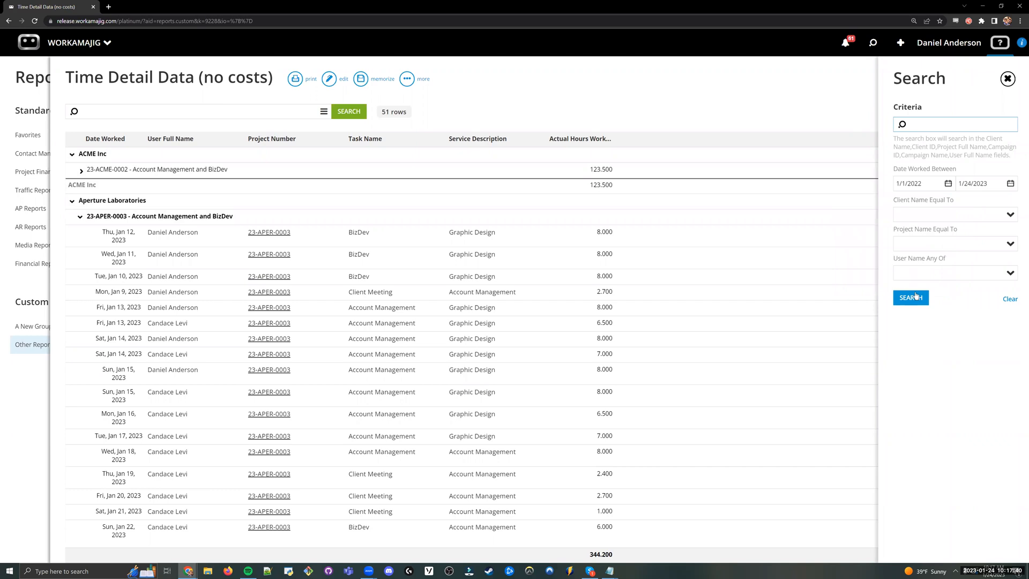
pyautogui.click(911, 297)
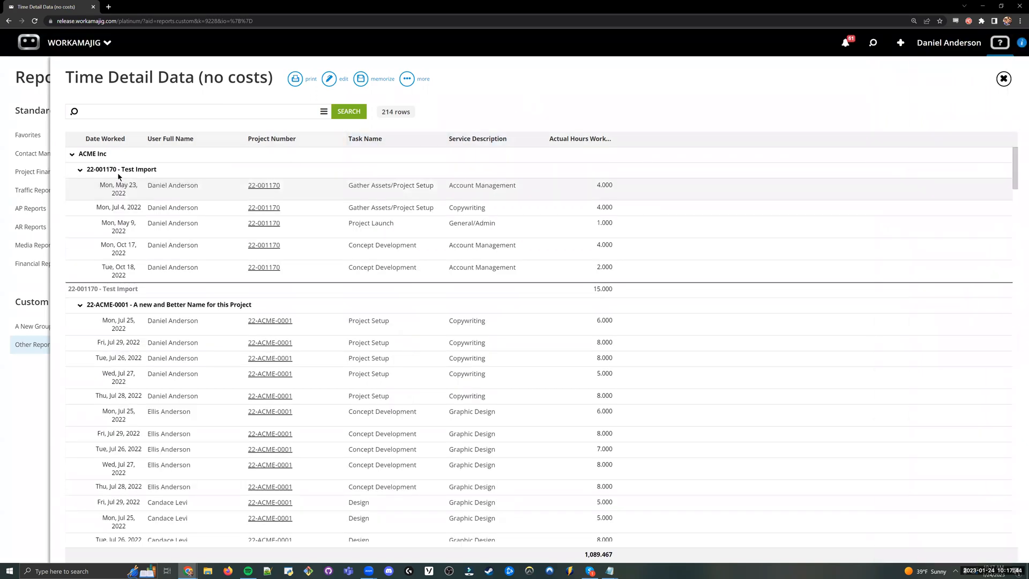
pyautogui.click(80, 169)
pyautogui.click(81, 185)
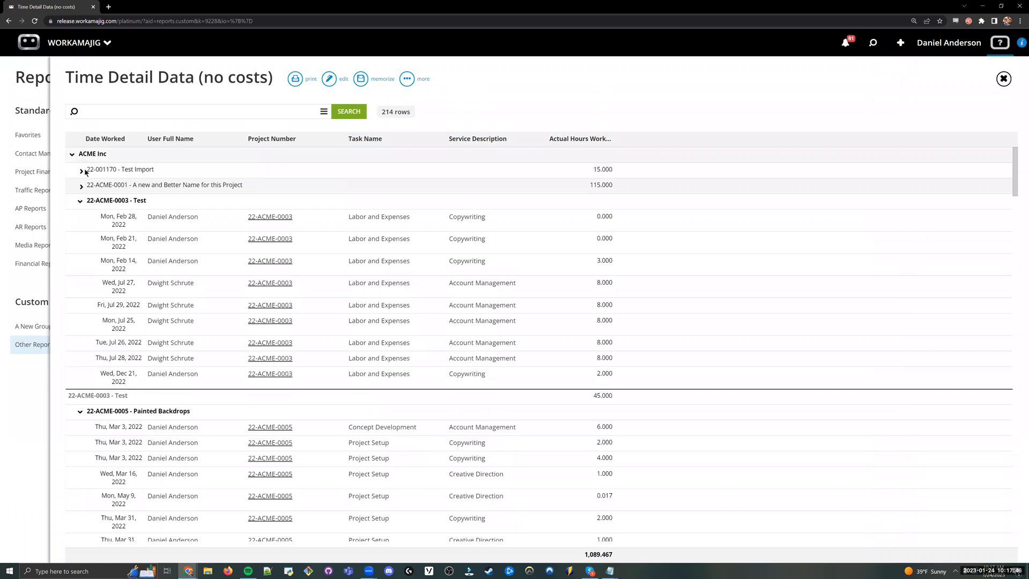
# Collapse all client and project groups in the report and widen the Actual Hours Worked column to show its full caption
pyautogui.click(81, 201)
pyautogui.click(407, 78)
pyautogui.click(363, 126)
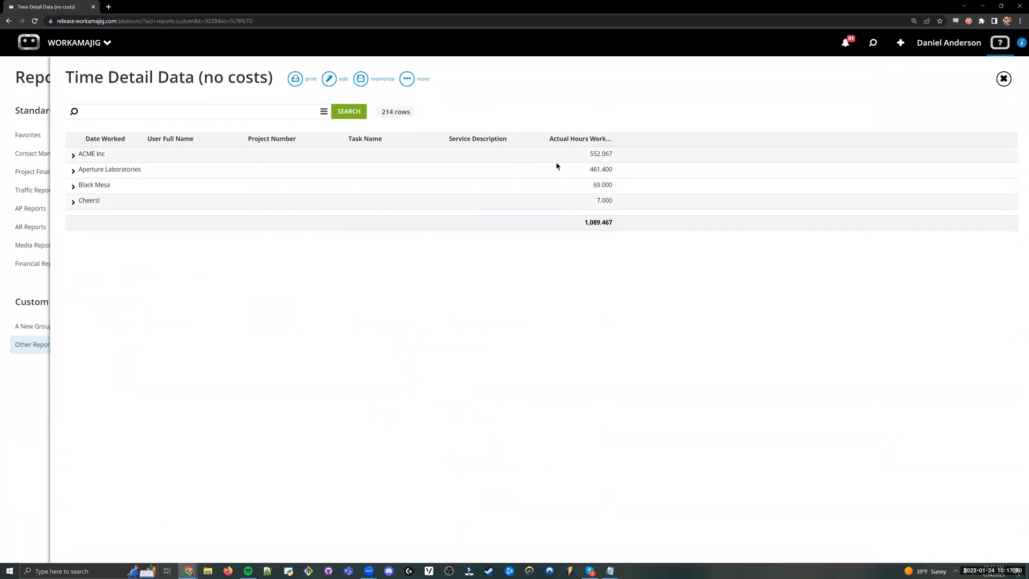
pyautogui.moveTo(616, 139); pyautogui.dragTo(640, 154)
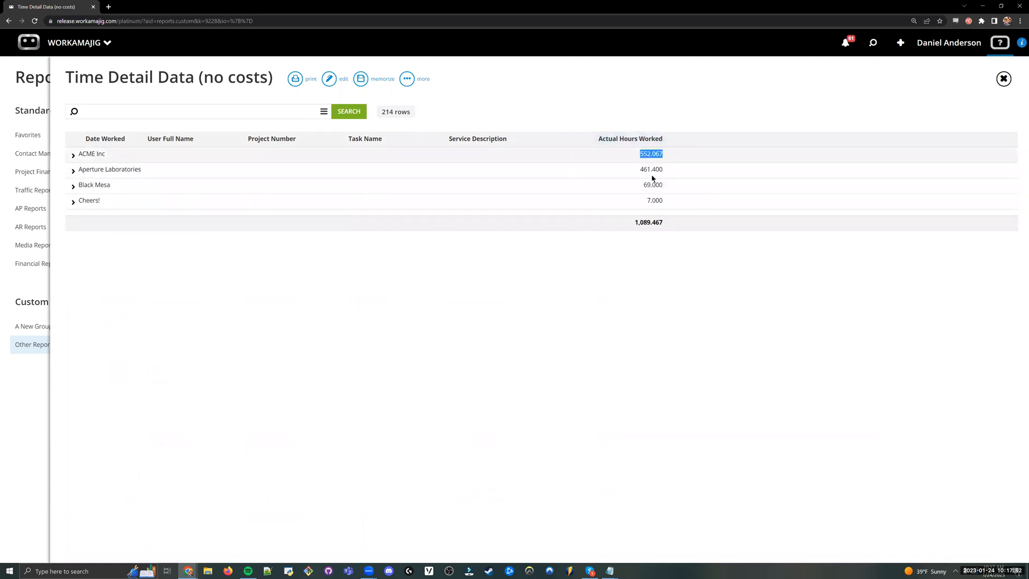
# Expand ACME Inc and its 22-ACME-0001 project to examine the nested hour subtotals and individual time entries
pyautogui.click(73, 155)
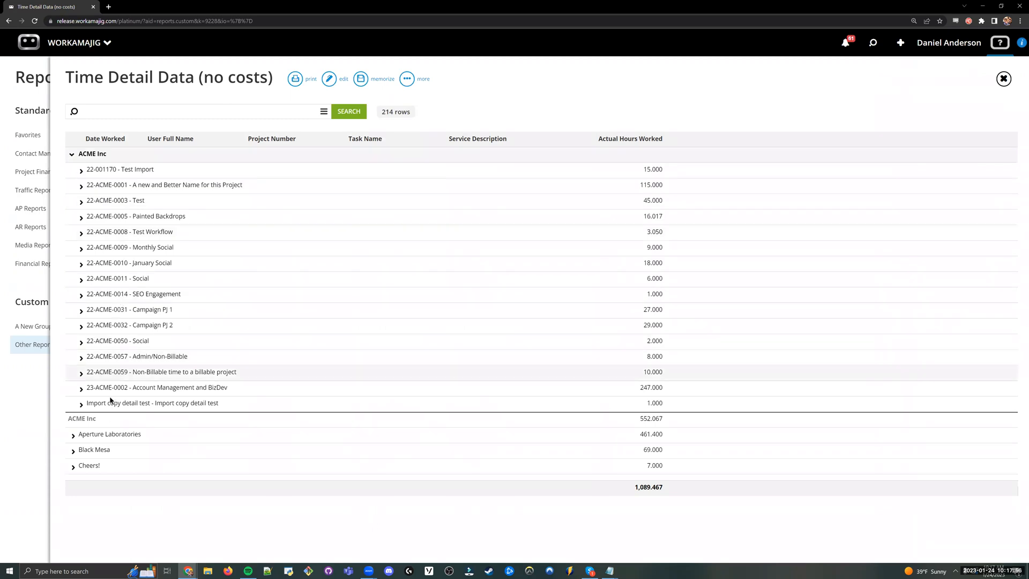
pyautogui.moveTo(672, 169); pyautogui.dragTo(623, 204)
pyautogui.click(652, 102)
pyautogui.click(79, 187)
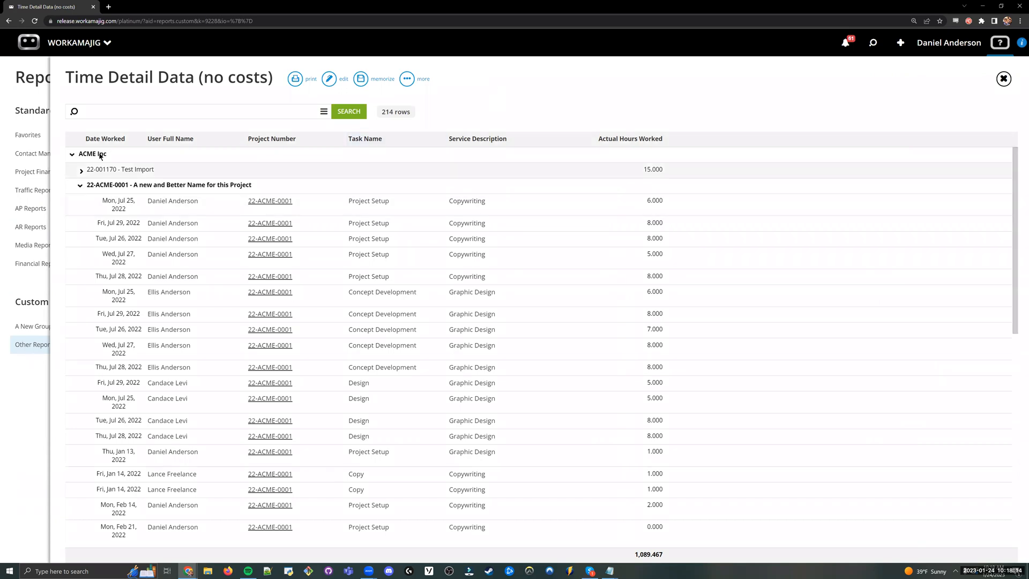
pyautogui.moveTo(113, 159); pyautogui.dragTo(83, 158)
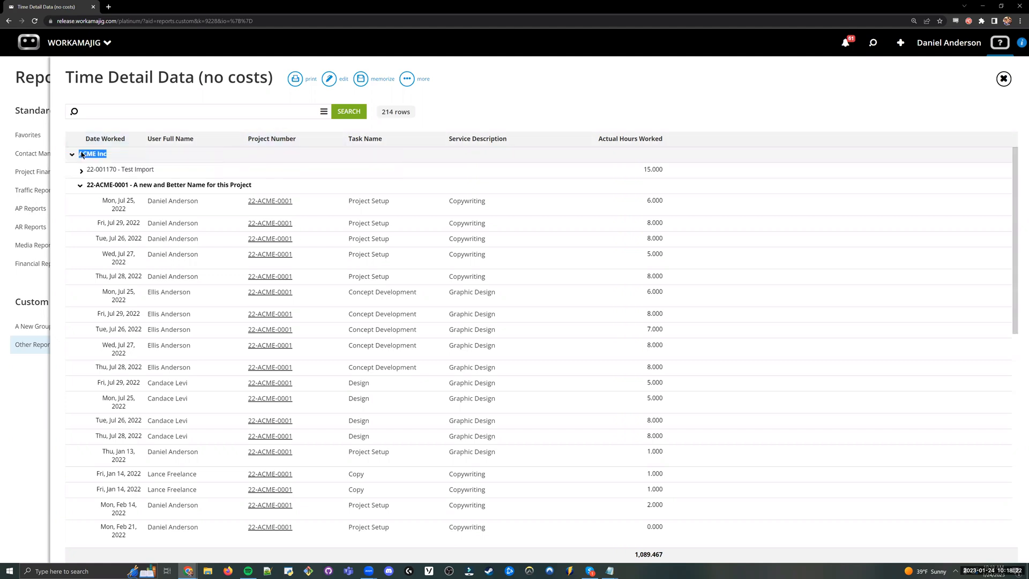
pyautogui.click(478, 113)
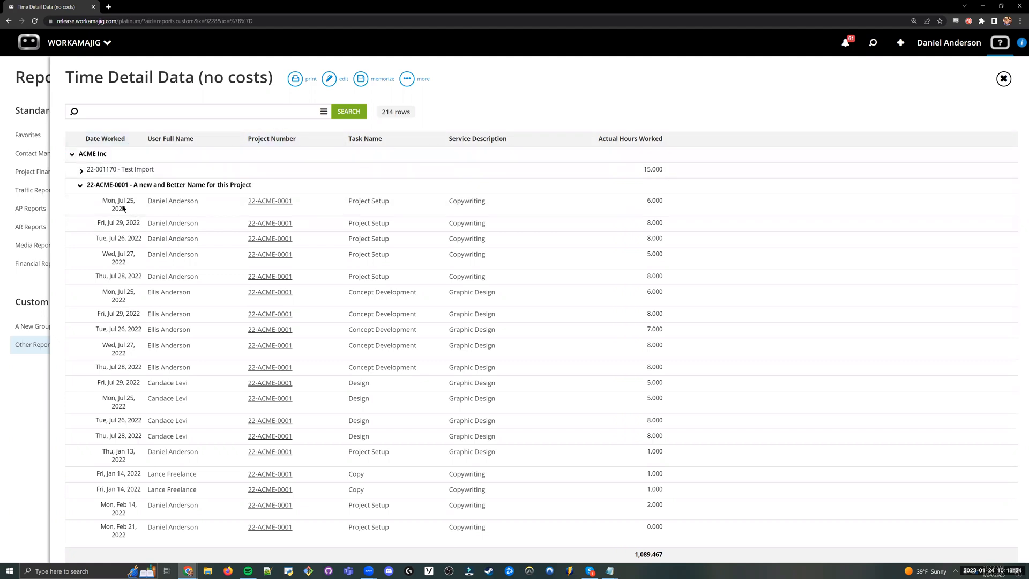
# Remove the Client Name and Project Full Name groups, apply the change and memorize the view
pyautogui.click(335, 80)
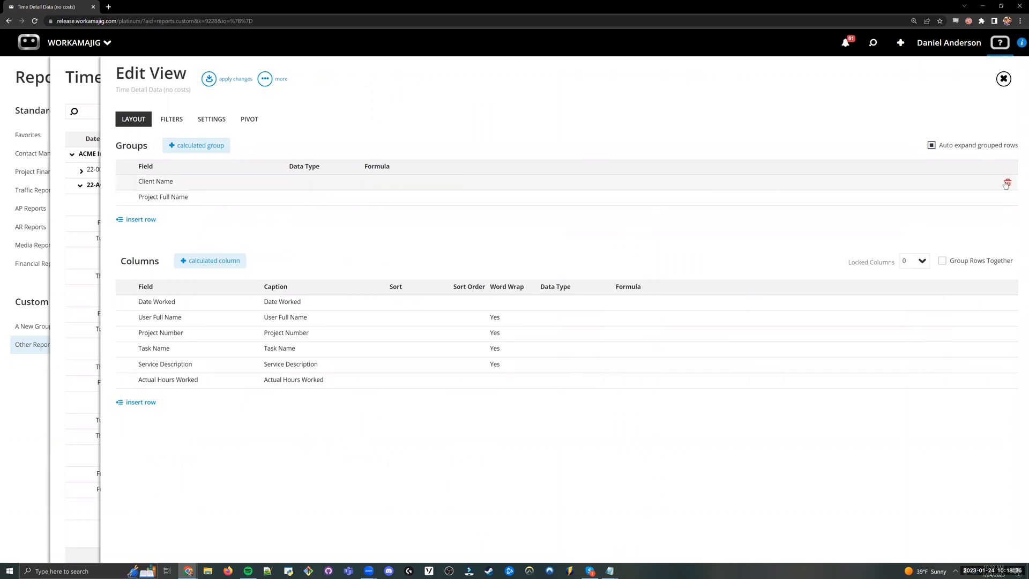
pyautogui.click(1007, 184)
pyautogui.click(1006, 182)
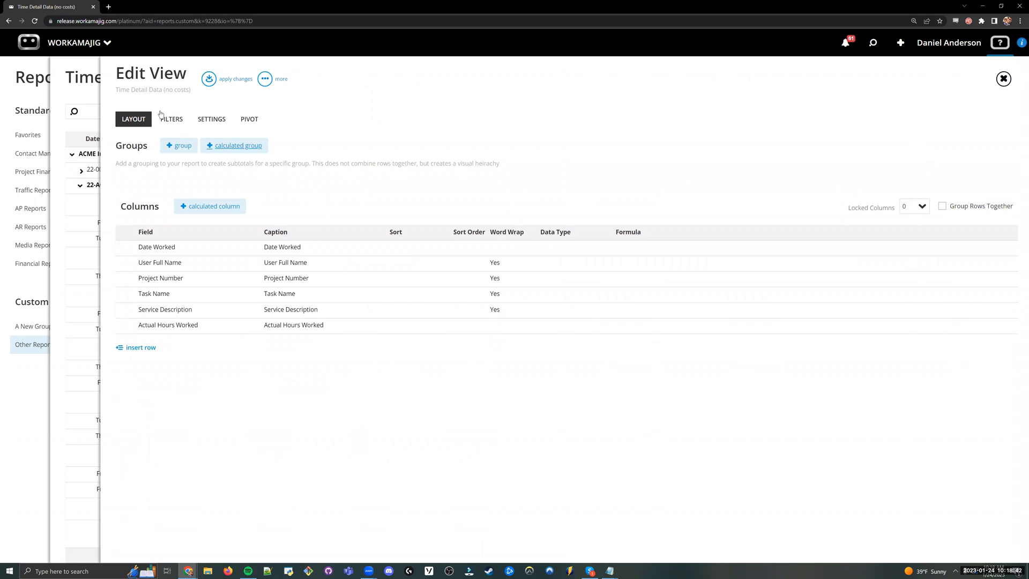
pyautogui.click(213, 77)
pyautogui.click(379, 80)
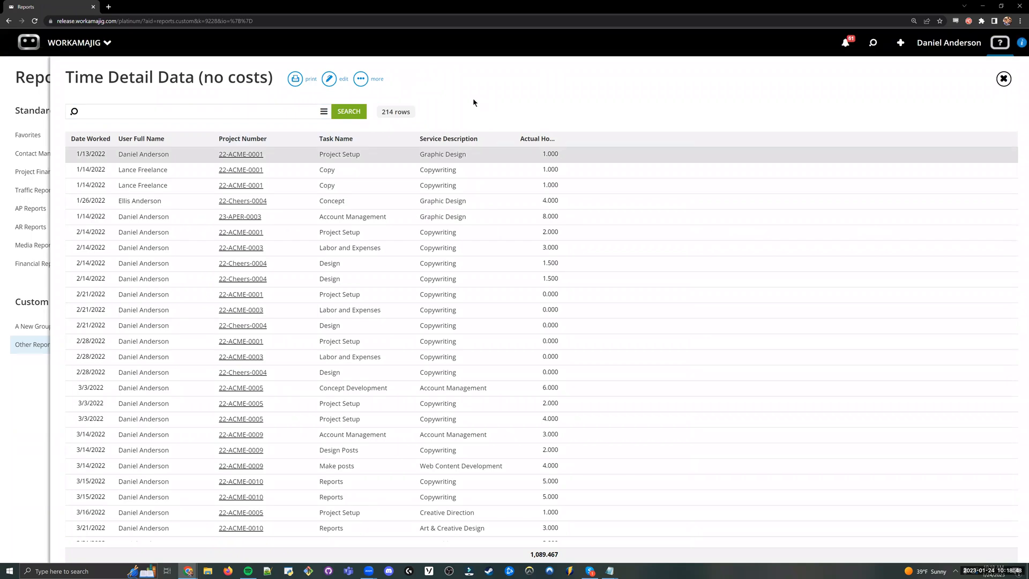
# Turn on Group Rows Together, delete the Date Worked, Task Name and Service Description columns, and apply the changes
pyautogui.click(331, 79)
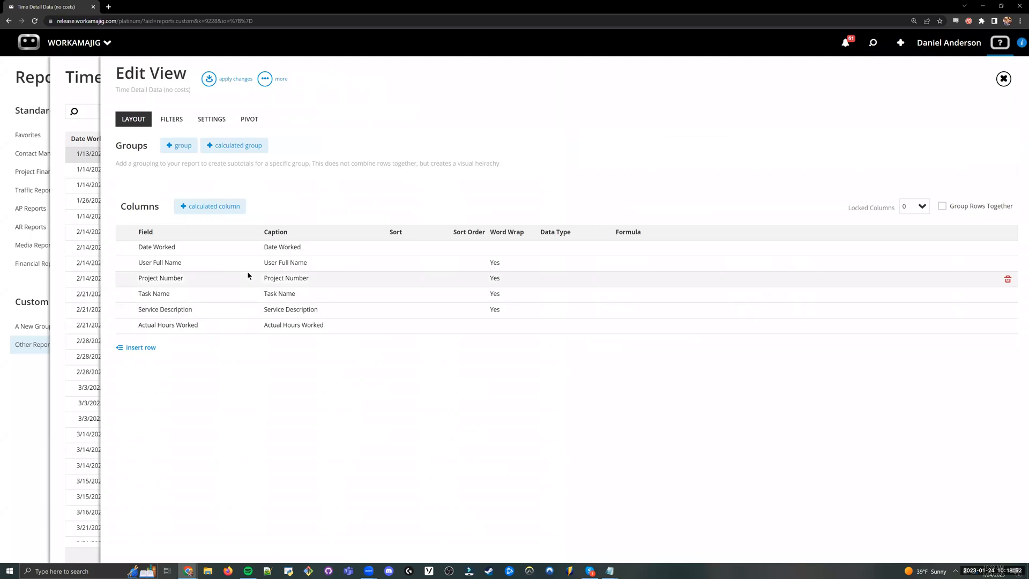
pyautogui.click(967, 211)
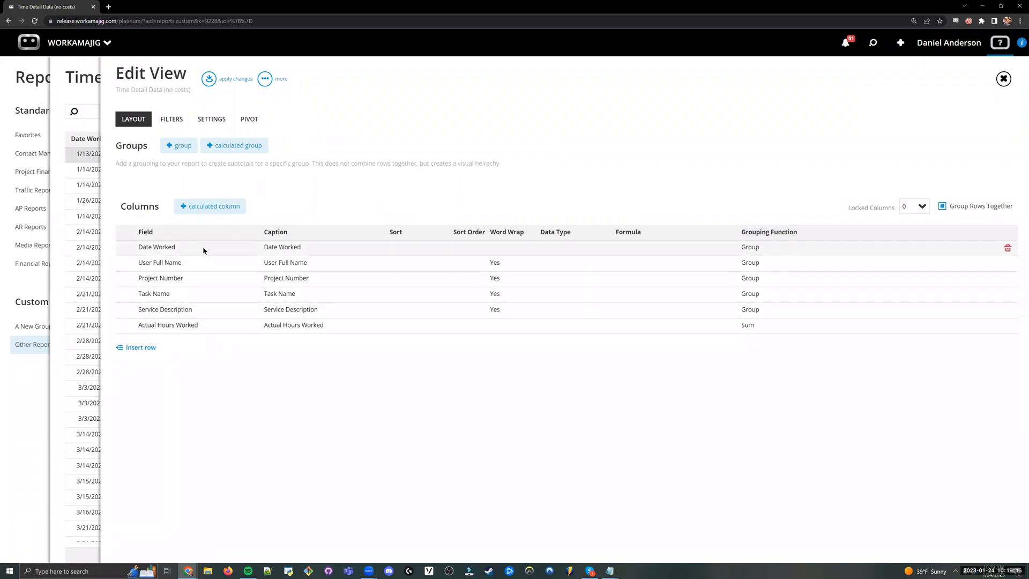
pyautogui.click(1007, 249)
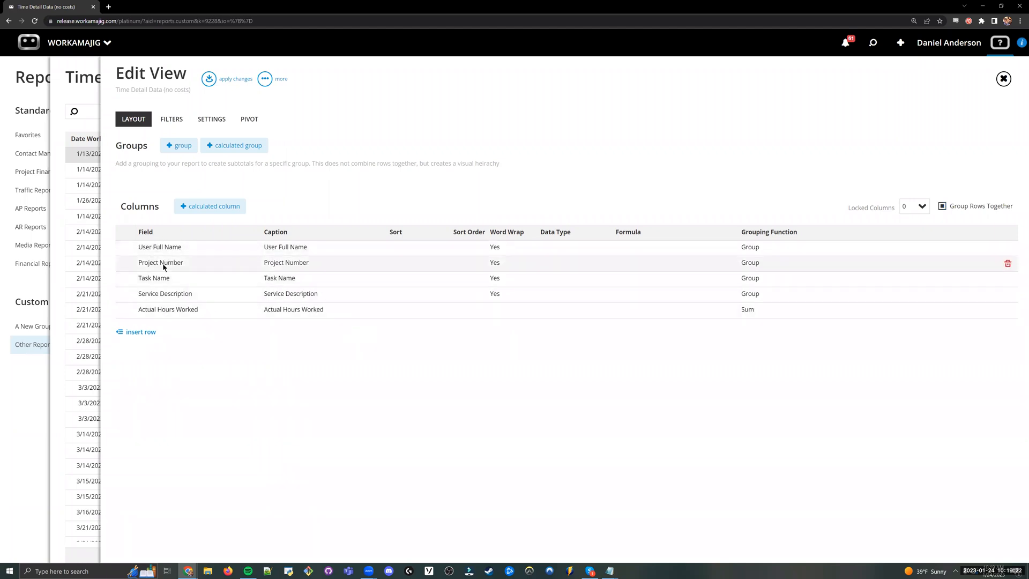
pyautogui.click(1007, 279)
pyautogui.click(1006, 279)
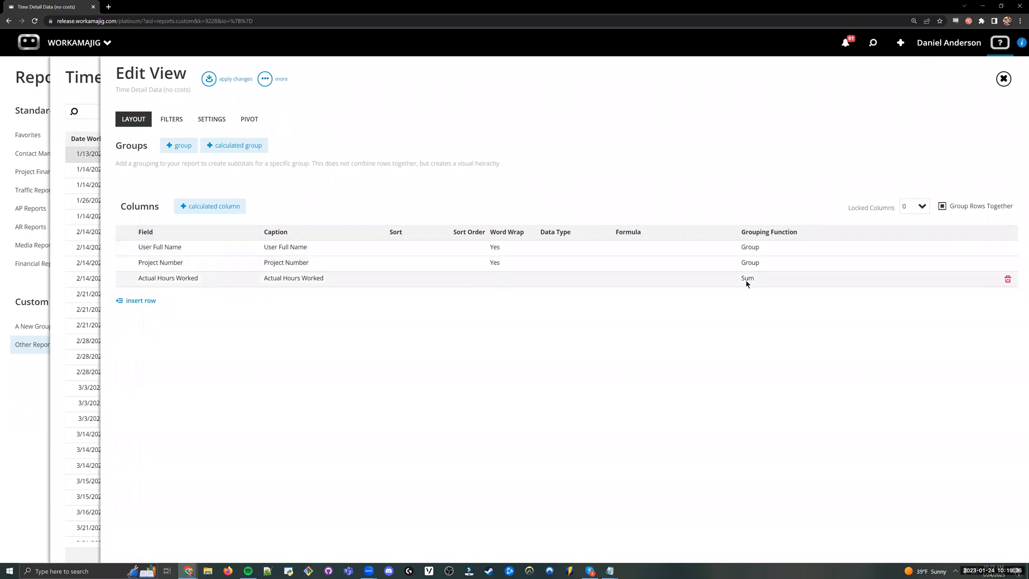
pyautogui.click(208, 78)
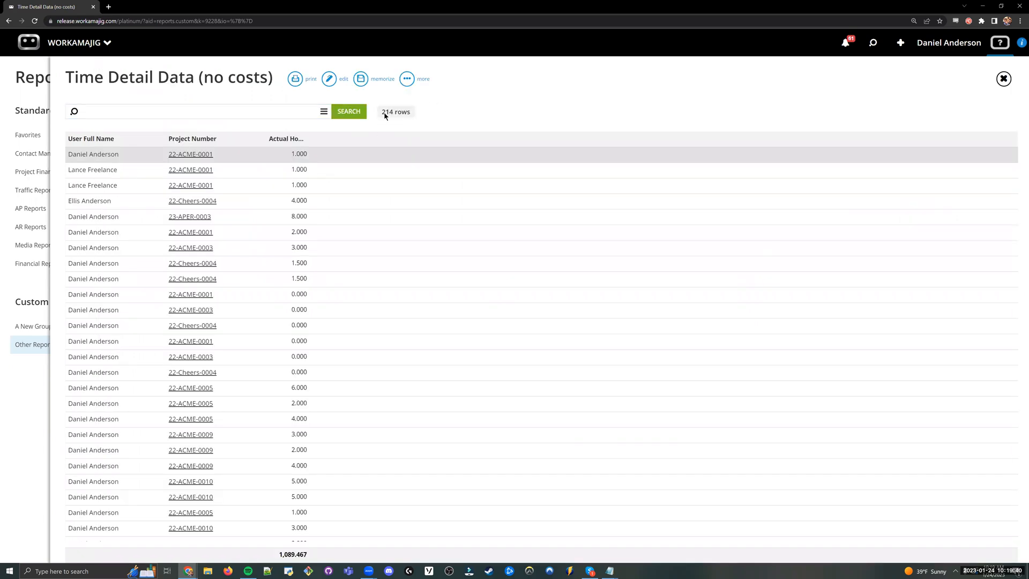
# Rerun the report, fit the Actual Hours Worked column to its caption, and examine the summed hours per user and project
pyautogui.click(391, 114)
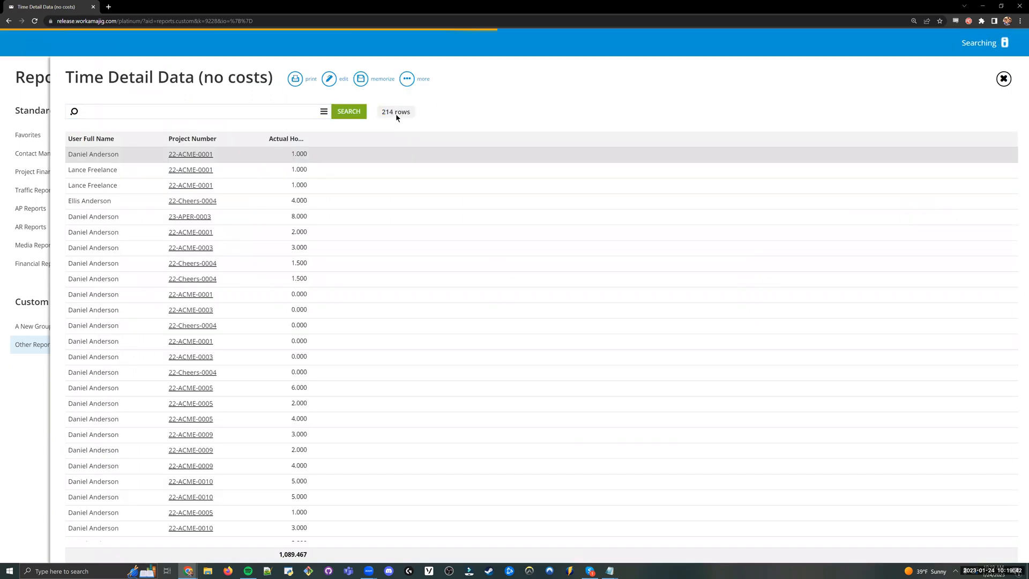
pyautogui.doubleClick(310, 139)
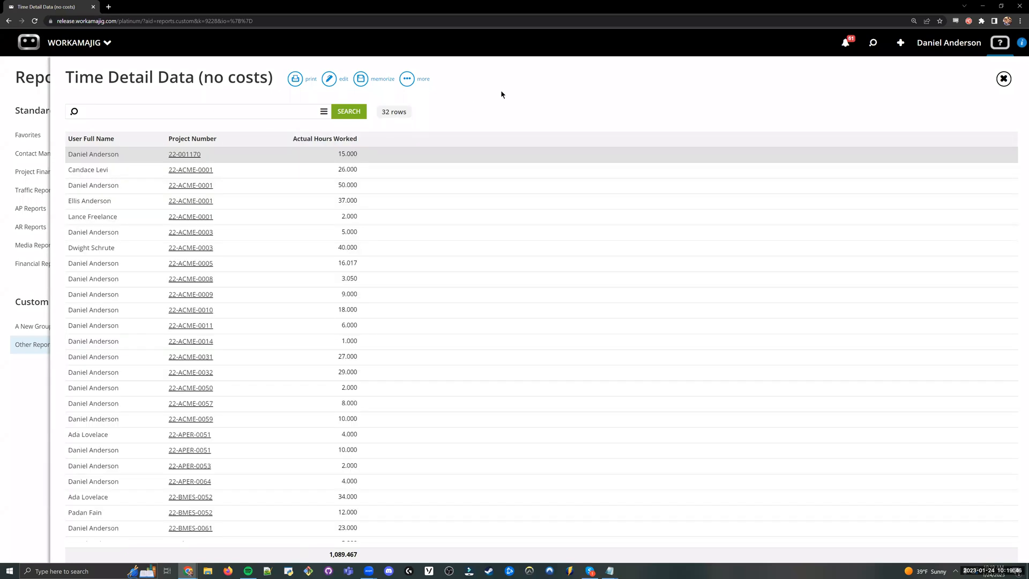
pyautogui.tripleClick(102, 155)
pyautogui.tripleClick(212, 159)
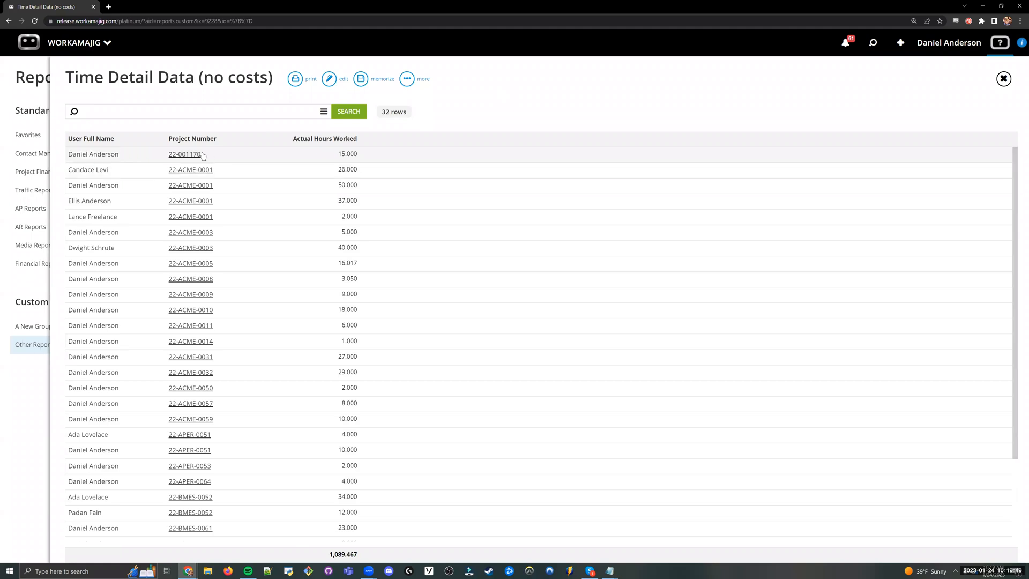
pyautogui.tripleClick(362, 154)
pyautogui.click(541, 93)
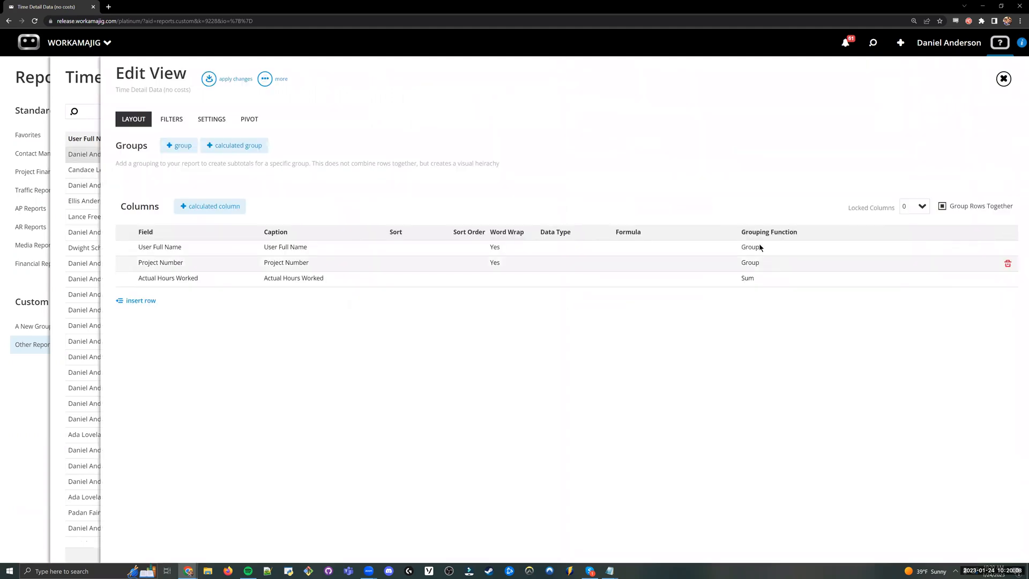
# Add a Date Worked column to the layout, apply the change, and rerun the report with the view memorized
pyautogui.click(158, 301)
pyautogui.write('date worked')
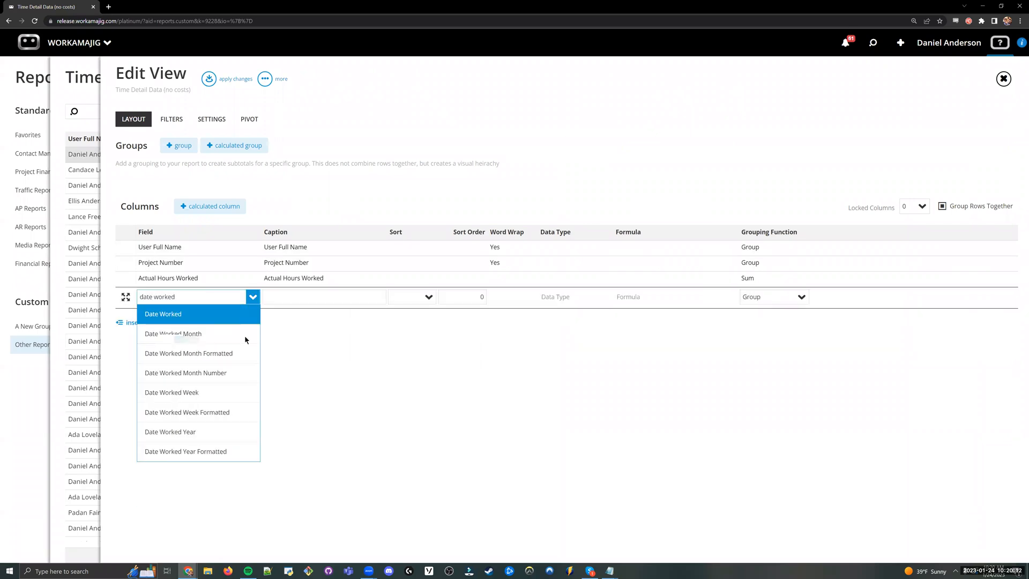
pyautogui.click(245, 314)
pyautogui.click(239, 80)
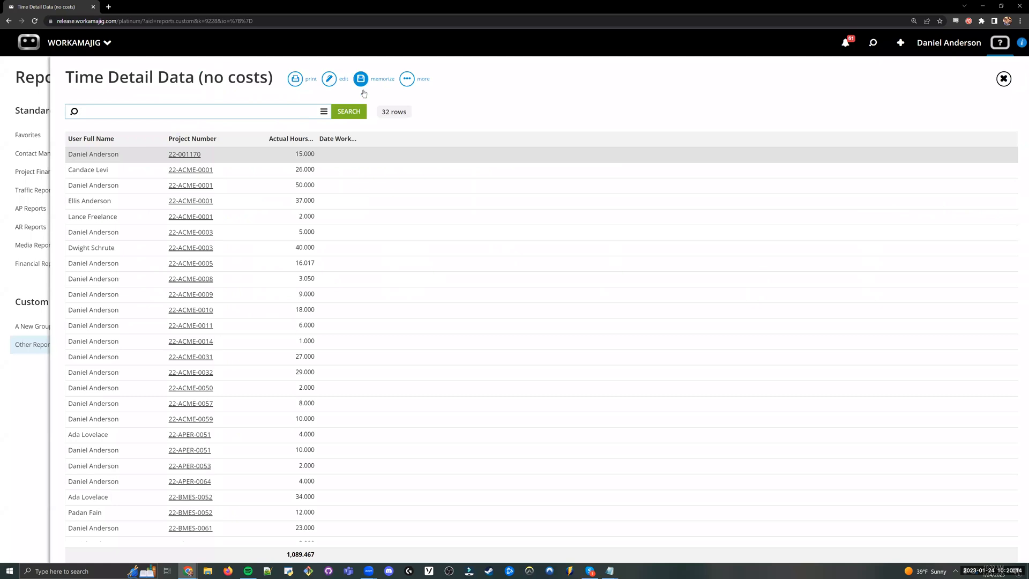
pyautogui.click(353, 111)
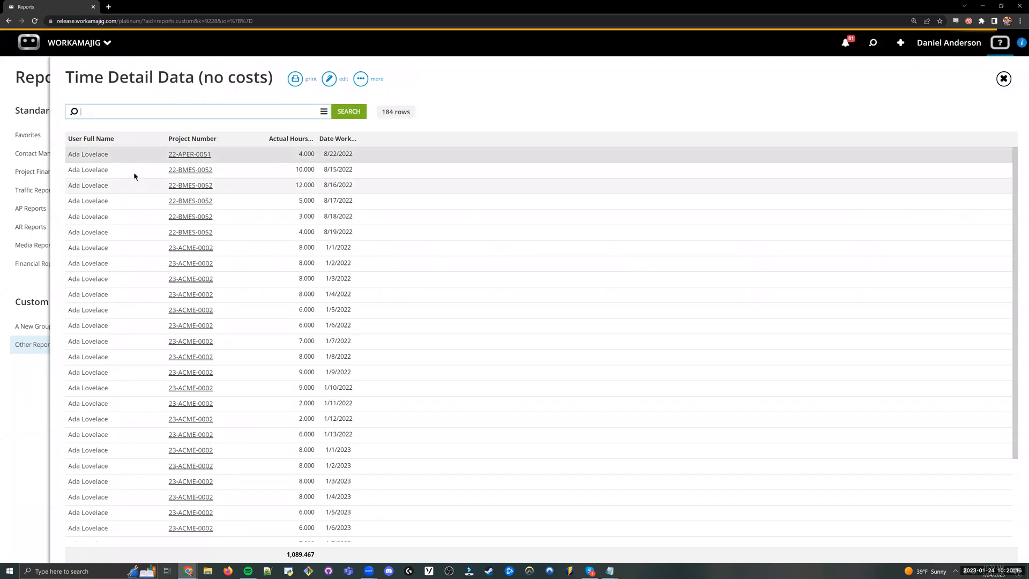
# Examine how the Date Worked column splits the combined rows for the same user and project
pyautogui.tripleClick(118, 152)
pyautogui.tripleClick(118, 168)
pyautogui.click(425, 123)
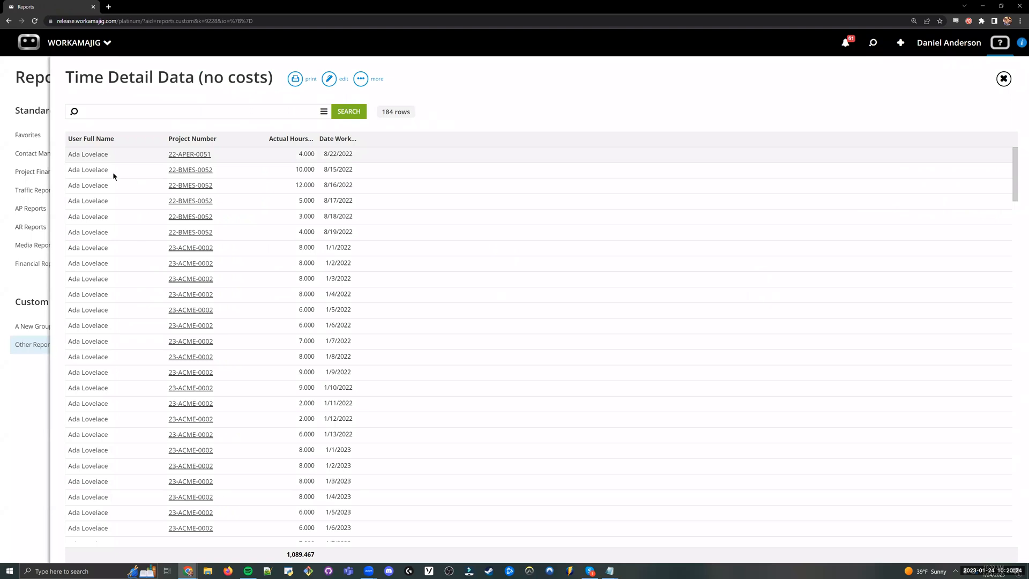
pyautogui.moveTo(317, 139); pyautogui.dragTo(367, 139)
pyautogui.click(467, 80)
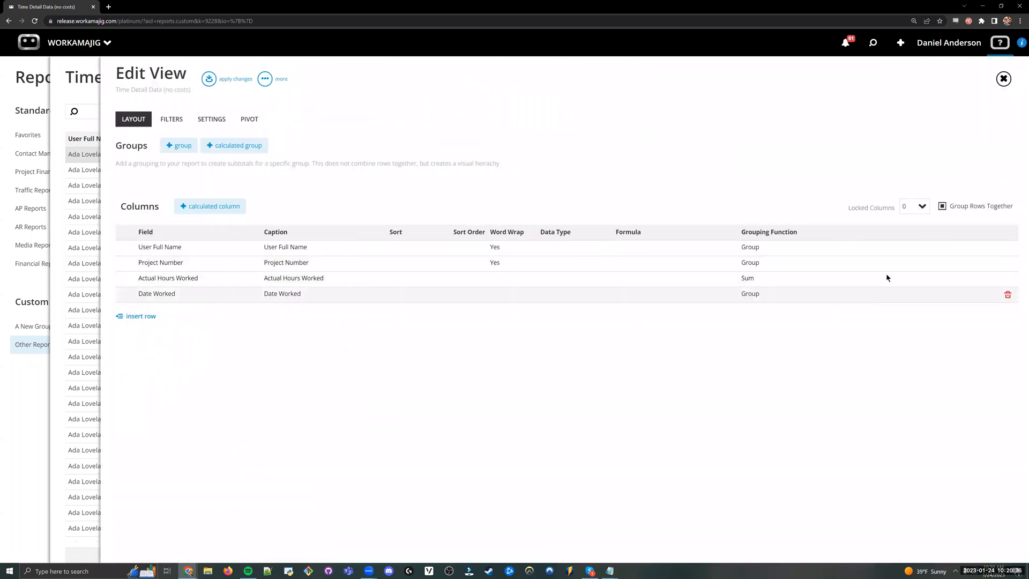
# Turn off Group Rows Together, group the report by Client Name, and memorize the view with the changes applied
pyautogui.click(942, 205)
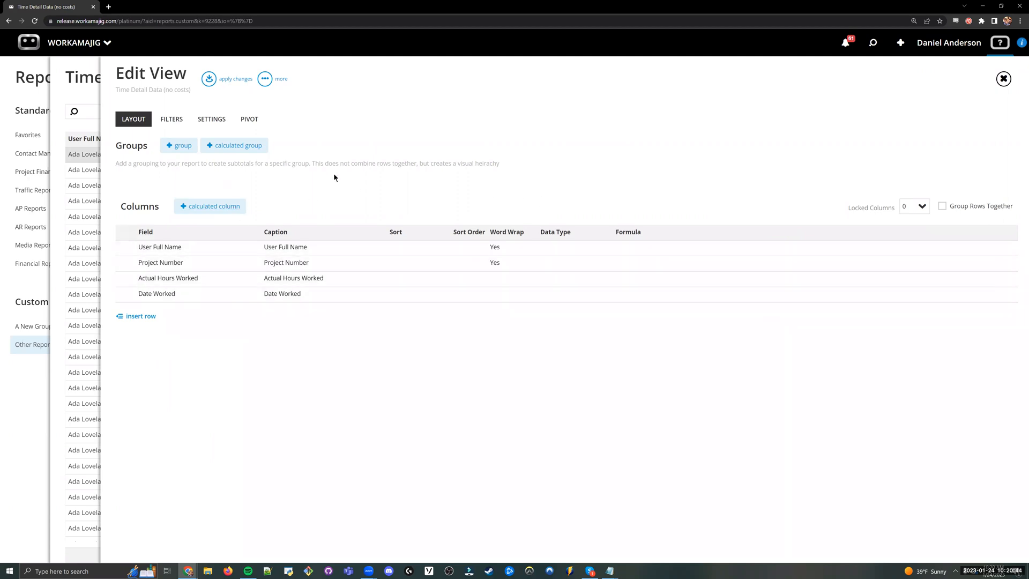
pyautogui.click(180, 145)
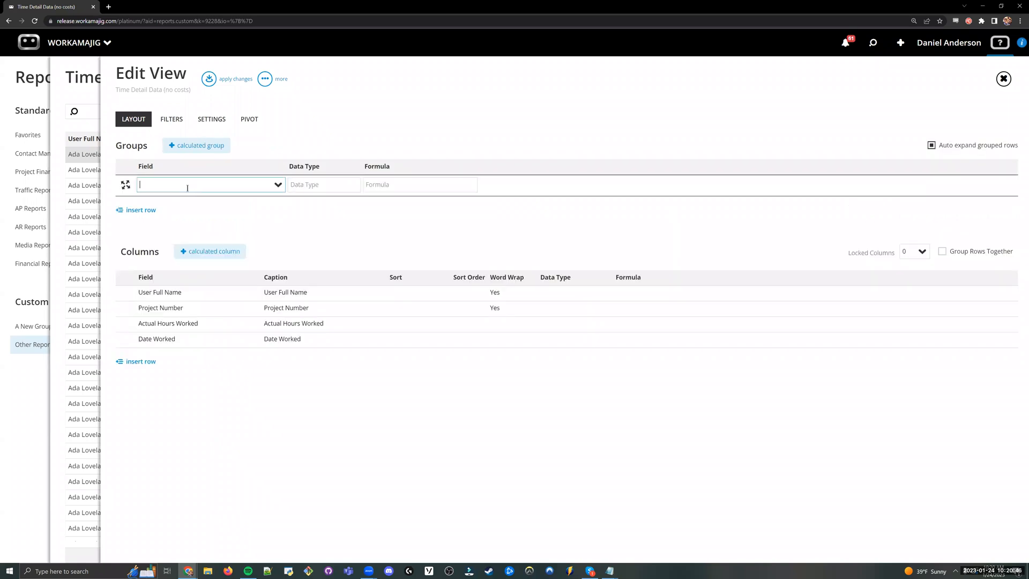
pyautogui.write('Client')
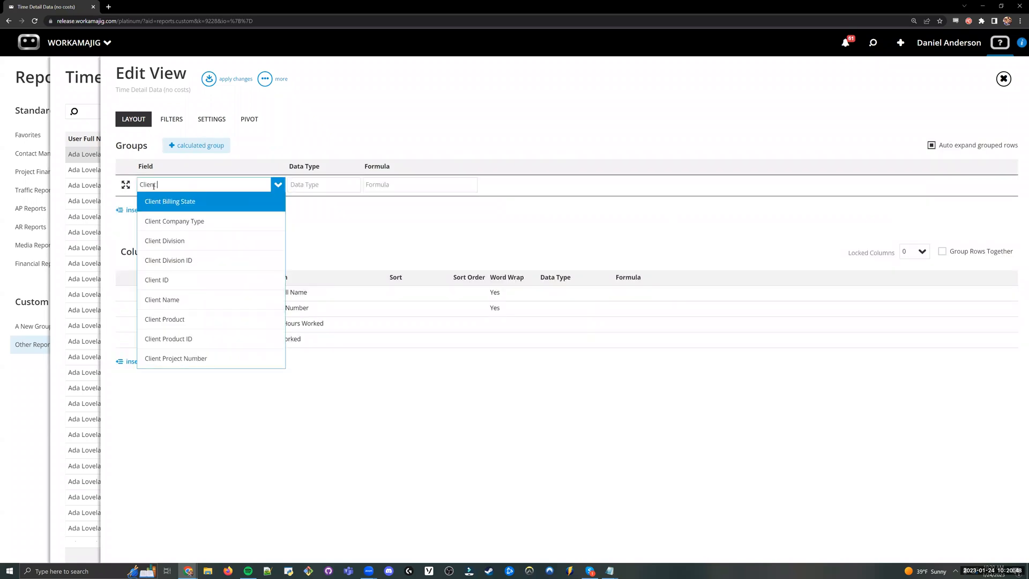
pyautogui.click(191, 294)
pyautogui.click(309, 230)
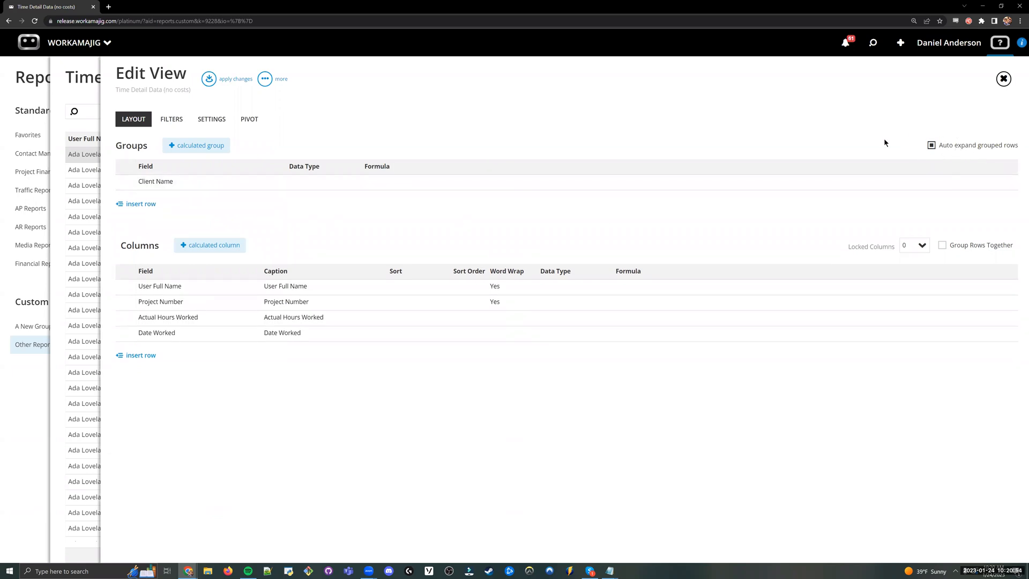
pyautogui.click(209, 79)
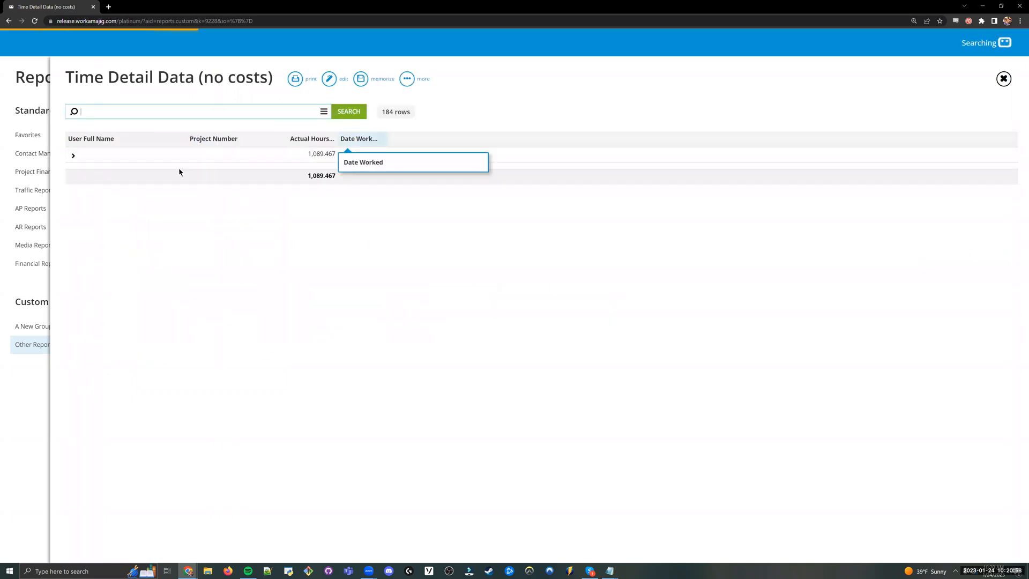
pyautogui.click(360, 79)
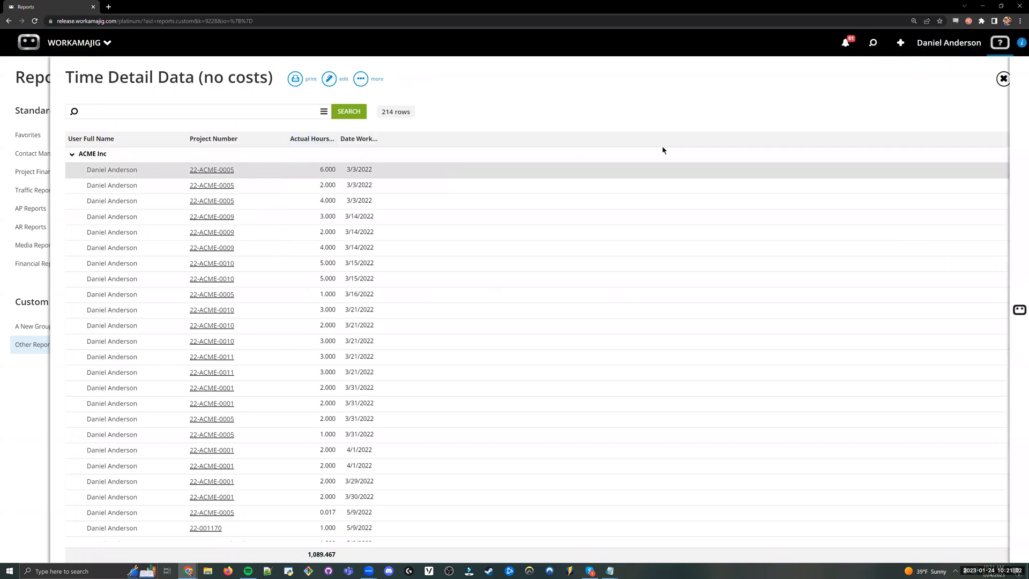
# Turn off Auto expand grouped rows in the layout and save the change
pyautogui.click(96, 92)
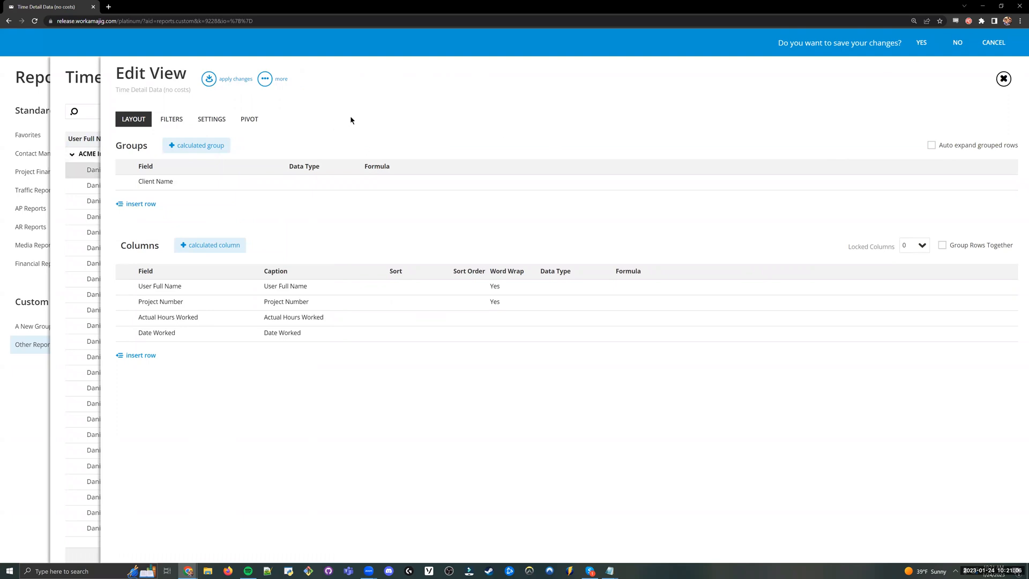
pyautogui.click(925, 52)
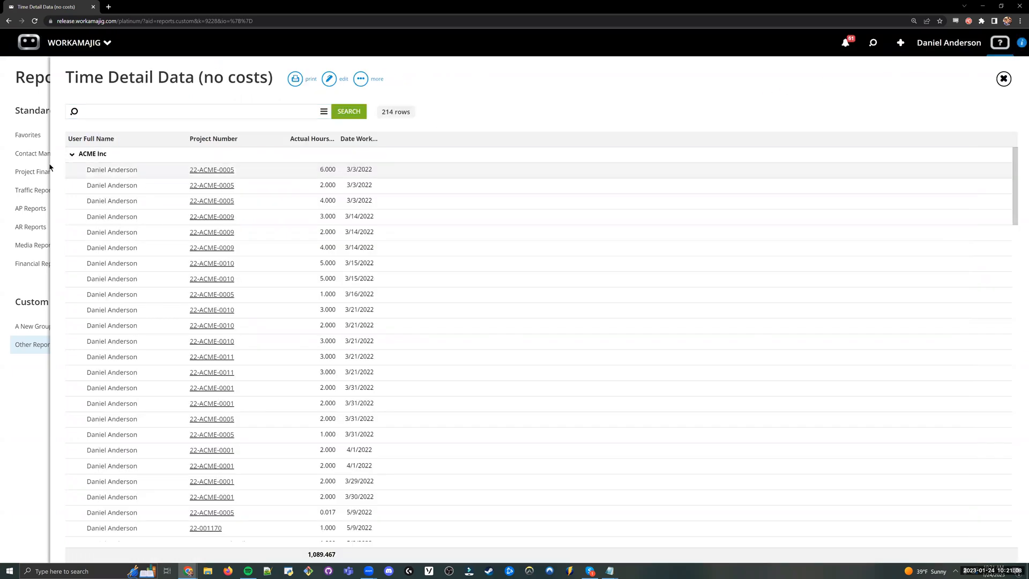
# Examine the collapsed client groups and their hour subtotals, expanding and collapsing Black Mesa and Aperture Laboratories in turn
pyautogui.click(69, 156)
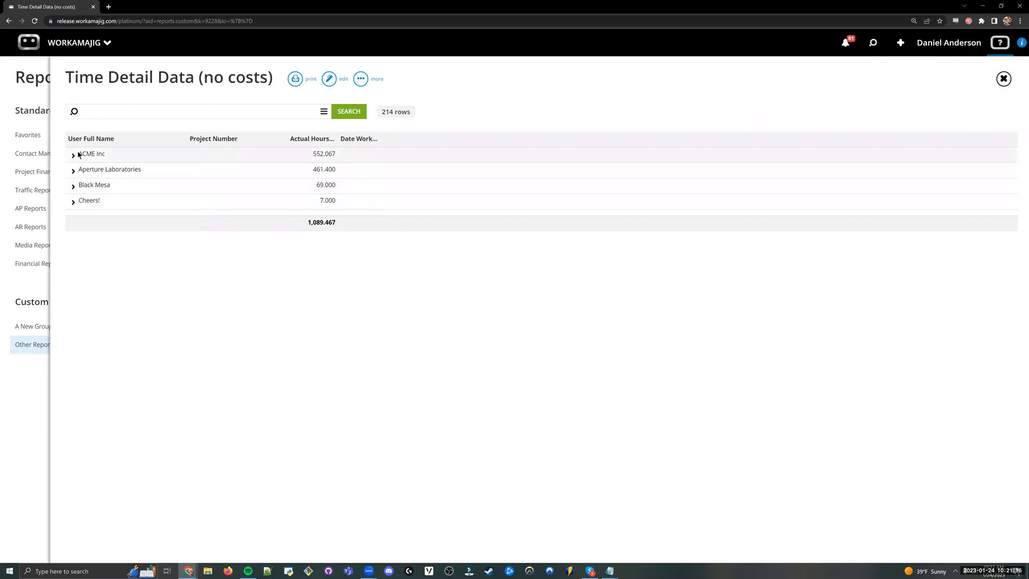
pyautogui.click(73, 186)
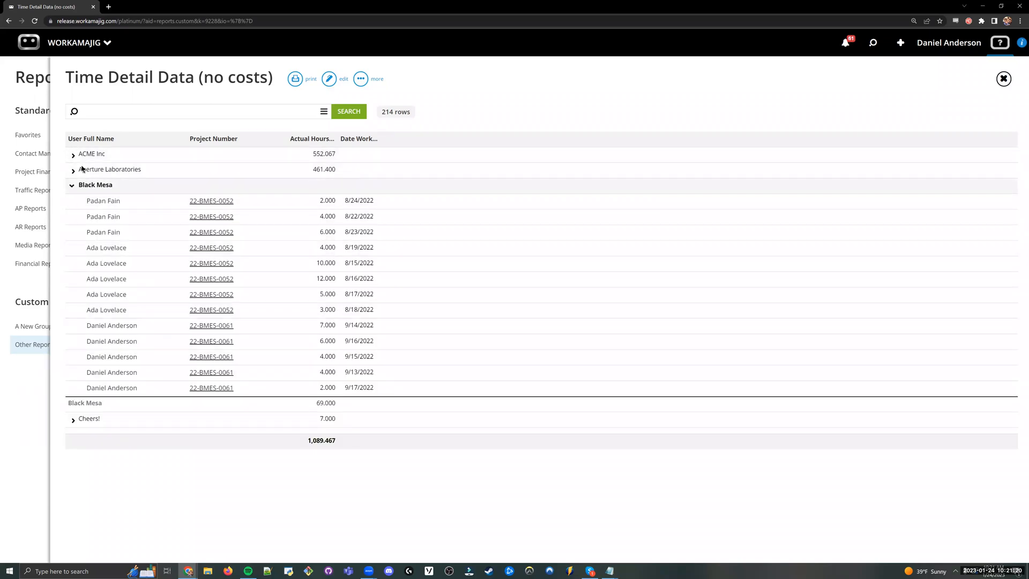
pyautogui.click(72, 185)
pyautogui.click(72, 171)
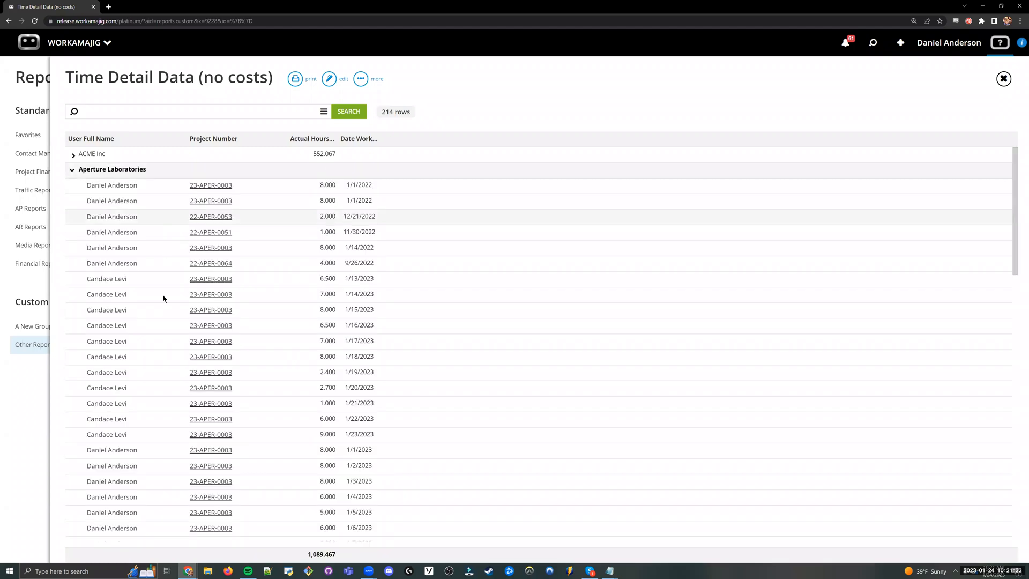
pyautogui.click(72, 169)
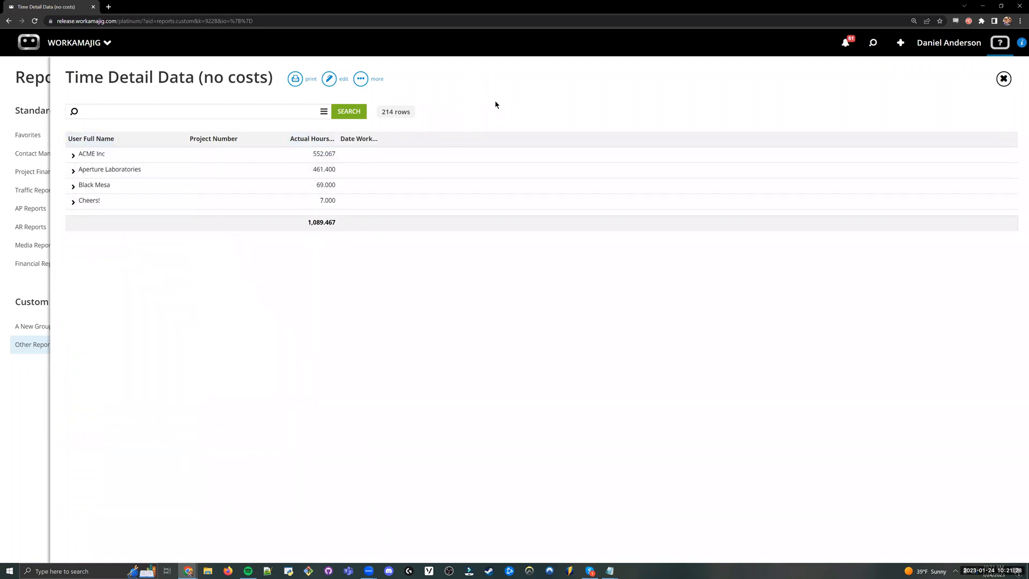
# Expand all client groups in the report at once and collapse them again
pyautogui.click(363, 82)
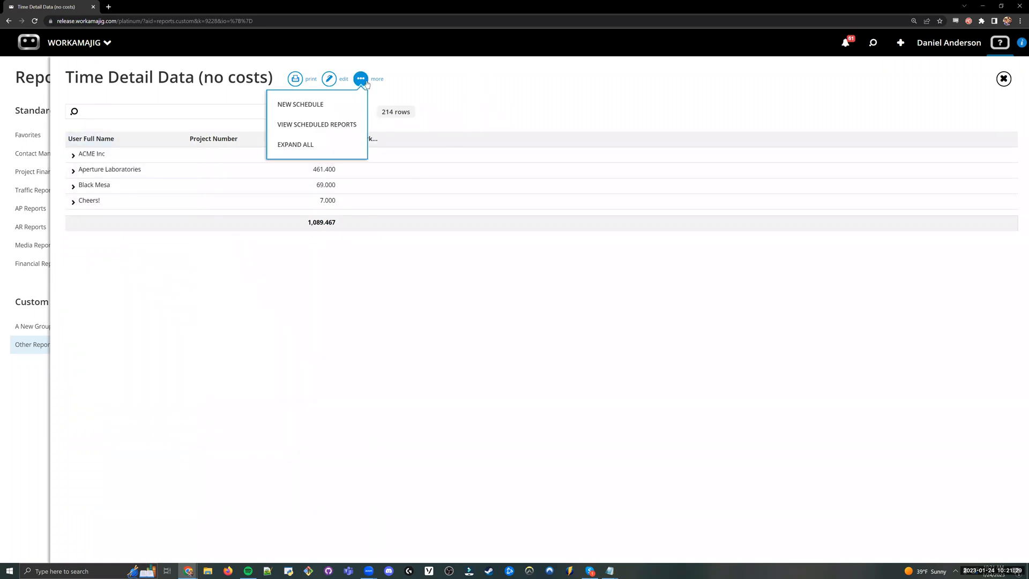
pyautogui.click(308, 146)
pyautogui.click(322, 152)
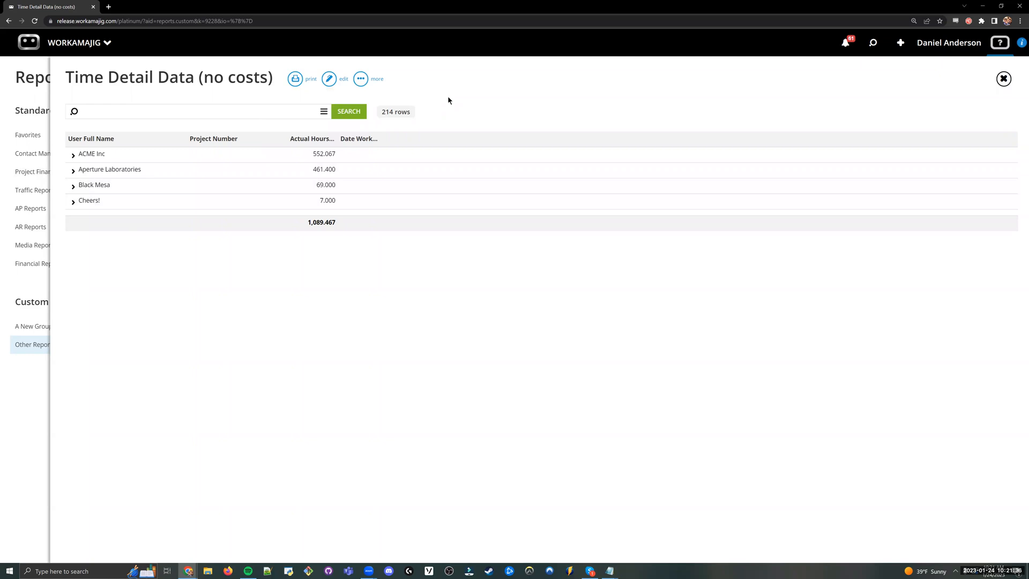
# Set up a pivot with Client Name as rows, User Full Name as columns and summed Actual Hours Worked as values, and memorize the view
pyautogui.click(331, 80)
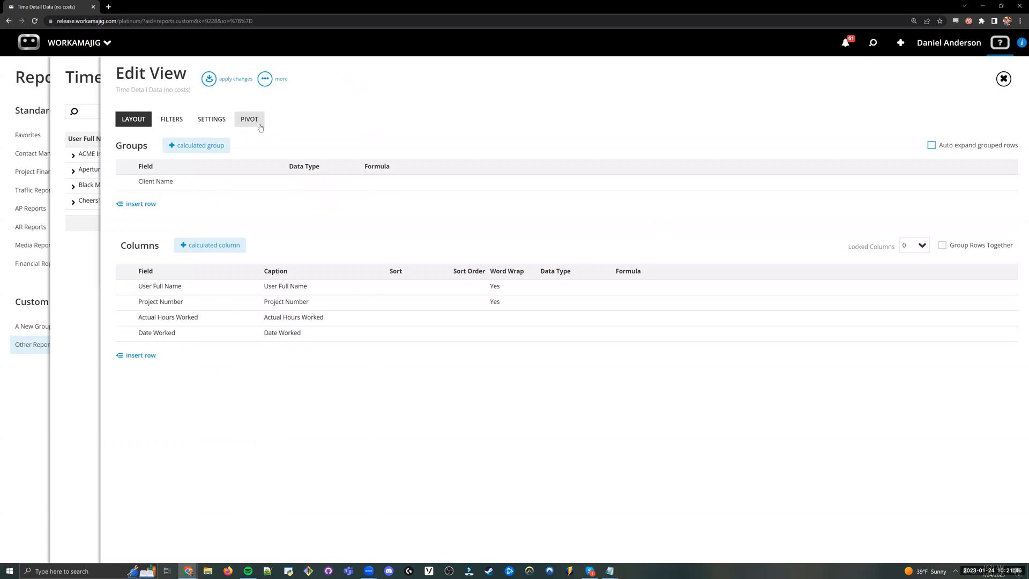
pyautogui.click(250, 123)
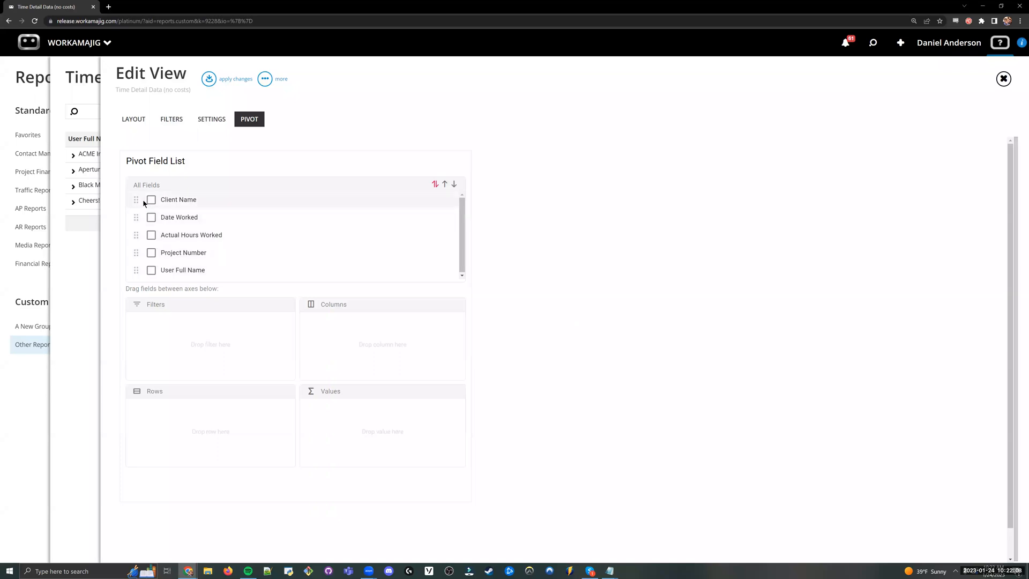
pyautogui.moveTo(135, 199); pyautogui.dragTo(190, 408)
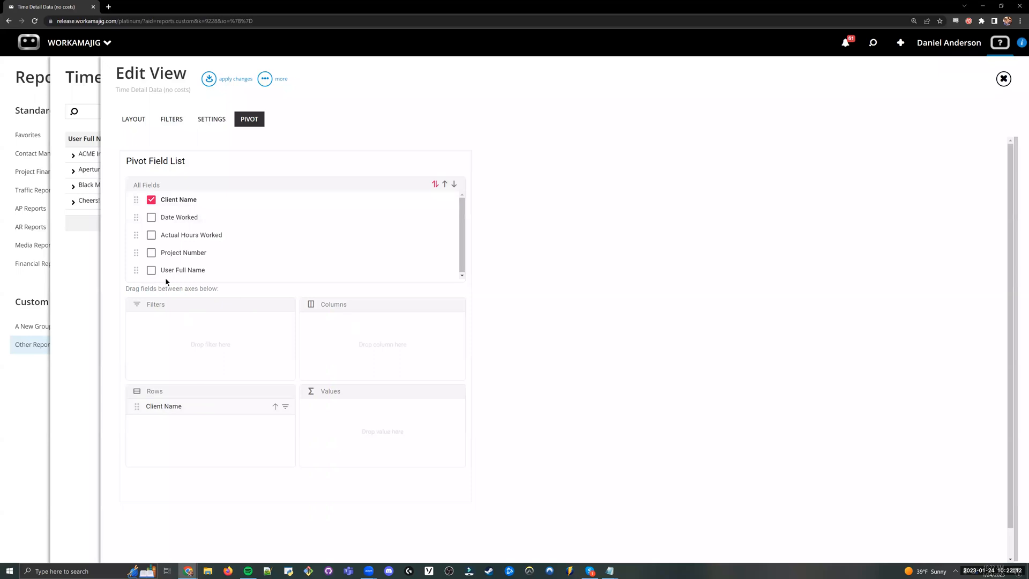
pyautogui.moveTo(138, 269); pyautogui.dragTo(343, 332)
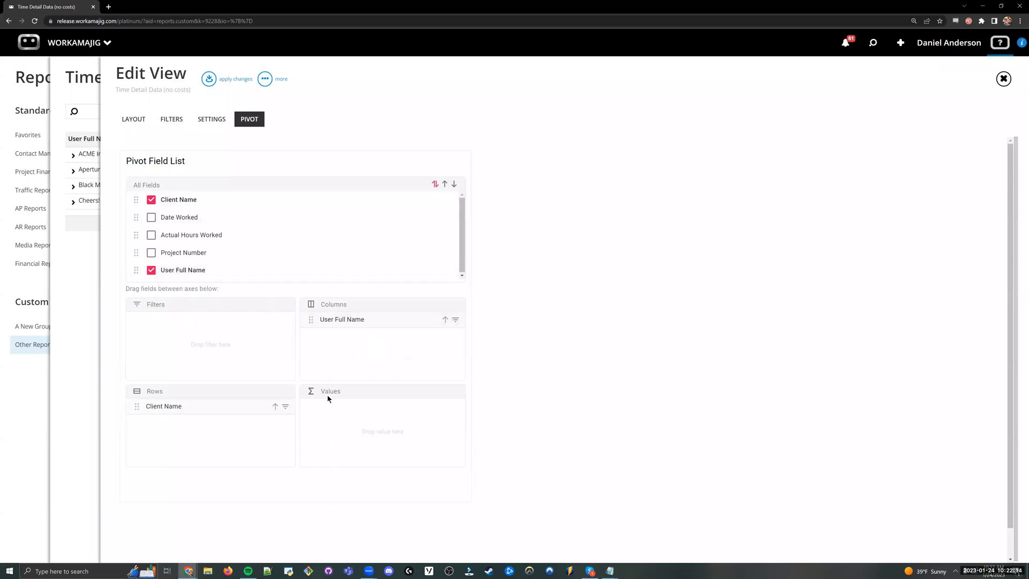
pyautogui.moveTo(136, 234); pyautogui.dragTo(441, 410)
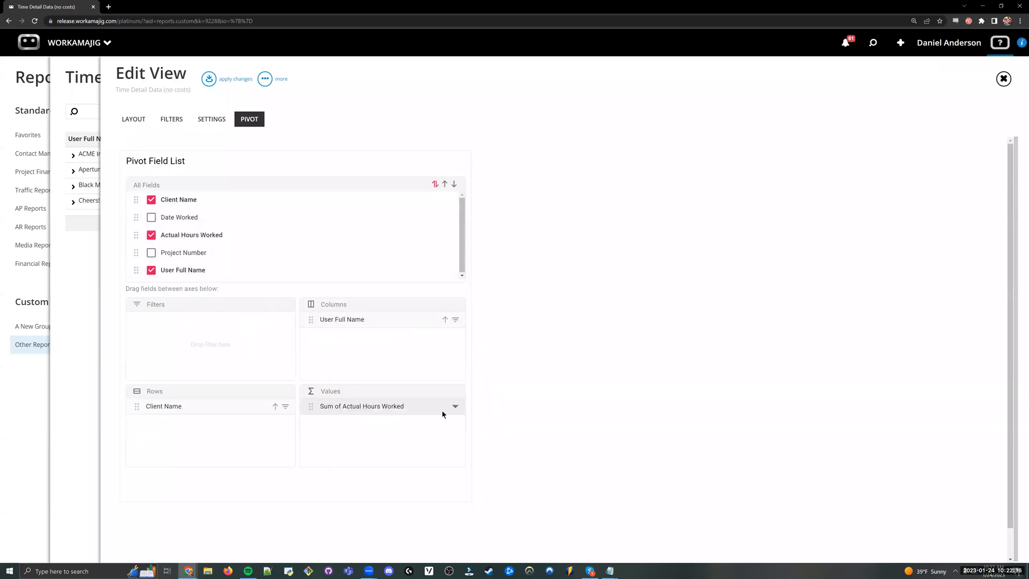
pyautogui.click(211, 80)
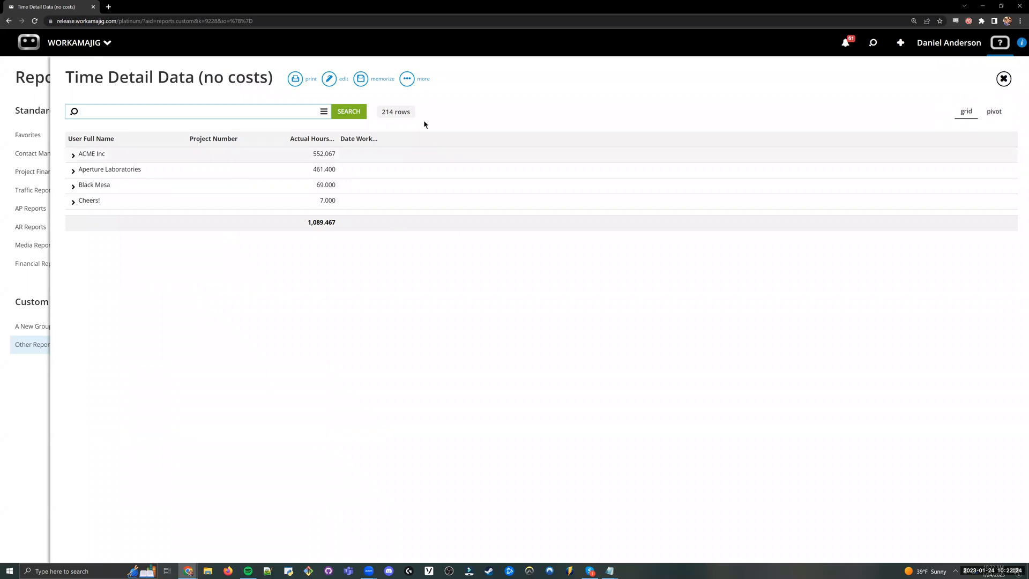
pyautogui.click(361, 79)
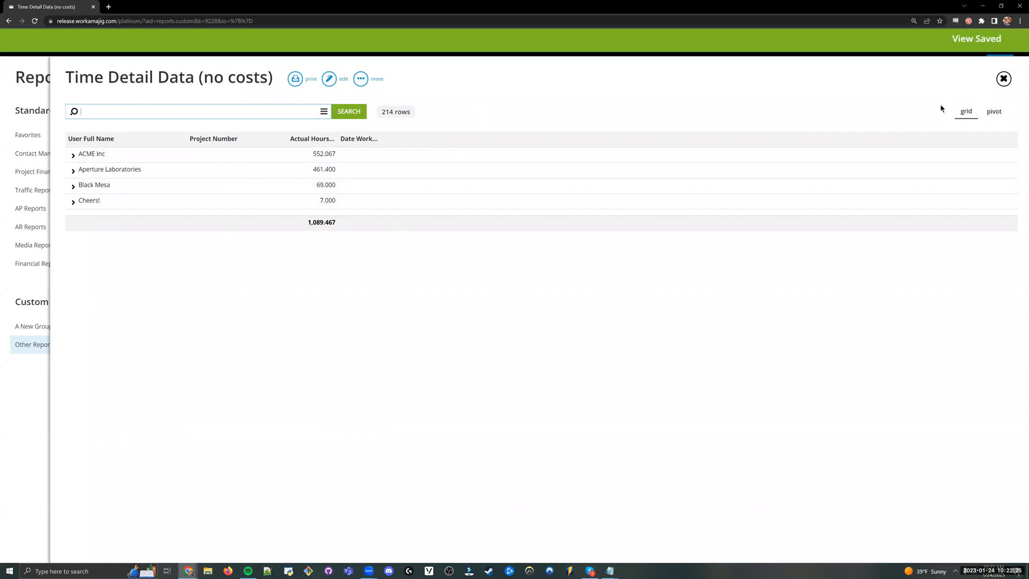
# Display the report as a pivot, compare it with the grid, and rerun the search to refresh the pivot
pyautogui.click(994, 112)
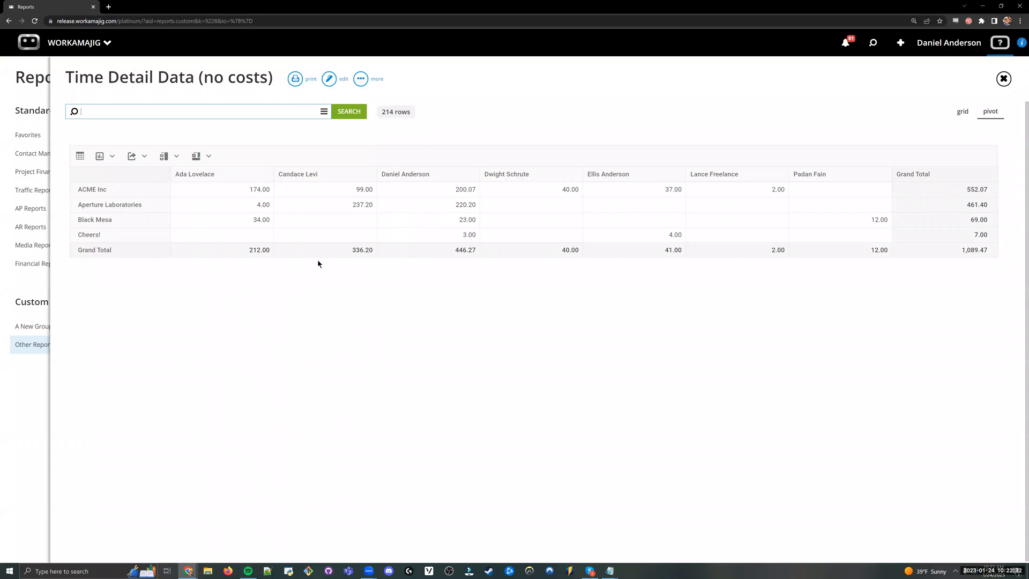
pyautogui.click(88, 190)
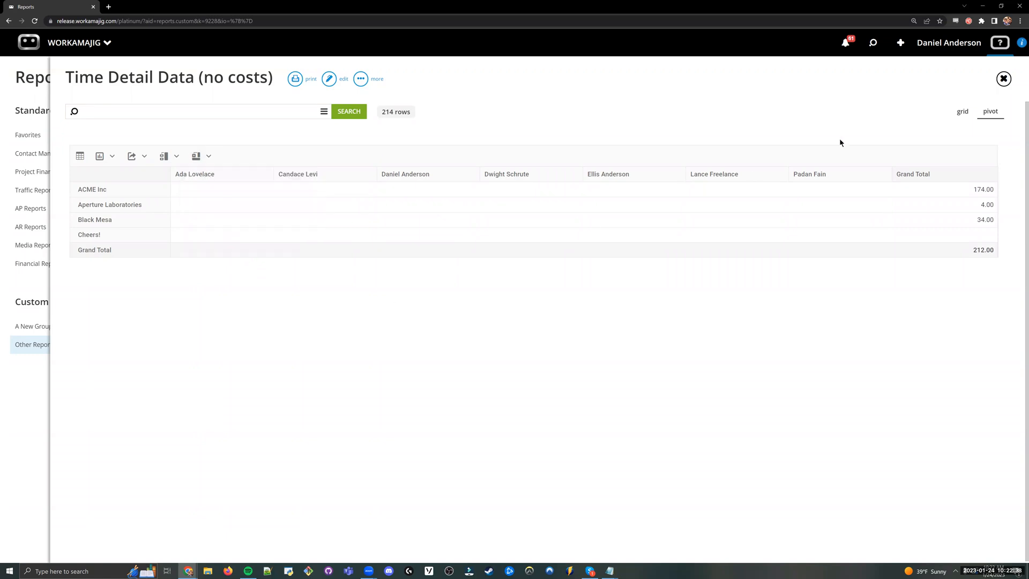
pyautogui.click(962, 111)
pyautogui.click(990, 111)
pyautogui.click(349, 112)
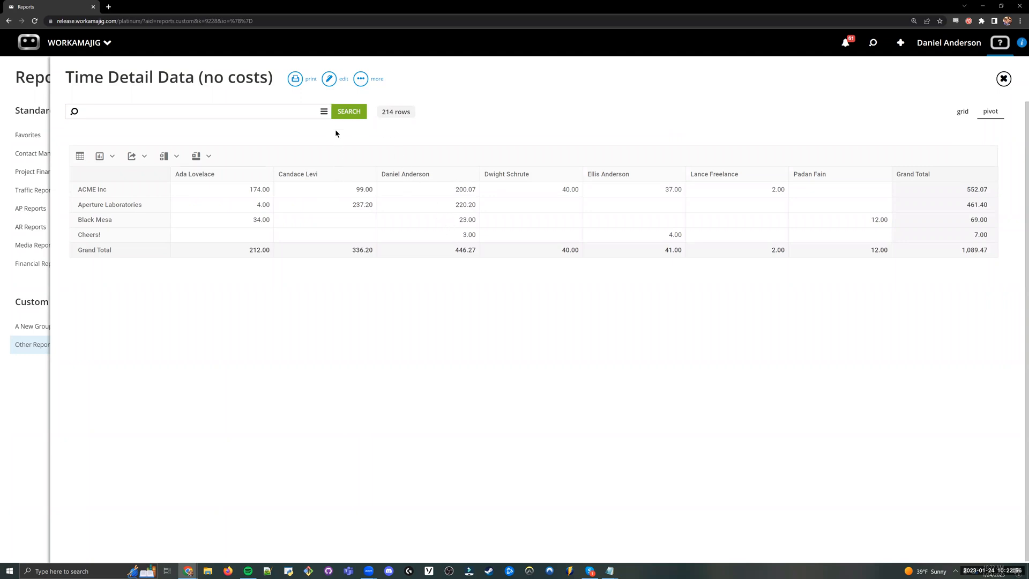
# Add Service Description to the layout and to the pivot columns beneath User Full Name, apply the changes, and expand the first user's column
pyautogui.click(329, 81)
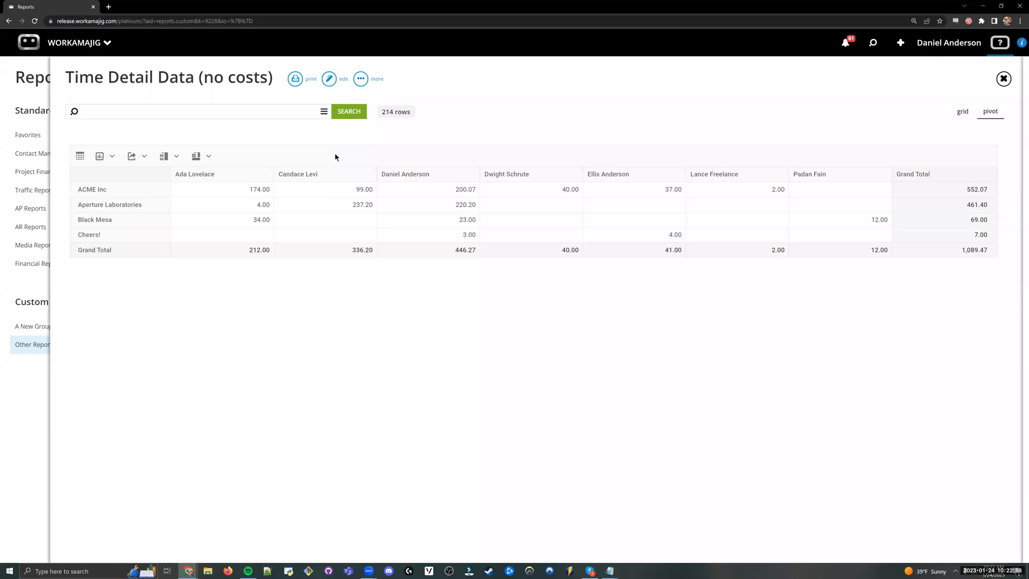
pyautogui.click(155, 354)
pyautogui.write('serv')
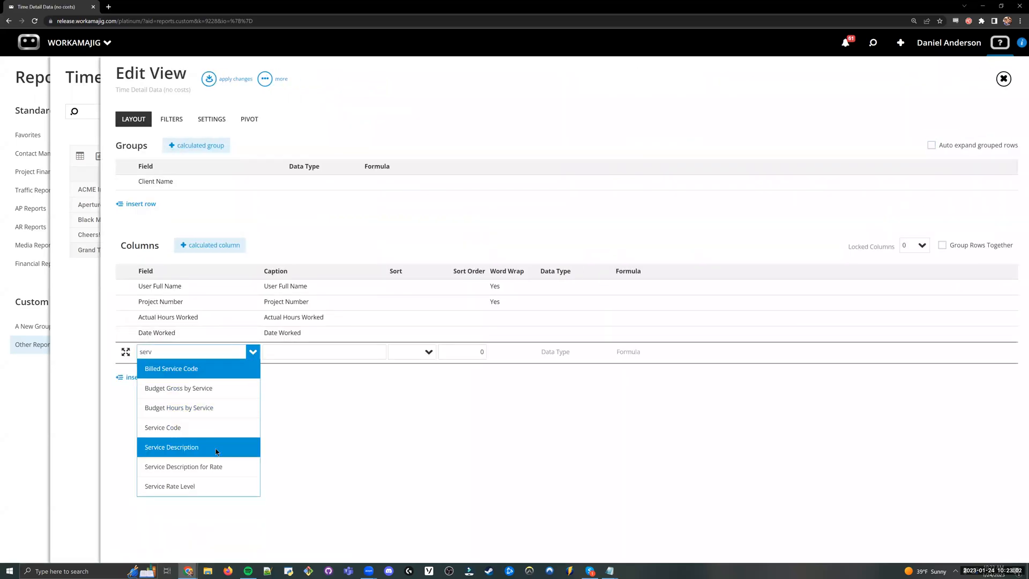
pyautogui.click(182, 447)
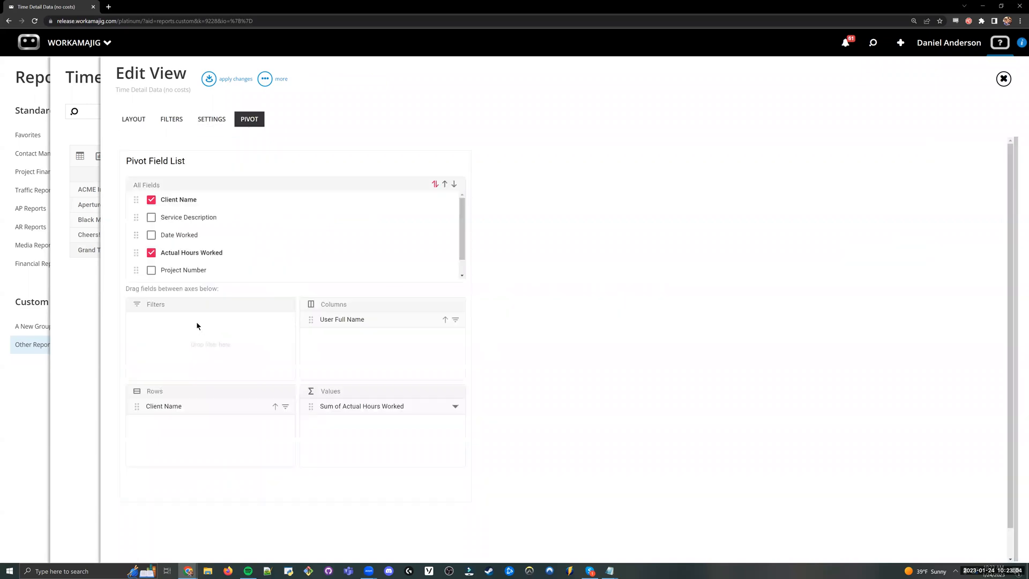
pyautogui.moveTo(135, 216); pyautogui.dragTo(330, 339)
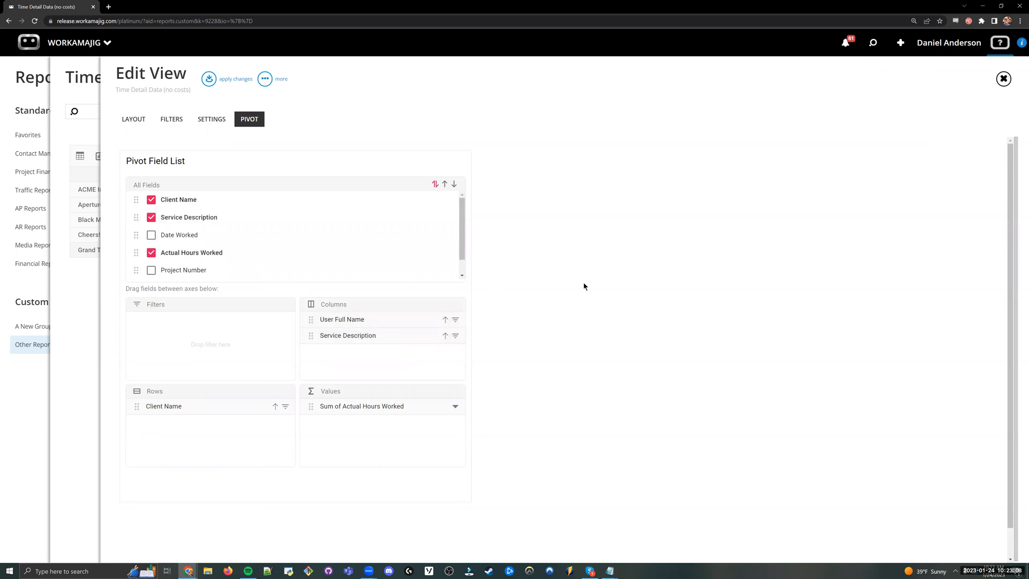
pyautogui.click(234, 81)
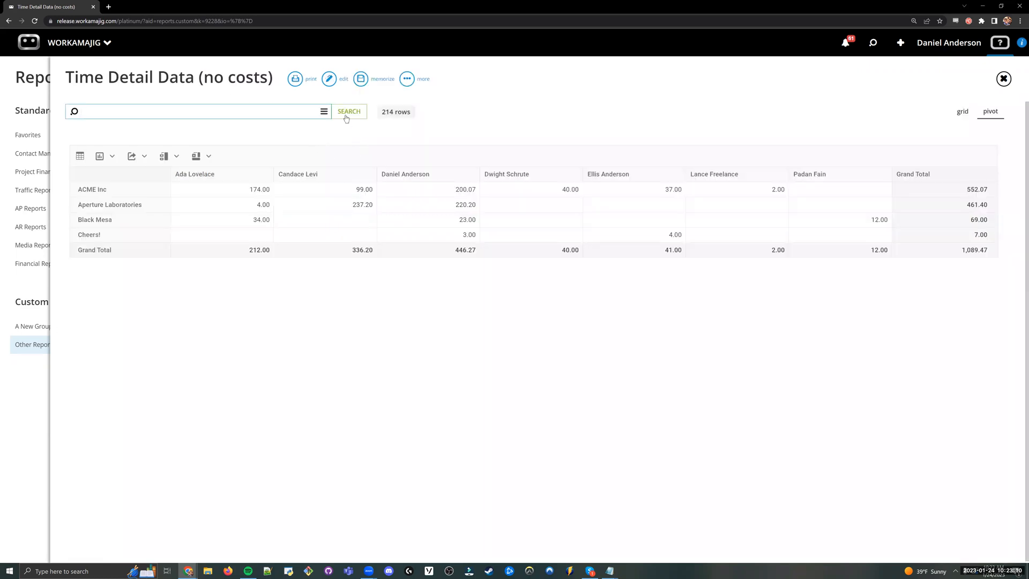
pyautogui.click(179, 174)
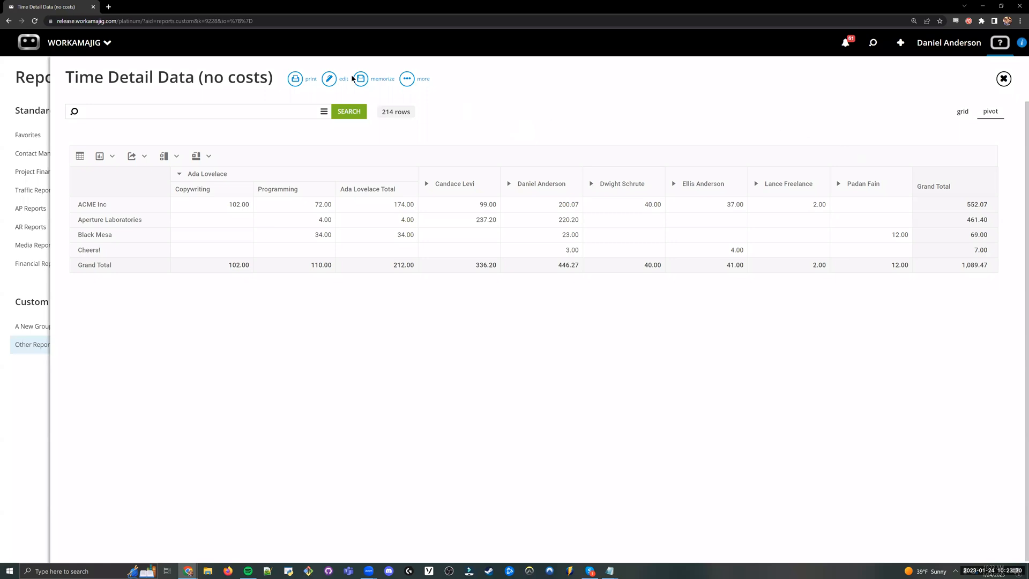
# Review the view's settings, the pivot's grand total and subtotal options, and the report's print and export formats
pyautogui.click(329, 79)
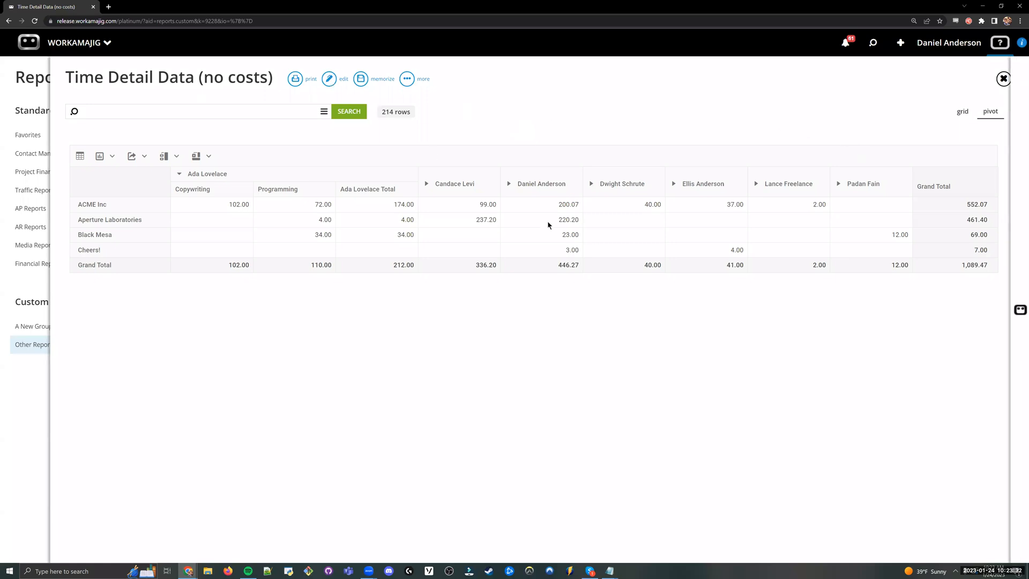
pyautogui.click(223, 121)
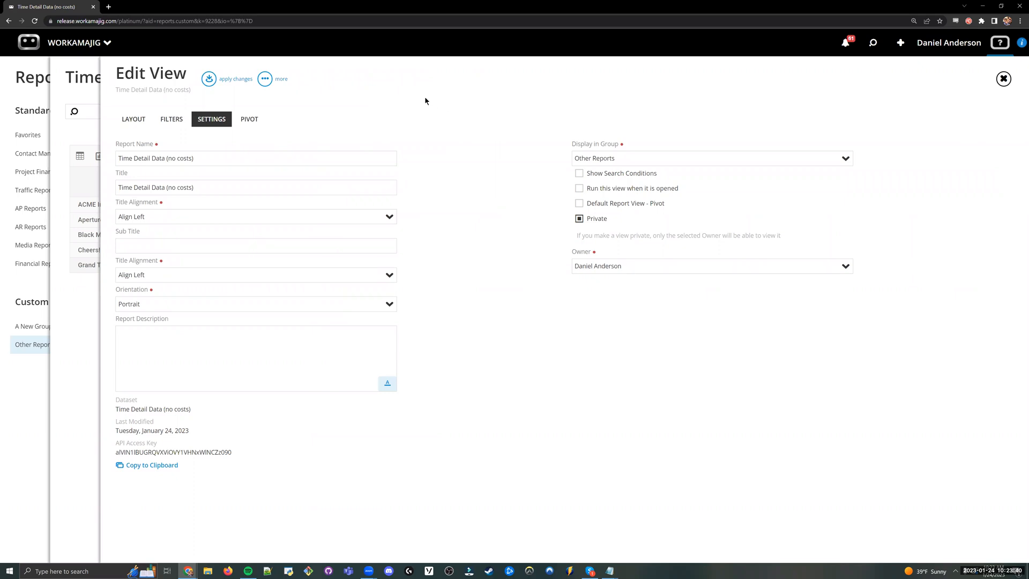
pyautogui.click(86, 94)
pyautogui.click(953, 50)
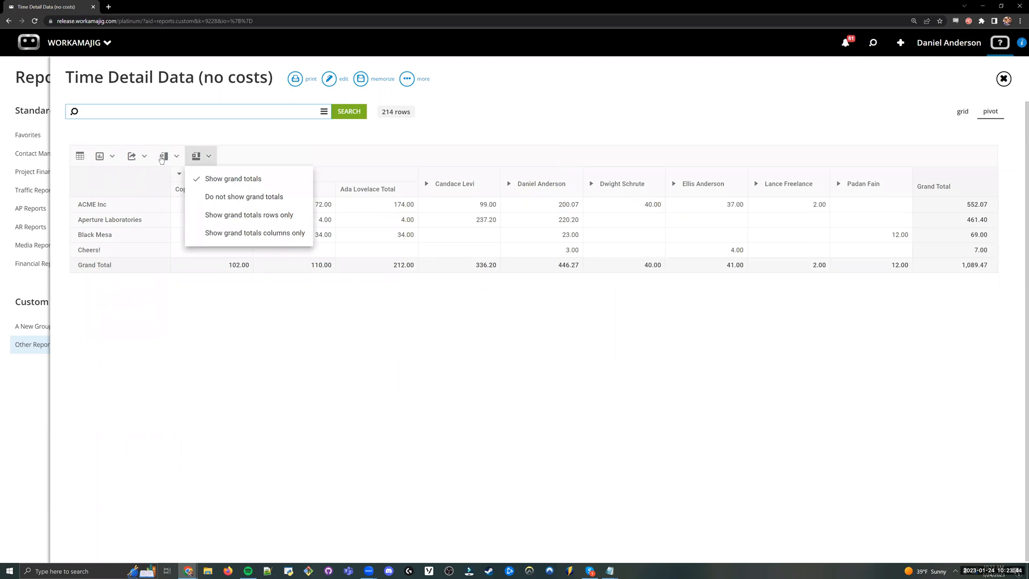
pyautogui.click(300, 83)
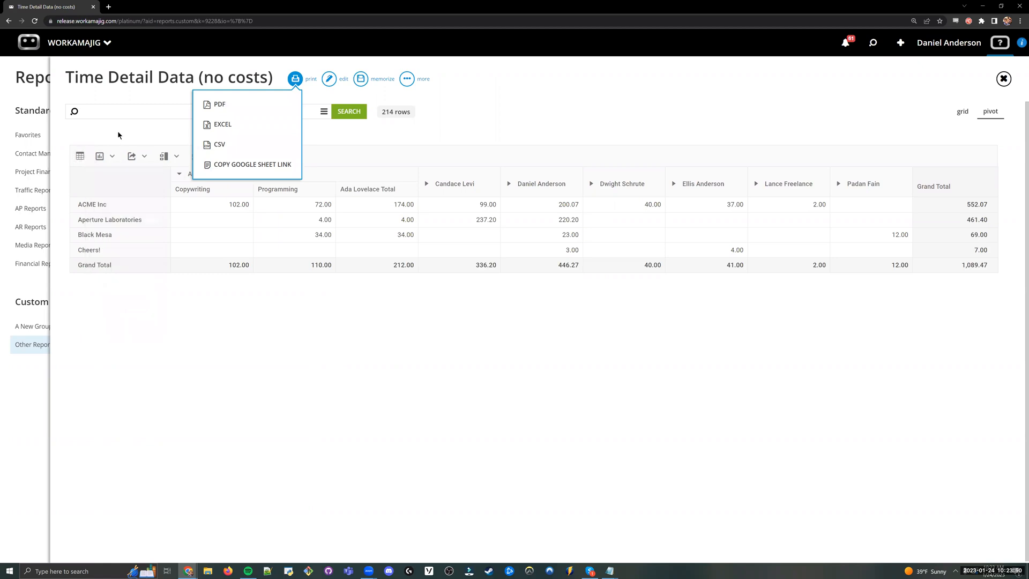
pyautogui.click(296, 80)
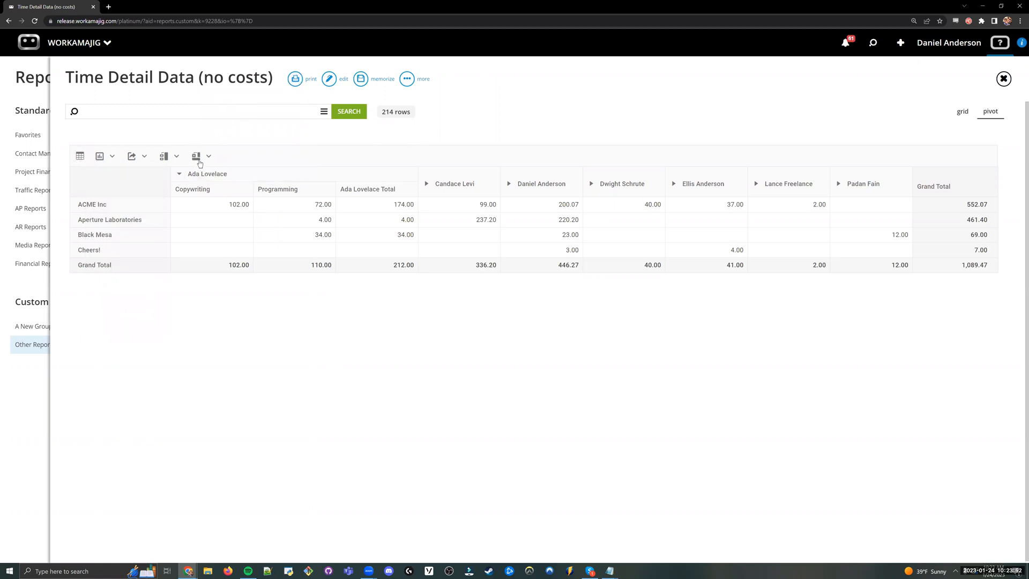
pyautogui.moveTo(164, 158)
# Memorize the pivot with its service breakdown and return the report to the grid view
pyautogui.click(358, 81)
pyautogui.click(963, 112)
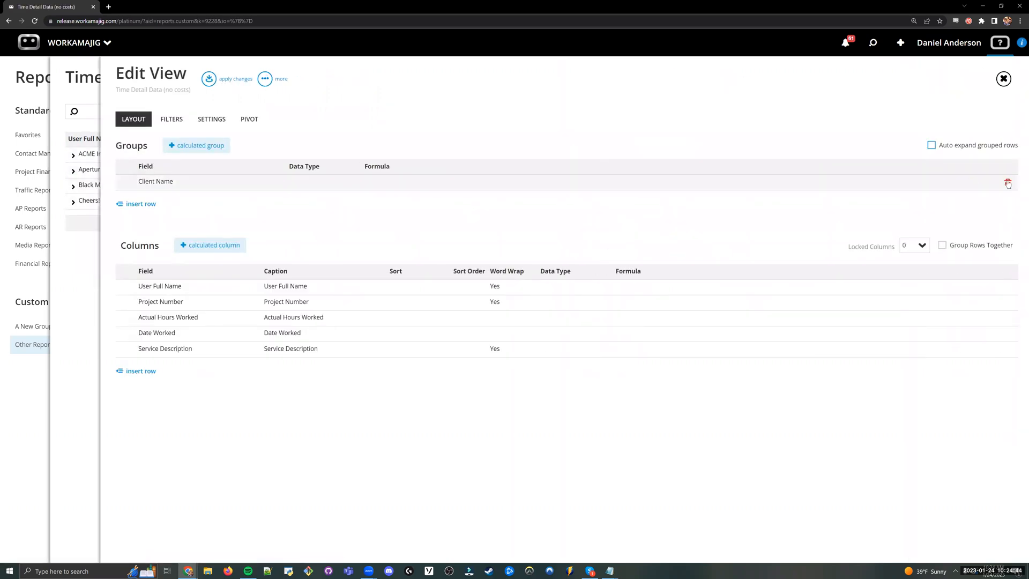
pyautogui.click(1008, 184)
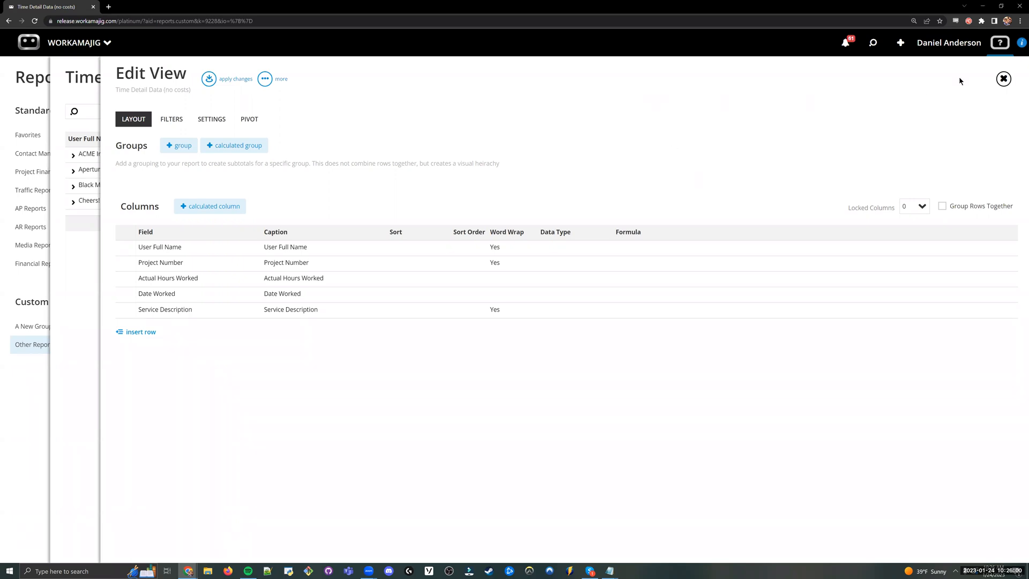
pyautogui.click(1003, 78)
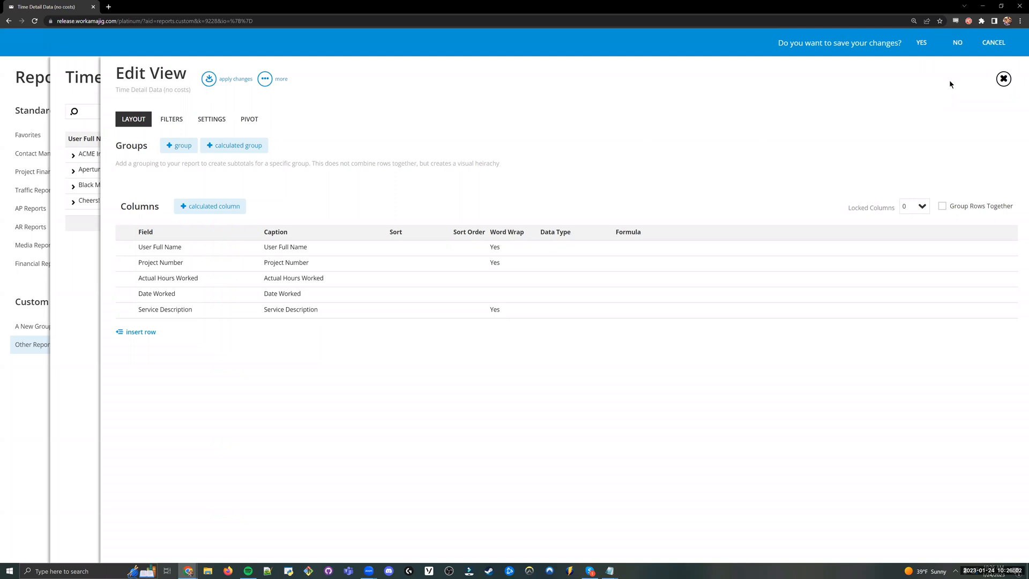
pyautogui.click(957, 42)
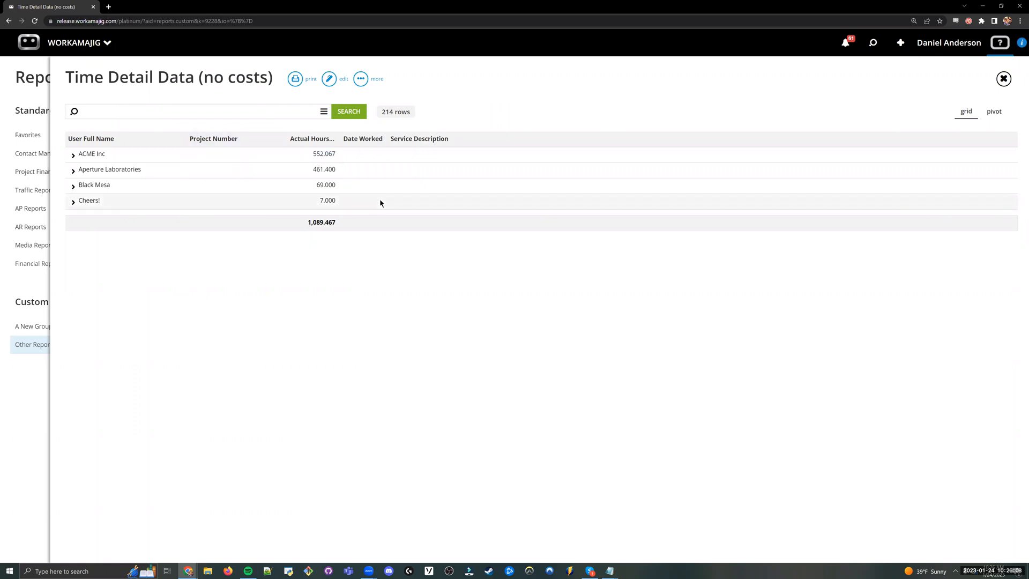
# Review the report's scheduling options and the search criteria prompts, checking the Date Worked Between date fields
pyautogui.click(374, 82)
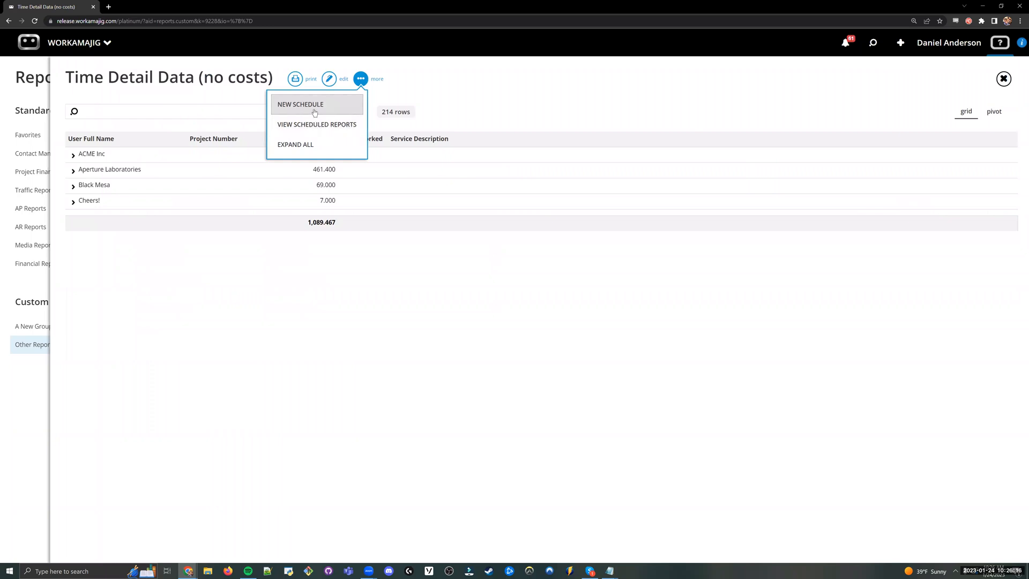
pyautogui.click(472, 93)
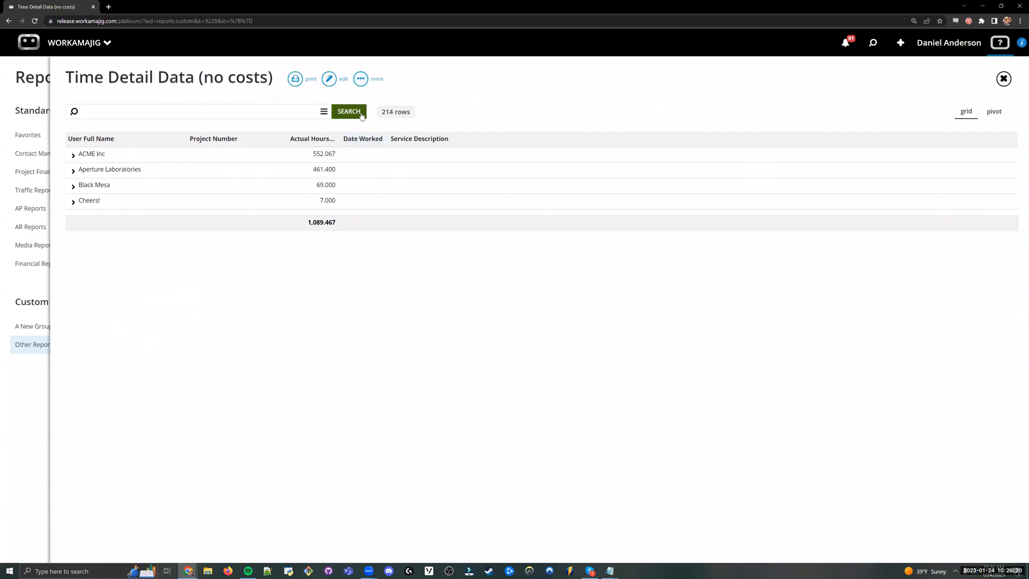
pyautogui.click(323, 112)
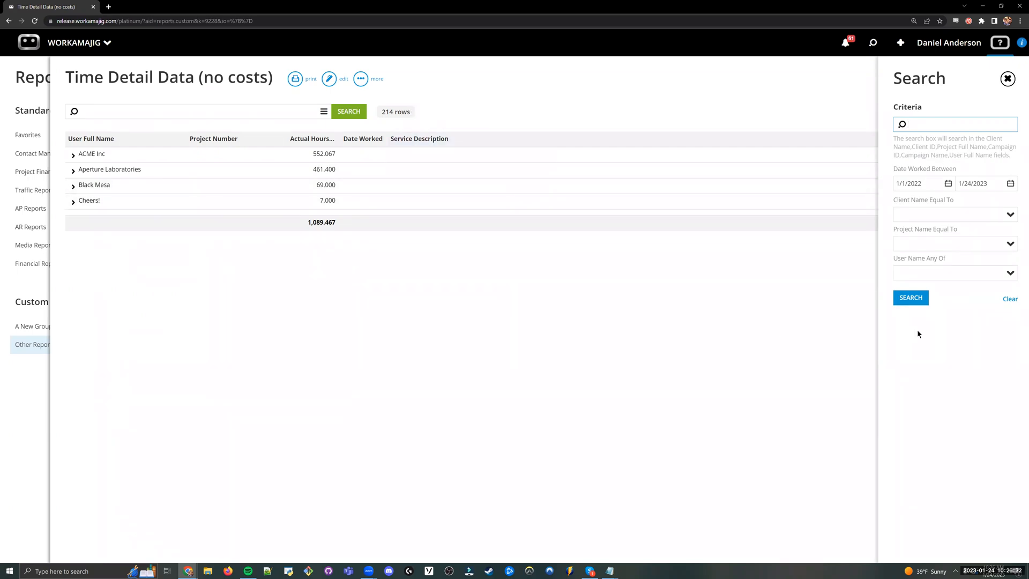
pyautogui.click(942, 184)
pyautogui.press('Tab')
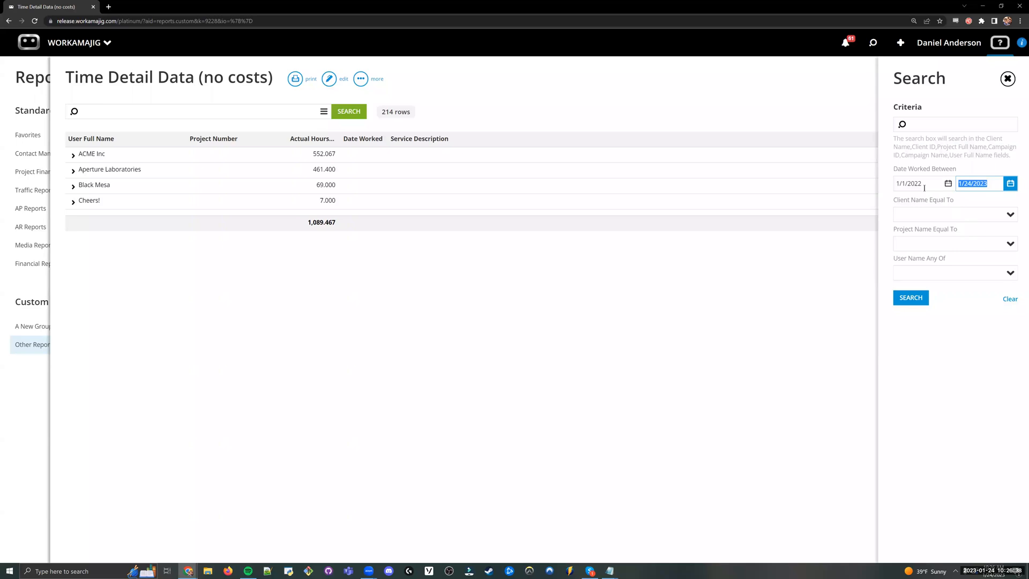
pyautogui.click(520, 270)
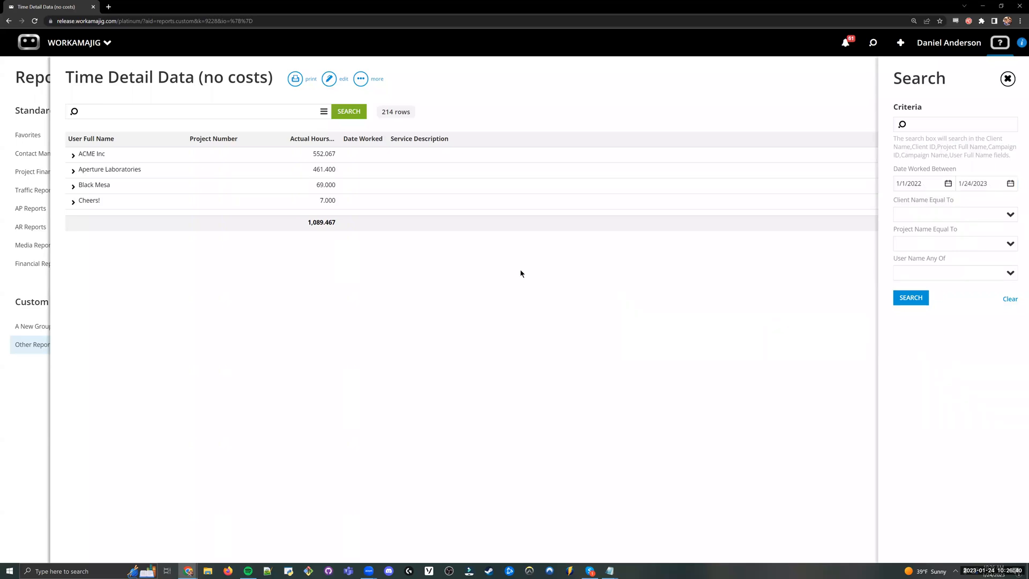
pyautogui.click(465, 270)
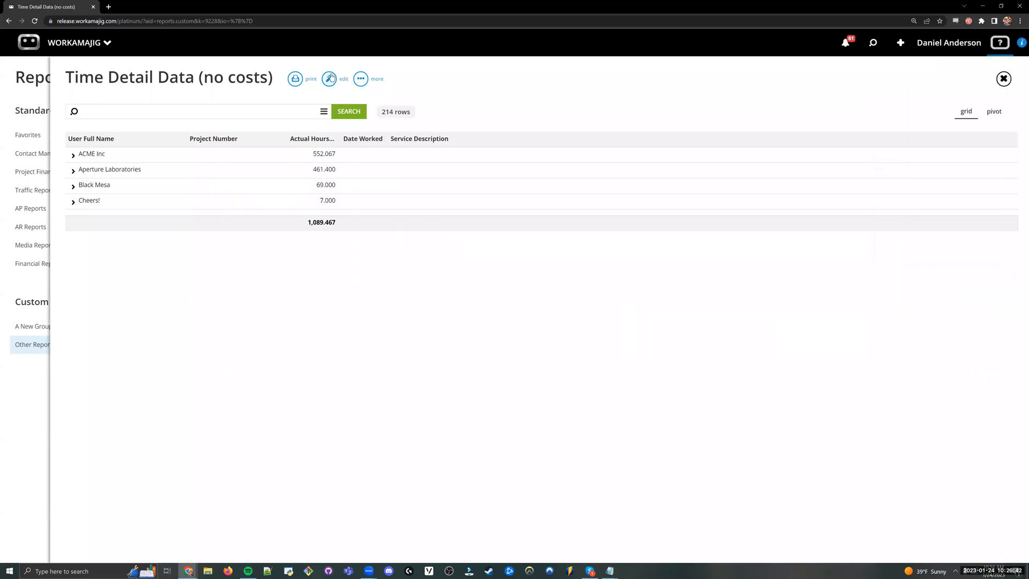
# Set the Date Worked filter's condition to Last Week and apply the changes to the view
pyautogui.click(330, 78)
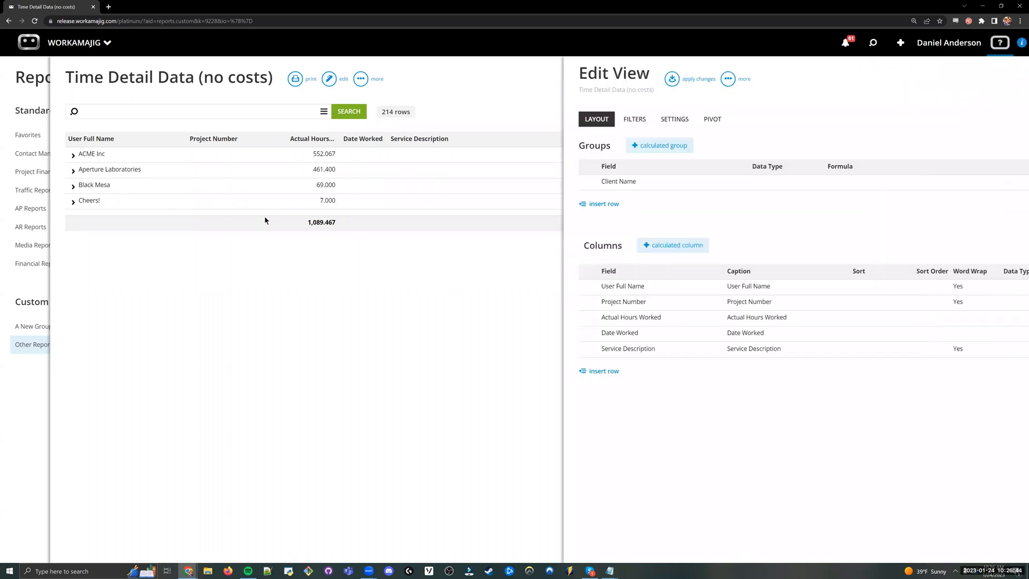
pyautogui.click(174, 121)
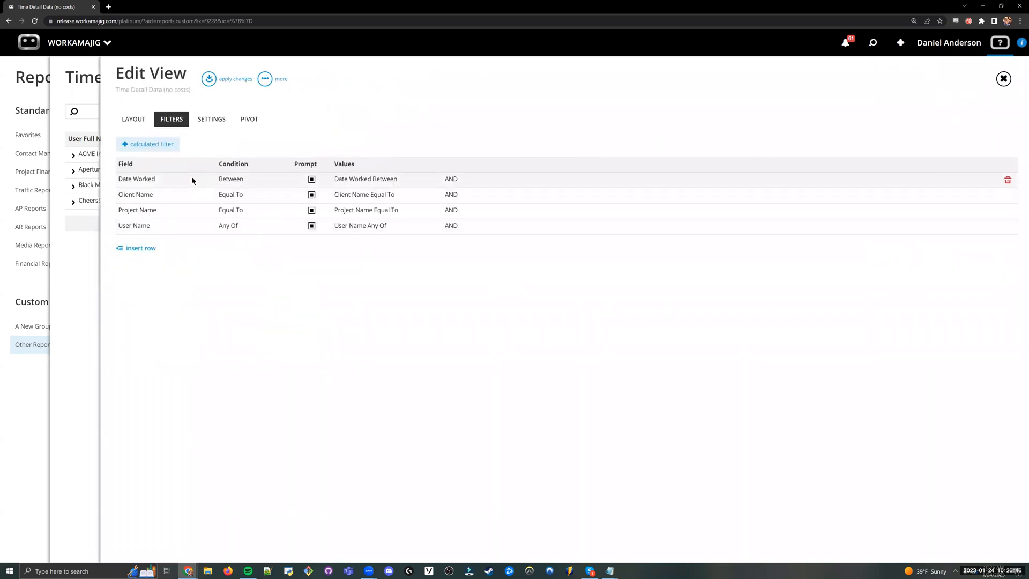
pyautogui.click(191, 180)
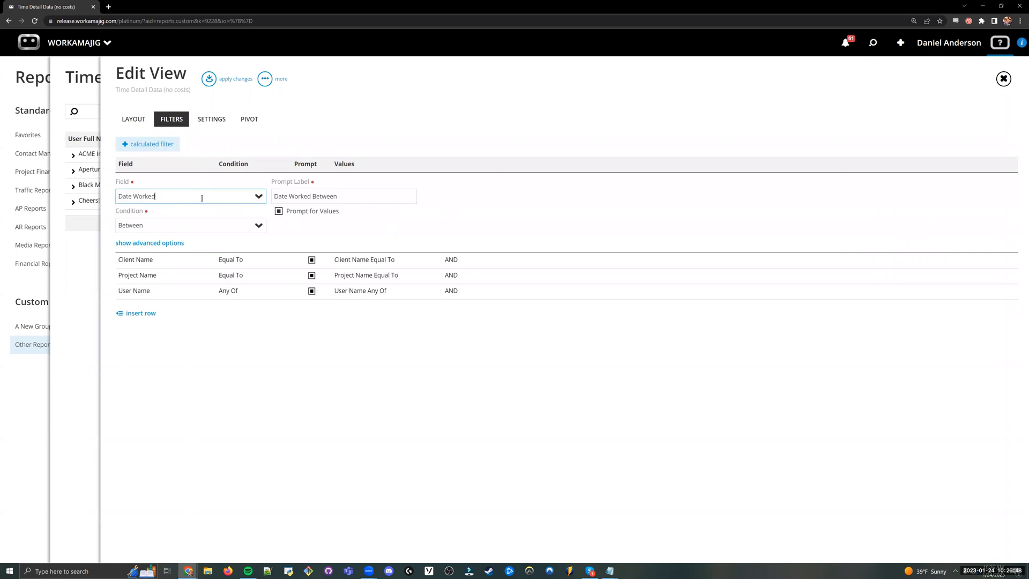
pyautogui.click(169, 230)
pyautogui.write('last')
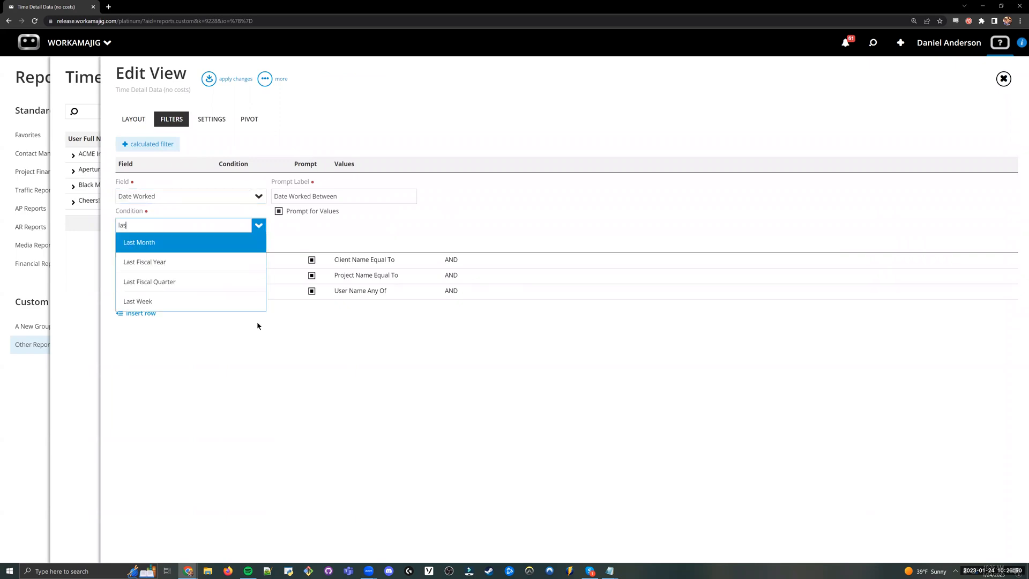
pyautogui.click(171, 301)
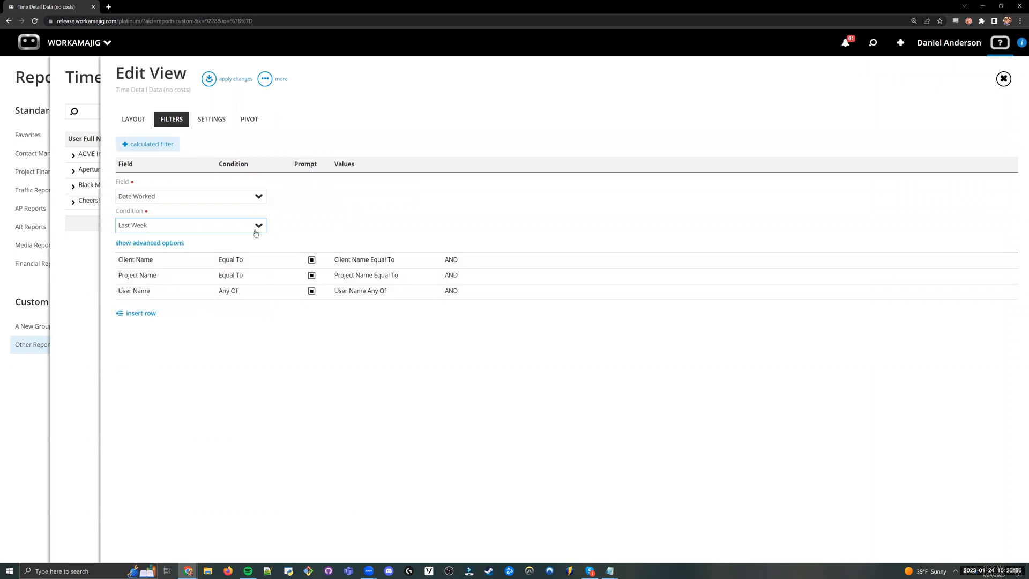
pyautogui.click(172, 274)
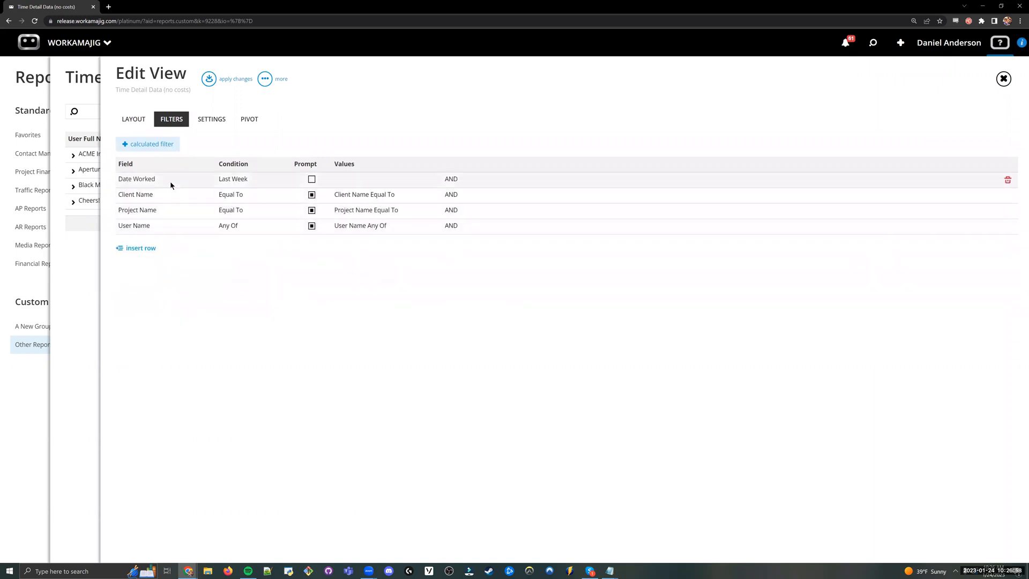
pyautogui.click(230, 79)
# Review the report's scheduling options and its remaining search prompts, including the Client Name choices
pyautogui.click(361, 78)
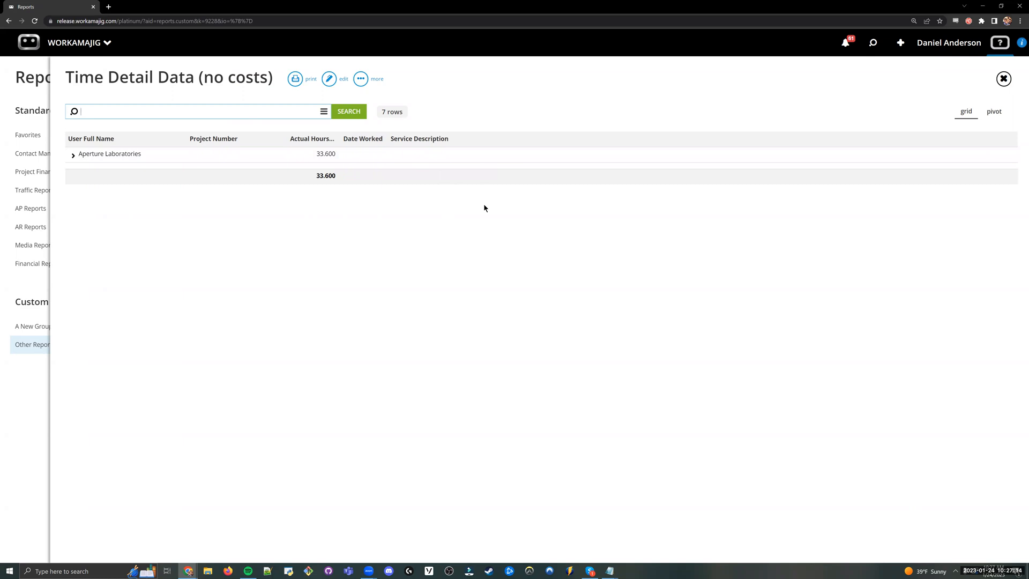
pyautogui.click(360, 79)
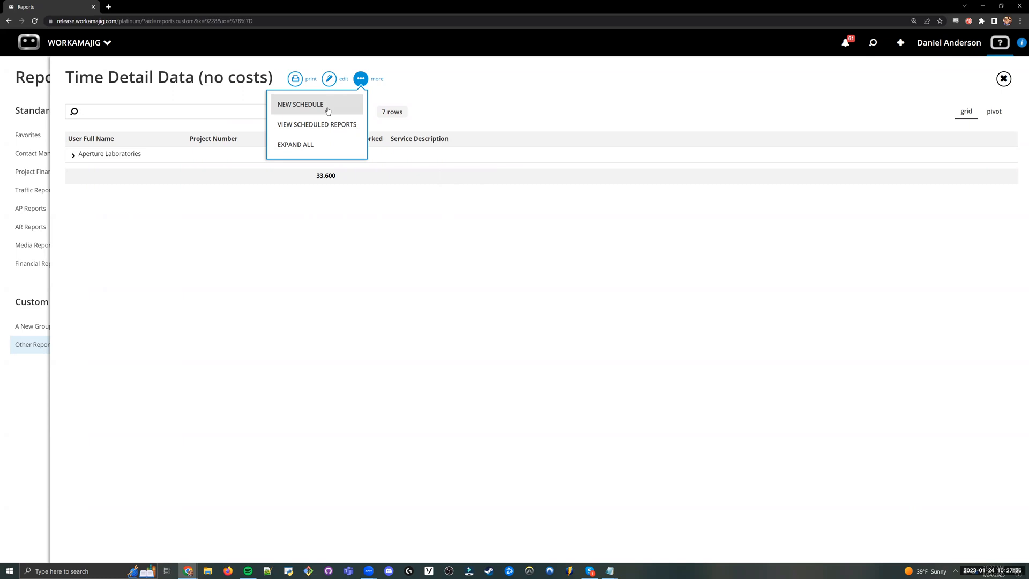
pyautogui.click(287, 255)
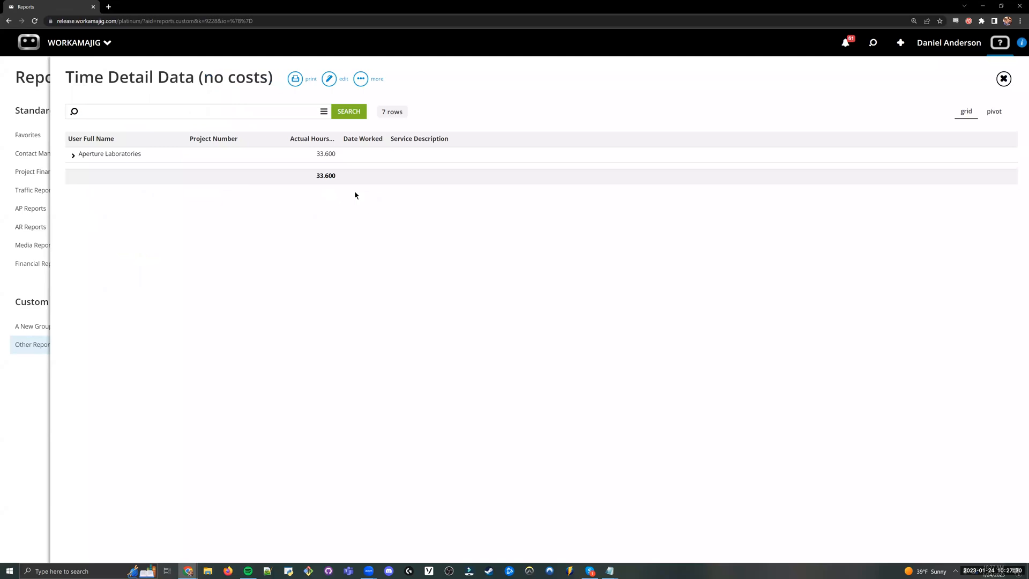
pyautogui.click(323, 111)
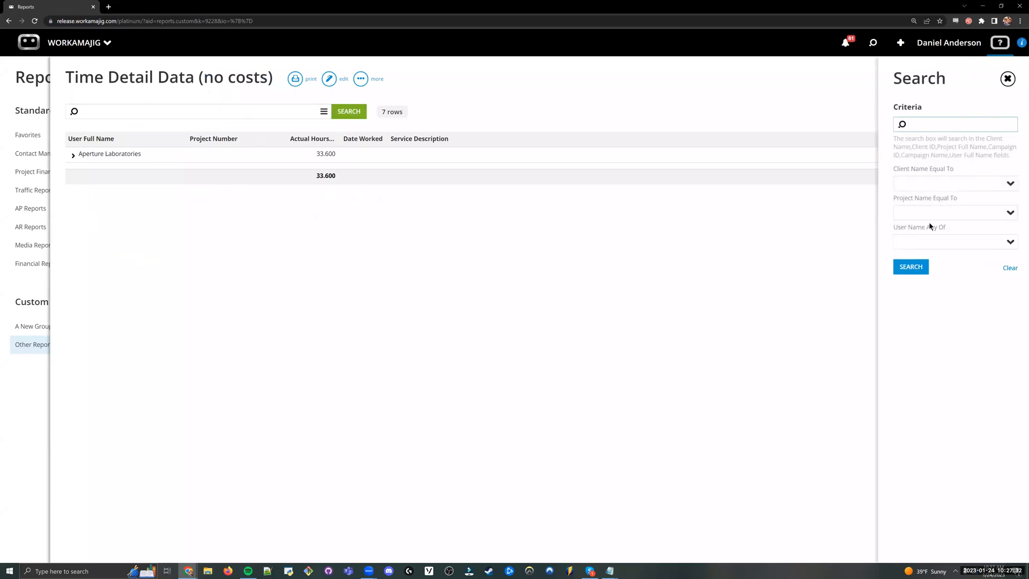
pyautogui.click(955, 297)
pyautogui.click(958, 183)
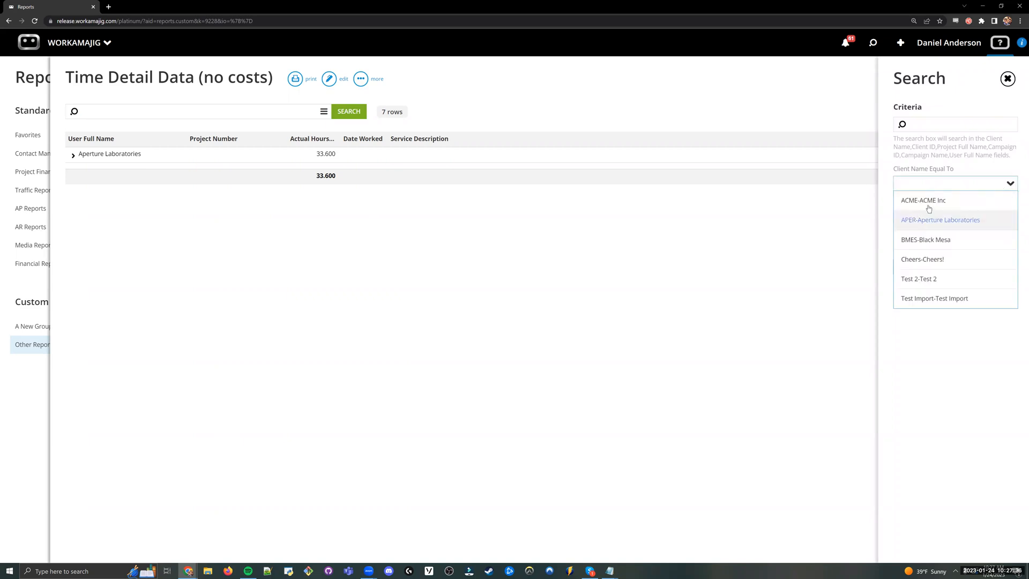
pyautogui.click(923, 362)
# Create a new schedule for the report and add a staff member as its e-mail recipient
pyautogui.click(360, 78)
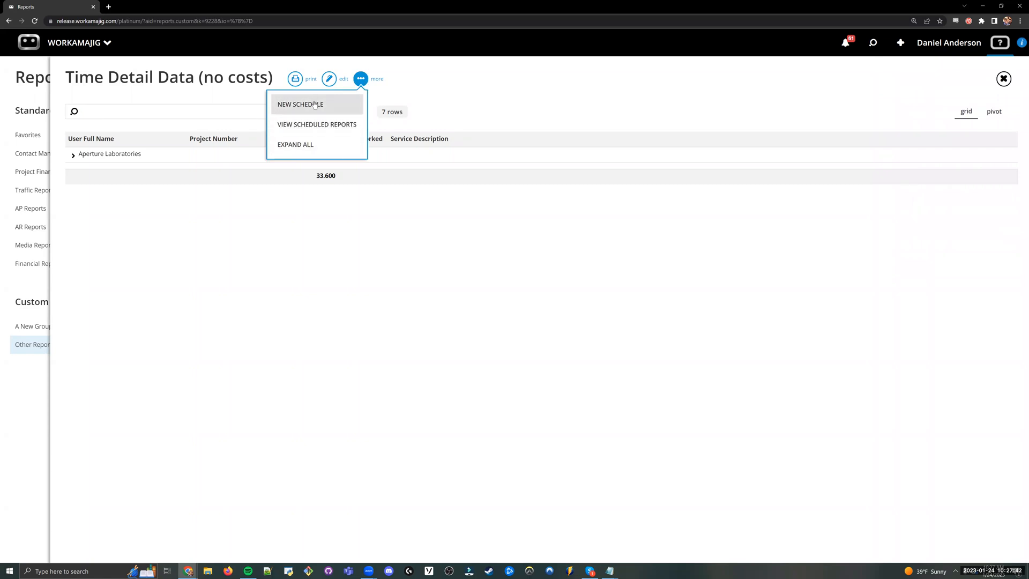
pyautogui.click(306, 109)
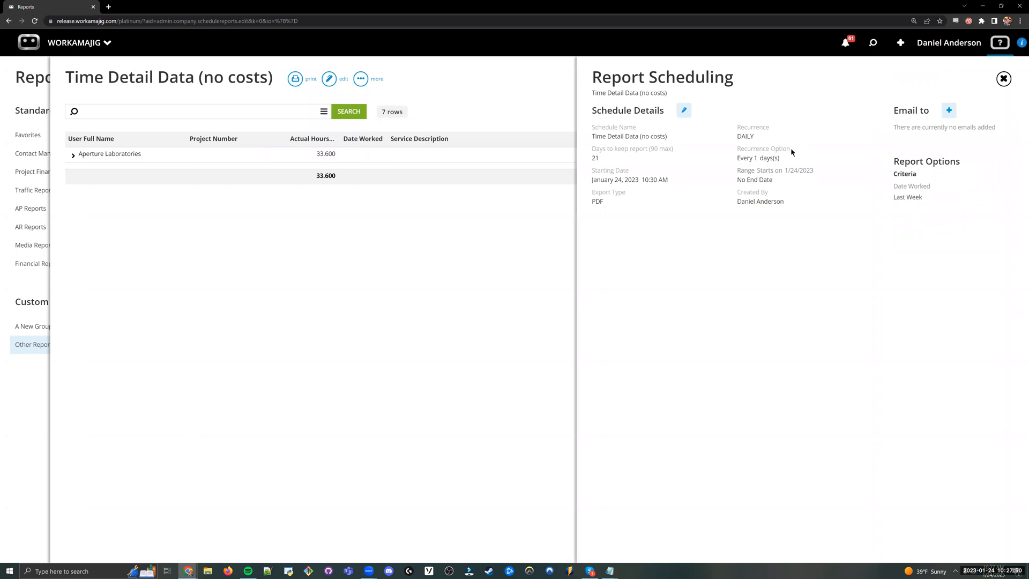
pyautogui.moveTo(930, 111); pyautogui.dragTo(894, 112)
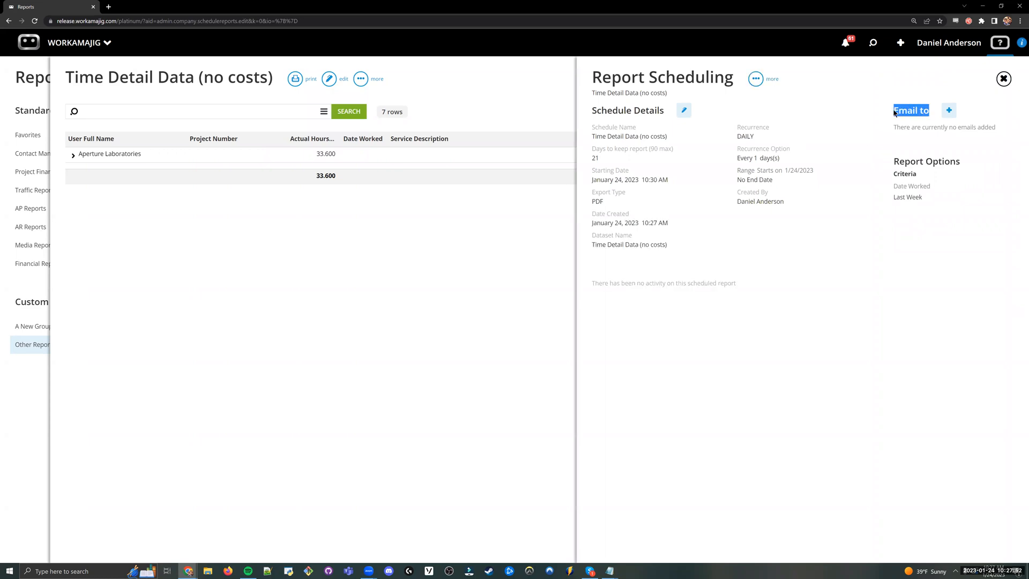
pyautogui.click(873, 231)
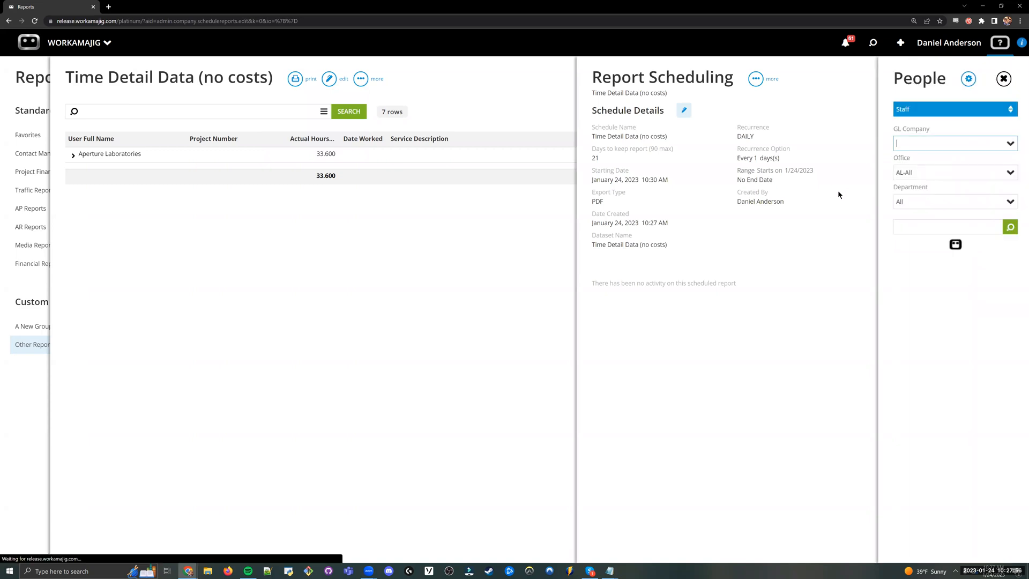
pyautogui.click(914, 289)
pyautogui.click(914, 498)
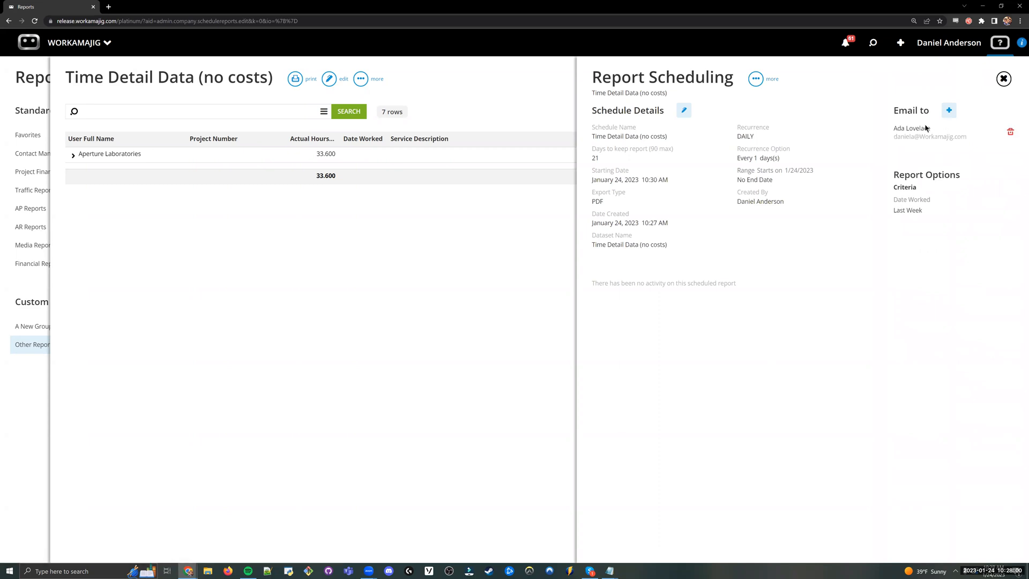
# Edit the schedule details and set the run time to 9:00 AM
pyautogui.moveTo(667, 110); pyautogui.dragTo(591, 111)
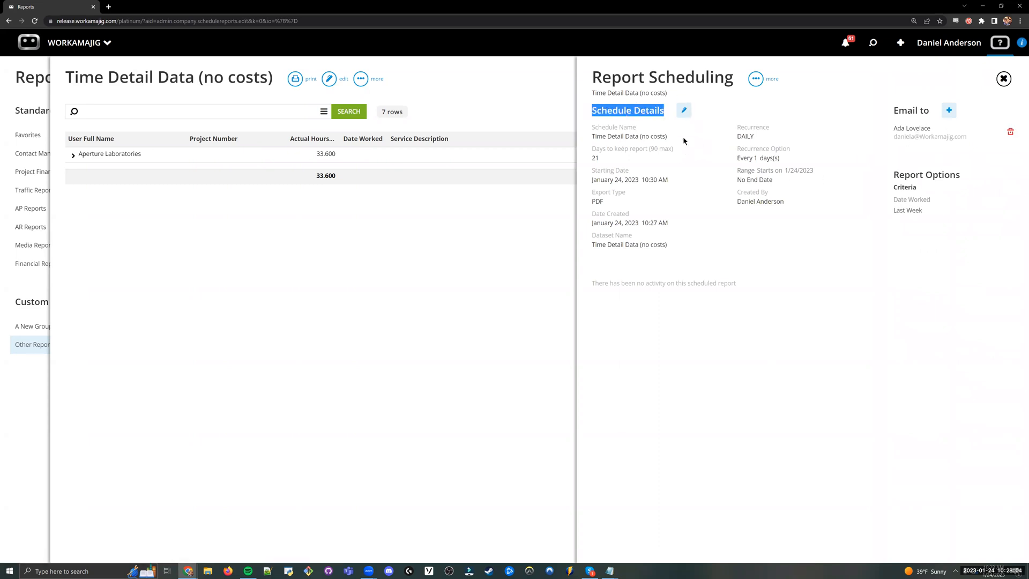
pyautogui.click(684, 110)
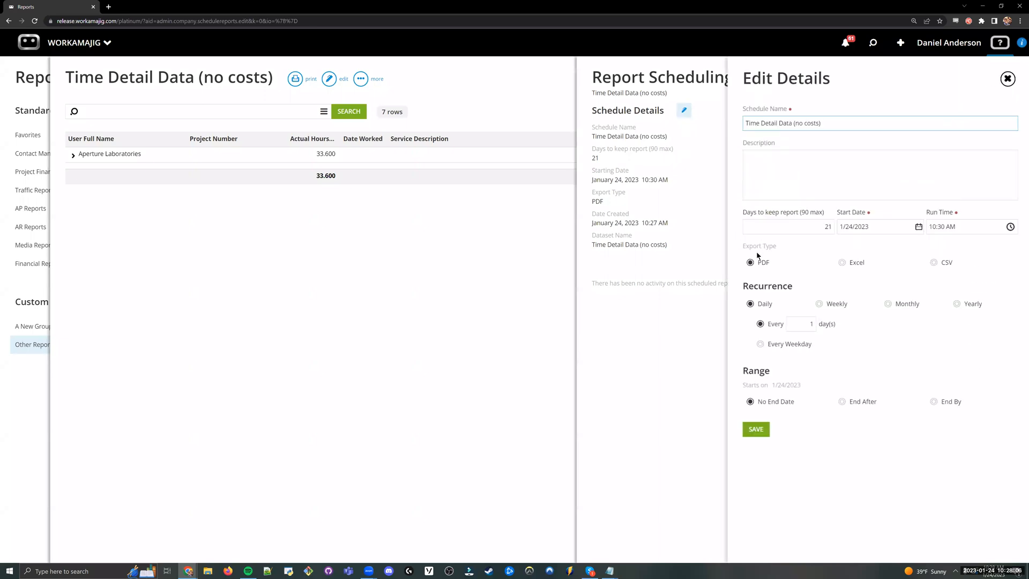
pyautogui.moveTo(821, 123); pyautogui.dragTo(746, 130)
pyautogui.click(808, 143)
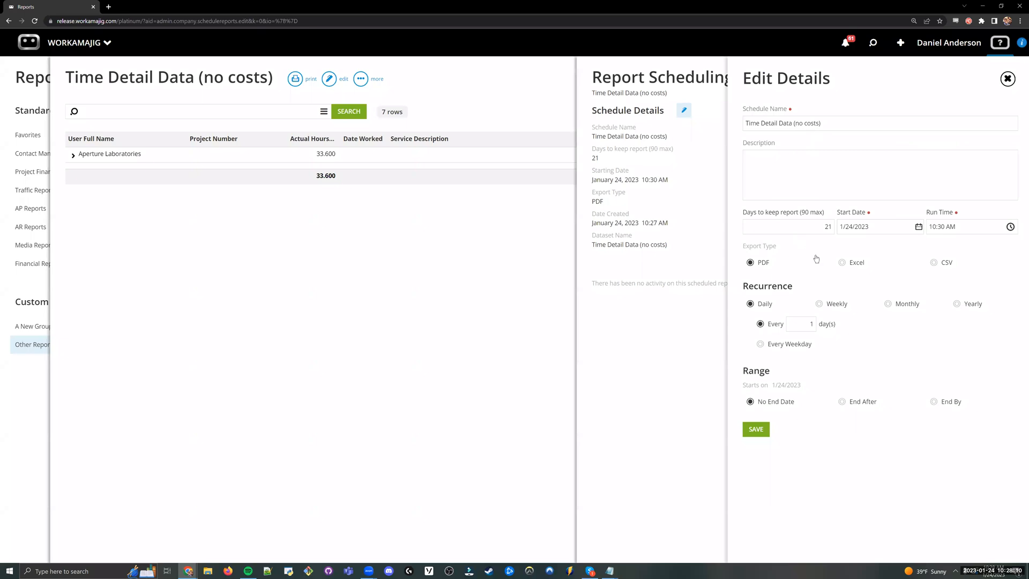
pyautogui.moveTo(1001, 226); pyautogui.dragTo(923, 226)
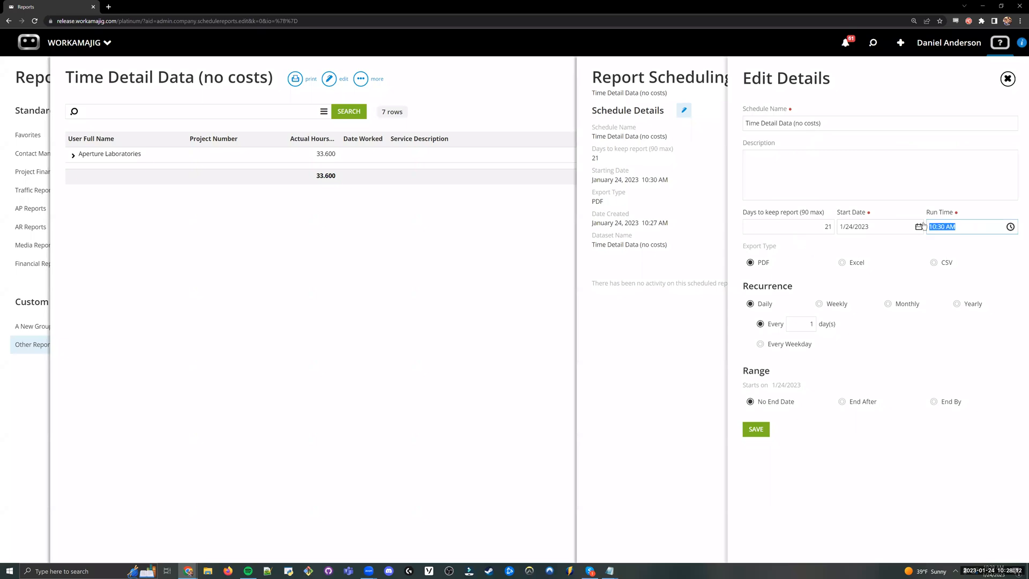
pyautogui.click(1010, 227)
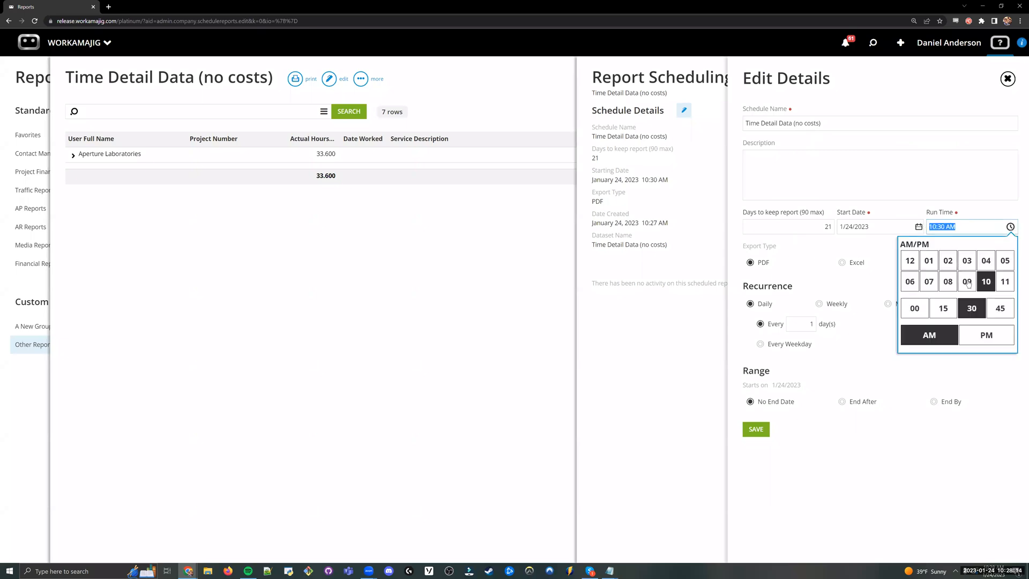
pyautogui.click(966, 281)
pyautogui.click(914, 308)
pyautogui.click(933, 346)
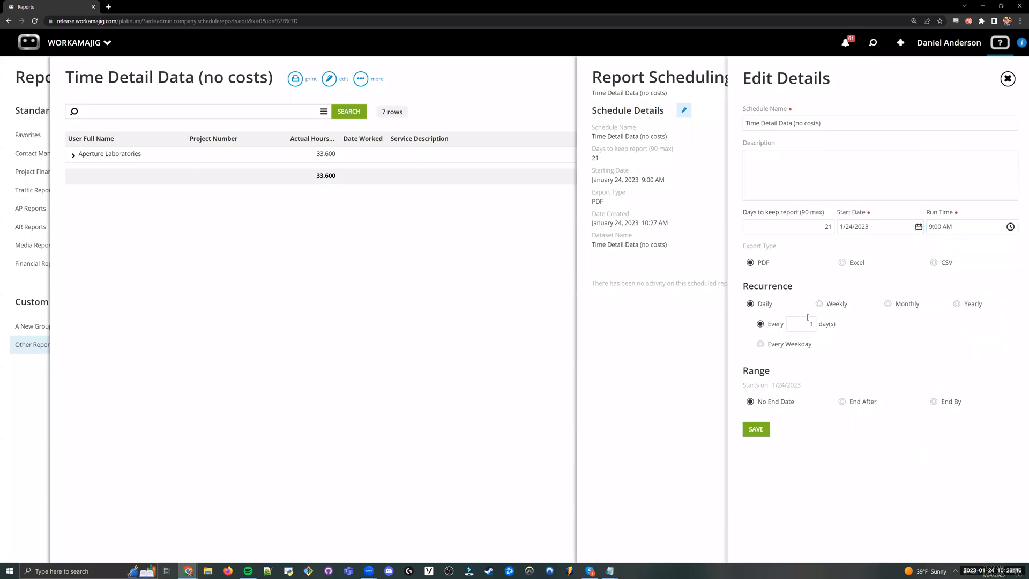
# Set the schedule's recurrence to weekly, every 1 week on Monday only, and save the details
pyautogui.click(819, 304)
pyautogui.click(759, 340)
pyautogui.click(760, 353)
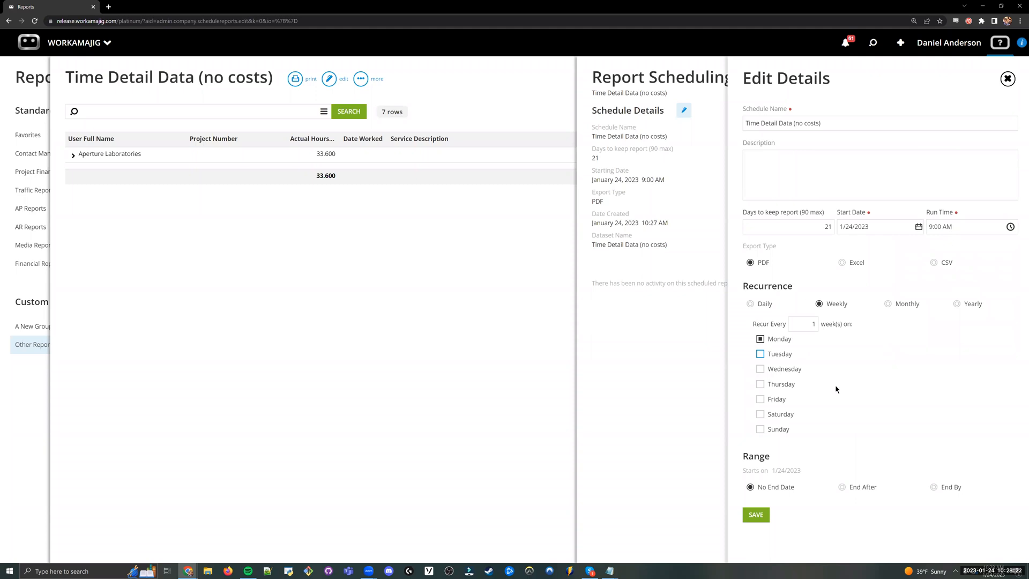
pyautogui.click(766, 516)
pyautogui.click(765, 516)
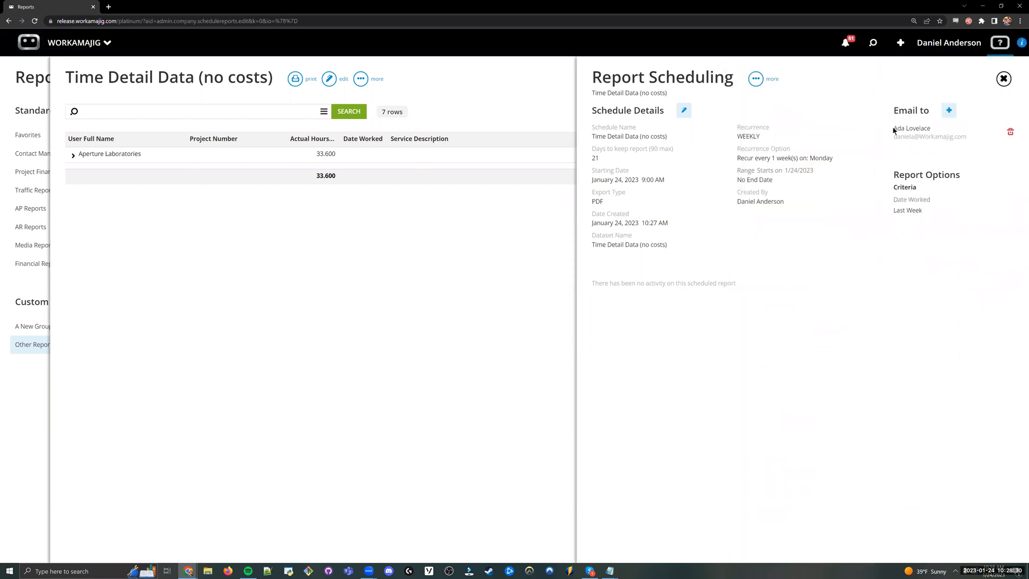
# Check the schedule's e-mail recipient and review the end-date choices in its Range settings
pyautogui.tripleClick(938, 132)
pyautogui.click(864, 296)
pyautogui.click(684, 110)
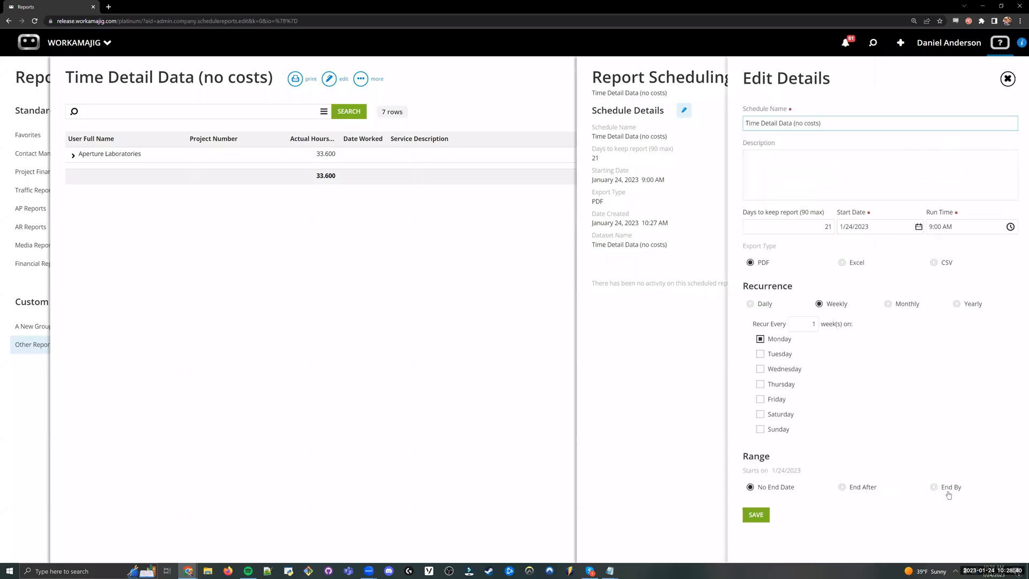
pyautogui.click(874, 512)
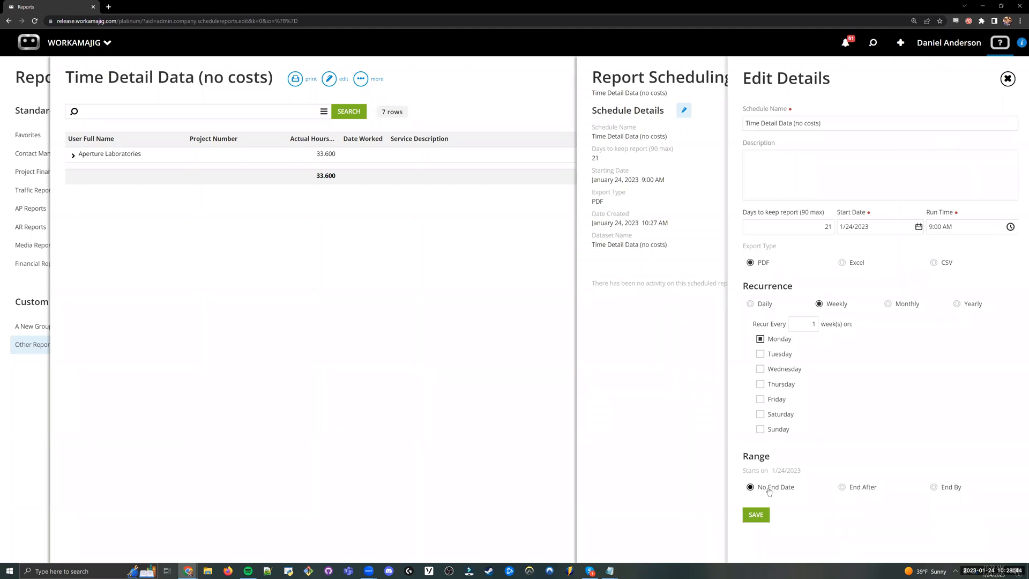
pyautogui.click(755, 515)
# View the scheduled reports and examine the Time Detail Data (no costs) schedule's details and activity, then return to the report
pyautogui.click(361, 79)
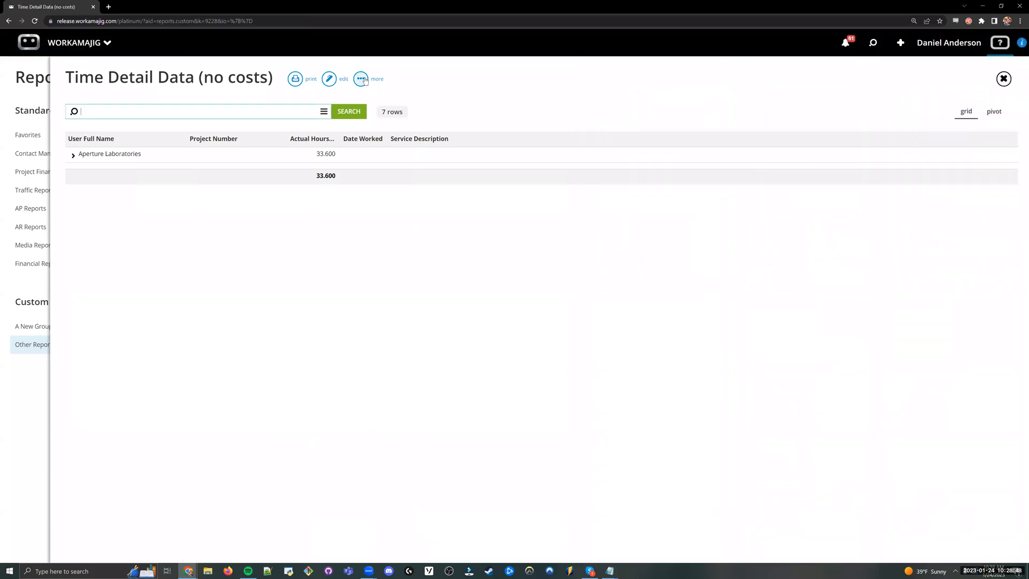
pyautogui.click(334, 125)
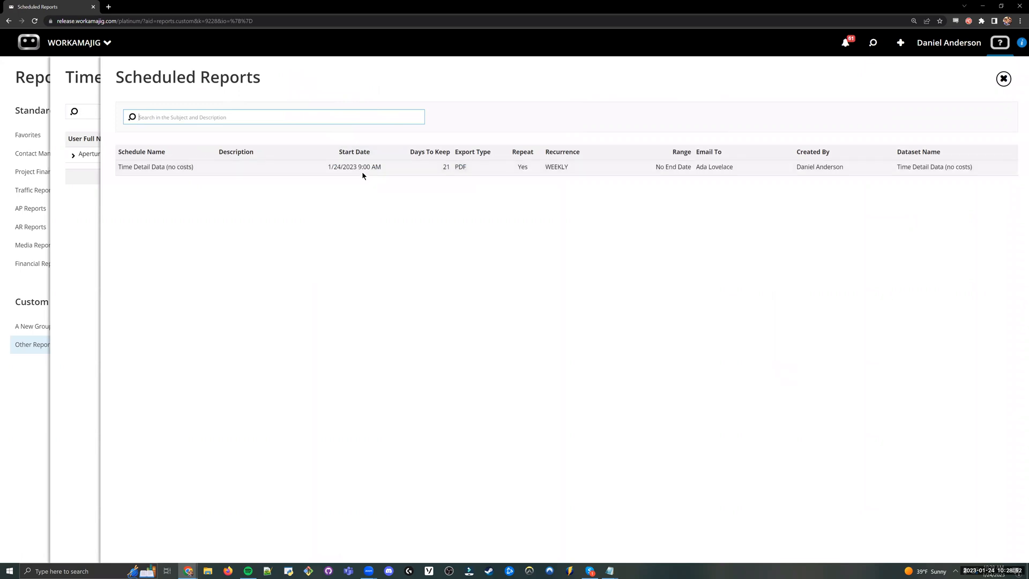
pyautogui.click(362, 171)
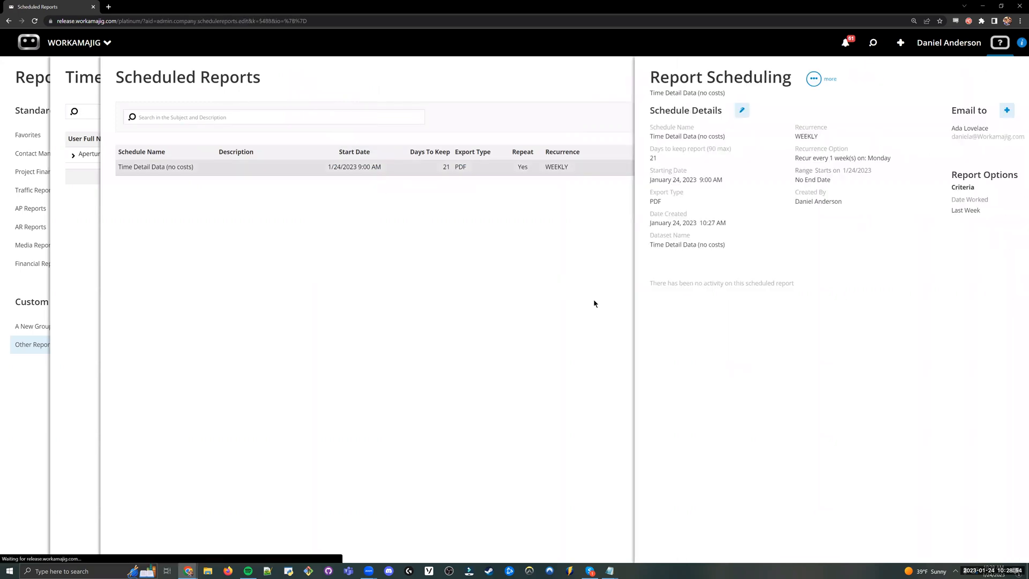
pyautogui.moveTo(748, 282); pyautogui.dragTo(593, 285)
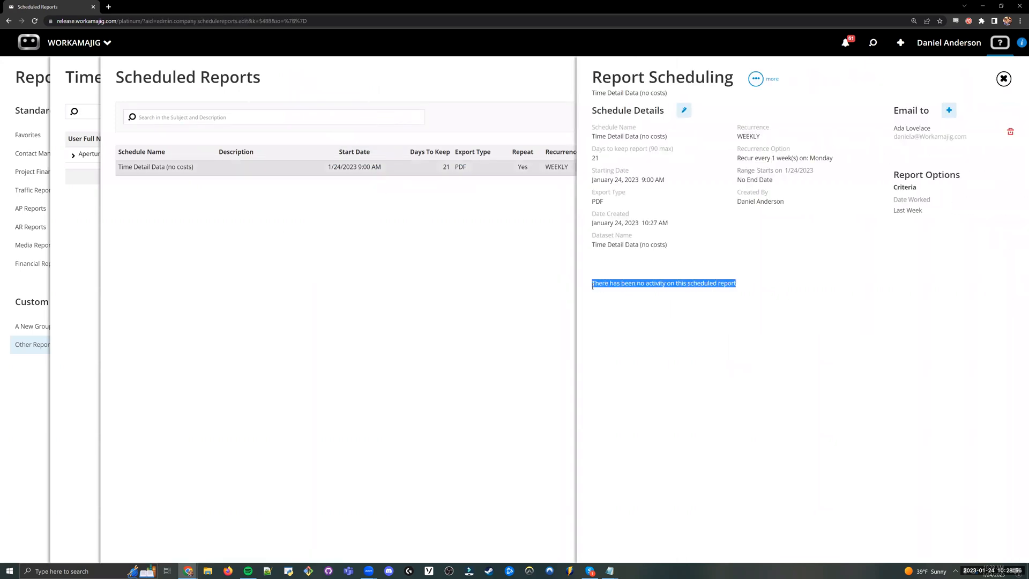
pyautogui.click(682, 285)
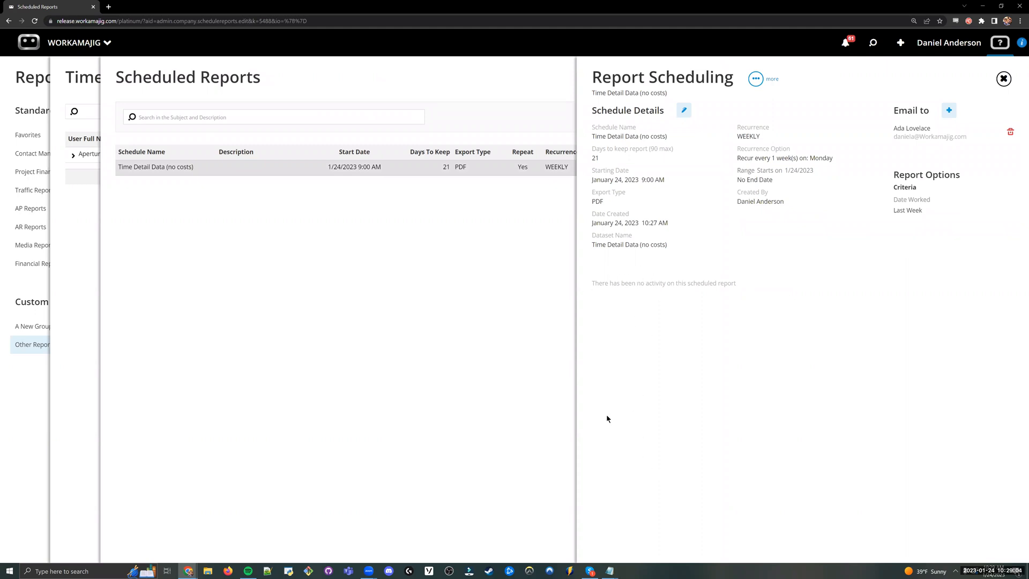
pyautogui.click(468, 303)
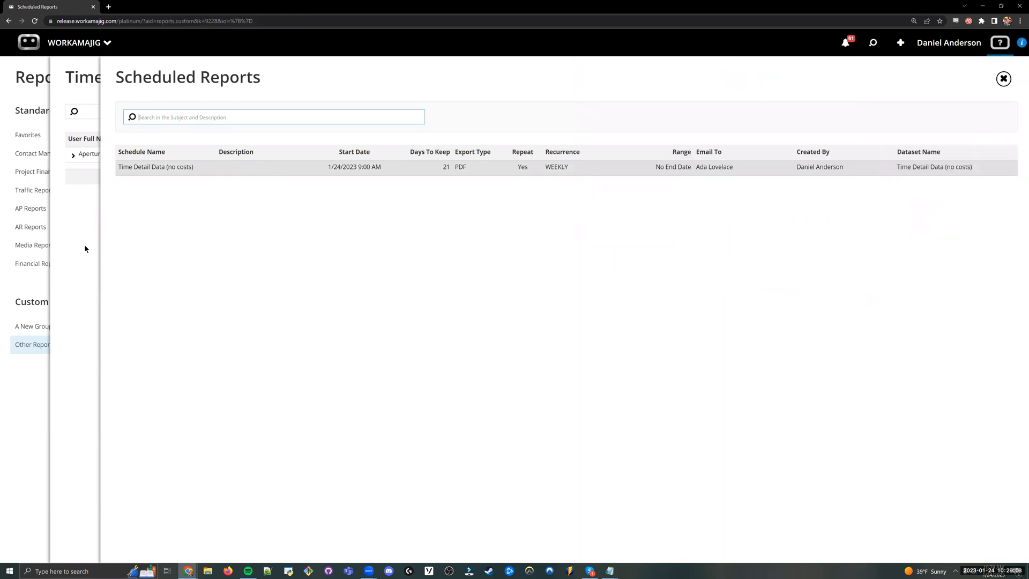
pyautogui.click(86, 249)
pyautogui.click(142, 256)
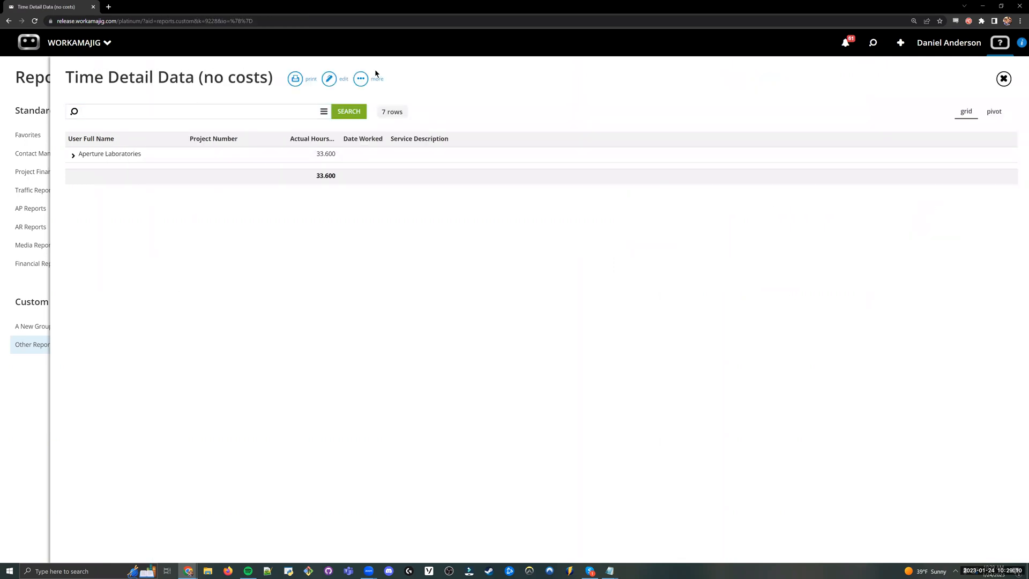
# Open Scheduled Reports from the Global Lists in System Setup and examine the schedules of all reports
pyautogui.click(361, 79)
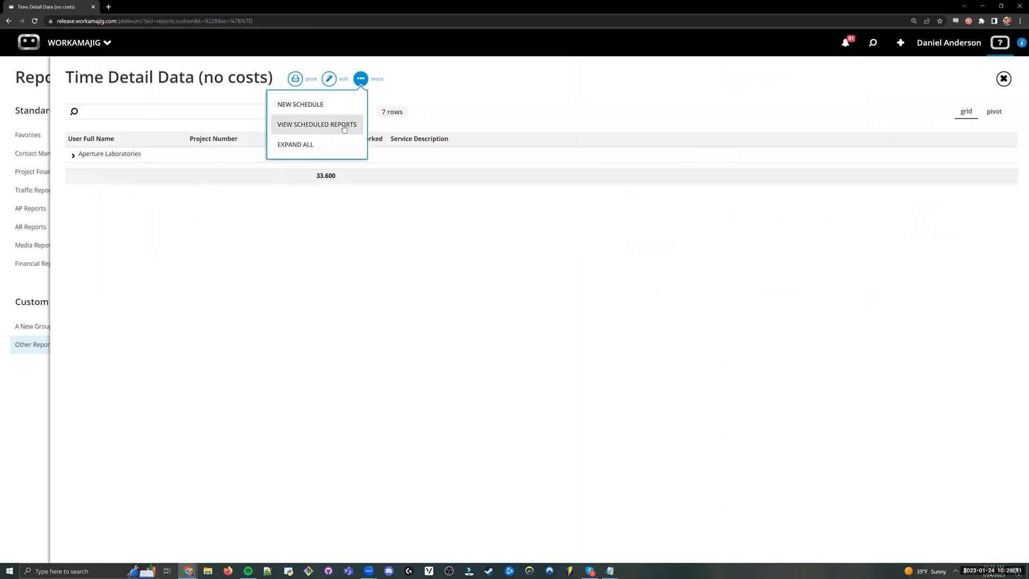
pyautogui.click(293, 263)
pyautogui.click(88, 51)
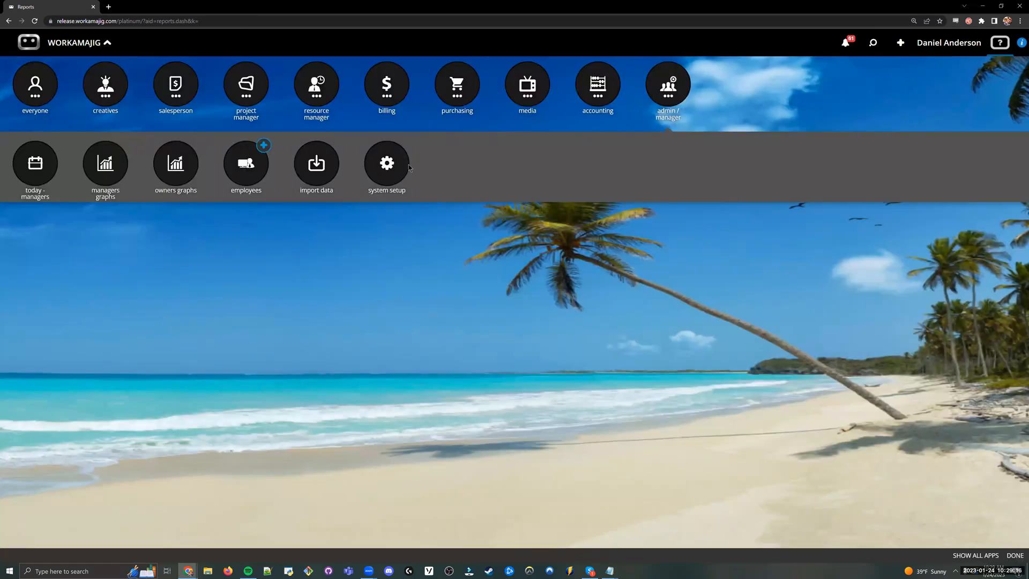
pyautogui.click(390, 165)
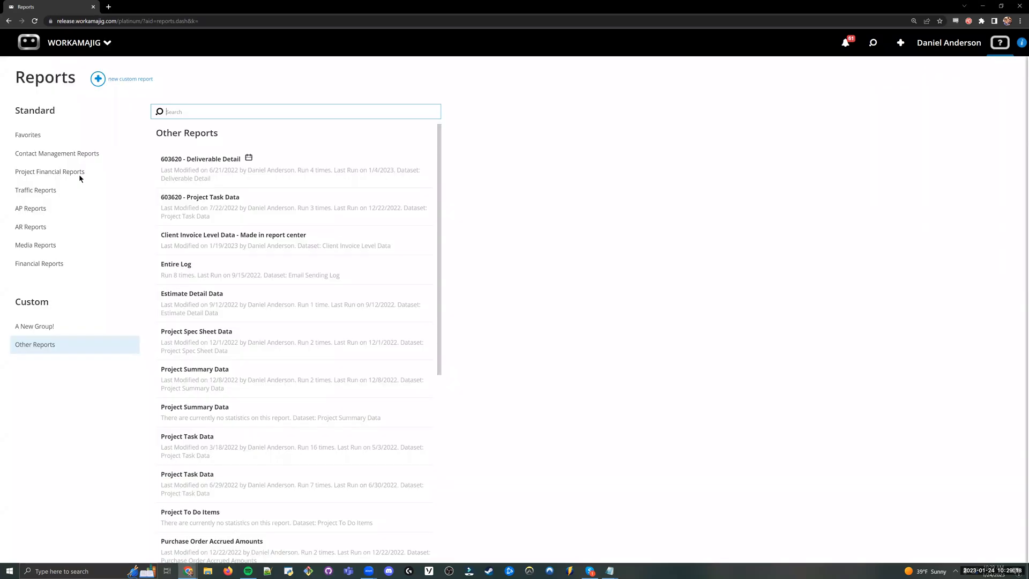
pyautogui.click(63, 134)
pyautogui.scroll(-1, 237, 416)
pyautogui.moveTo(217, 405); pyautogui.dragTo(161, 405)
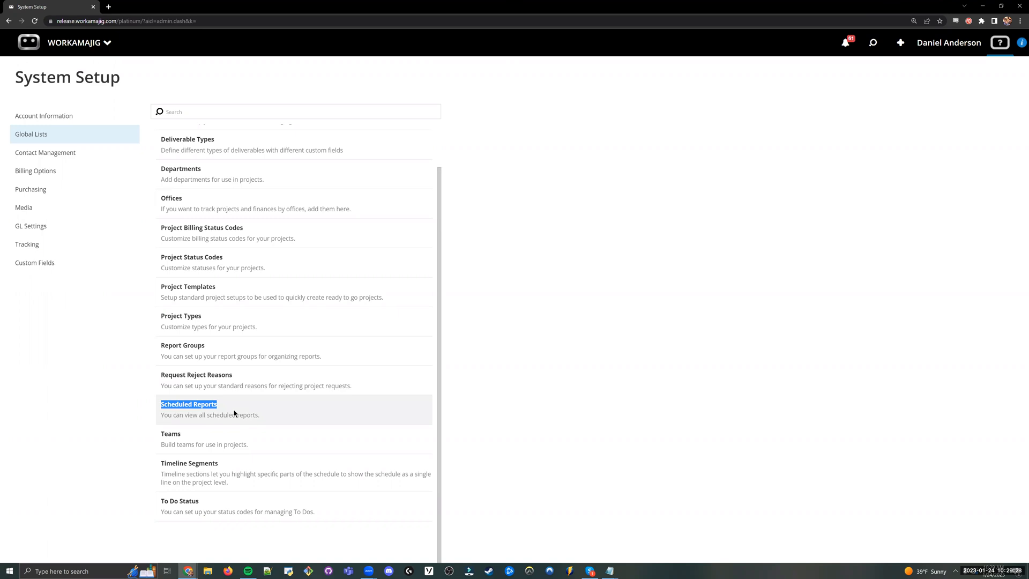
pyautogui.click(308, 422)
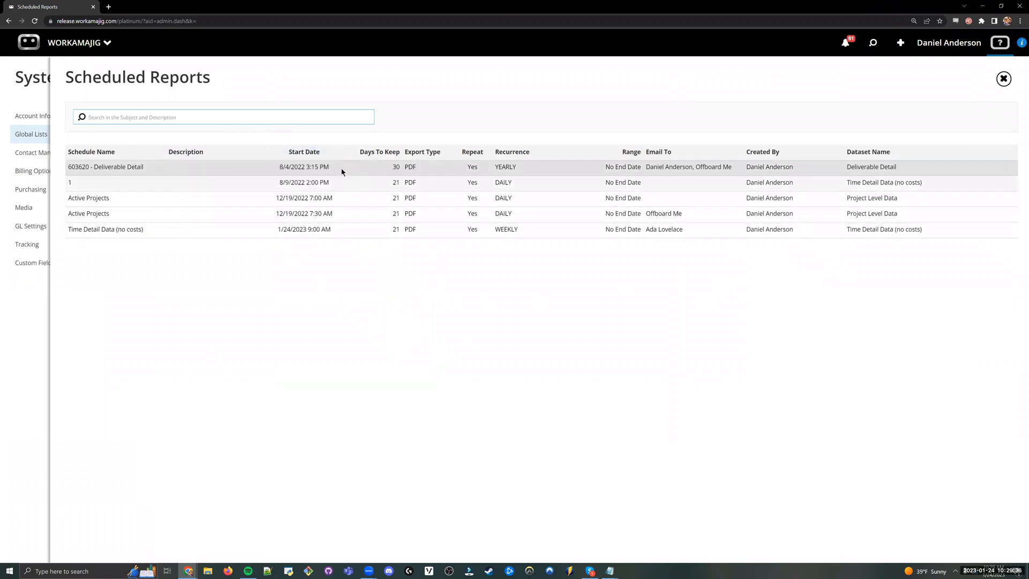
pyautogui.click(222, 319)
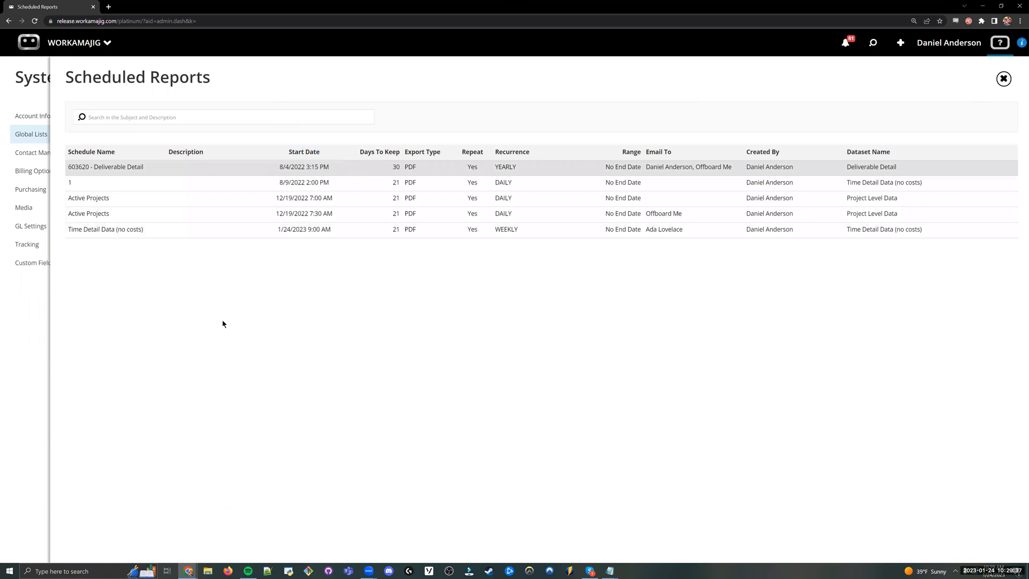
pyautogui.click(18, 288)
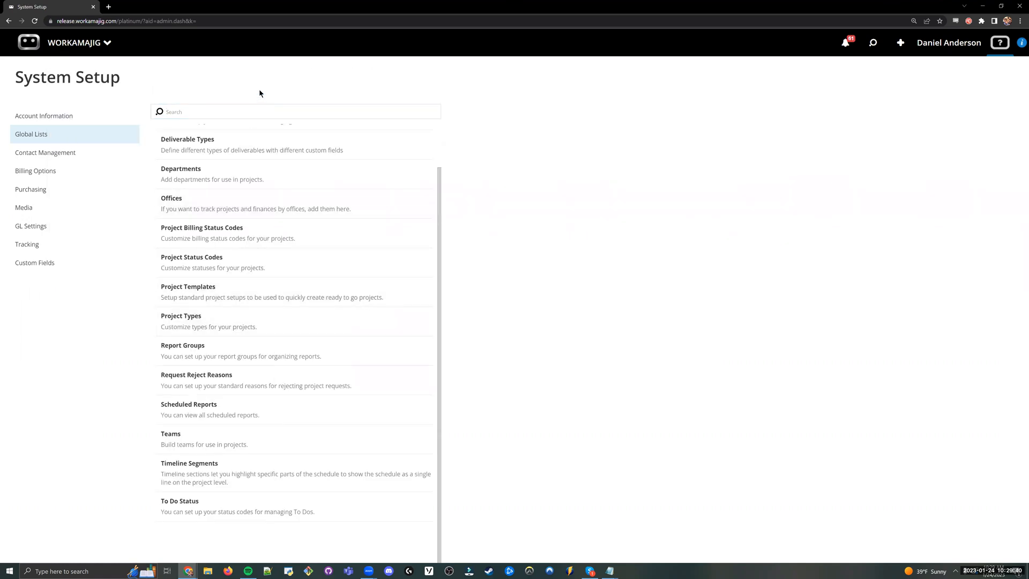
# Leave System Setup and open the Reports page from the everyone group
pyautogui.click(92, 50)
pyautogui.click(30, 91)
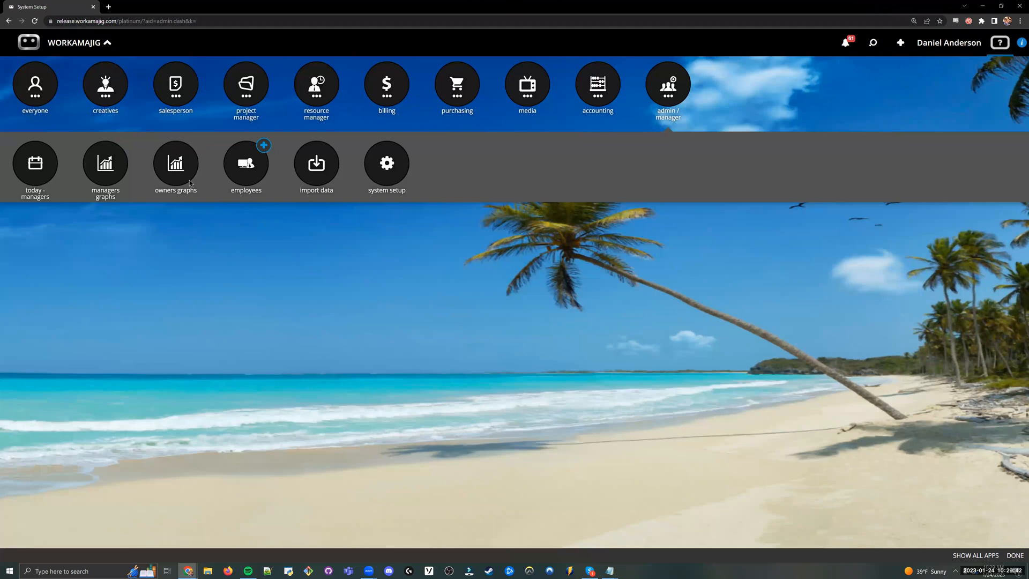
pyautogui.click(248, 178)
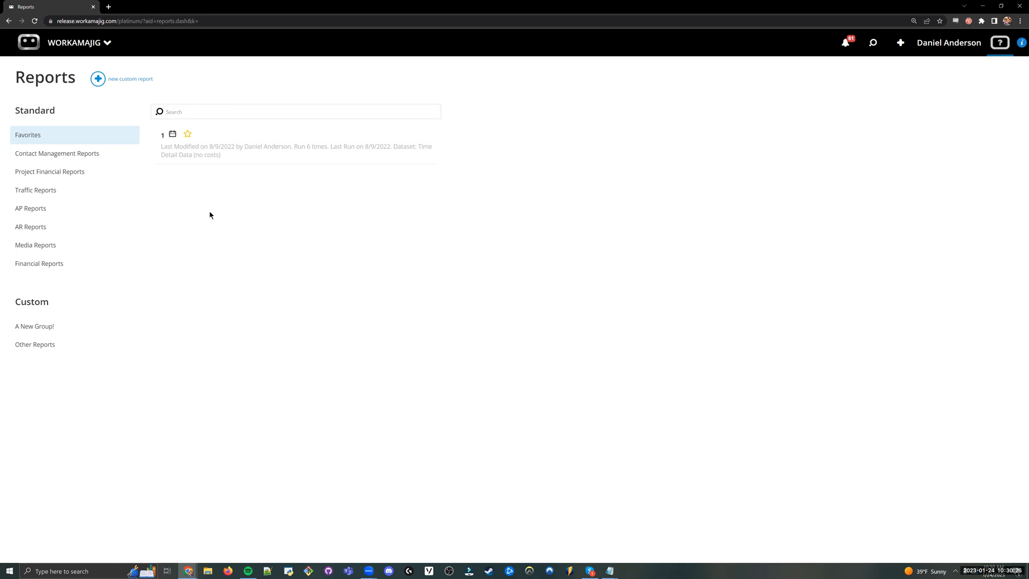
# Open the project manager's Today page and review its Views section
pyautogui.click(90, 48)
pyautogui.click(247, 91)
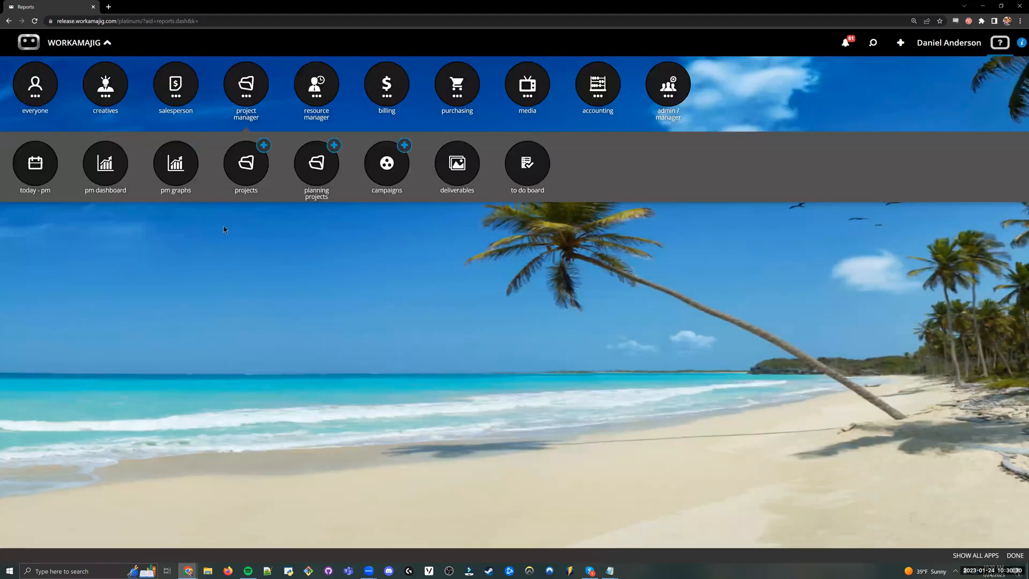
pyautogui.click(34, 166)
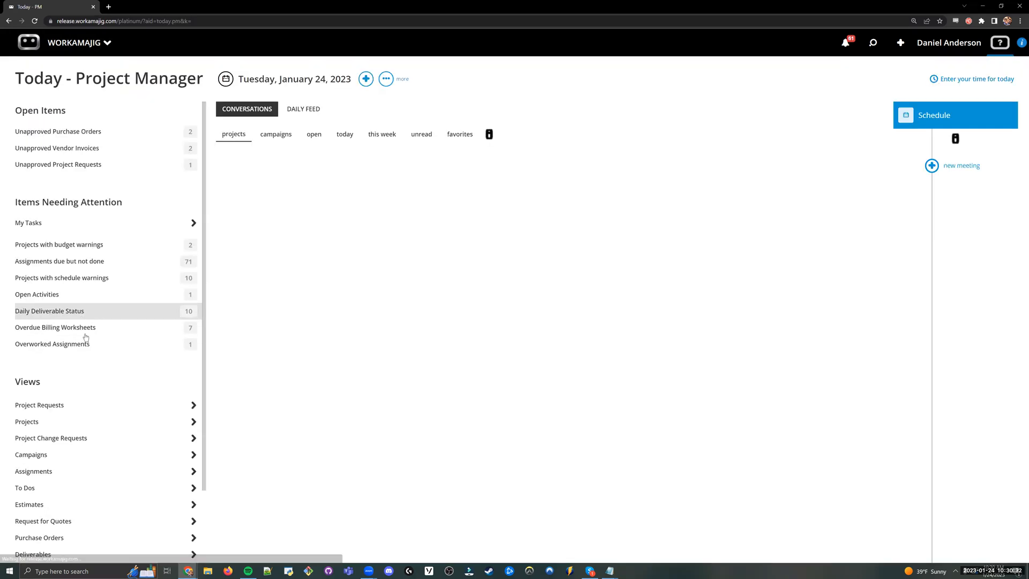
pyautogui.doubleClick(27, 382)
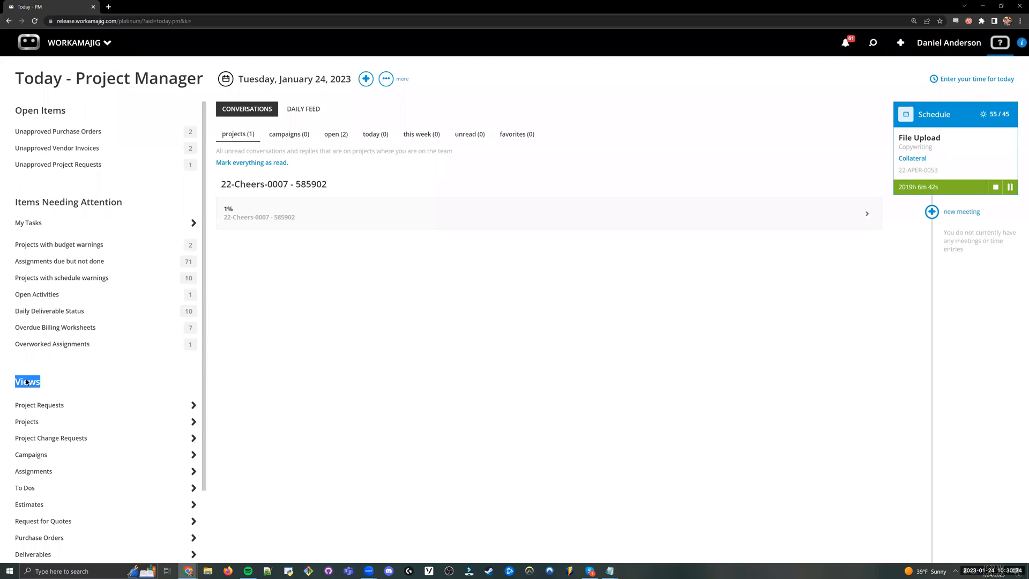
pyautogui.click(67, 378)
# Return to the Reports page and open the recent Time Detail Data (no costs) report at the head of the recent items
pyautogui.click(75, 42)
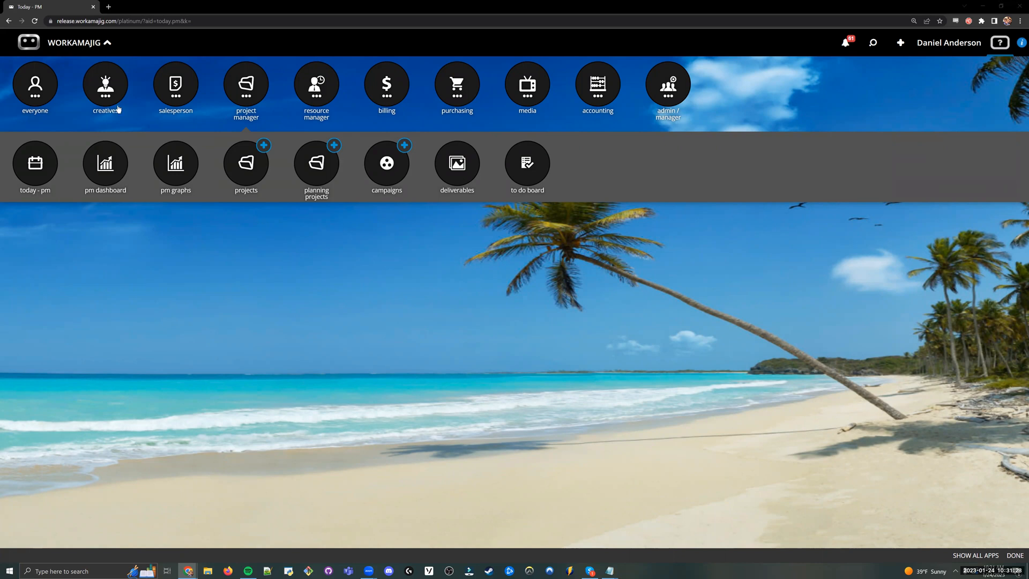
pyautogui.click(47, 95)
pyautogui.click(271, 196)
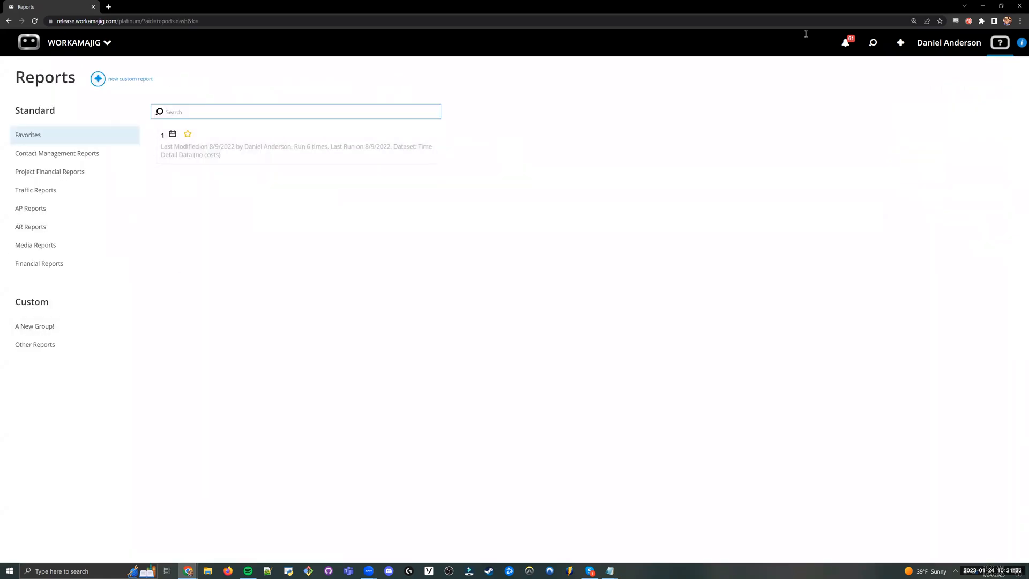
pyautogui.click(873, 42)
pyautogui.click(821, 150)
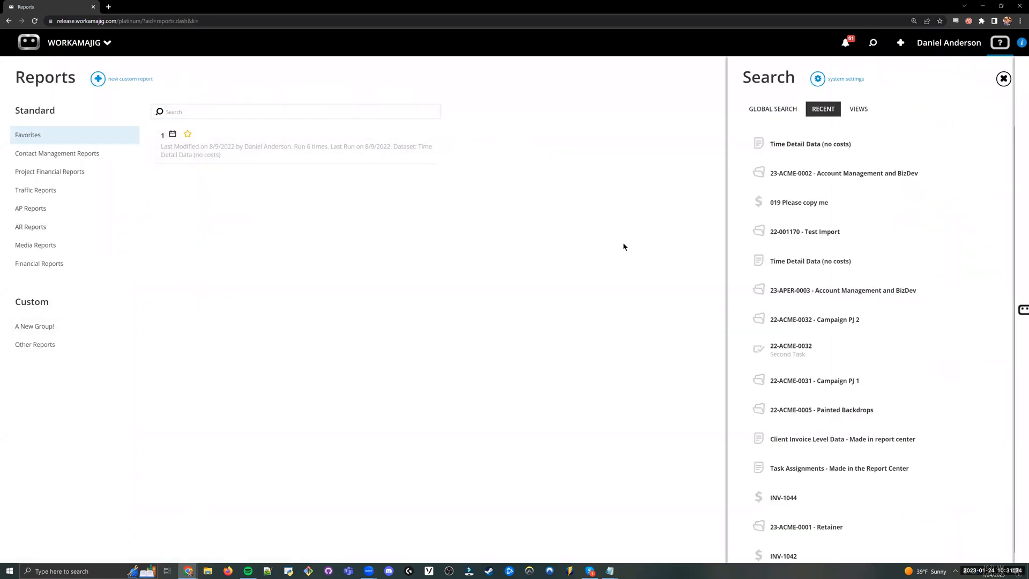
# View the report's schedule, check its Date Worked criteria and e-mail recipient, and return to the report
pyautogui.click(361, 79)
pyautogui.click(339, 130)
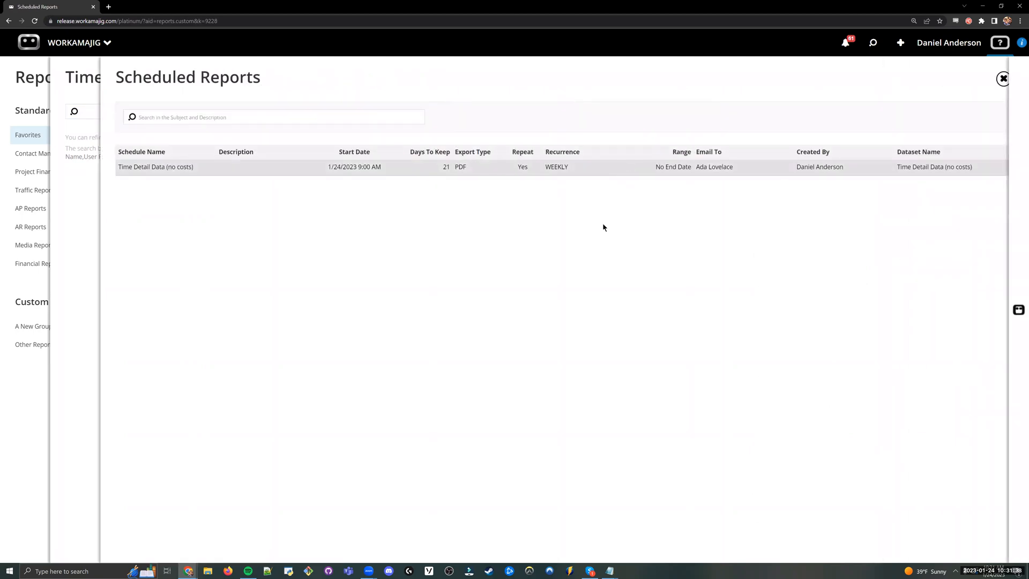
pyautogui.moveTo(925, 210); pyautogui.dragTo(893, 197)
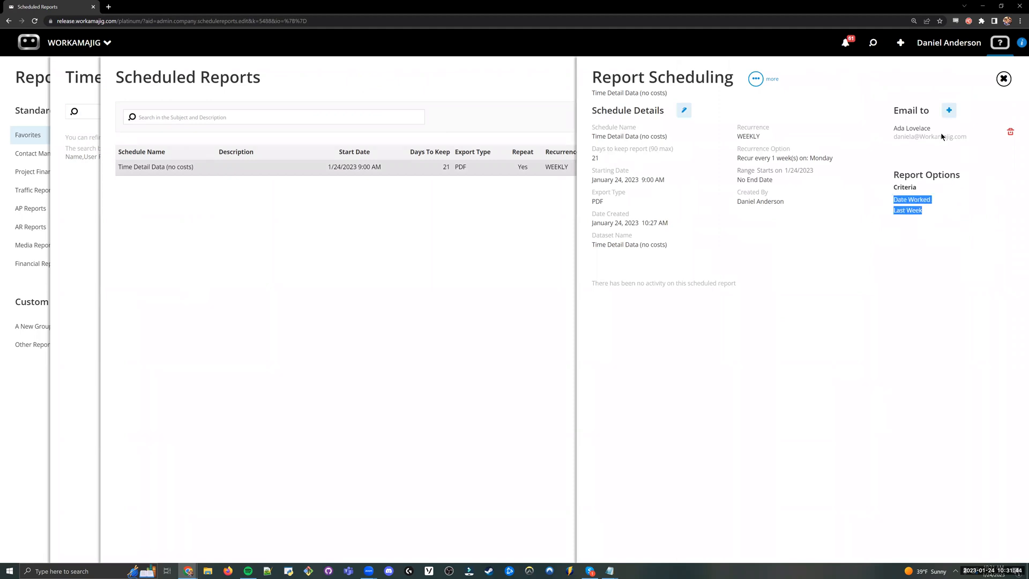
pyautogui.click(880, 228)
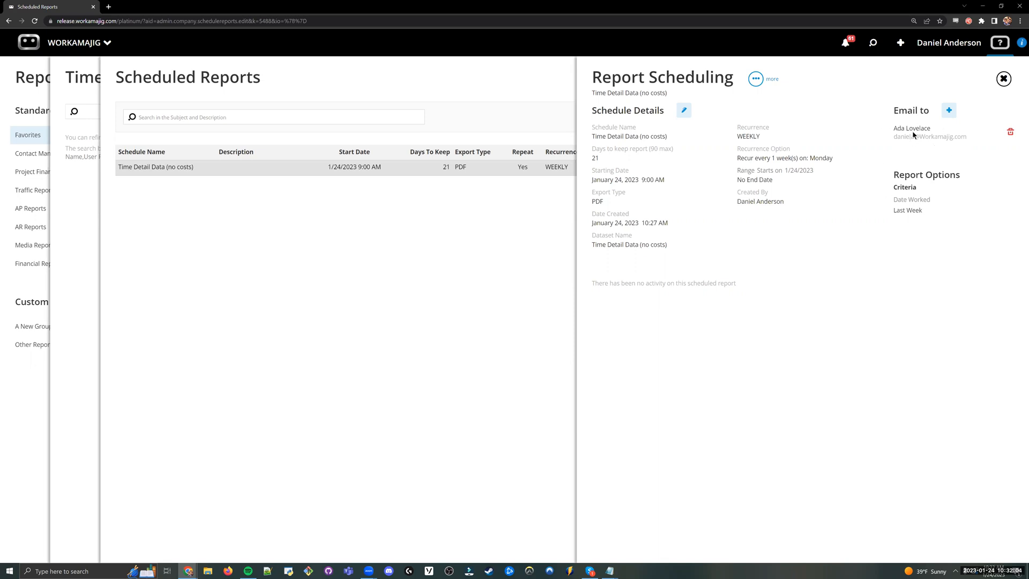
pyautogui.moveTo(894, 130); pyautogui.dragTo(931, 130)
pyautogui.click(897, 273)
pyautogui.click(550, 291)
pyautogui.click(71, 242)
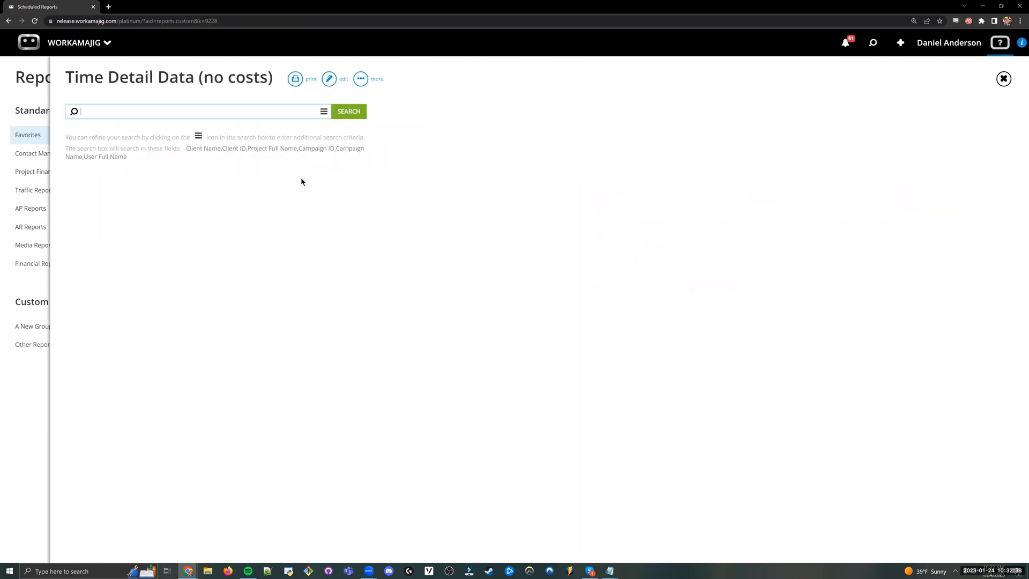
# Review the report's filters and a calculated filter's advanced options, then discard the new filter and close the view editor
pyautogui.click(329, 79)
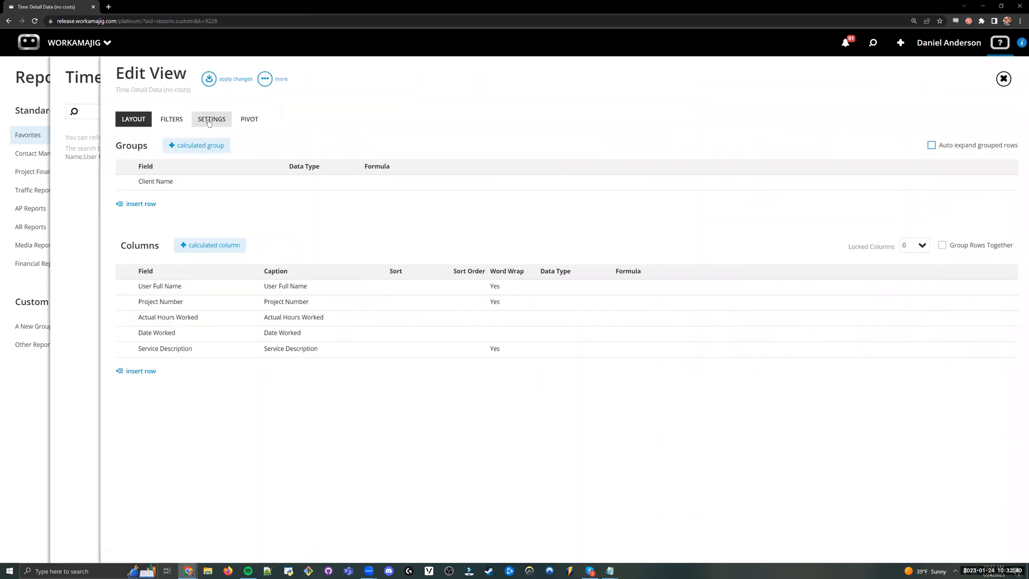
pyautogui.click(181, 127)
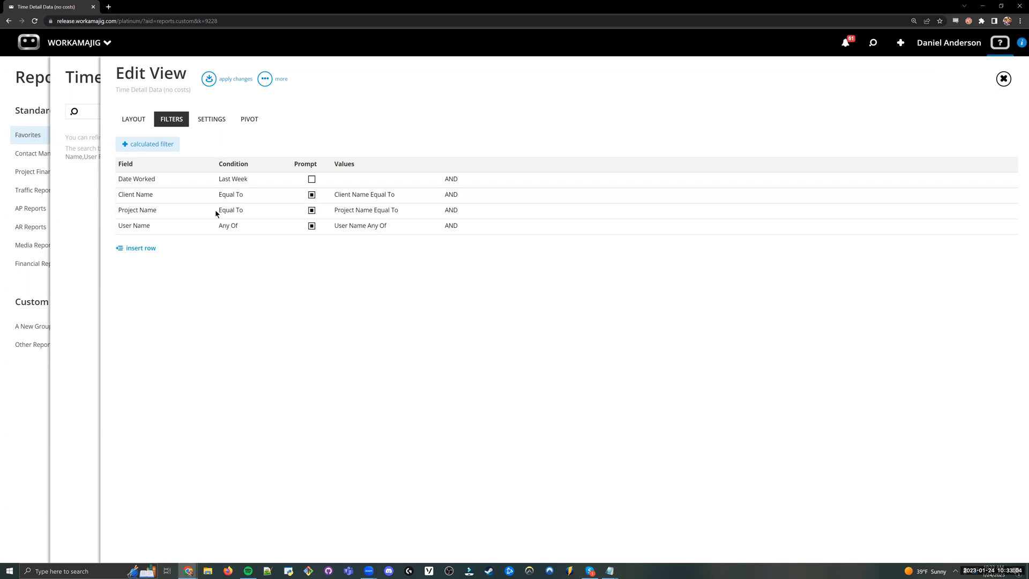
pyautogui.click(163, 149)
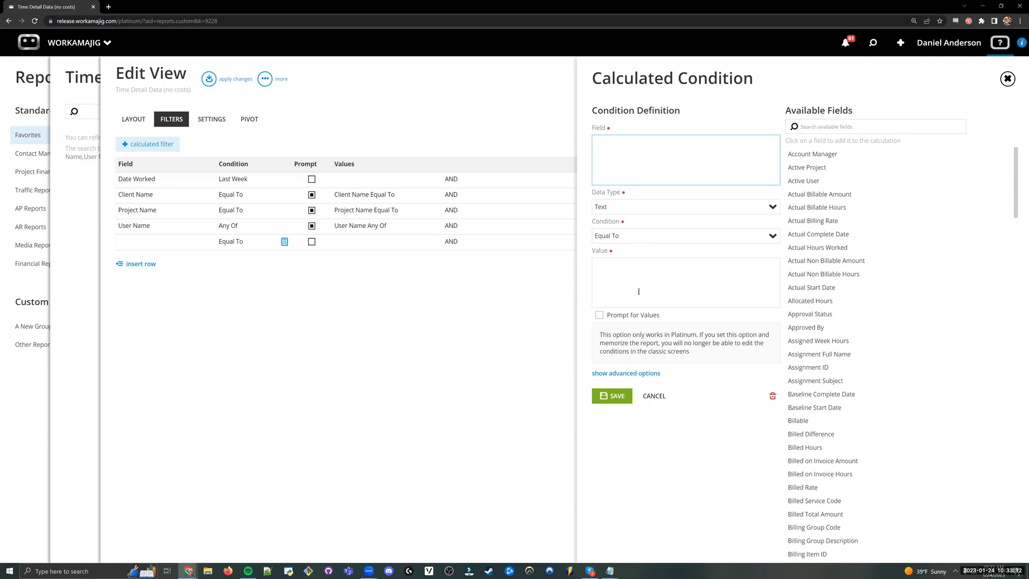
pyautogui.click(627, 374)
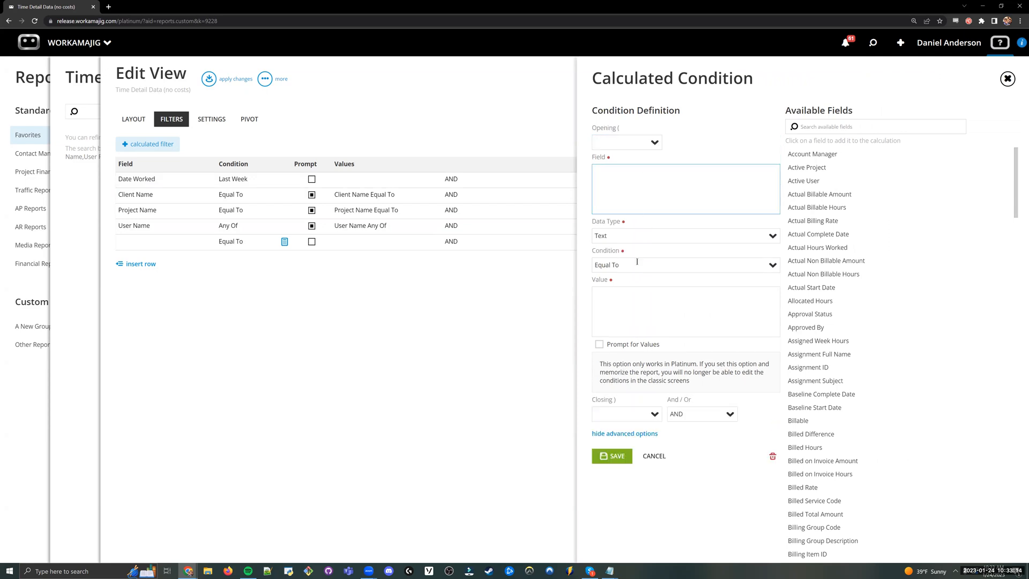
pyautogui.click(653, 455)
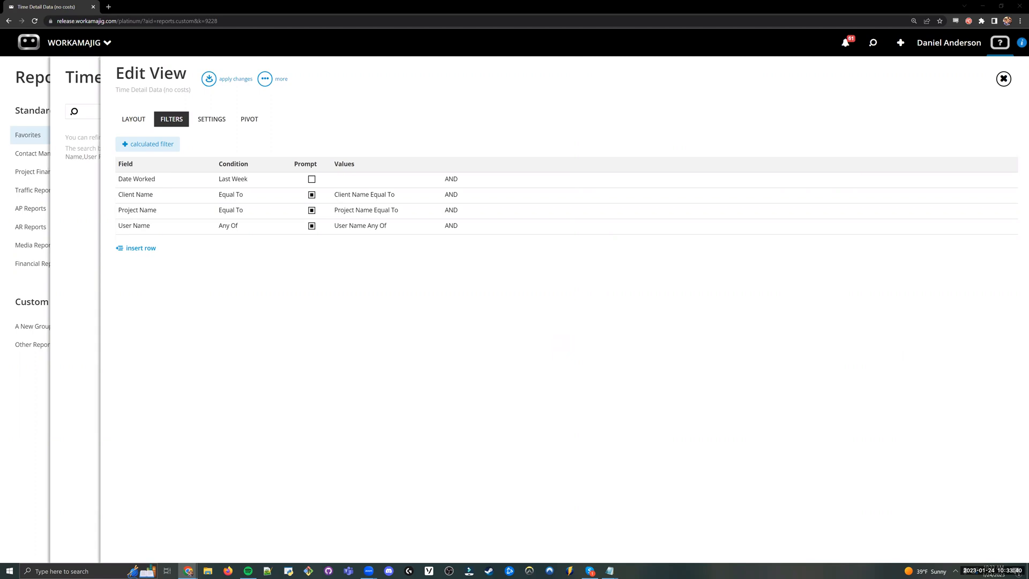
pyautogui.click(77, 262)
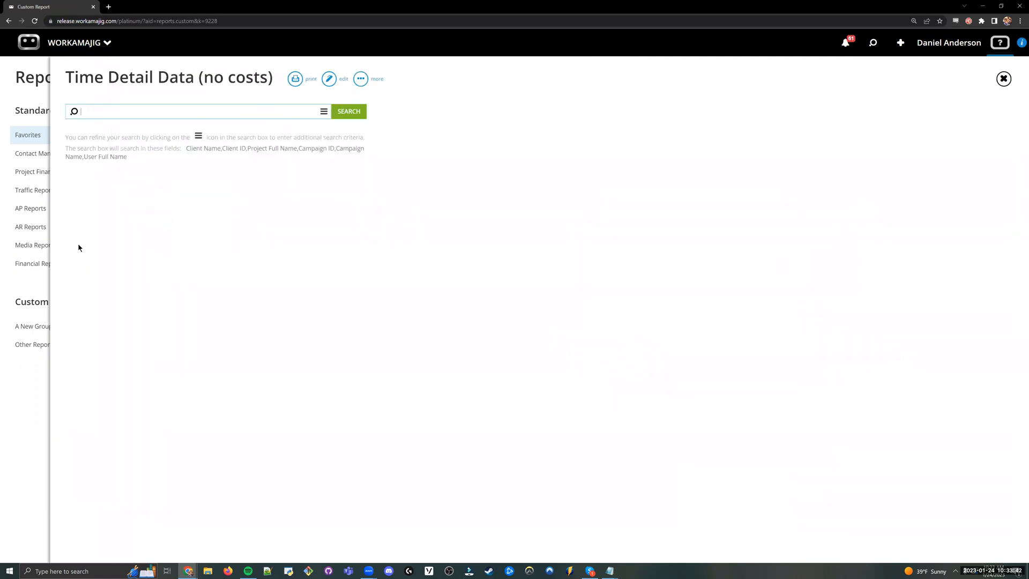